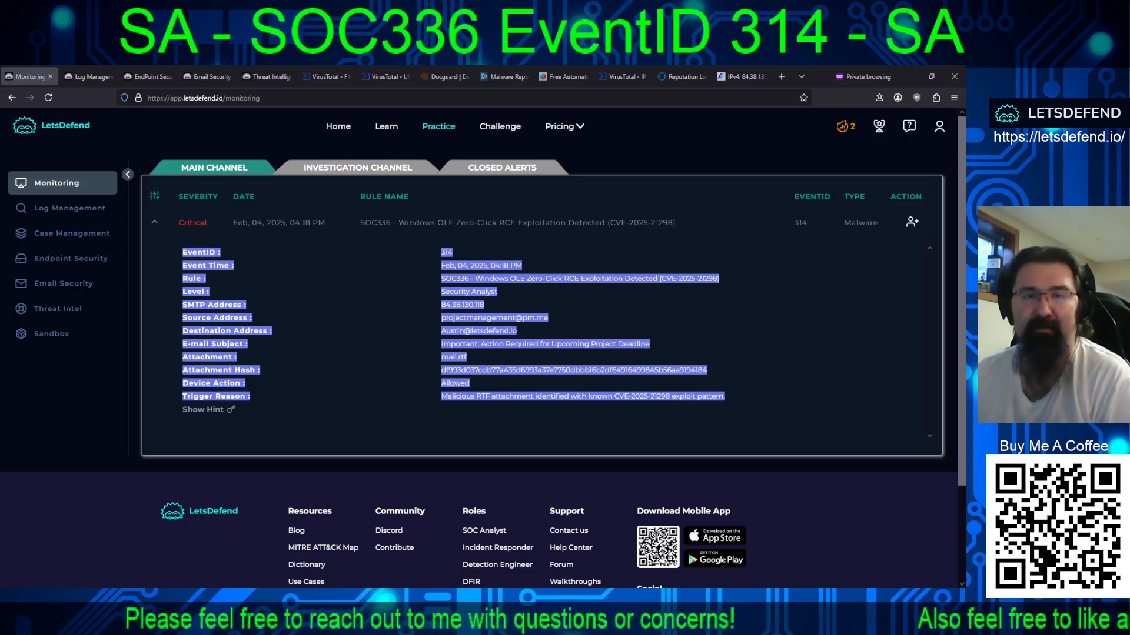
- Check the alert's SMTP address 84.38.130.118 in the LetsDefend threat intelligence feed and in its VirusTotal IP report
left_click(611, 422)
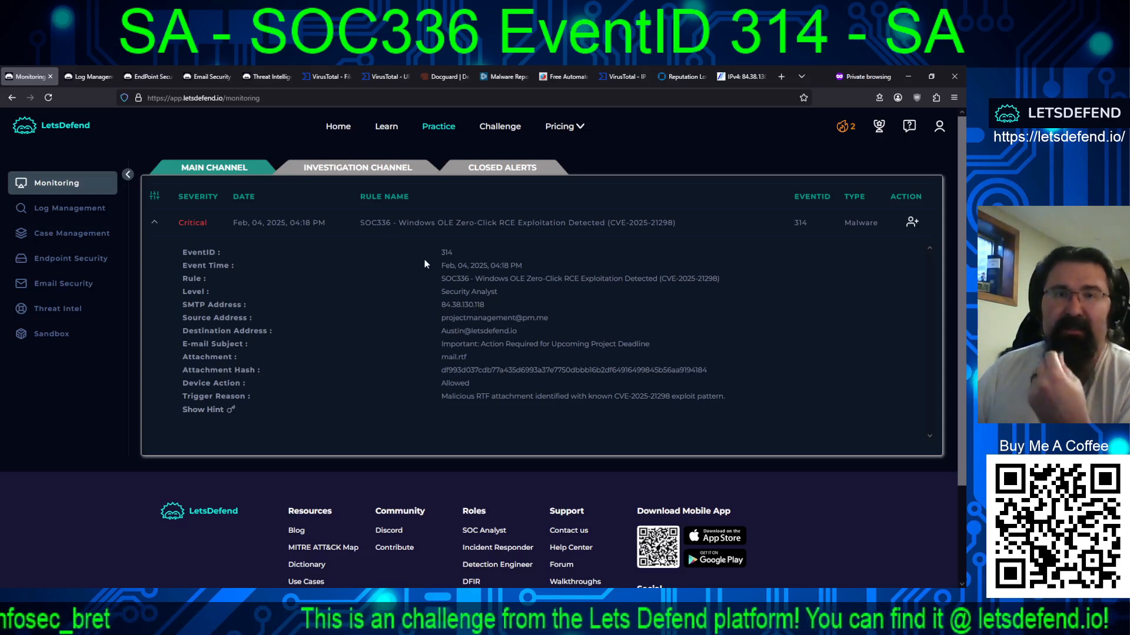
left_click(261, 77)
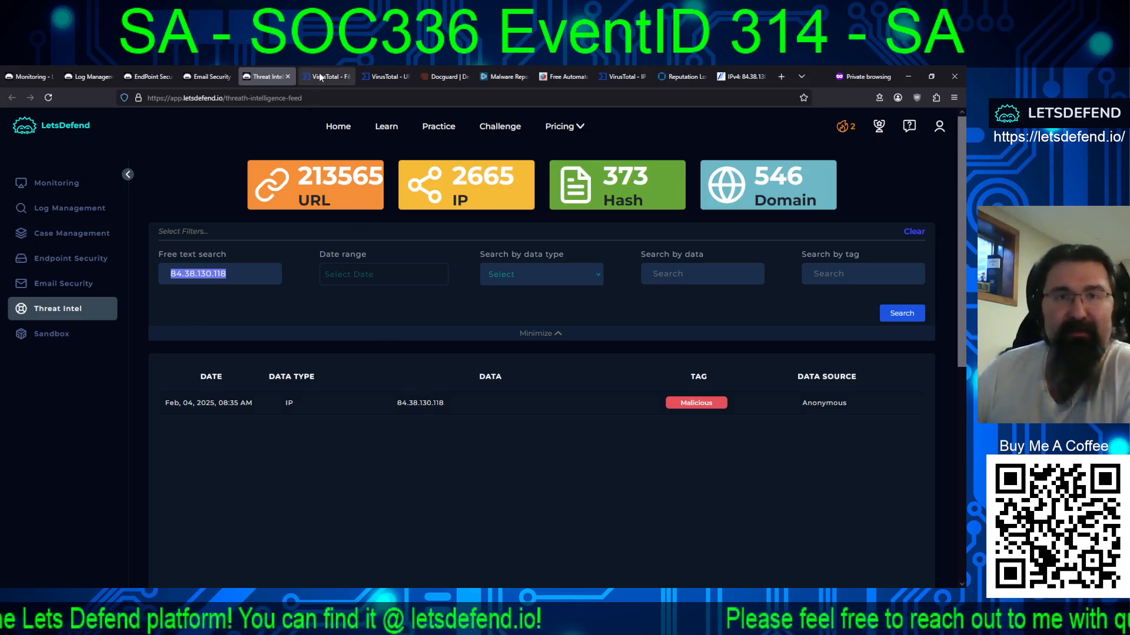
left_click(620, 83)
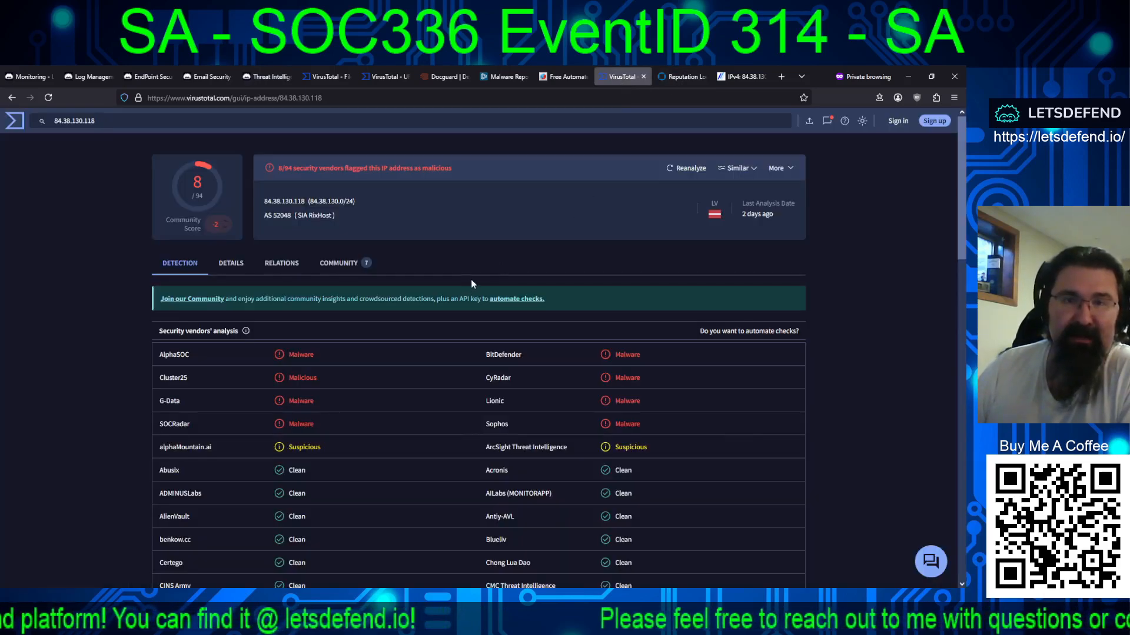
mouse_move(714, 211)
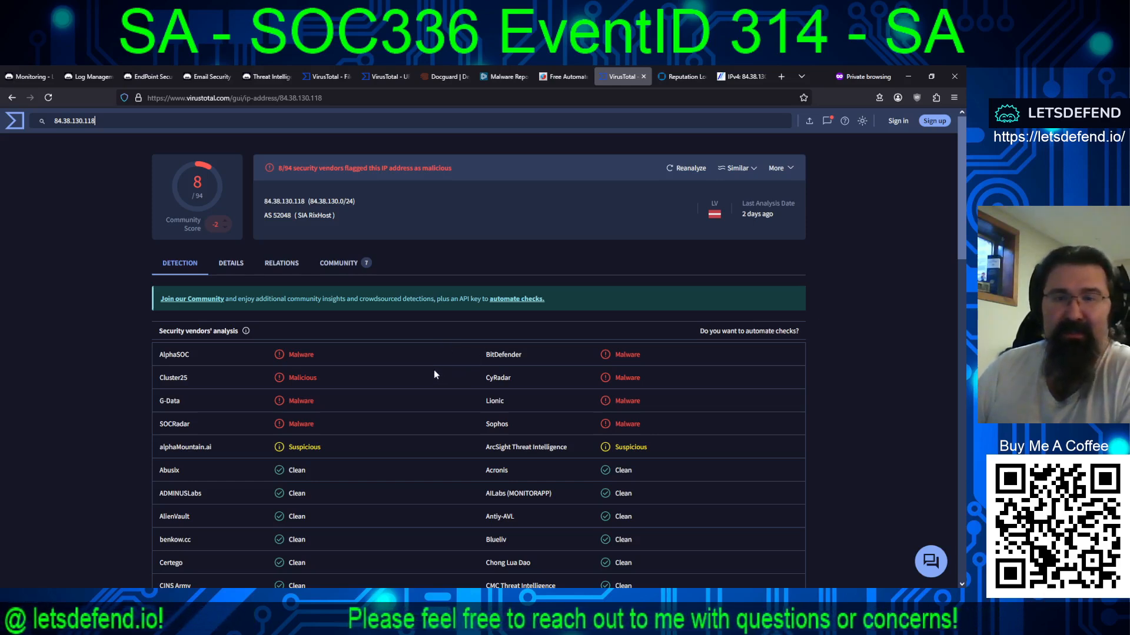
- Review the Cisco Talos reputation lookup for 84.38.130.118, highlighting its block list section
left_click(678, 79)
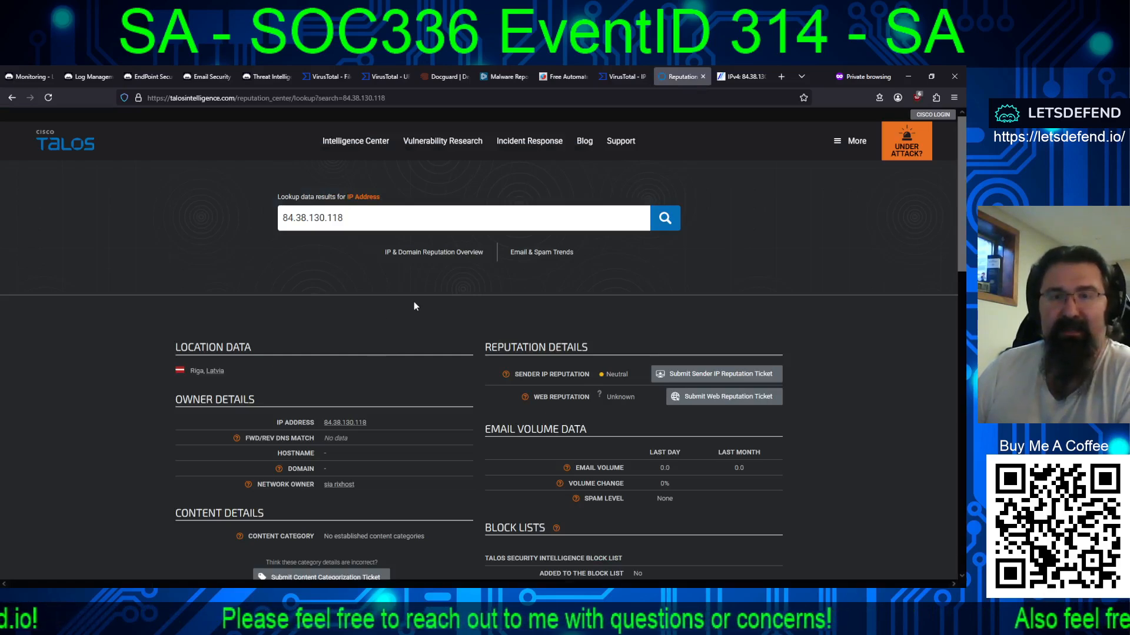
scroll(414, 306, "down", 5)
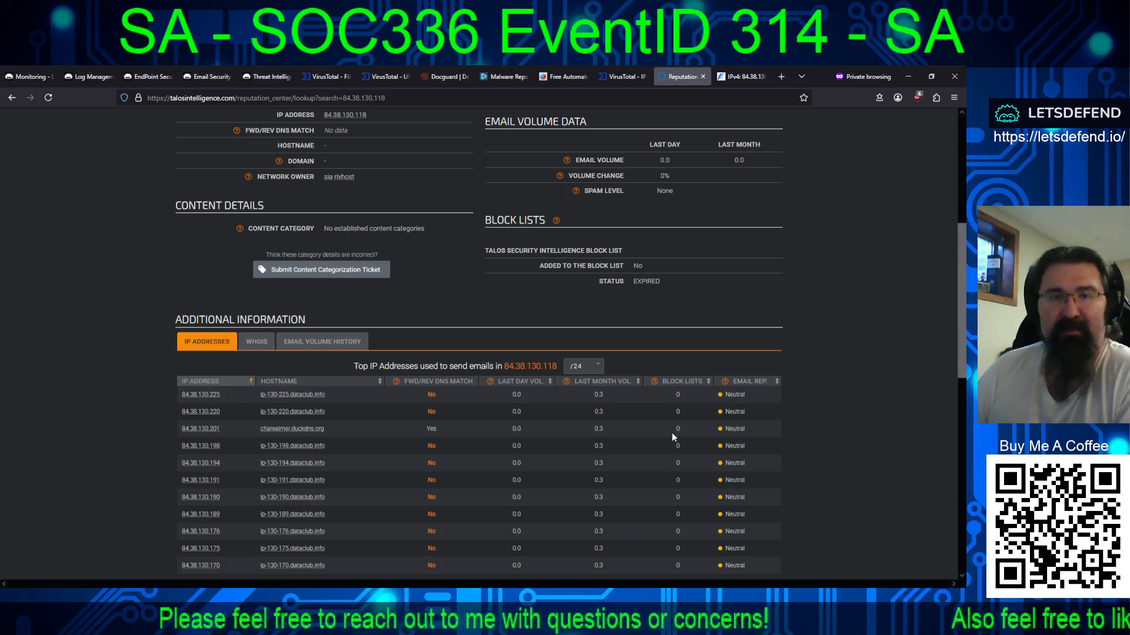
scroll(672, 433, "up", 3)
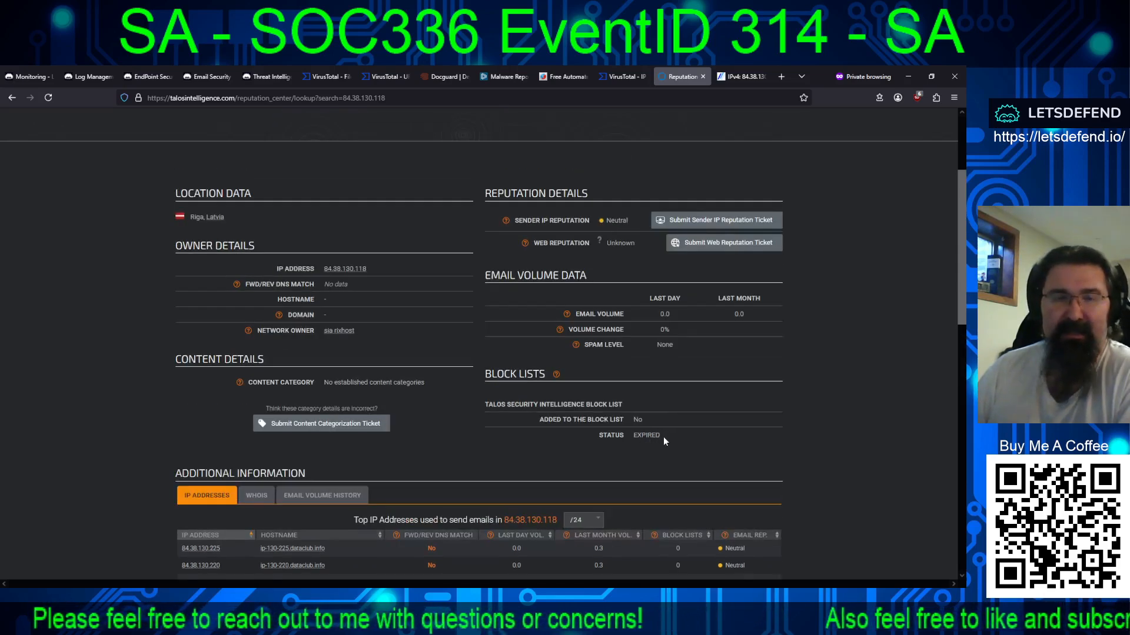
left_click_drag(663, 436, 485, 374)
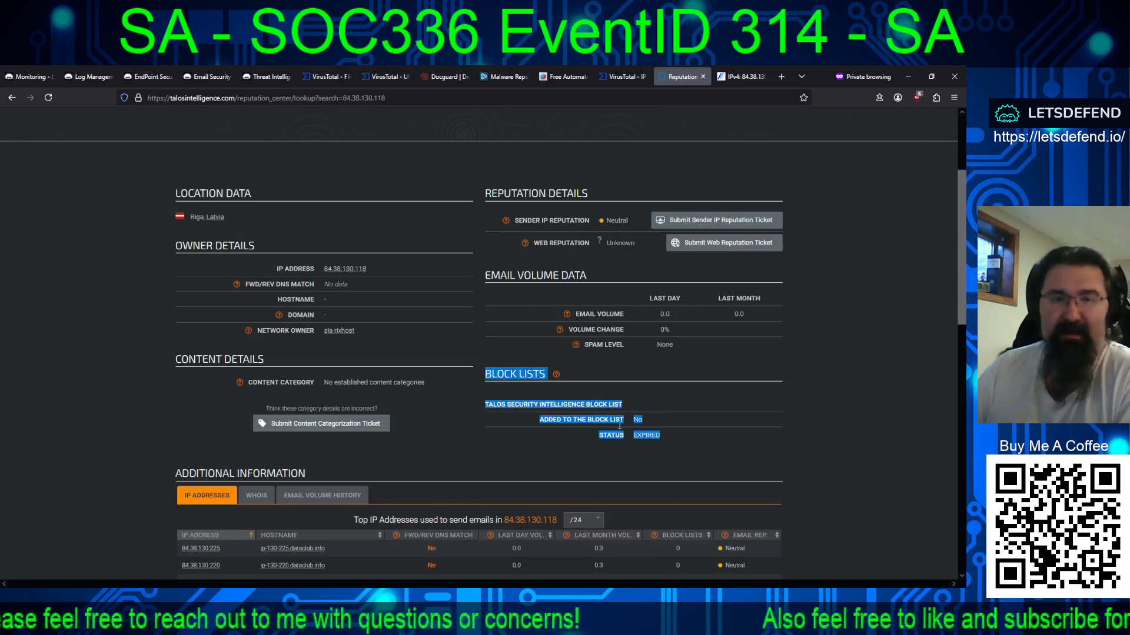
- Review the AlienVault OTX analysis of 84.38.130.118 and open its related pulse Threatfox Recent Additions to examine the indicators
left_click(737, 78)
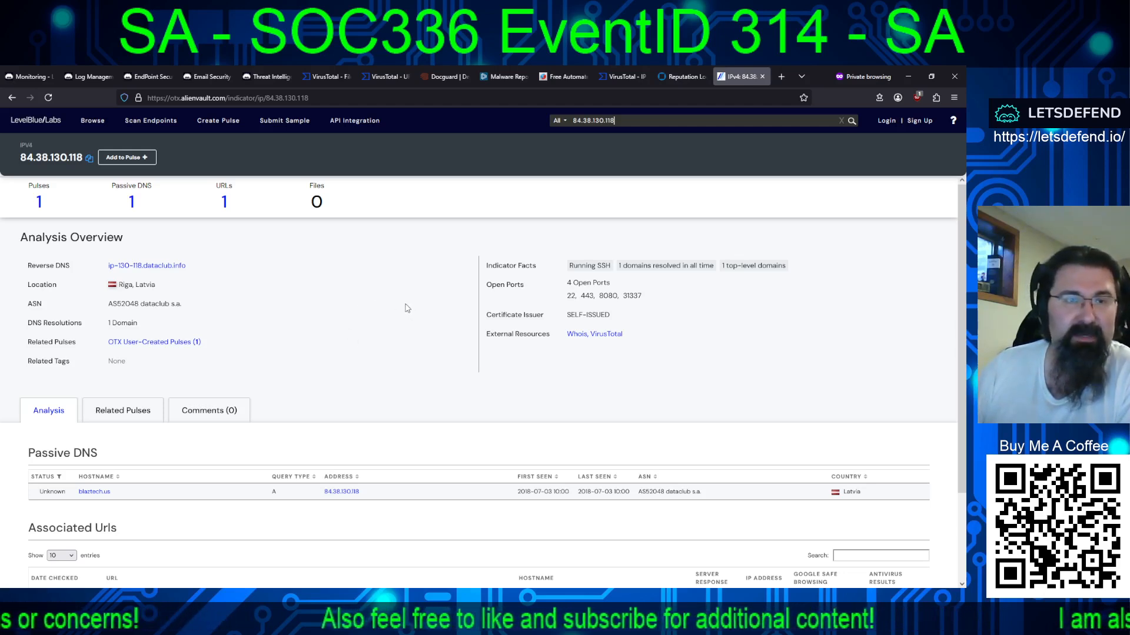
scroll(413, 325, "down", 2)
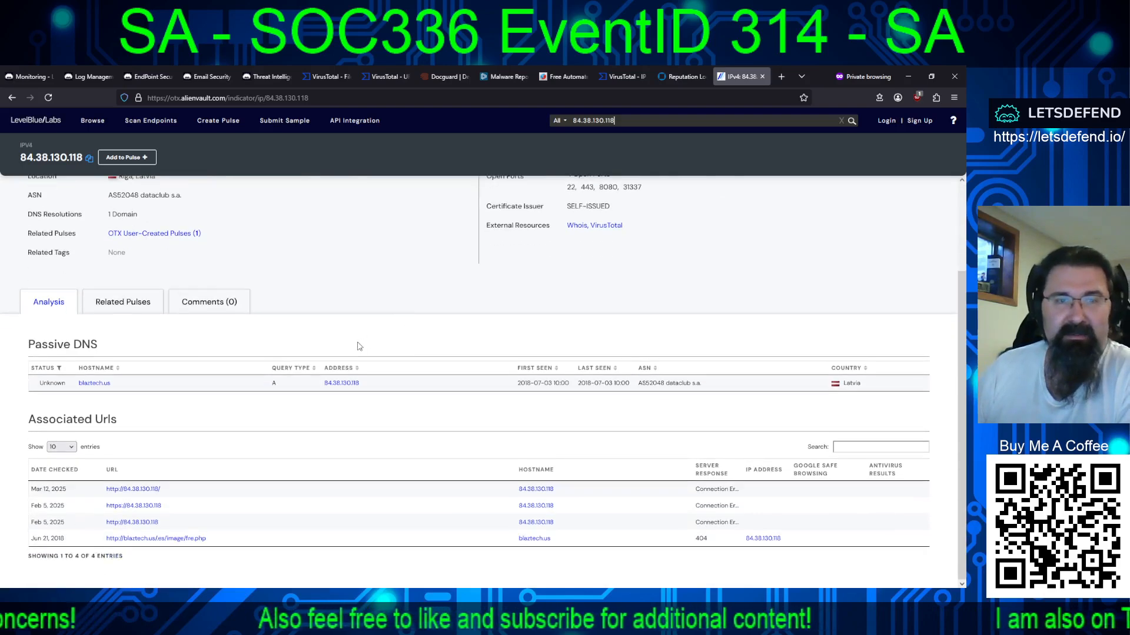
scroll(447, 406, "up", 2)
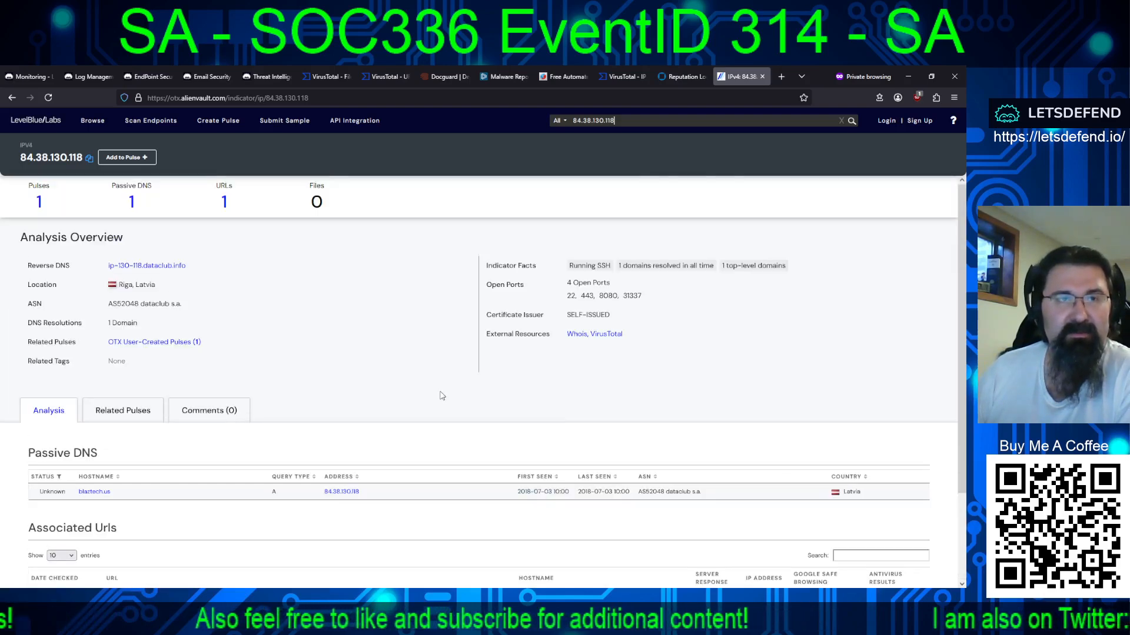
left_click(37, 202)
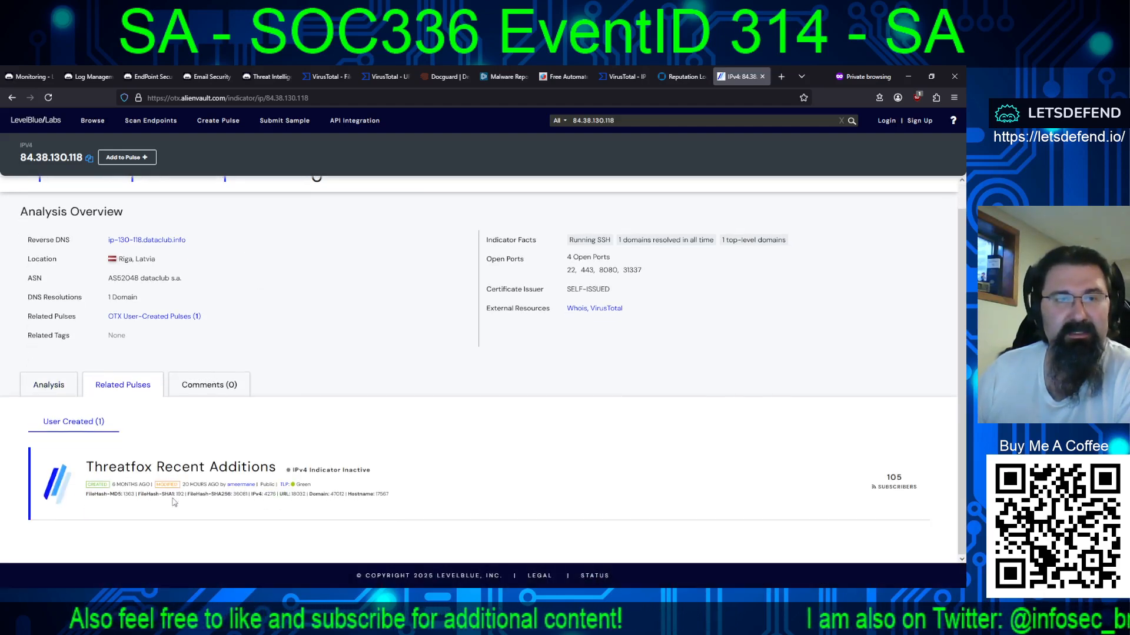
left_click(148, 466)
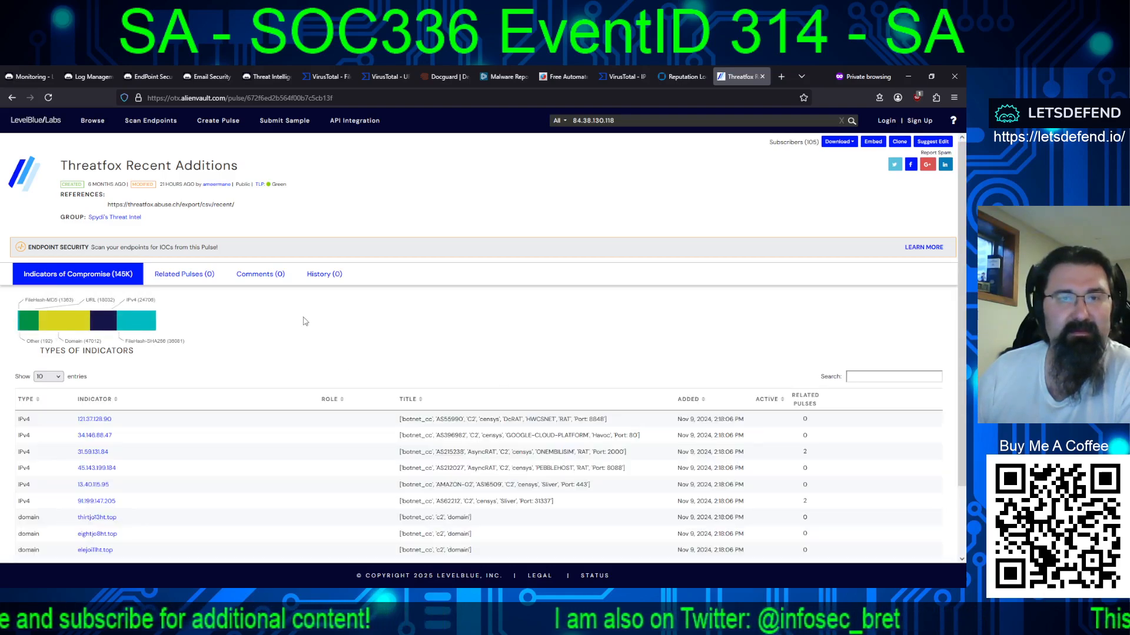
scroll(306, 321, "down", 2)
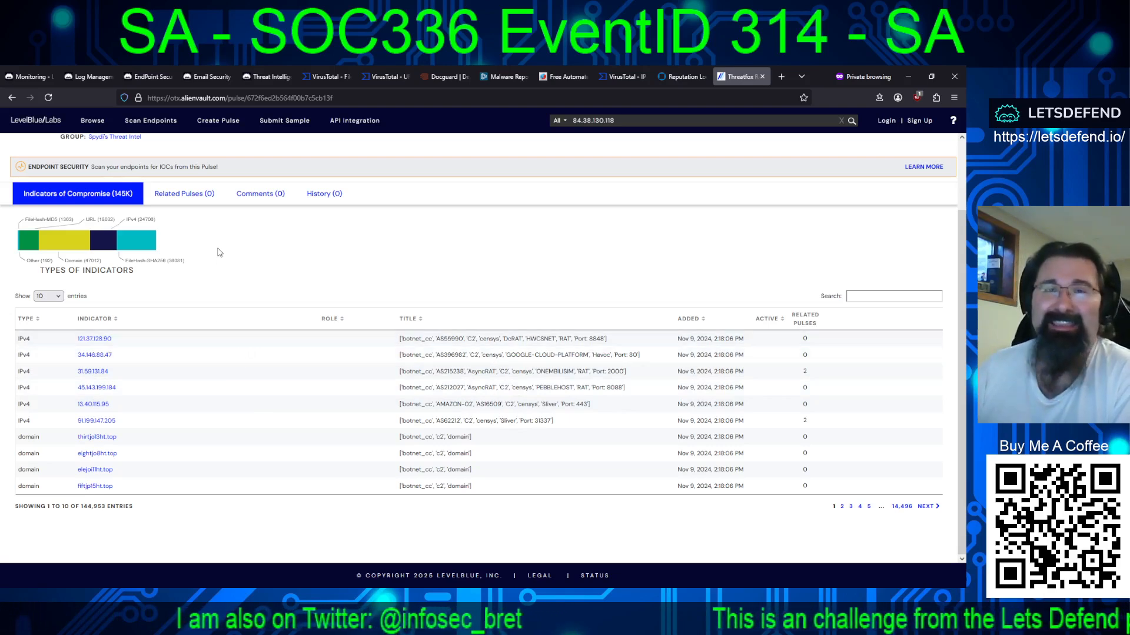
- Copy CVE-2025-21298 from the VirusTotal detections for mail.rtf and search Google for it in a new tab
left_click(326, 76)
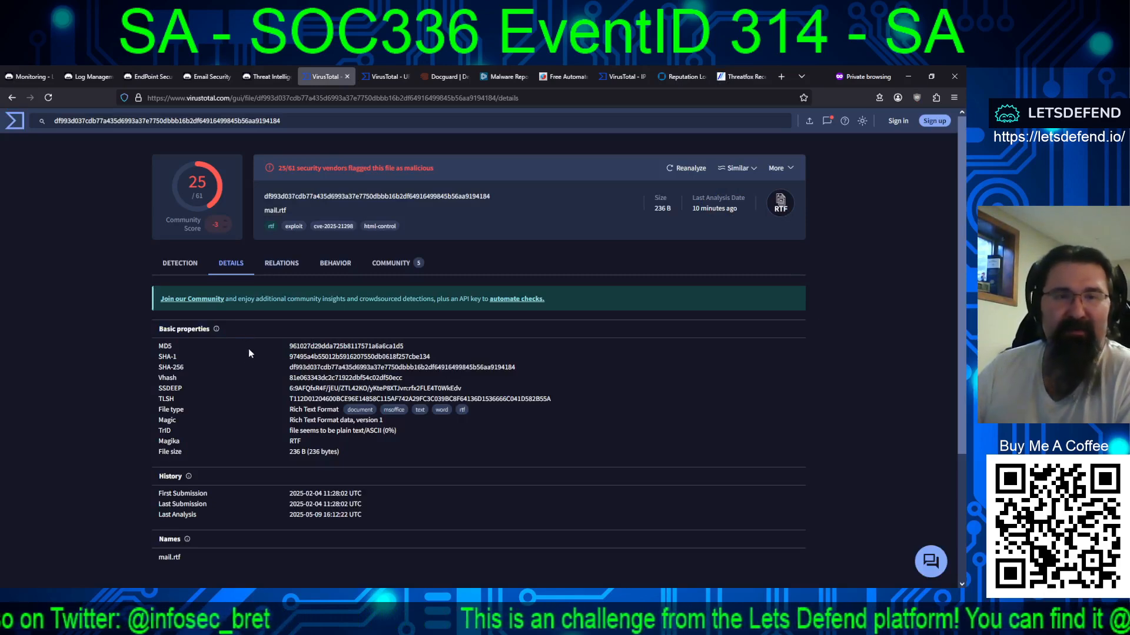
left_click(187, 263)
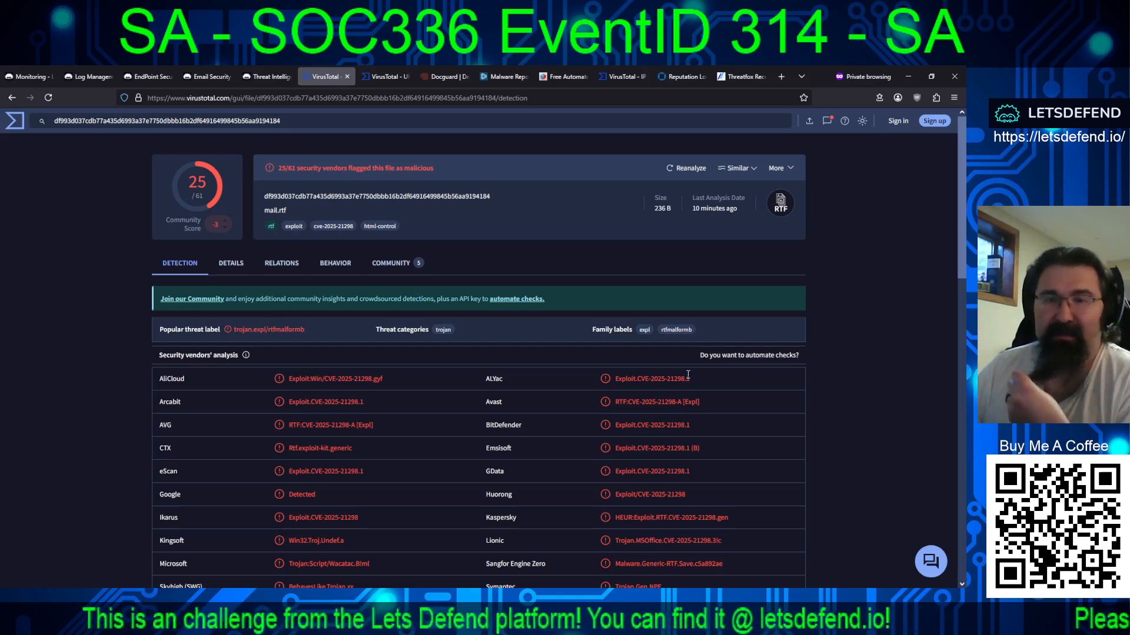
left_click_drag(685, 379, 639, 380)
key("ctrl+c")
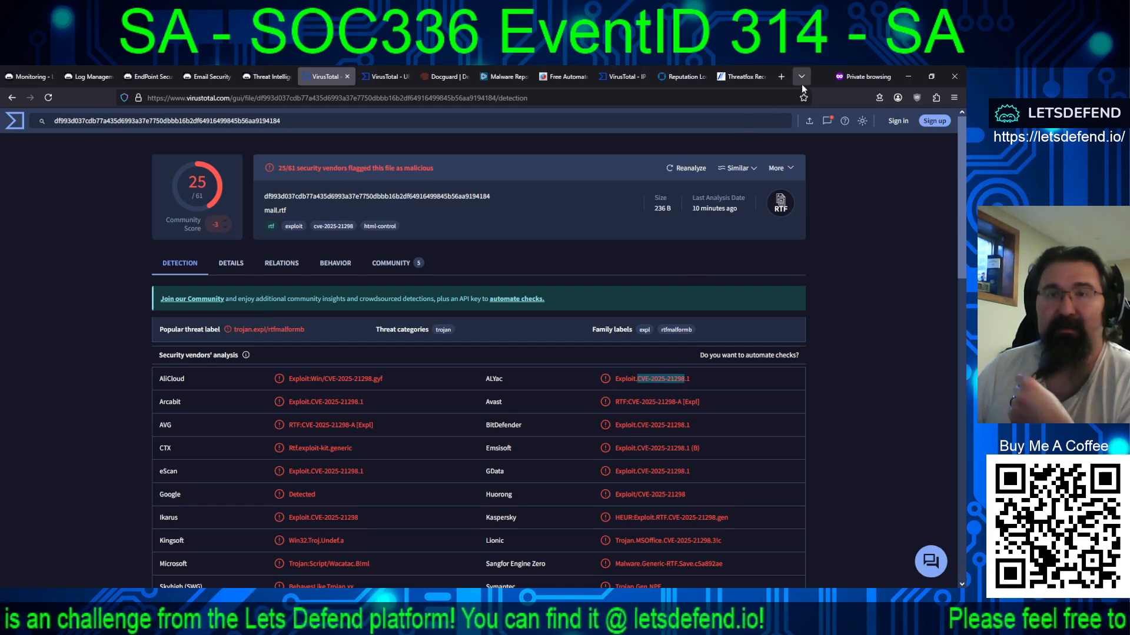
left_click(781, 76)
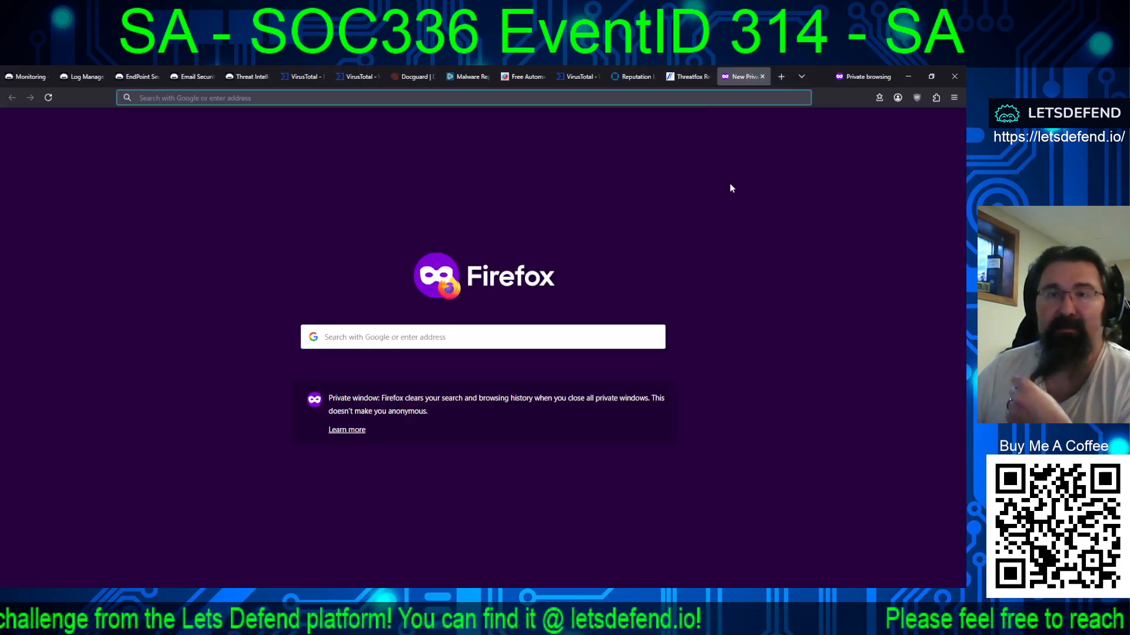
key("ctrl+v")
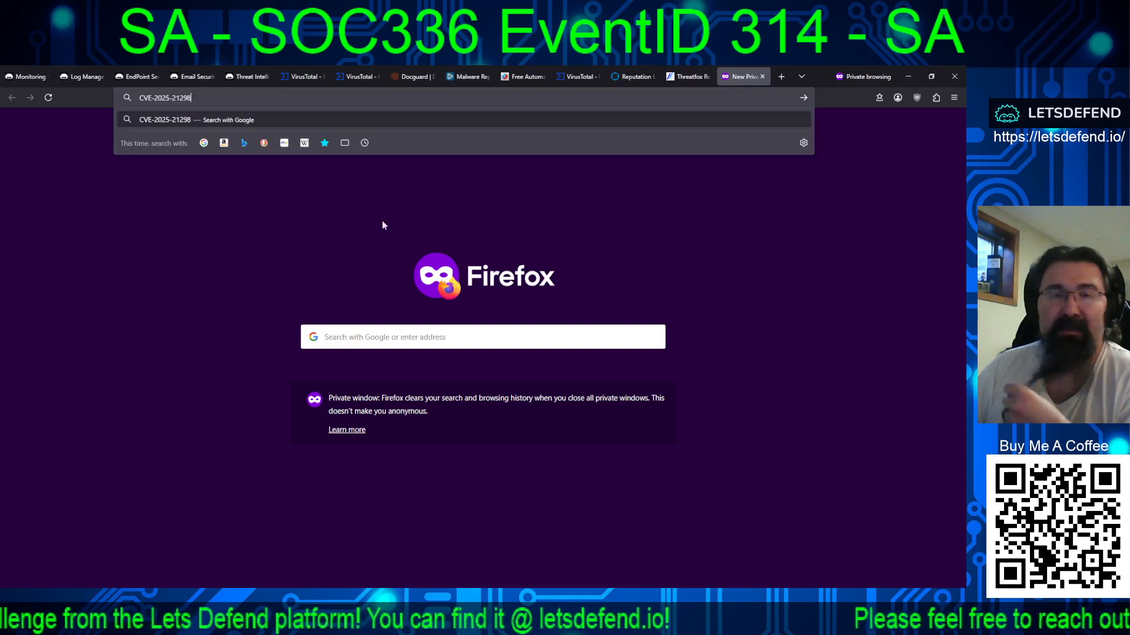
left_click(250, 121)
- Return to the VirusTotal report for mail.rtf and review its file details and its contacted domains, IP addresses and dropped files
left_click(306, 77)
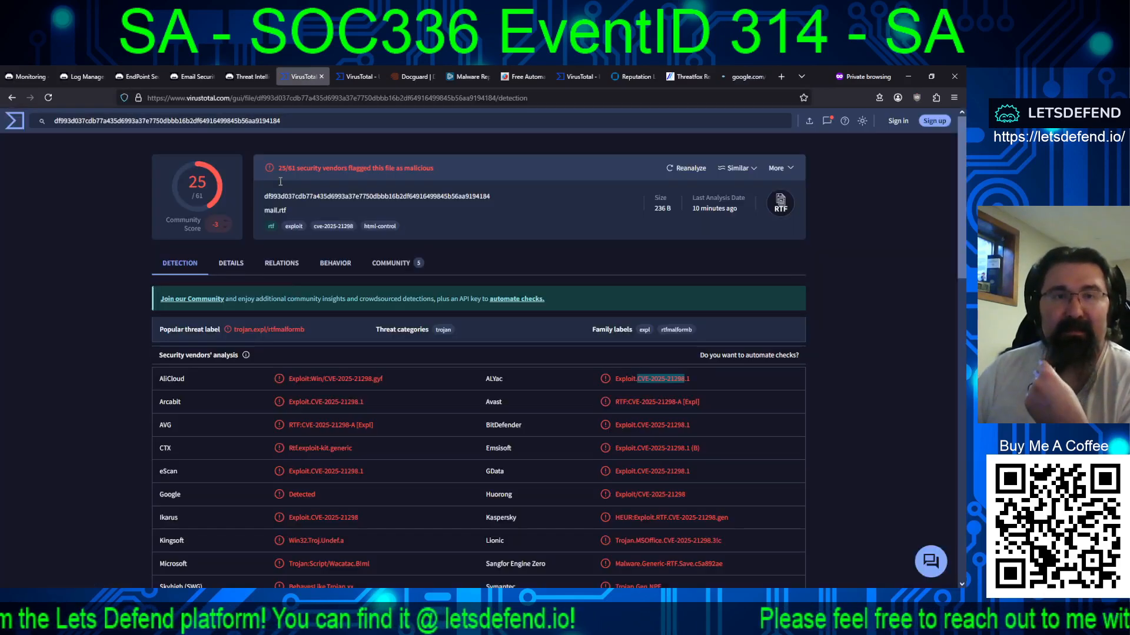
left_click(231, 263)
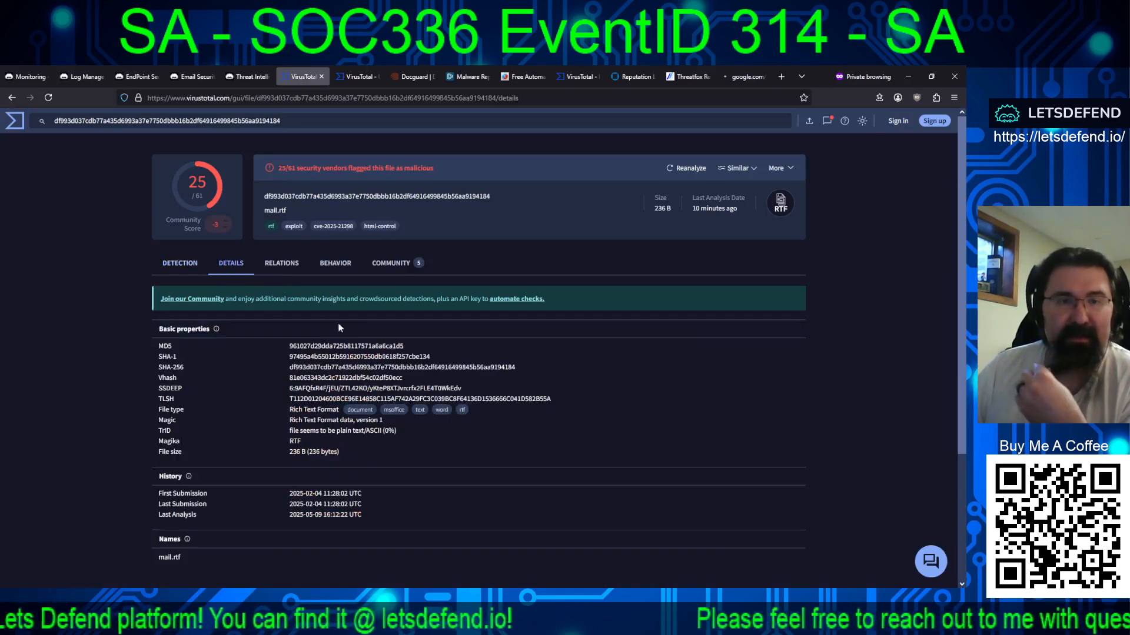
scroll(434, 373, "down", 3)
scroll(433, 373, "up", 3)
left_click(287, 272)
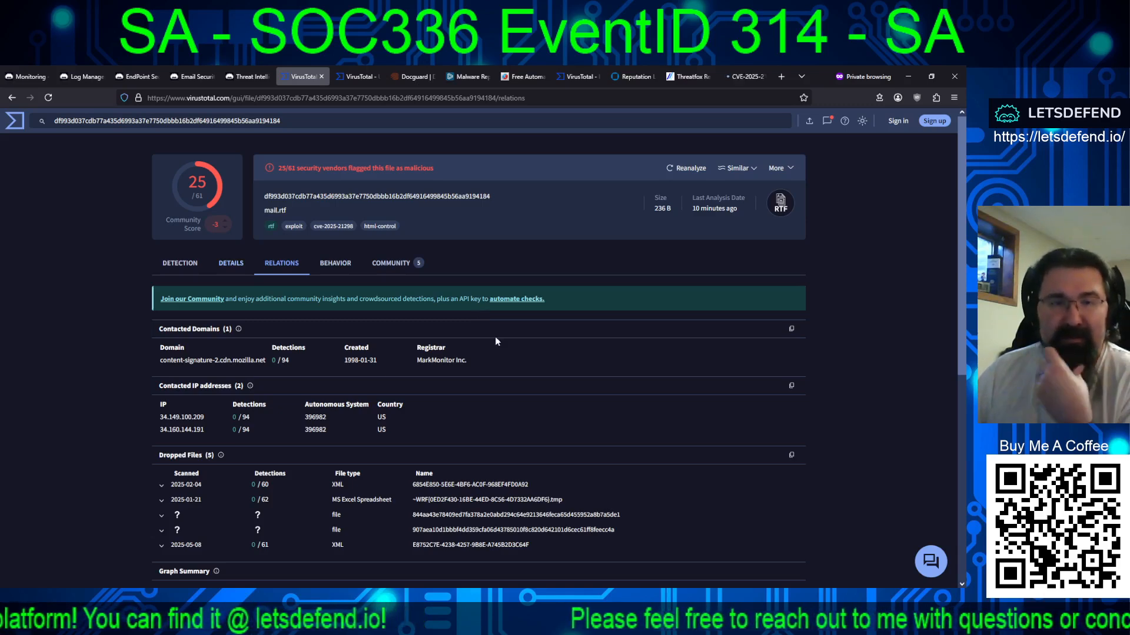
scroll(556, 399, "down", 3)
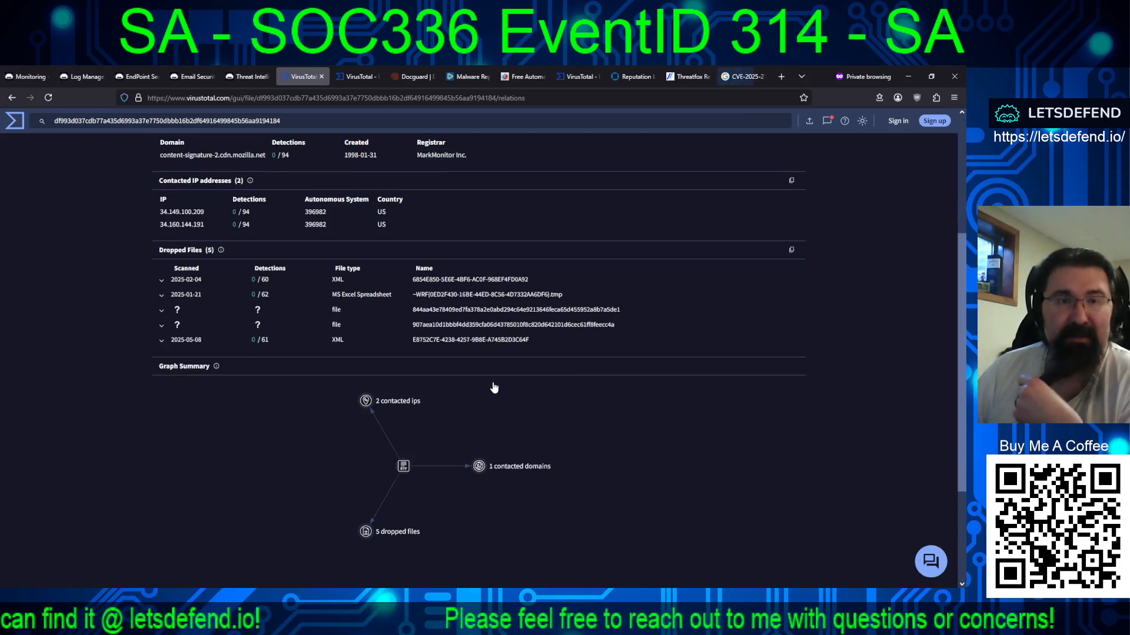
scroll(494, 387, "up", 3)
- Examine the sandbox behavior of mail.rtf, expanding Communication in the malware behavior catalog and the Command and Control tactic TA0011
left_click(338, 263)
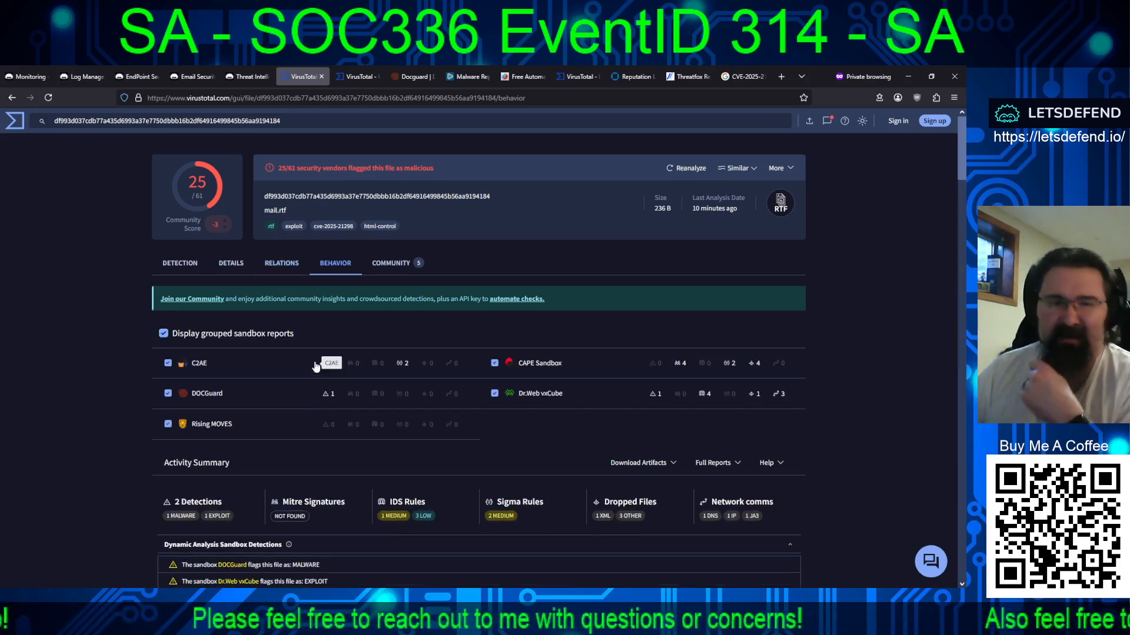
scroll(316, 370, "down", 5)
scroll(315, 367, "down", 3)
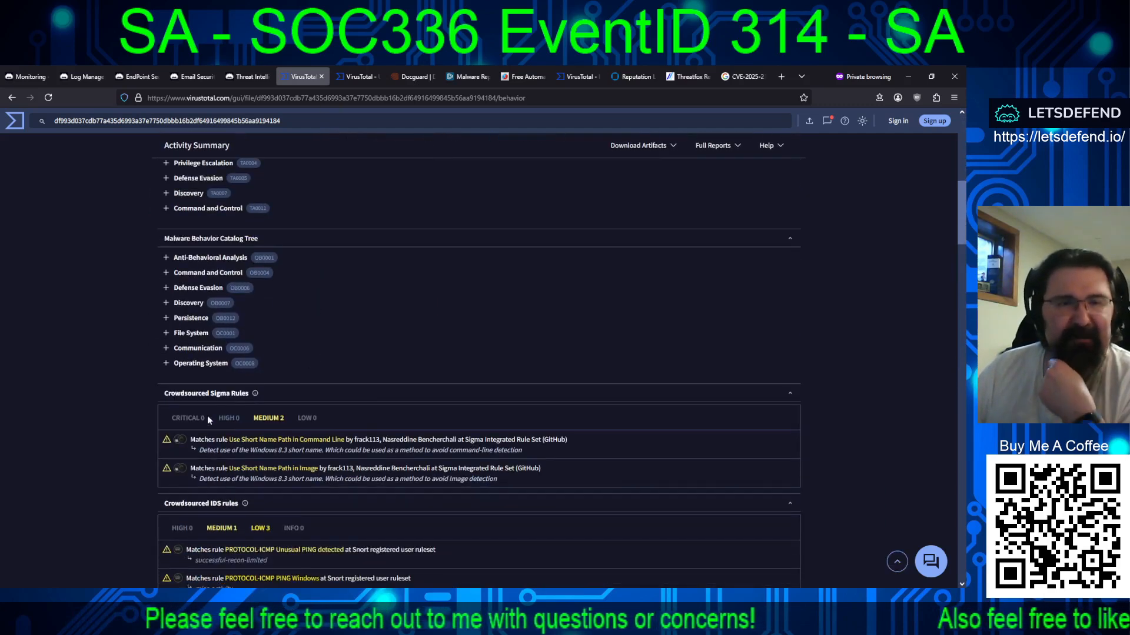
left_click(166, 348)
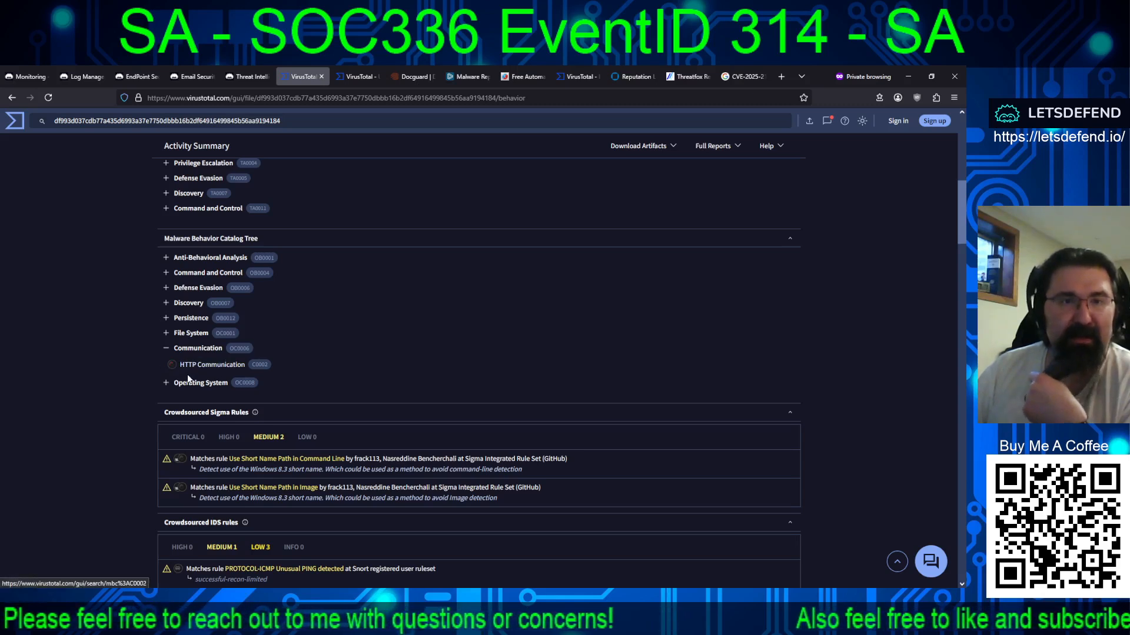
left_click(167, 208)
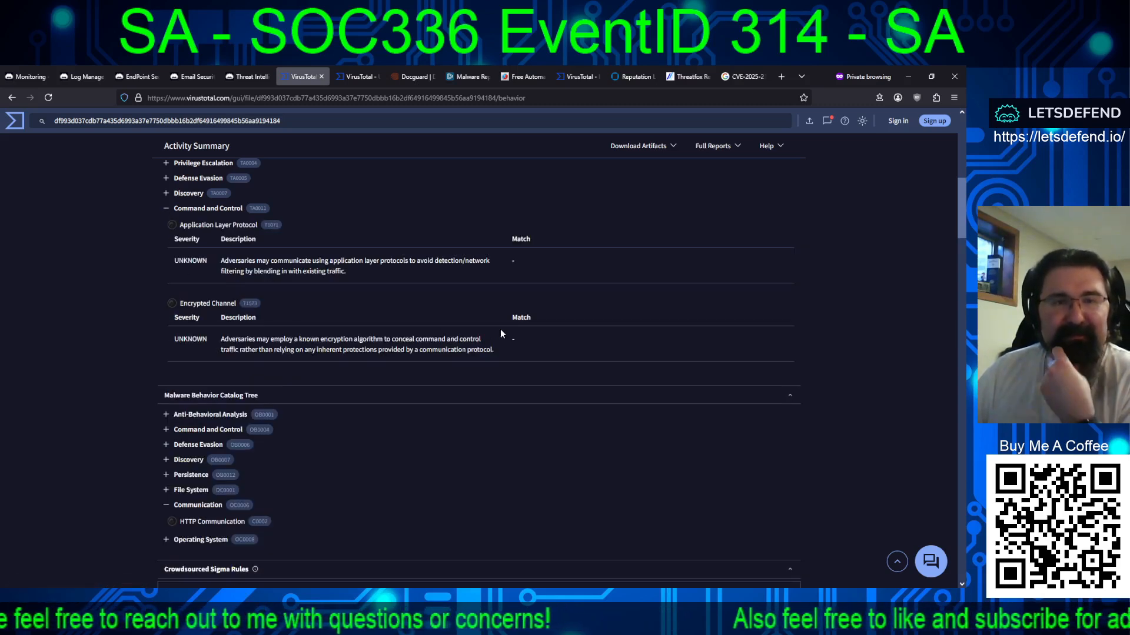
- Review the crowdsourced IDS rules, network communication and behavior similarity hashes in the behavior report
scroll(662, 339, "down", 5)
scroll(641, 388, "down", 3)
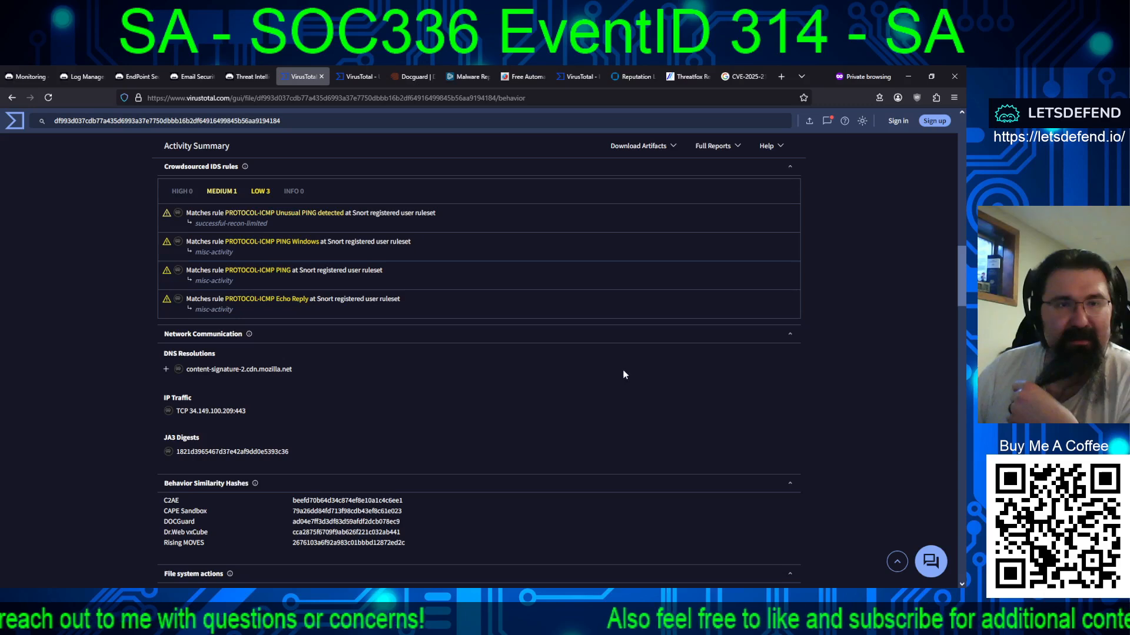
scroll(624, 375, "down", 3)
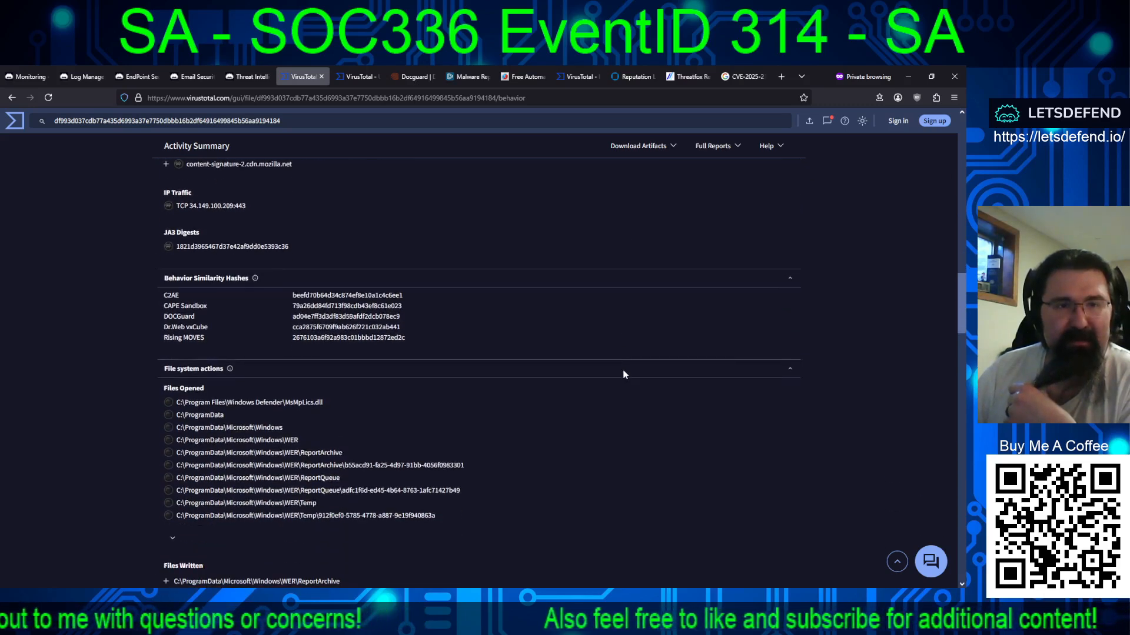
scroll(623, 375, "down", 2)
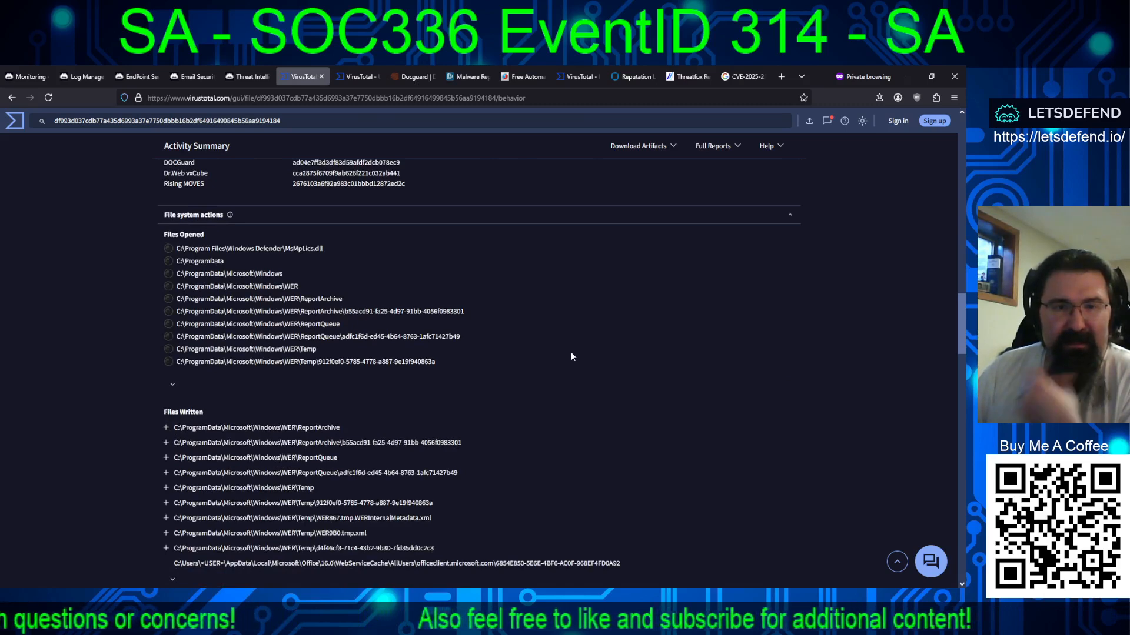
- Expand the full Files Opened list, highlight the mail.rtf.doc and DW20.EXE entries, and review the remaining file system and registry actions
left_click(173, 384)
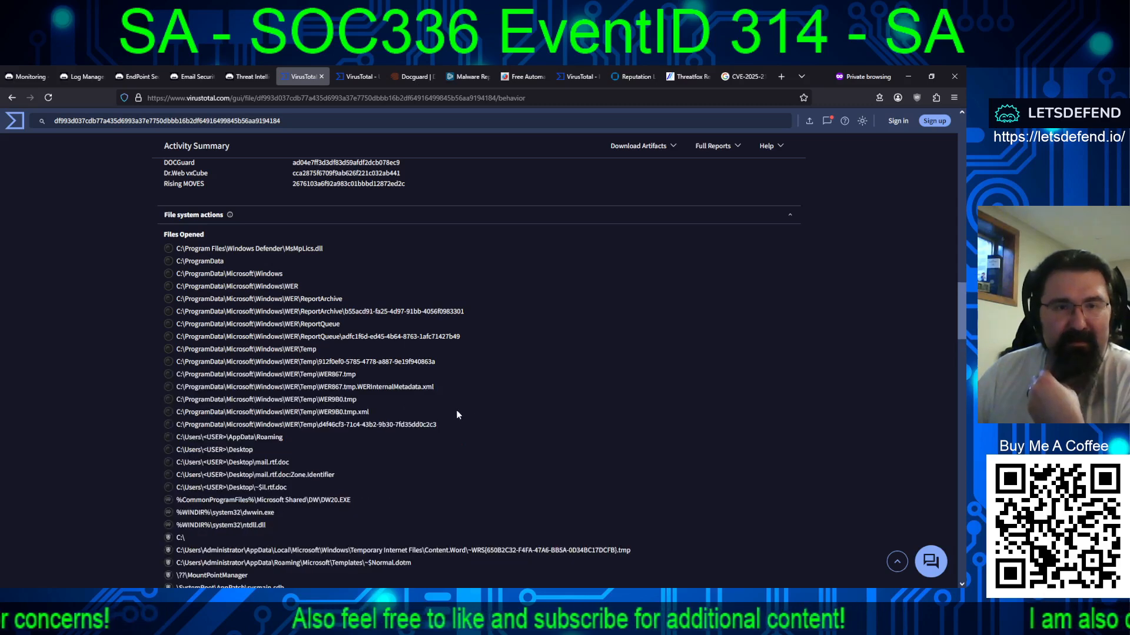
left_click_drag(245, 462, 336, 469)
left_click_drag(257, 499, 360, 500)
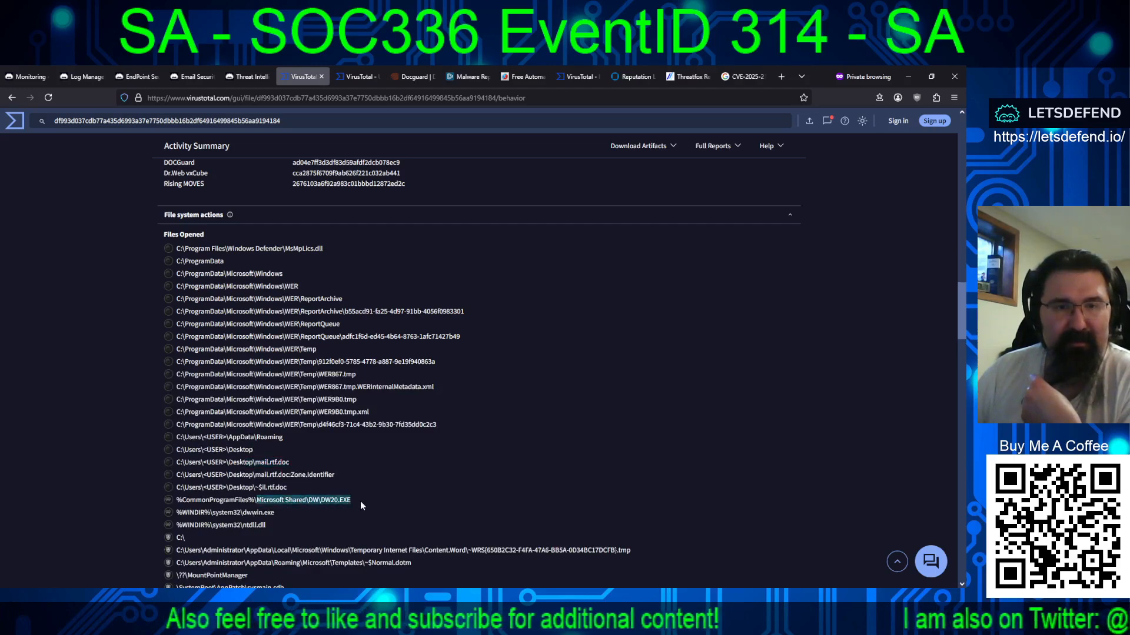
scroll(453, 467, "down", 5)
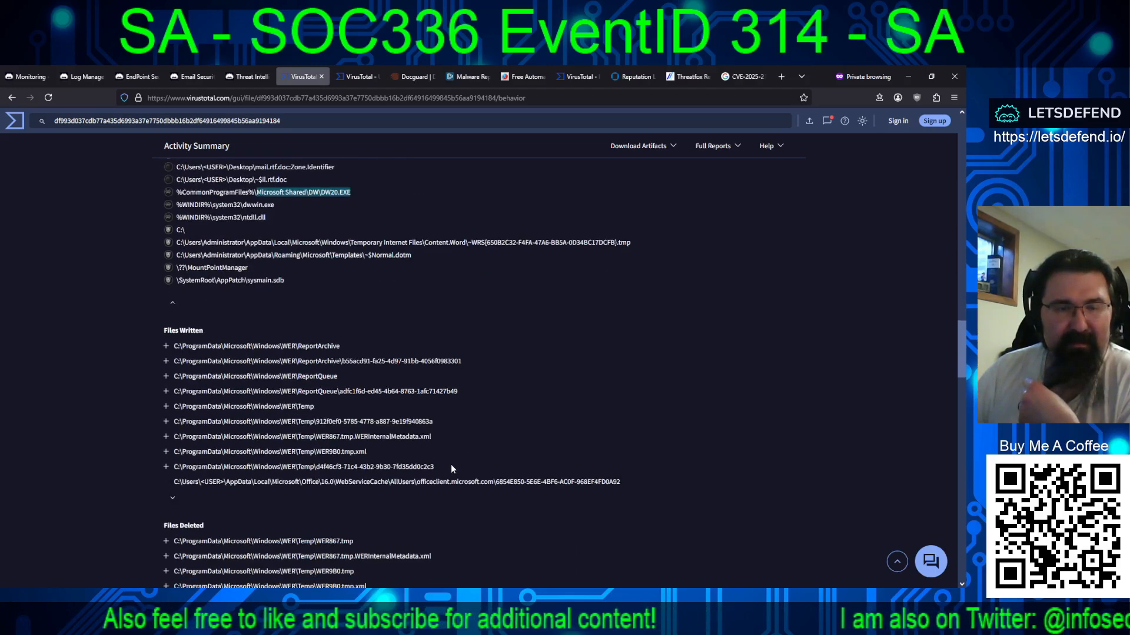
scroll(396, 450, "down", 5)
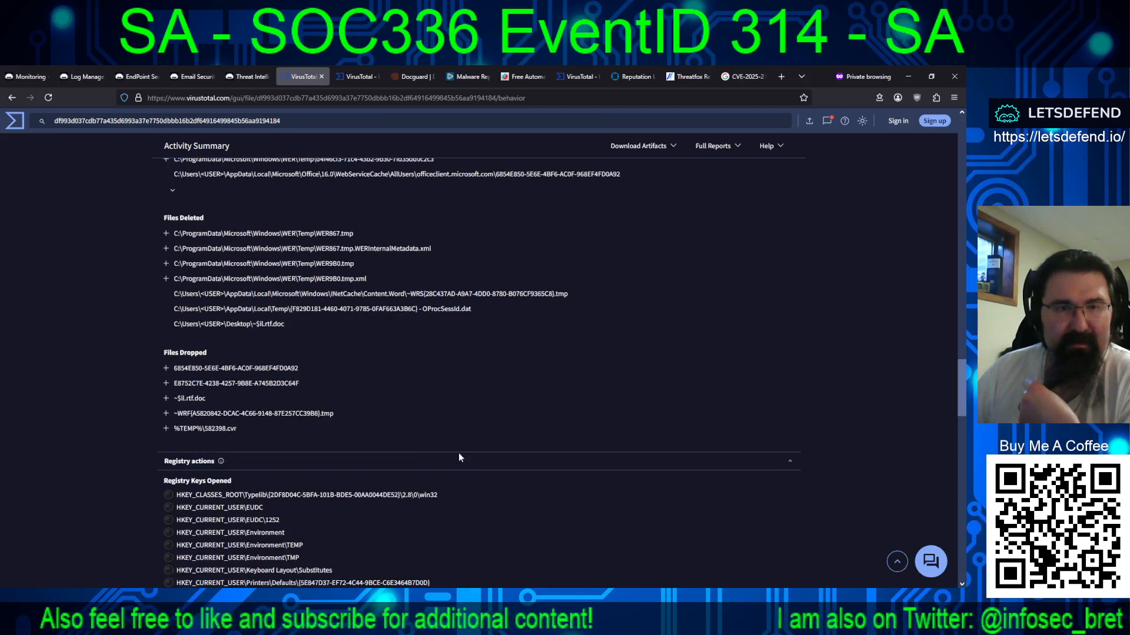
scroll(452, 455, "down", 4)
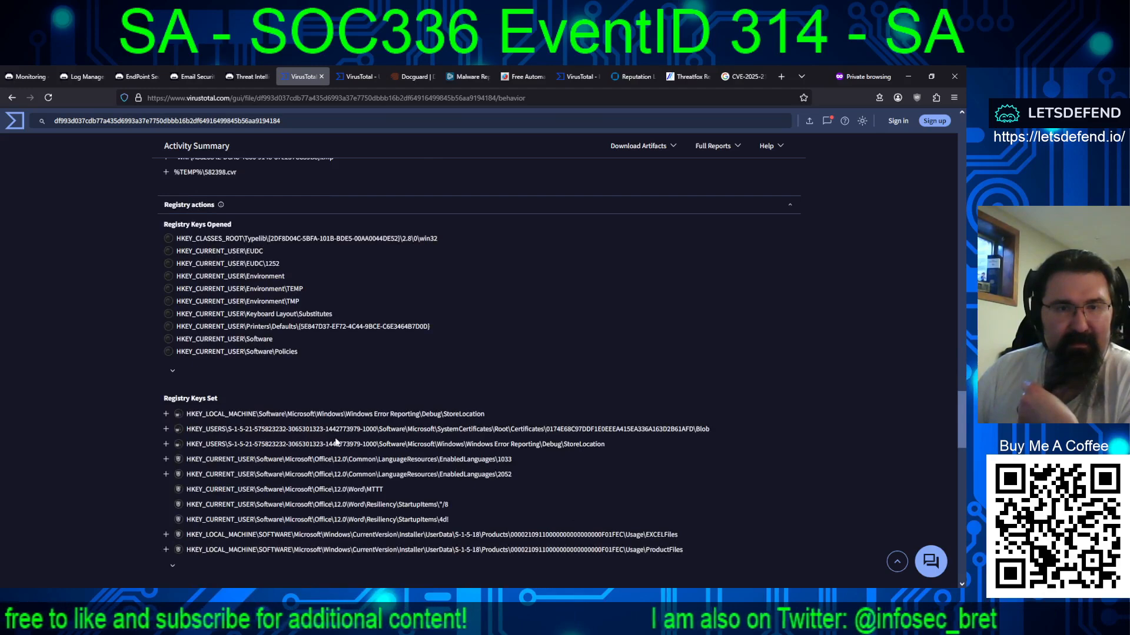
- Review the process and service actions of mail.rtf, expanding the full process tree, and check the opened and created mutexes
scroll(336, 443, "down", 4)
scroll(336, 441, "down", 3)
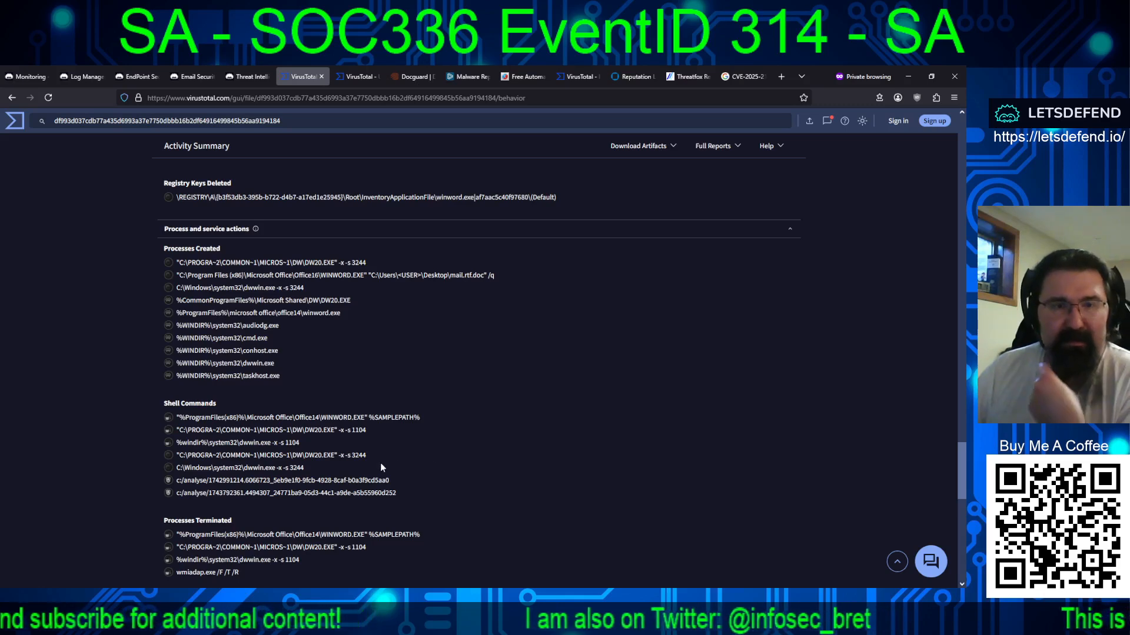
scroll(379, 456, "down", 3)
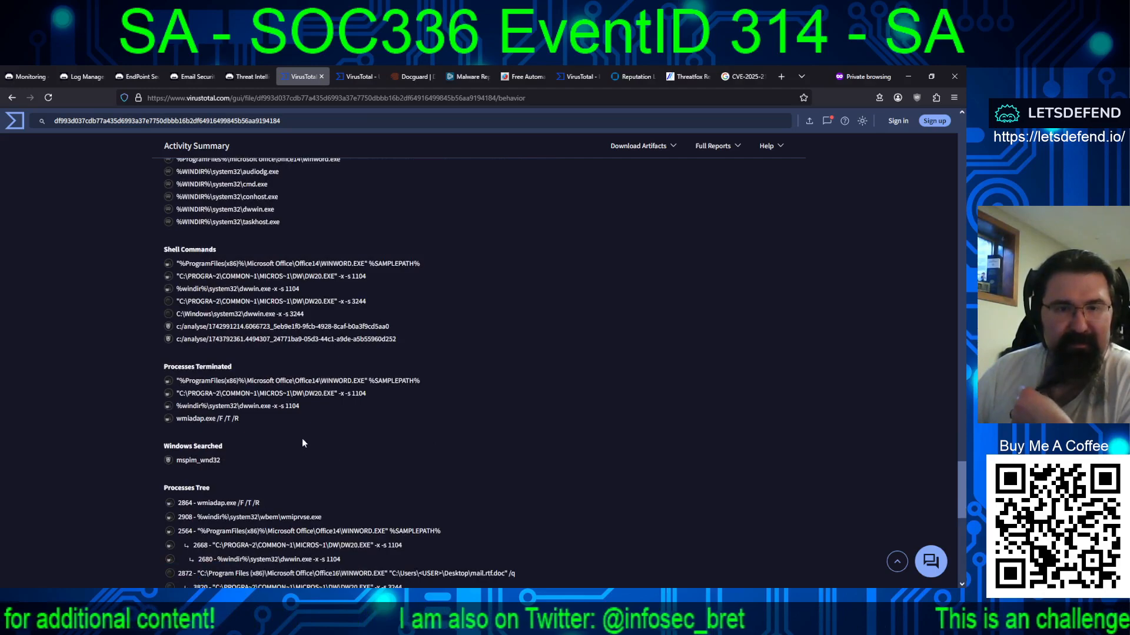
scroll(303, 438, "down", 3)
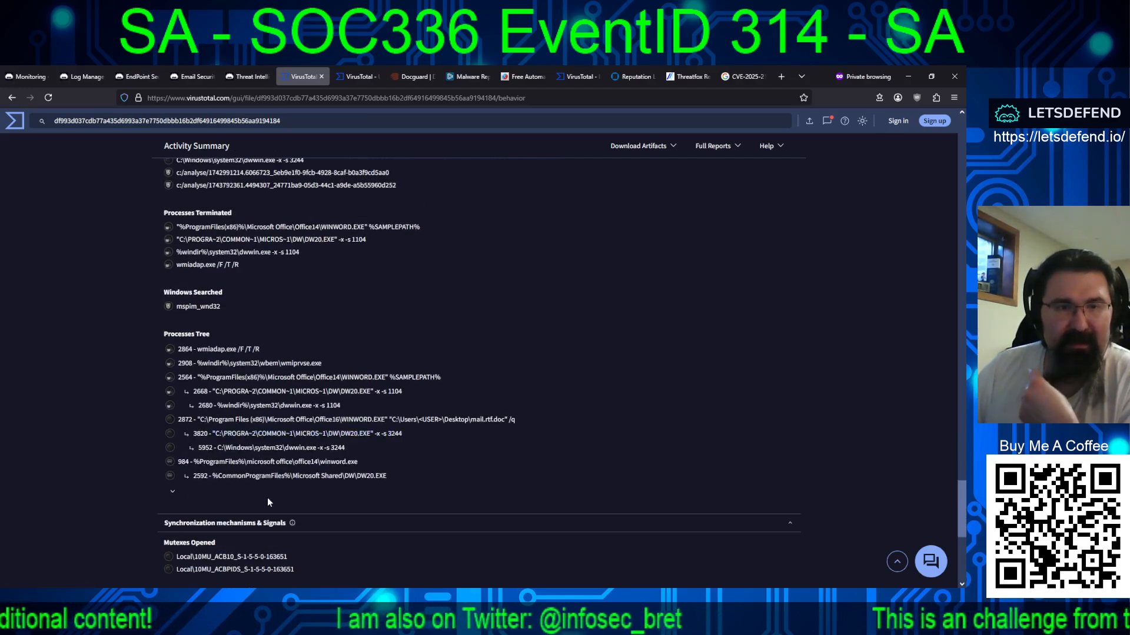
left_click(180, 491)
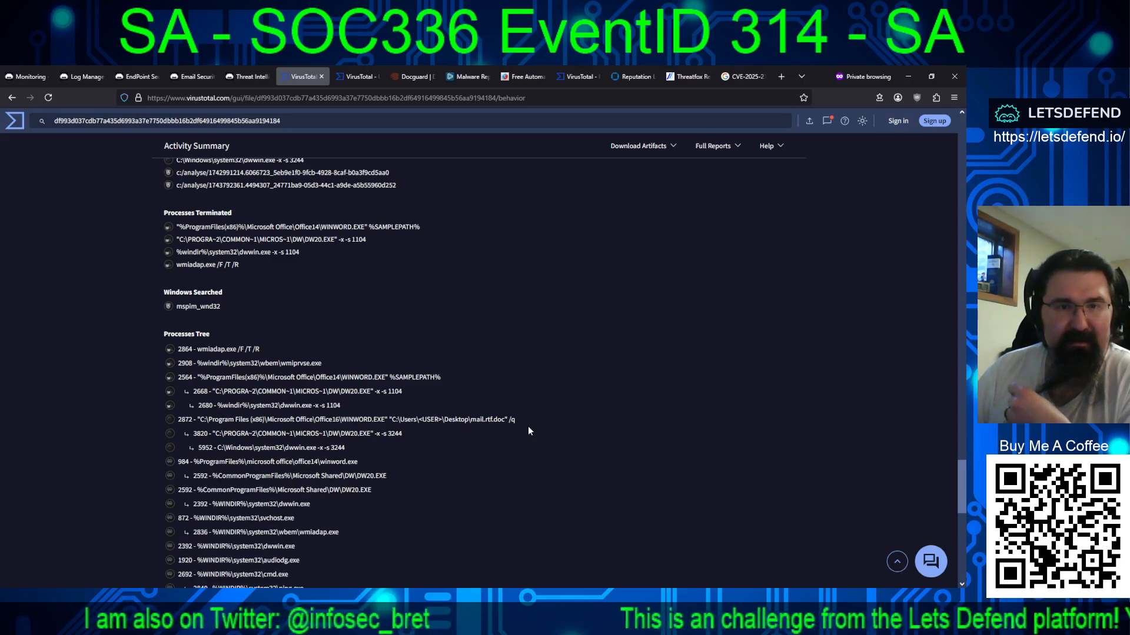
scroll(528, 431, "down", 3)
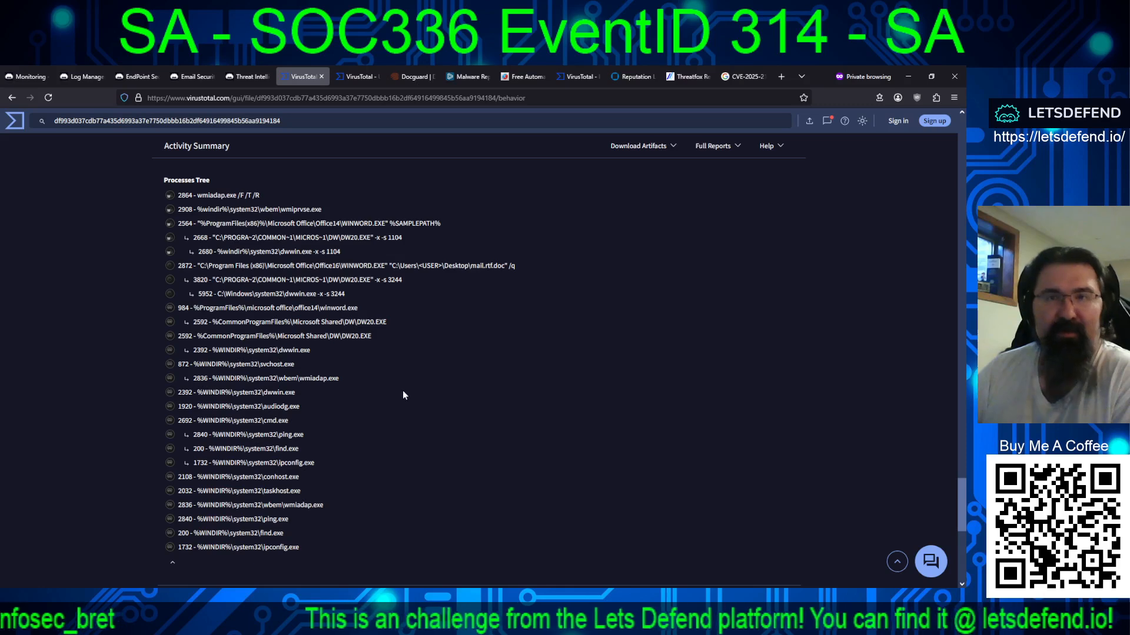
scroll(400, 394, "down", 5)
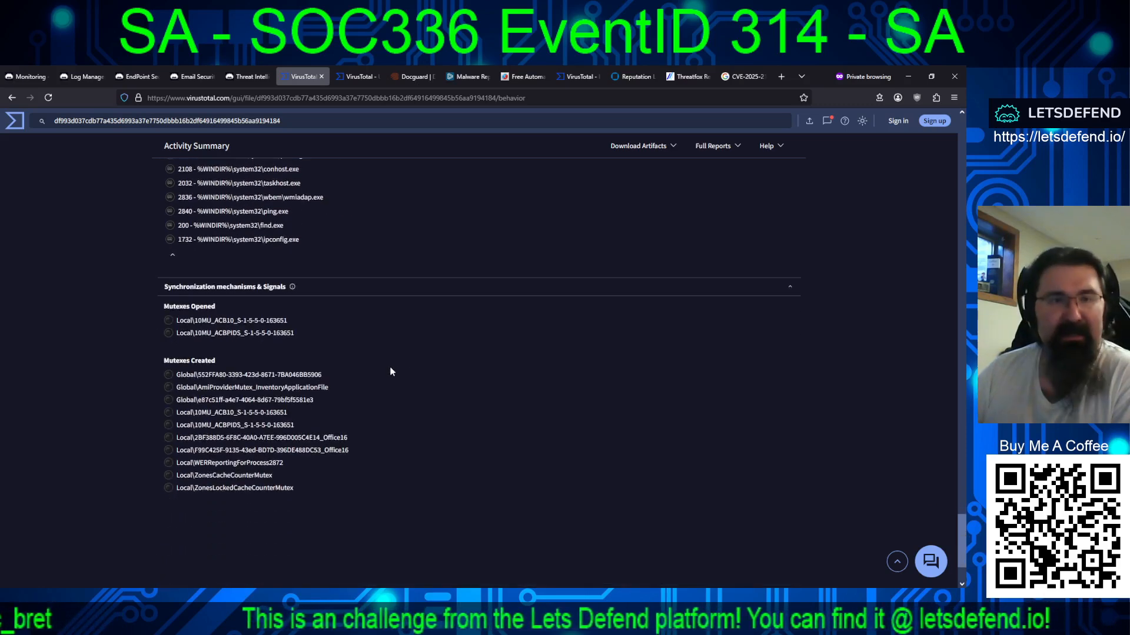
scroll(396, 436, "up", 15)
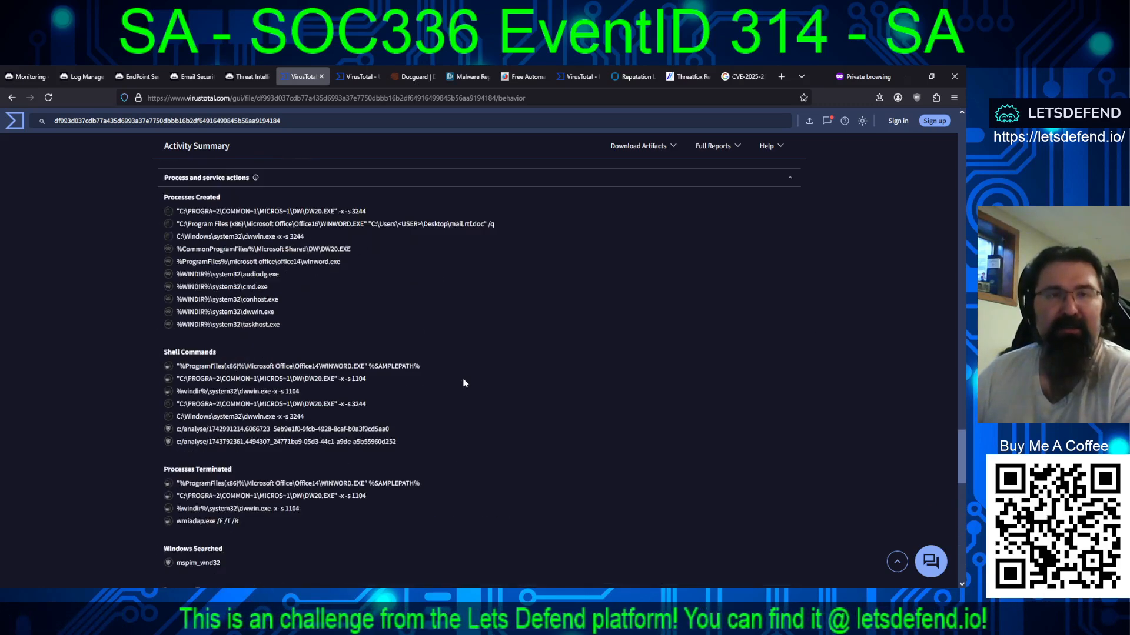
- Switch to the CVE-2025-21298 search results, open the Microsoft Q&A thread and read the accepted answer's affected systems and mitigations
left_click(743, 77)
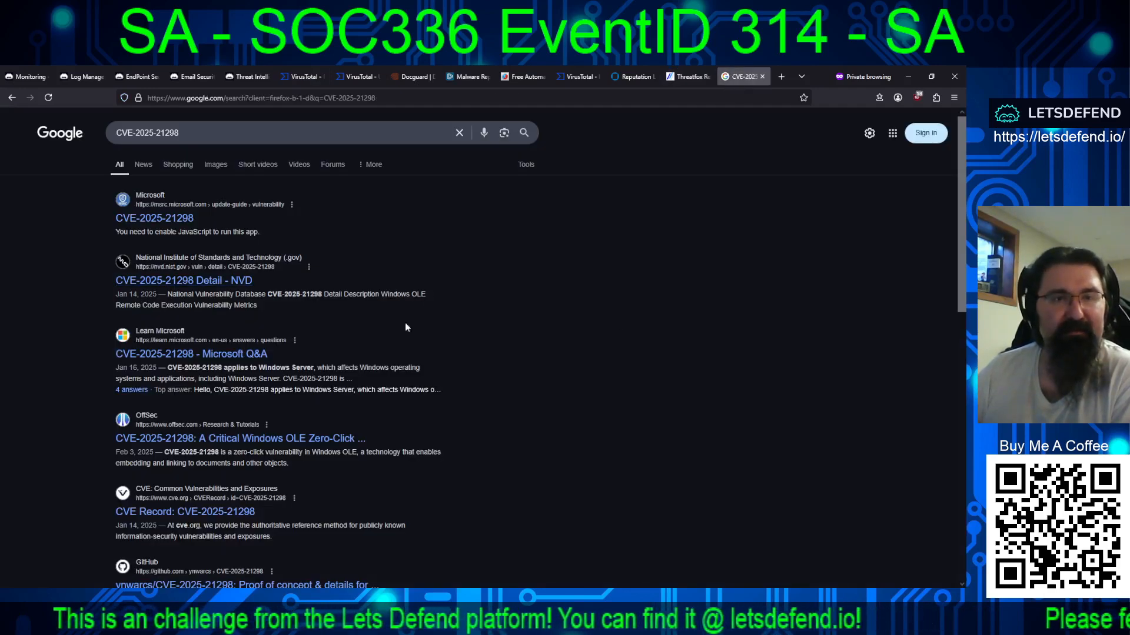
left_click(235, 355)
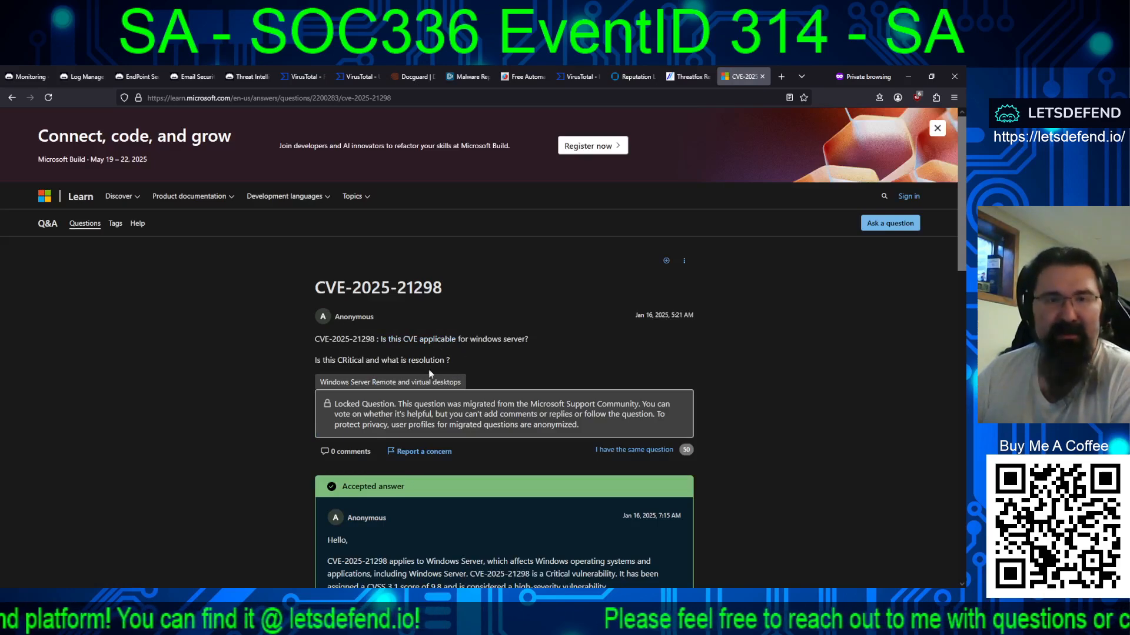
scroll(265, 394, "down", 3)
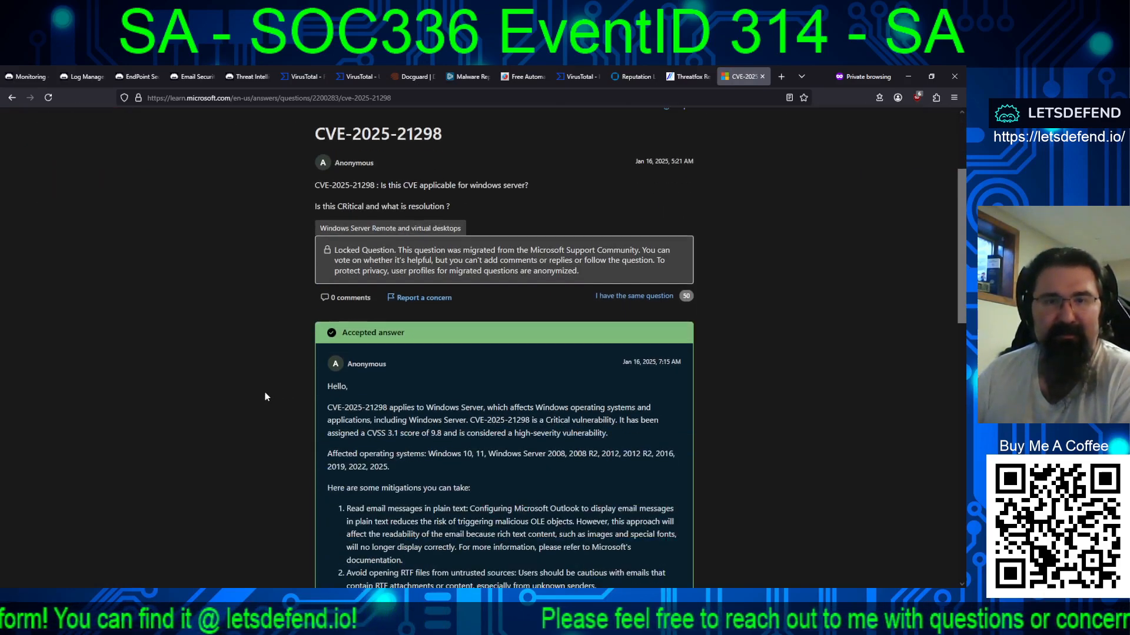
scroll(317, 453, "down", 4)
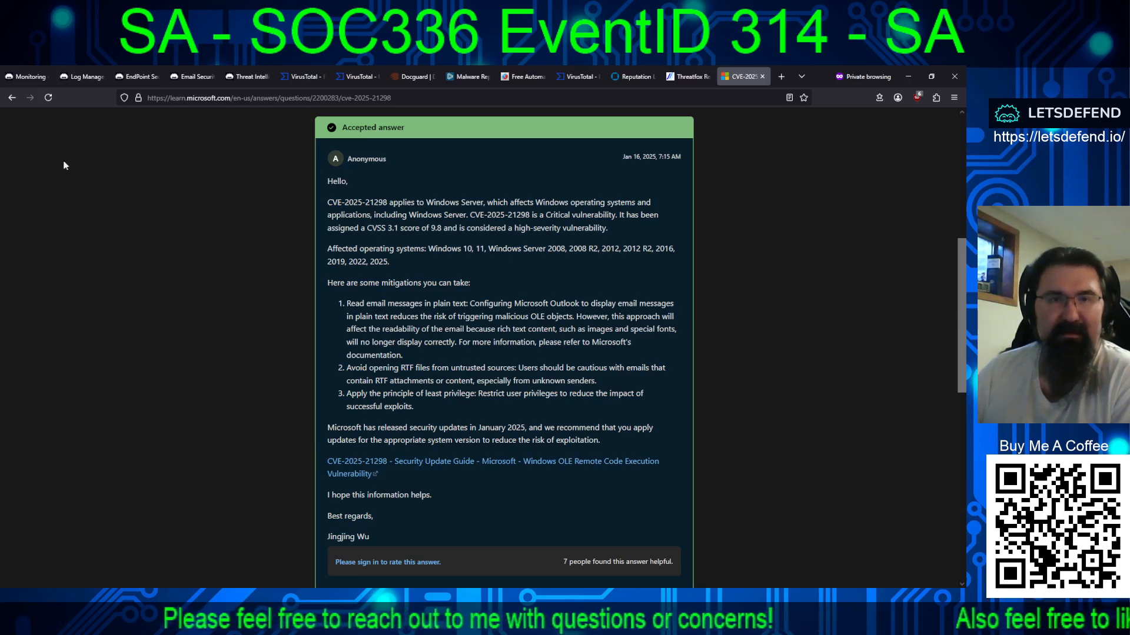
- Return to the search results, open Microsoft's MSRC entry for CVE-2025-21298 and read its workarounds and exploitation FAQ
left_click(13, 97)
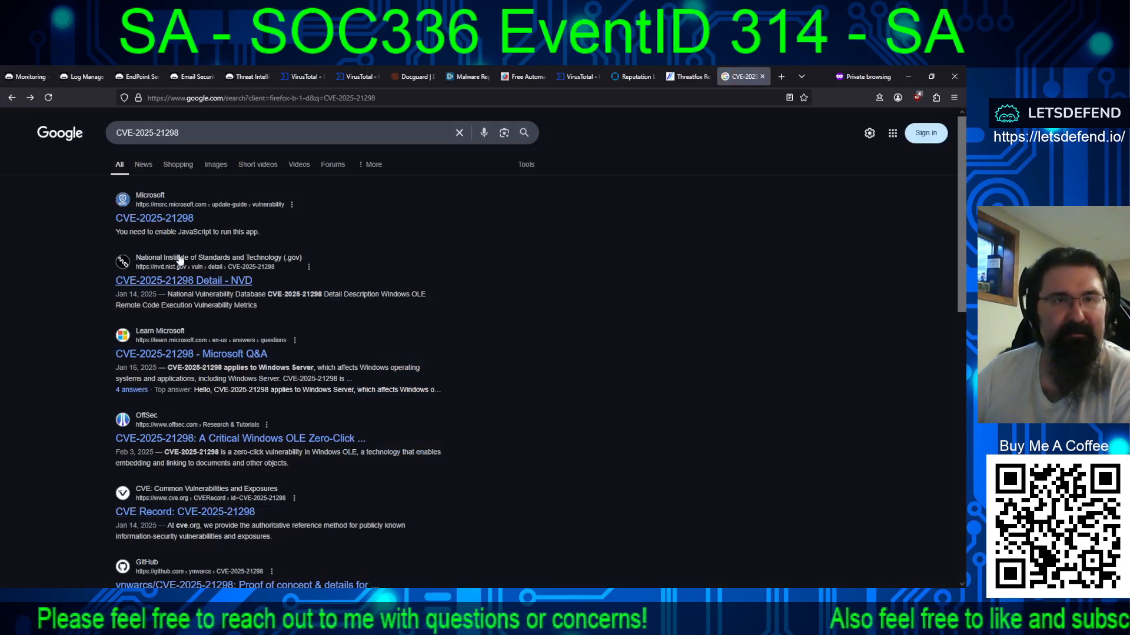
left_click(154, 221)
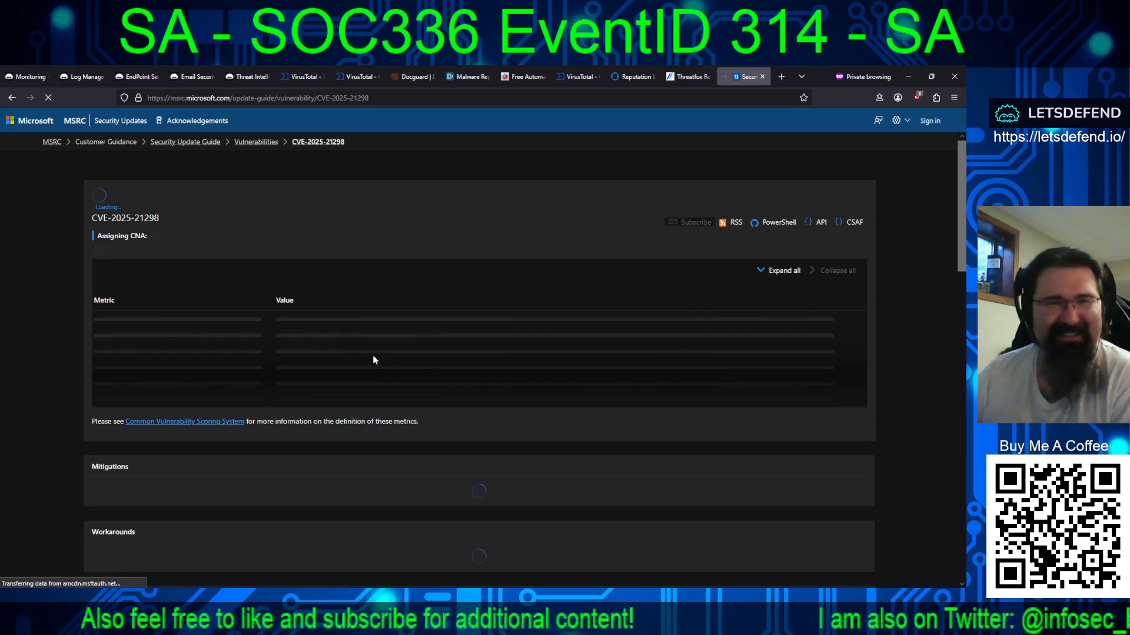
scroll(365, 353, "down", 6)
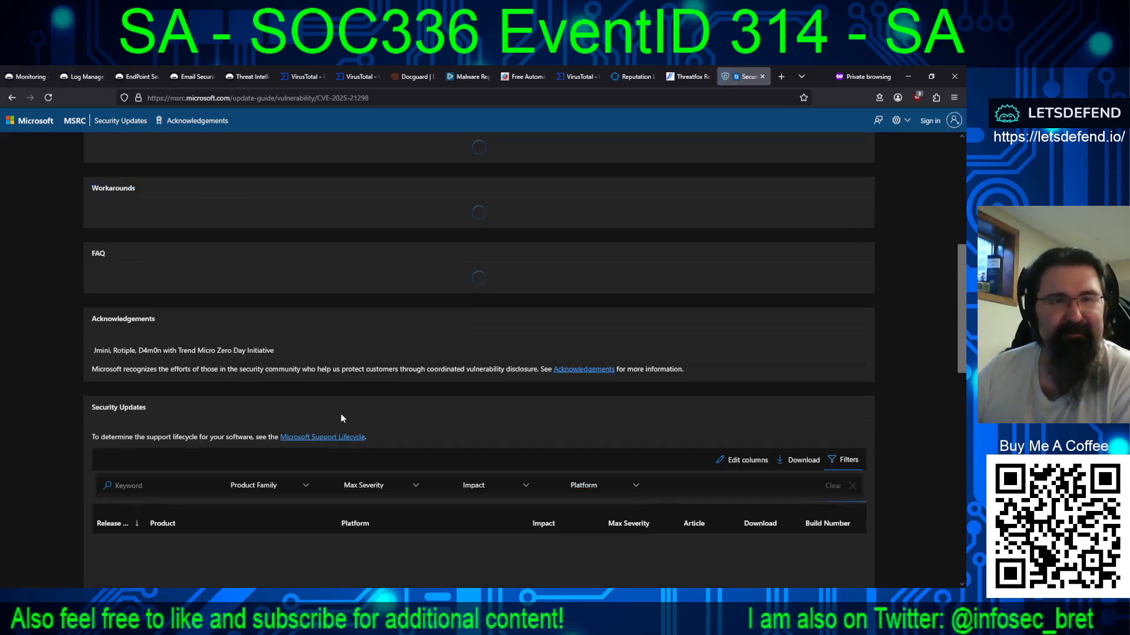
scroll(342, 406, "down", 5)
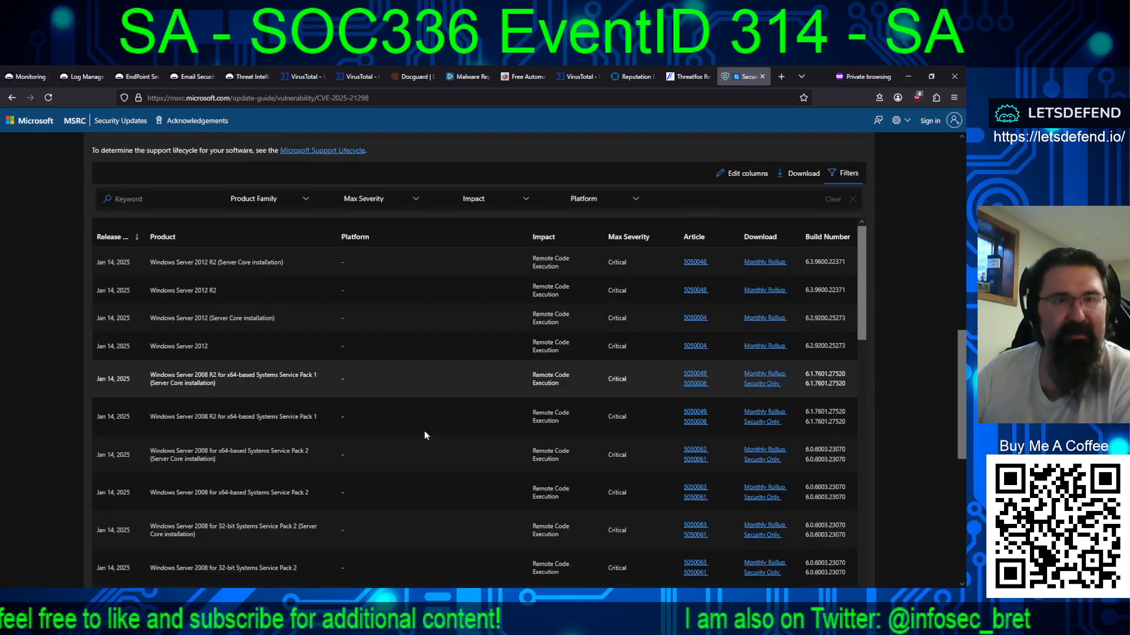
scroll(425, 432, "up", 5)
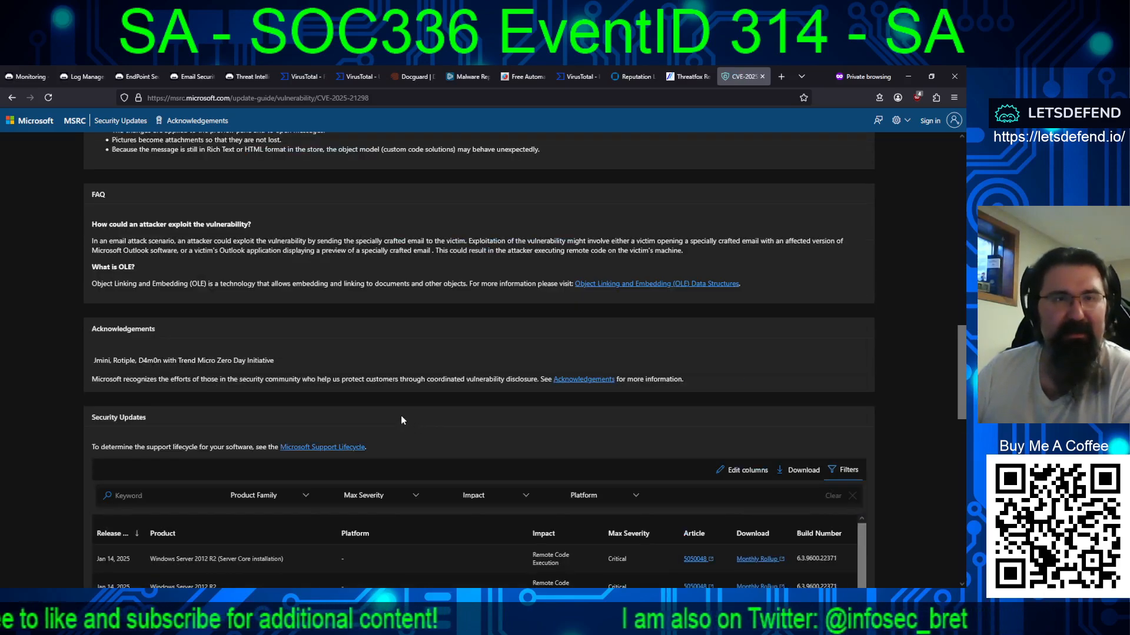
scroll(363, 419, "up", 2)
scroll(363, 419, "up", 2)
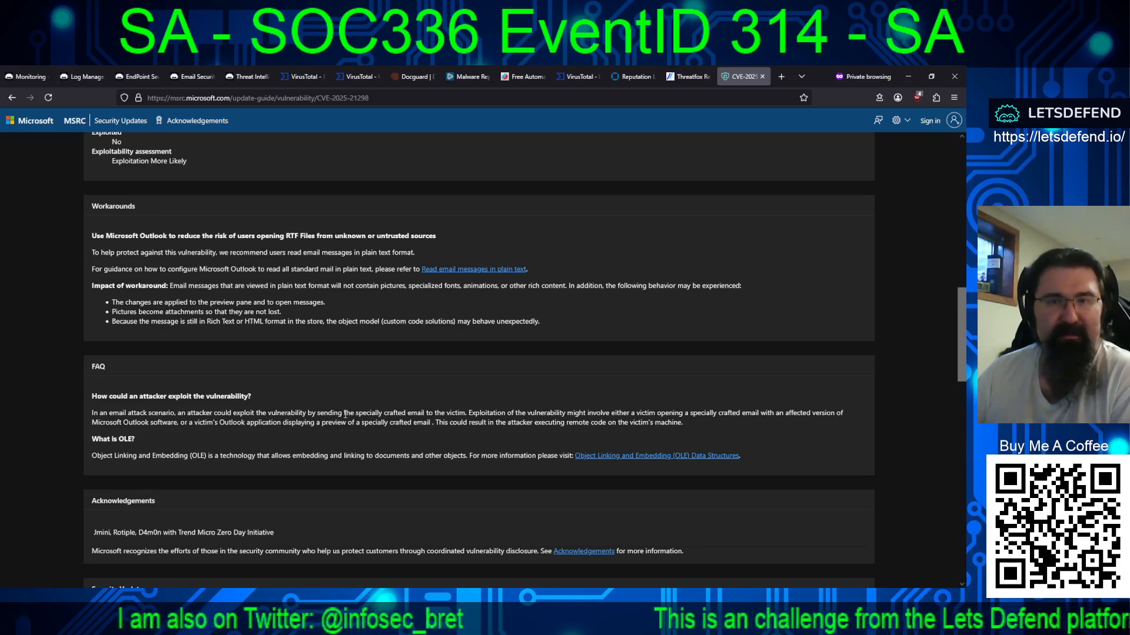
scroll(345, 414, "up", 2)
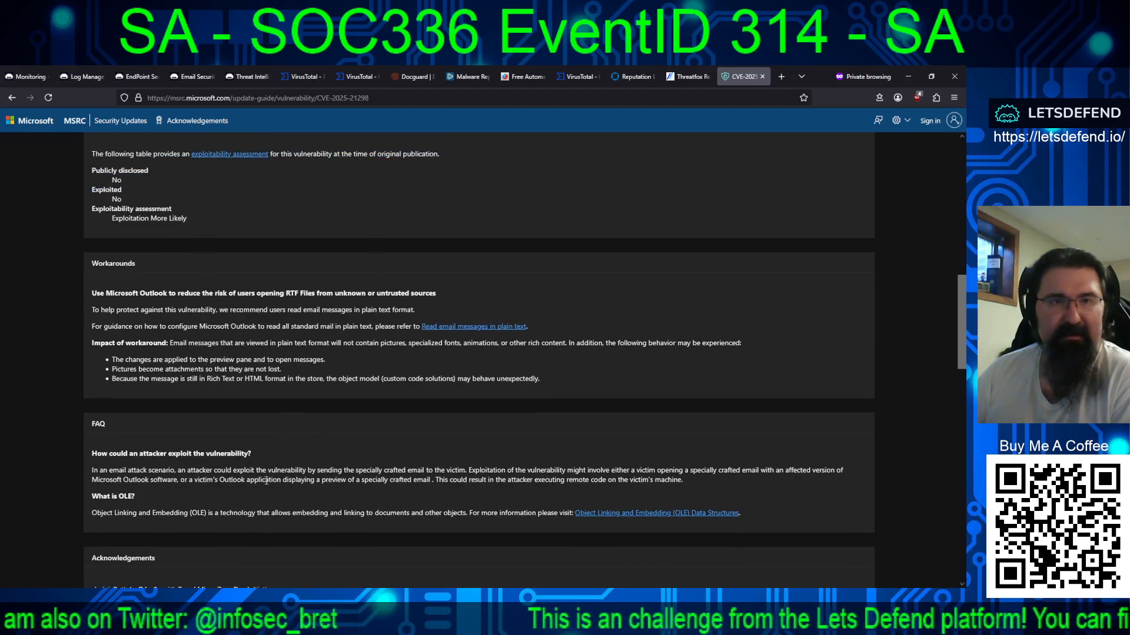
- Examine the Security Updates table of the MSRC entry for the affected Windows products, severities and patch articles
scroll(412, 468, "down", 7)
scroll(411, 468, "down", 3)
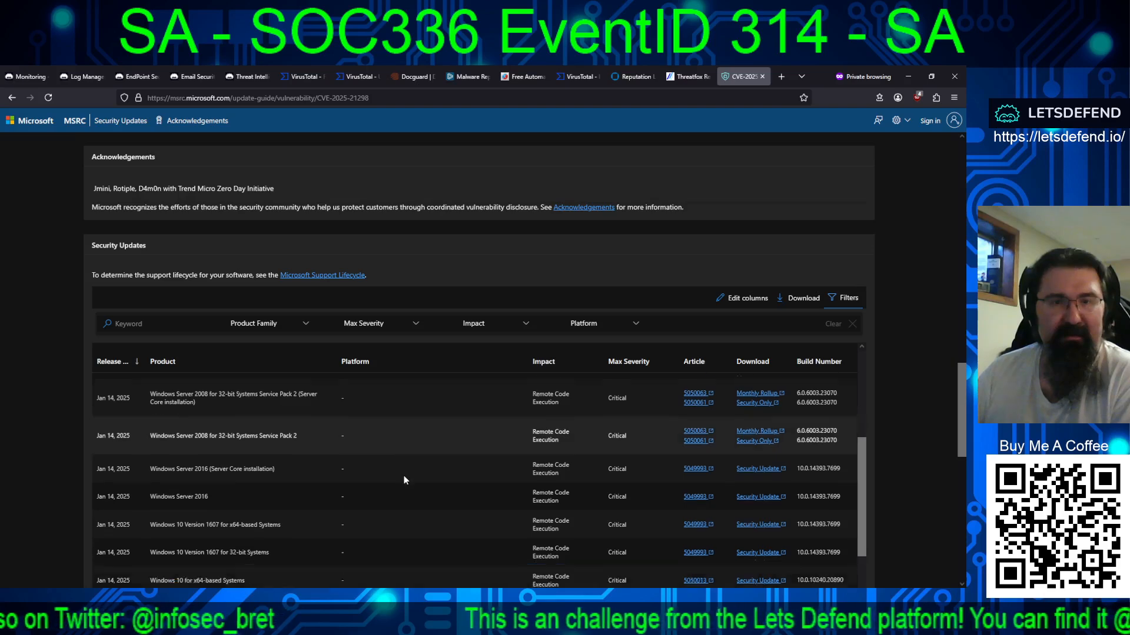
scroll(404, 480, "down", 3)
scroll(64, 458, "down", 6)
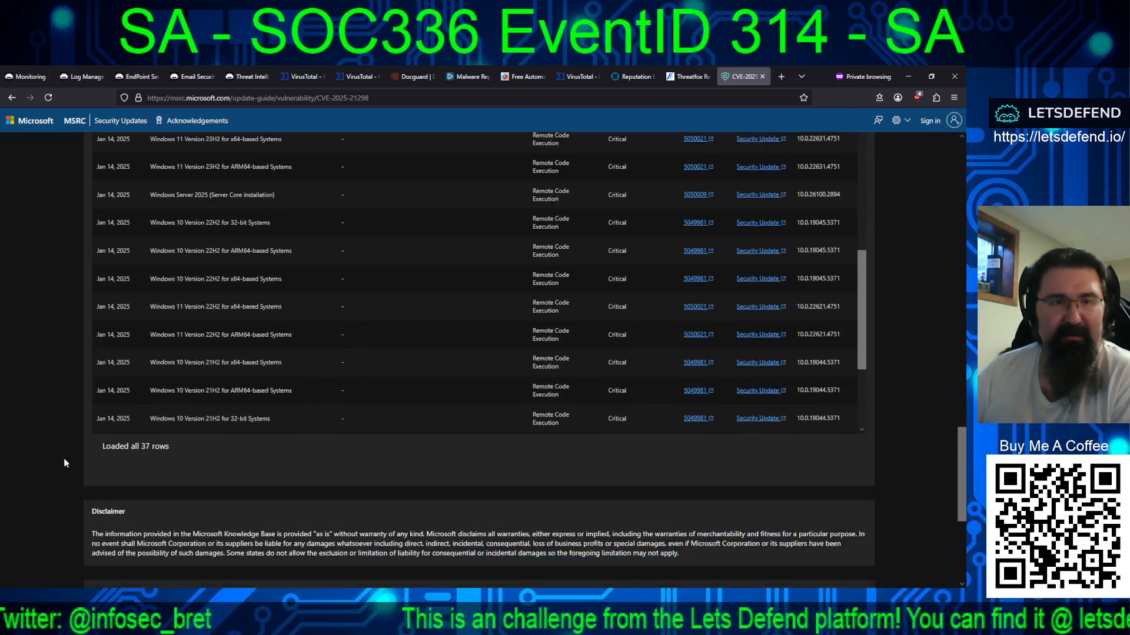
scroll(64, 458, "down", 4)
scroll(80, 493, "down", 1)
scroll(80, 493, "up", 4)
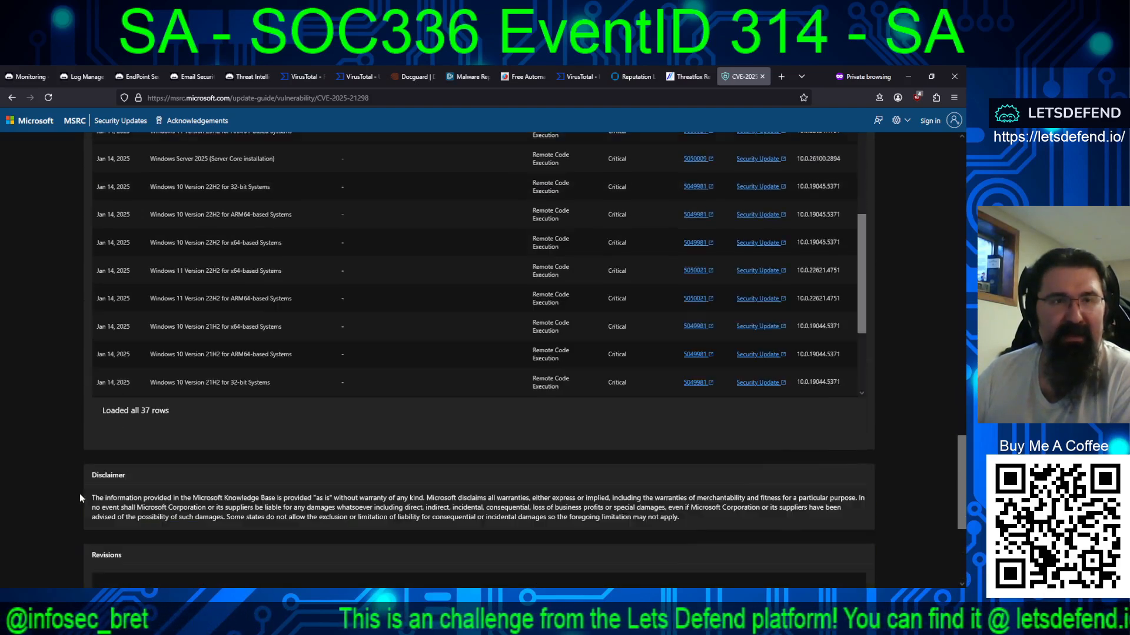
scroll(79, 493, "up", 5)
scroll(207, 413, "up", 3)
scroll(61, 405, "up", 5)
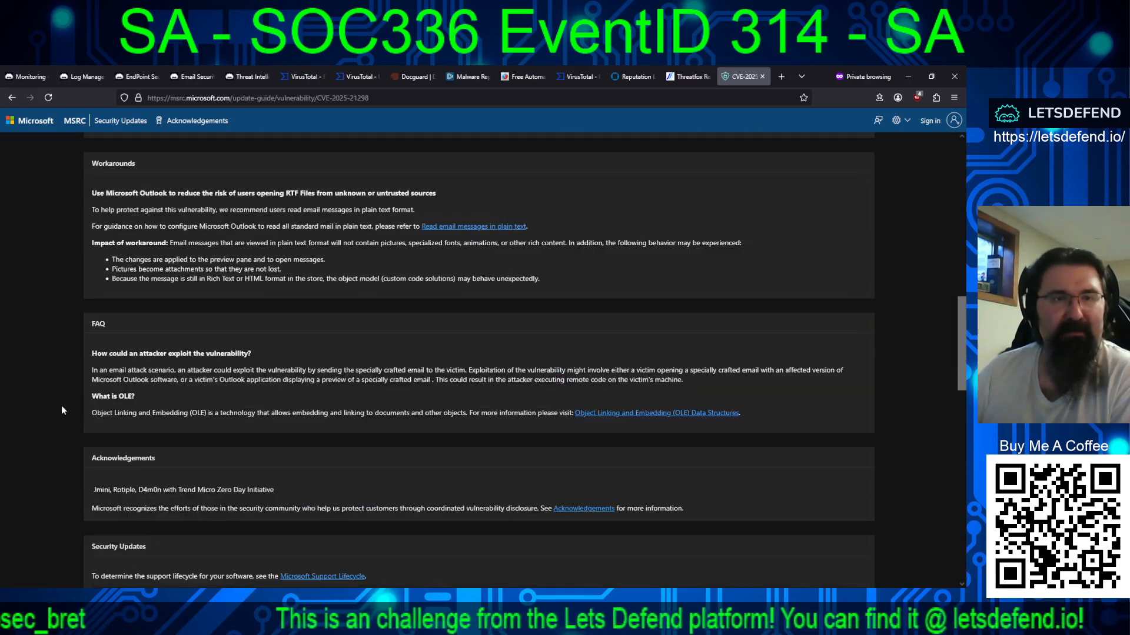
- Examine the MSRC entry's vulnerability summary, base and temporal score metrics, and exploitability assessment
scroll(61, 405, "up", 5)
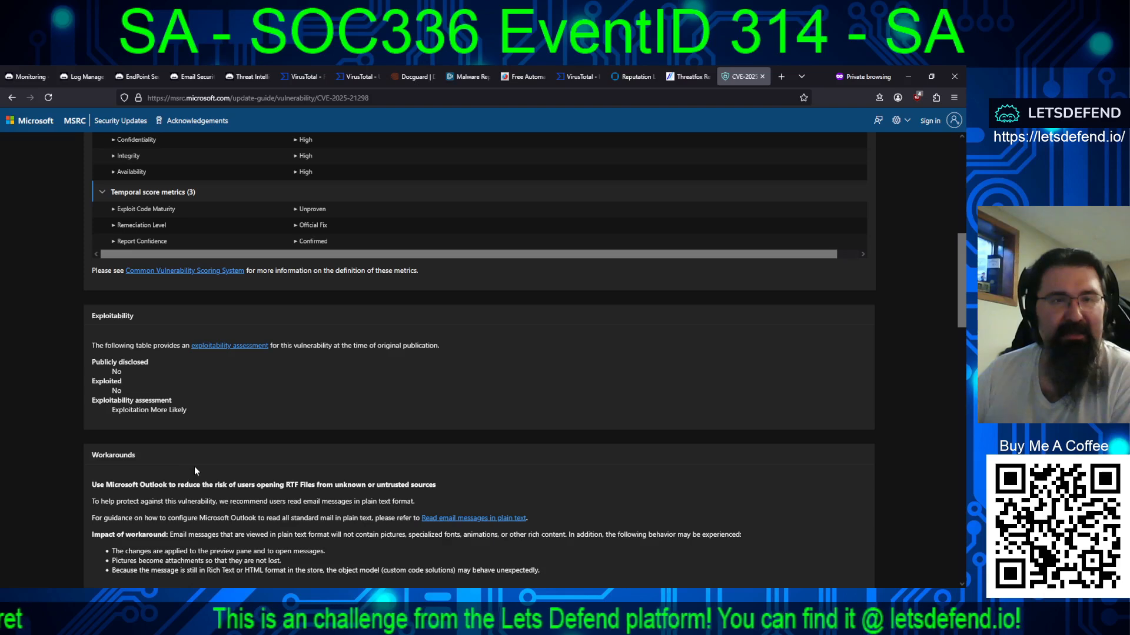
scroll(247, 457, "up", 5)
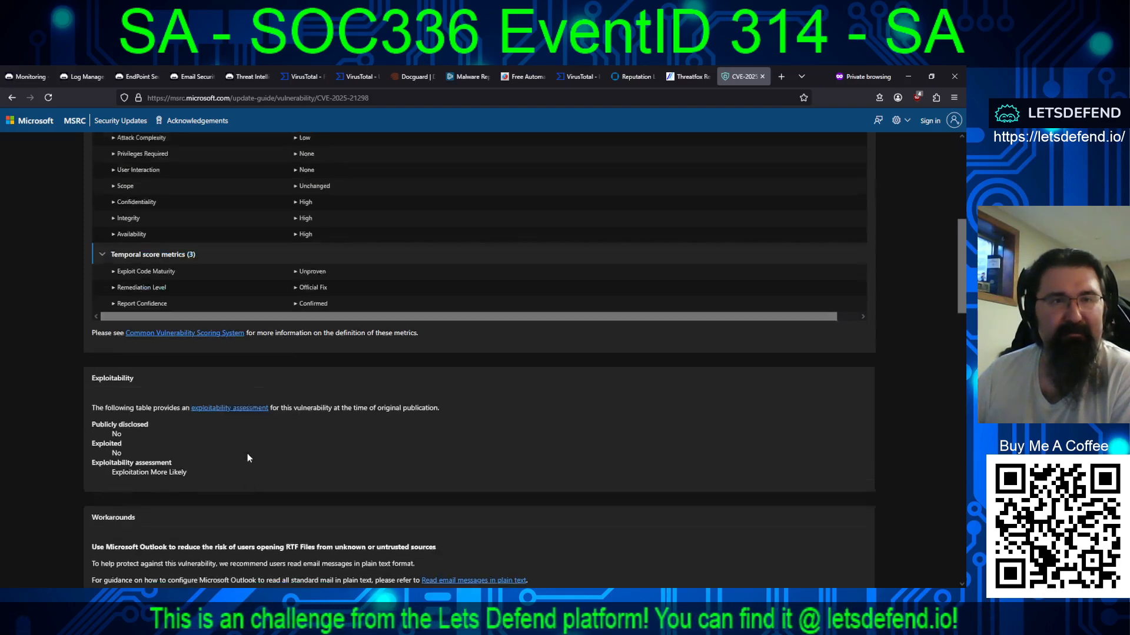
scroll(125, 461, "up", 2)
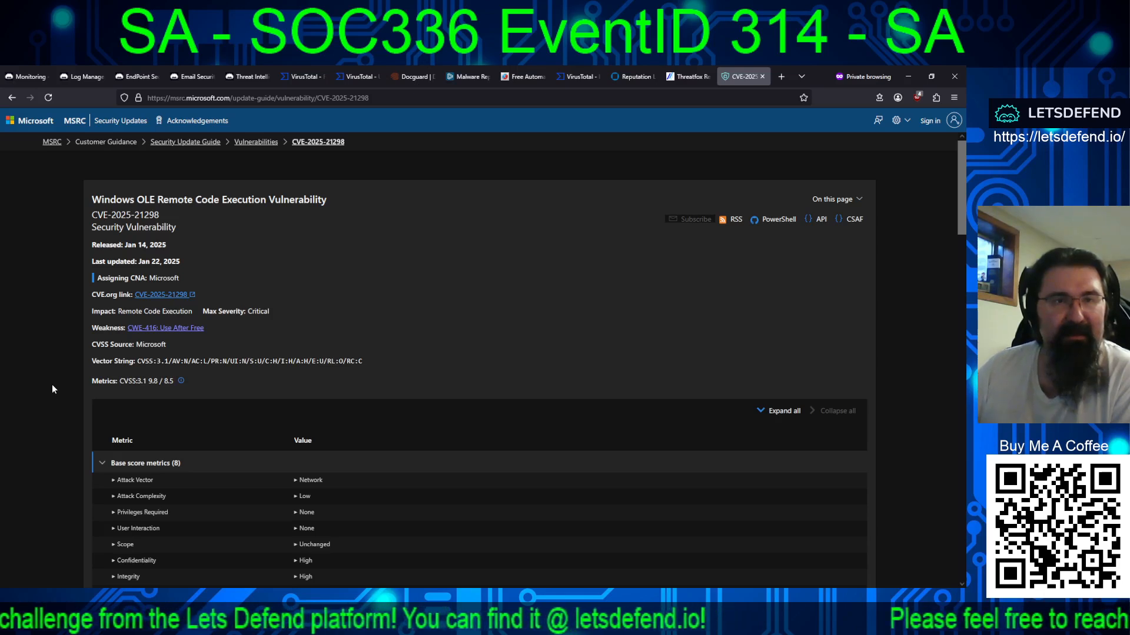
scroll(52, 388, "down", 4)
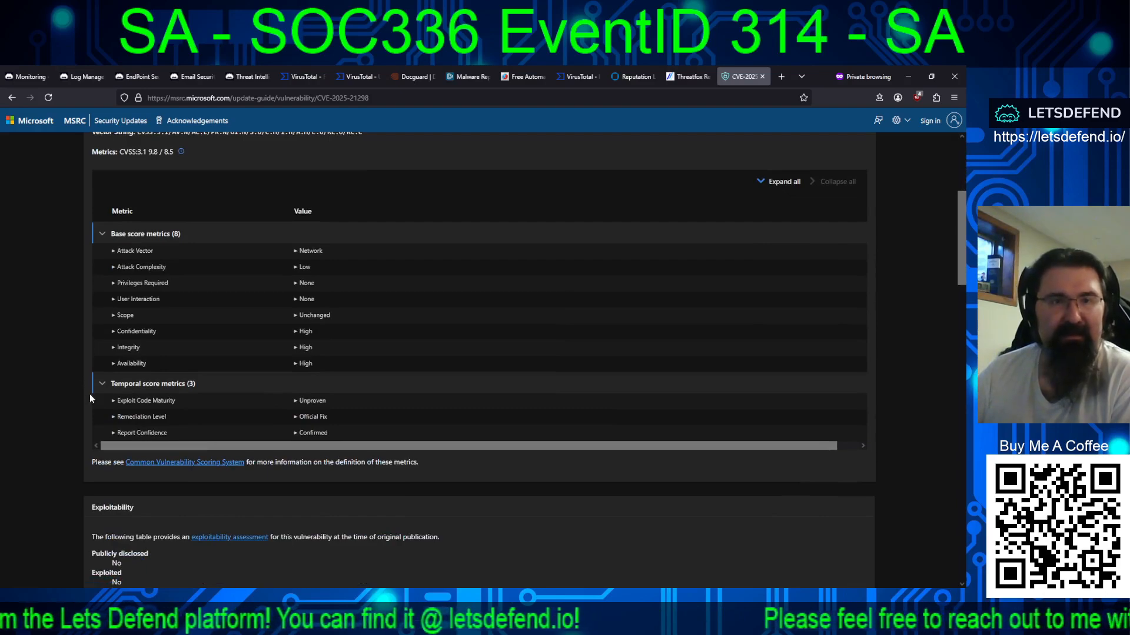
scroll(73, 434, "down", 6)
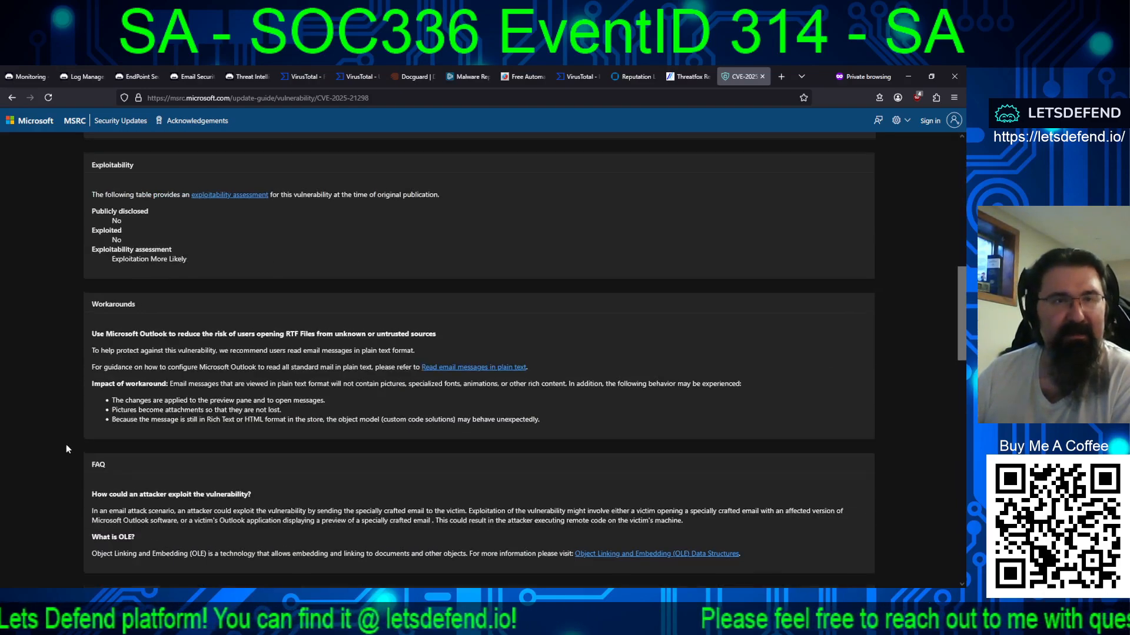
scroll(66, 444, "up", 3)
scroll(61, 438, "down", 3)
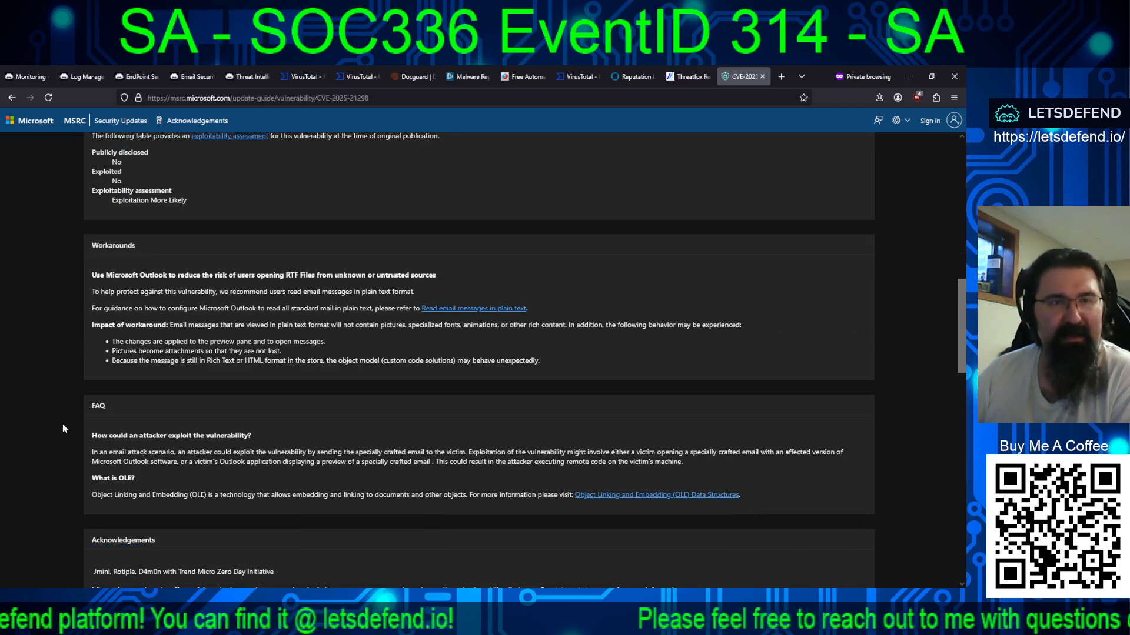
scroll(62, 425, "up", 15)
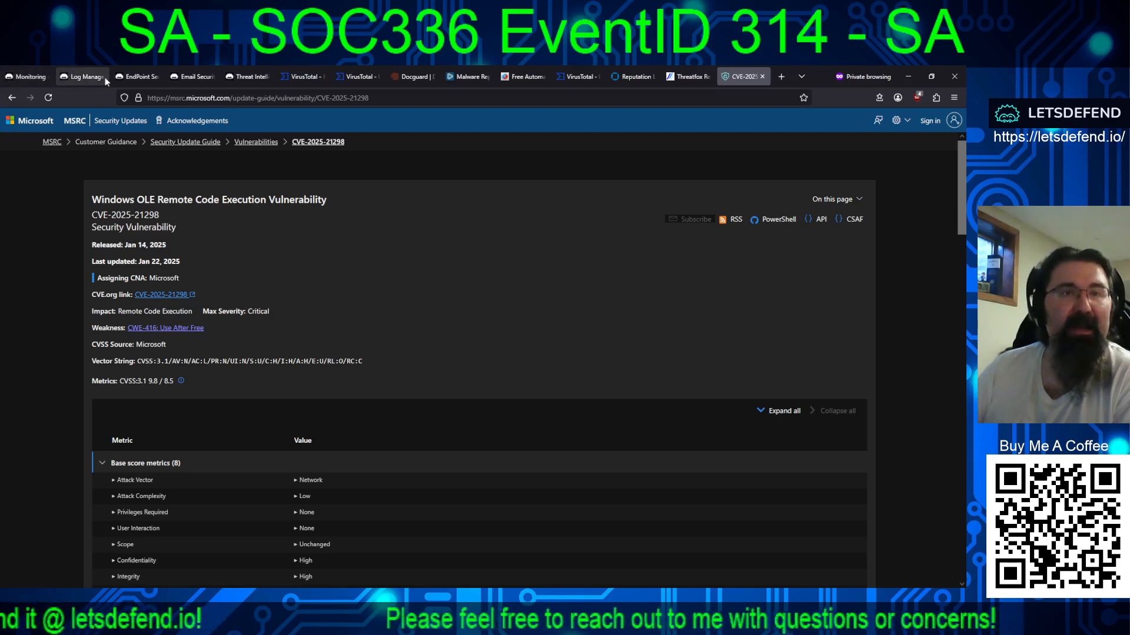
- Return to the LetsDefend endpoint 172.16.17.137, close the command line details and compare its browser history with the alert's event time
left_click(138, 77)
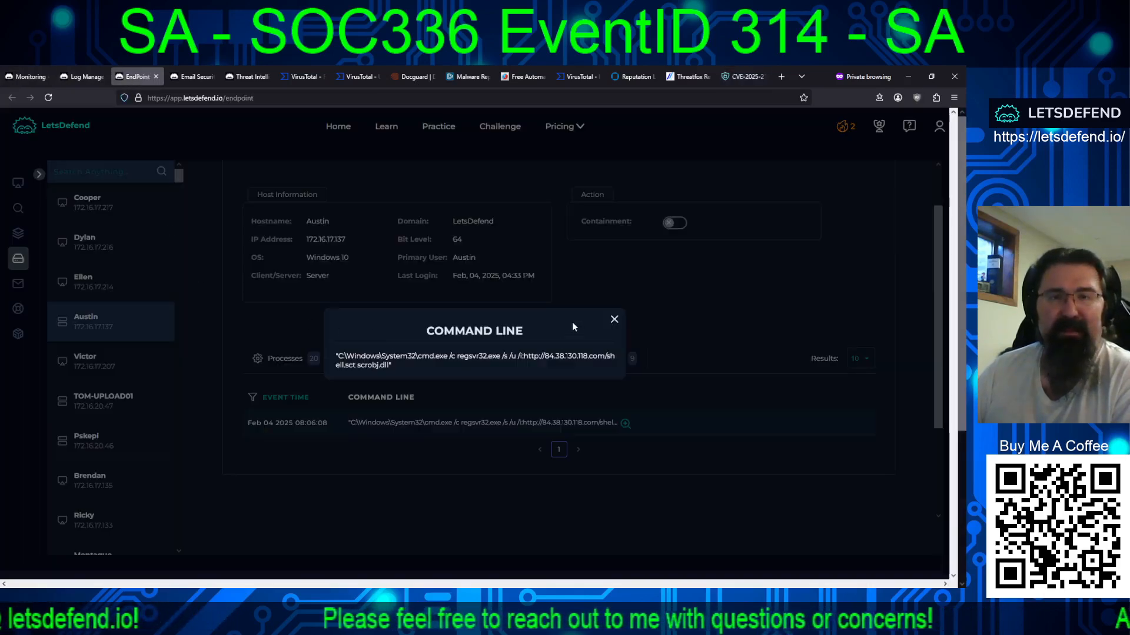
left_click(614, 318)
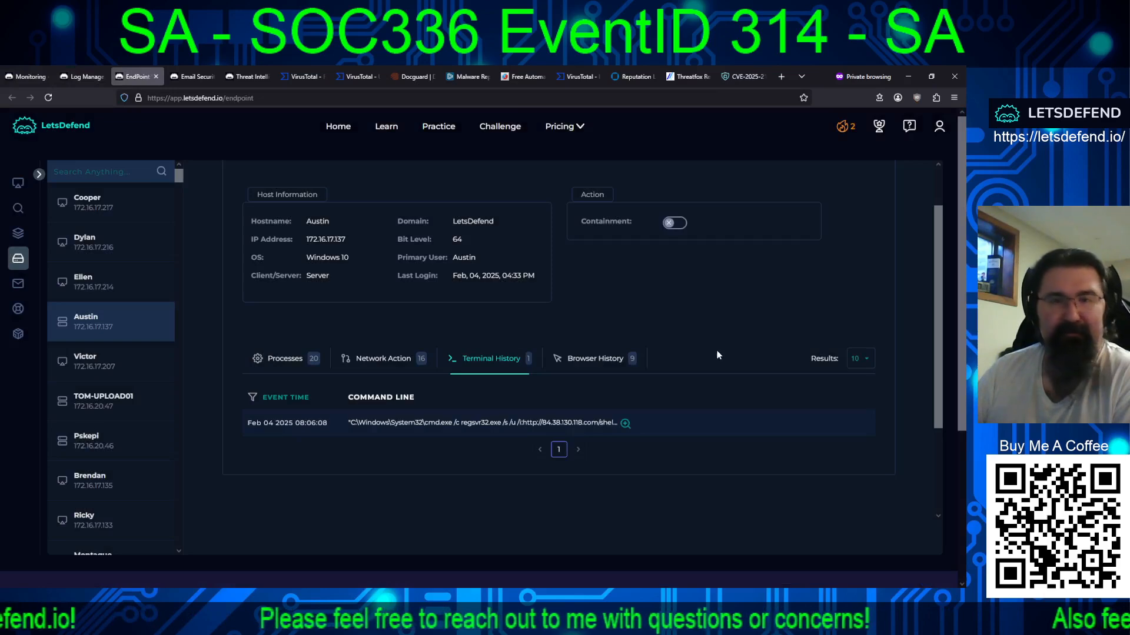
left_click(592, 365)
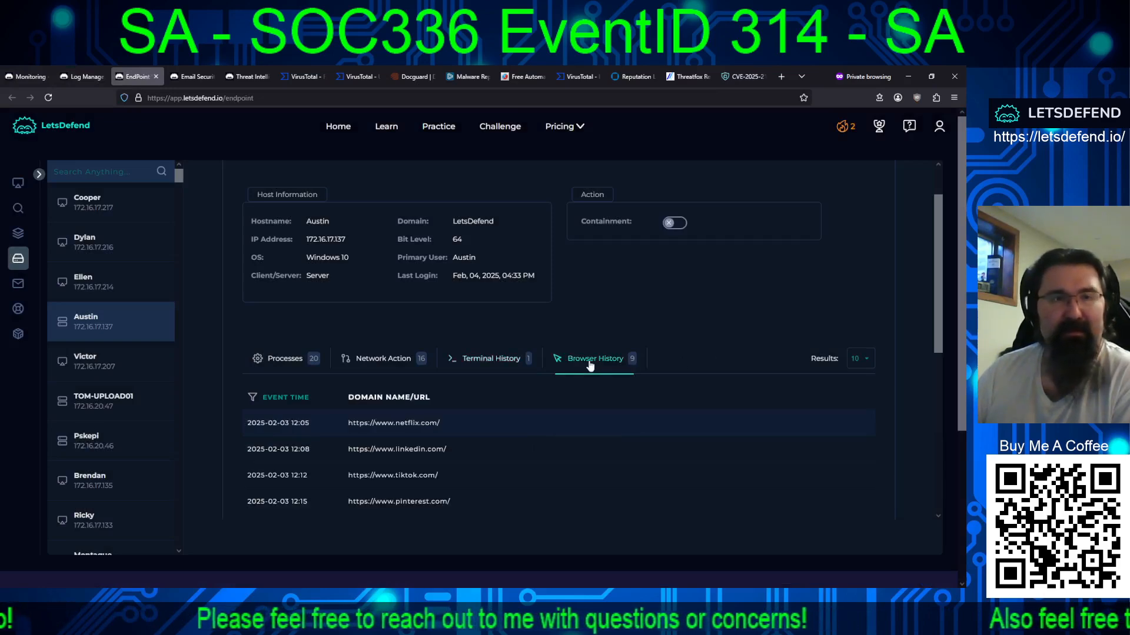
left_click(27, 76)
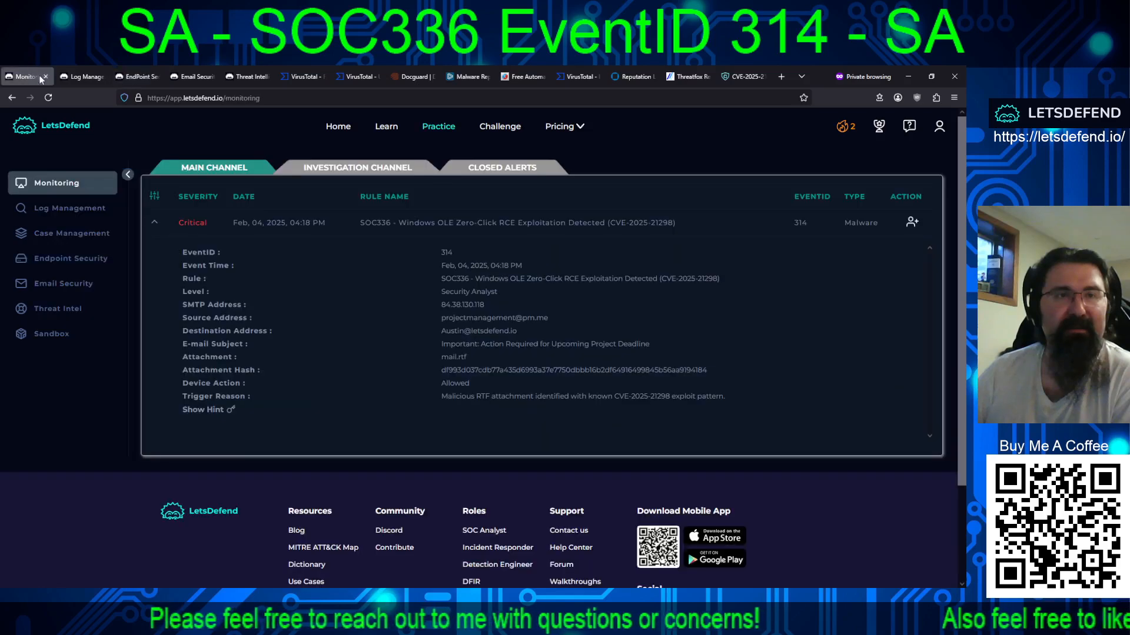
left_click(137, 77)
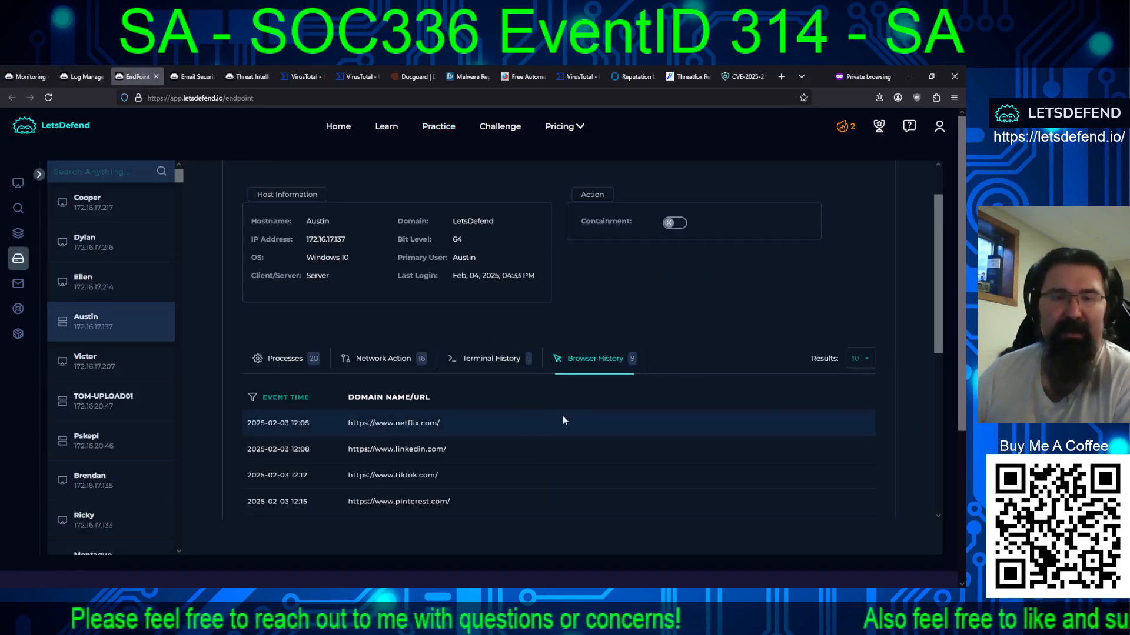
scroll(595, 418, "down", 4)
scroll(604, 390, "up", 1)
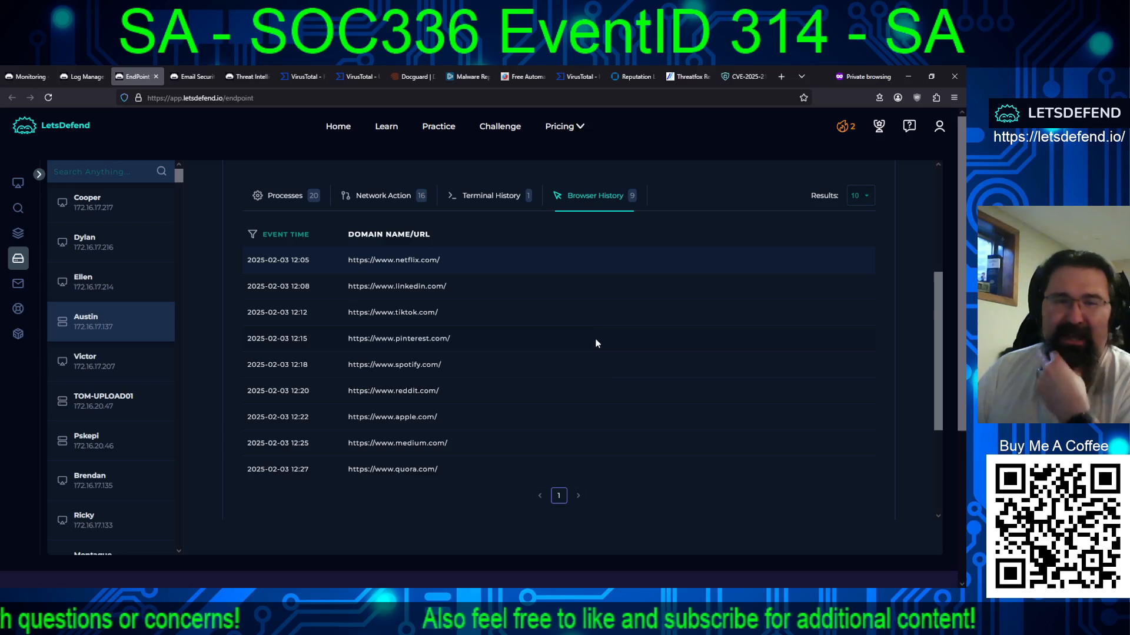
- Open the full regsvr32 command in the endpoint's terminal history and compare its time with the SOC336 alert and the mail.rtf email
left_click(471, 199)
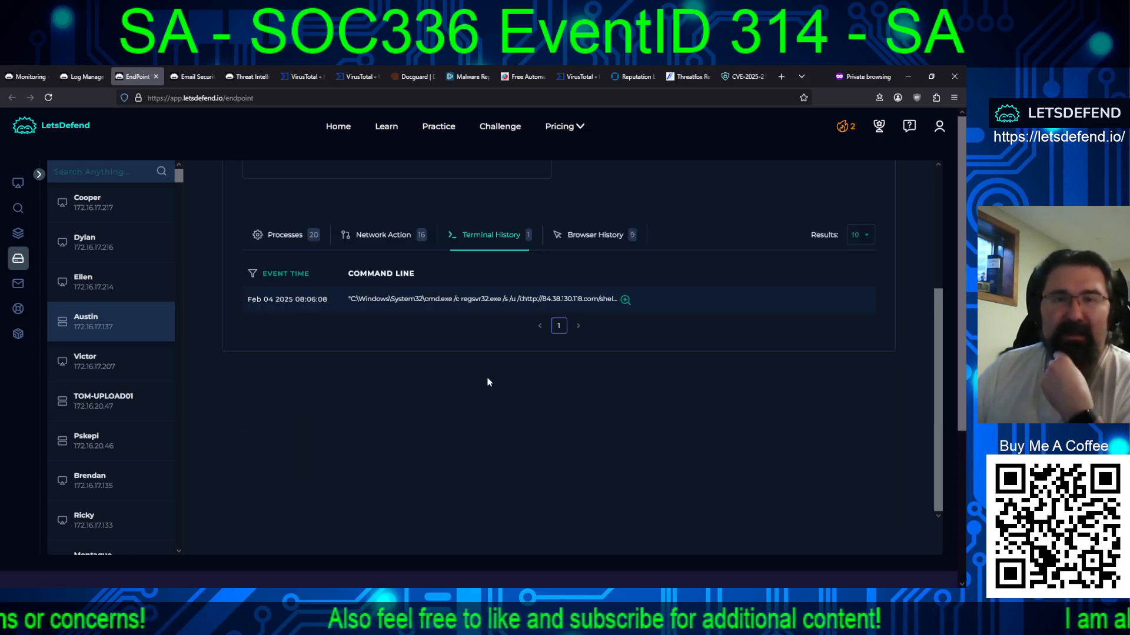
left_click(625, 300)
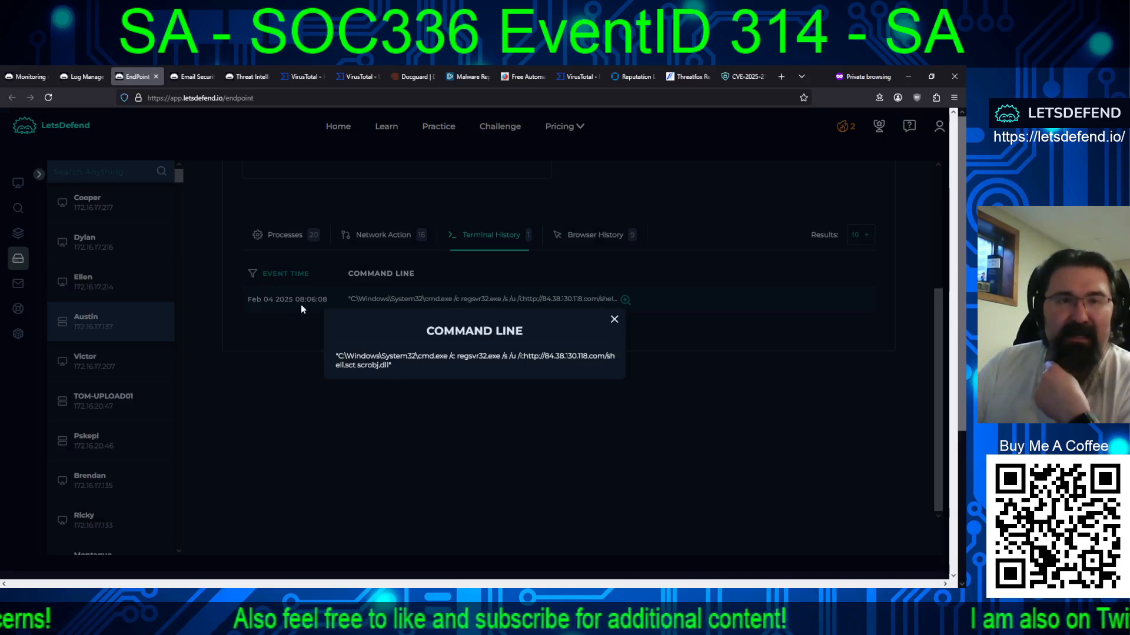
left_click(28, 76)
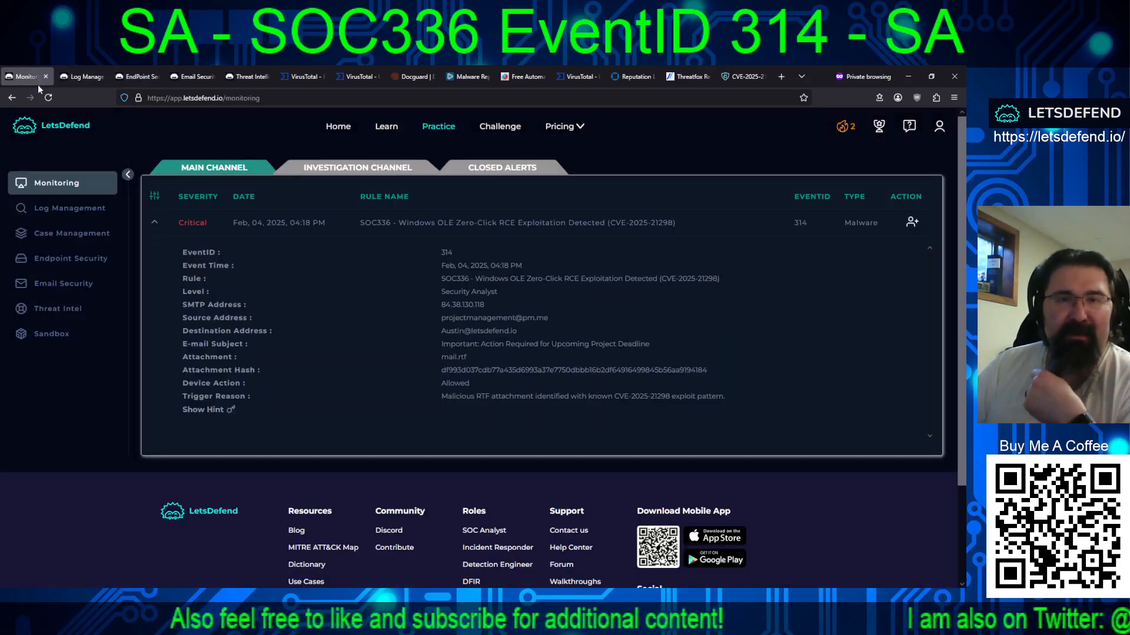
left_click(190, 77)
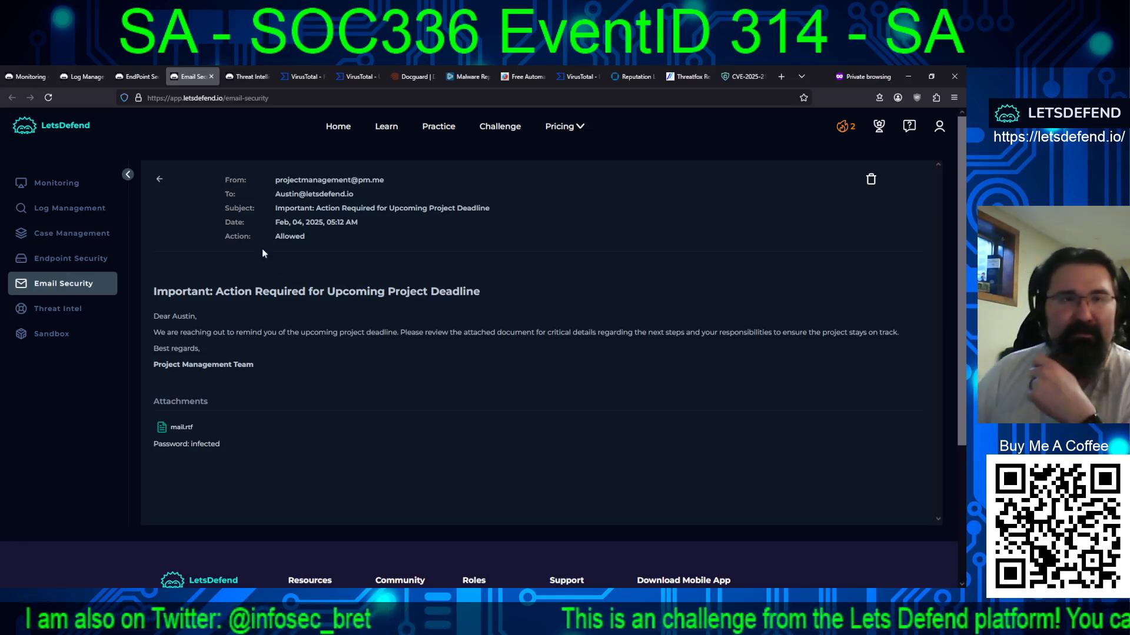
left_click(137, 78)
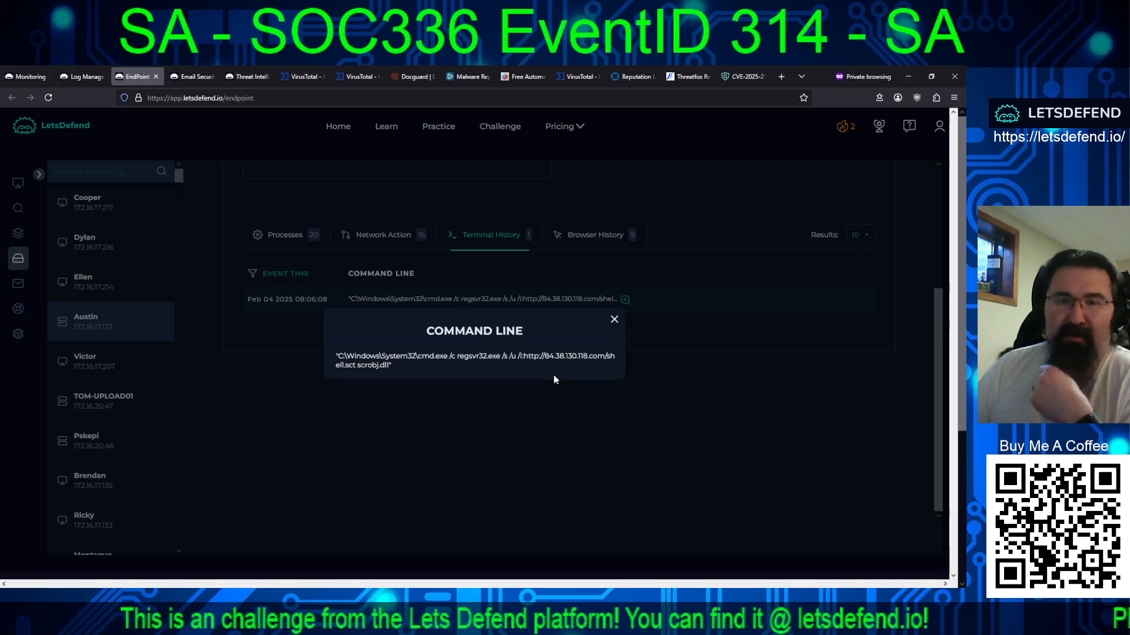
left_click(28, 76)
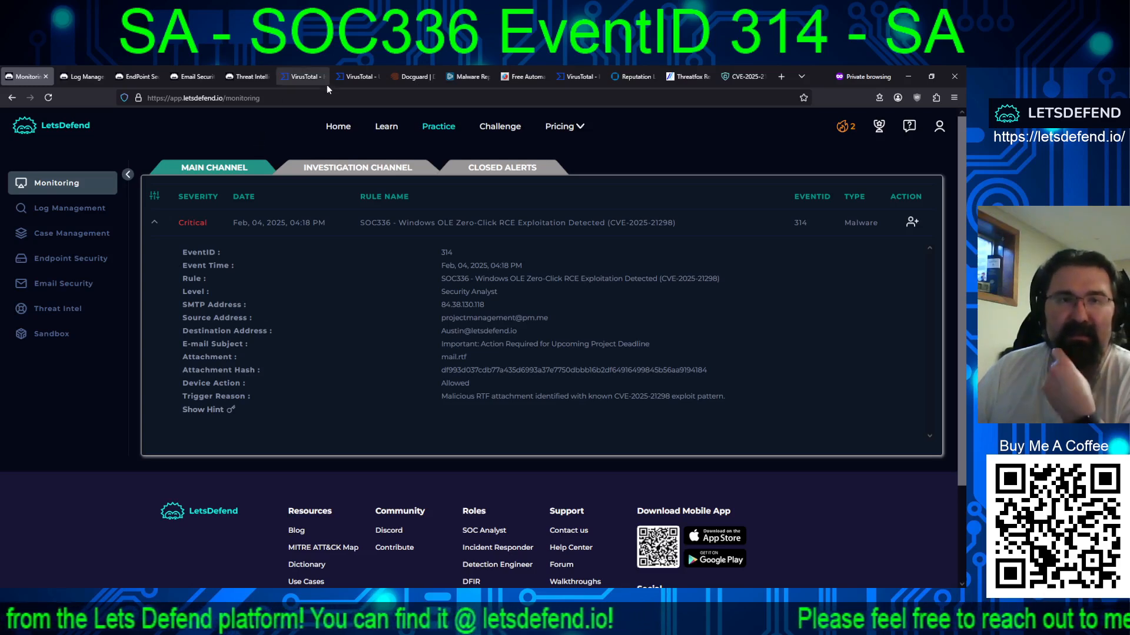
left_click(352, 83)
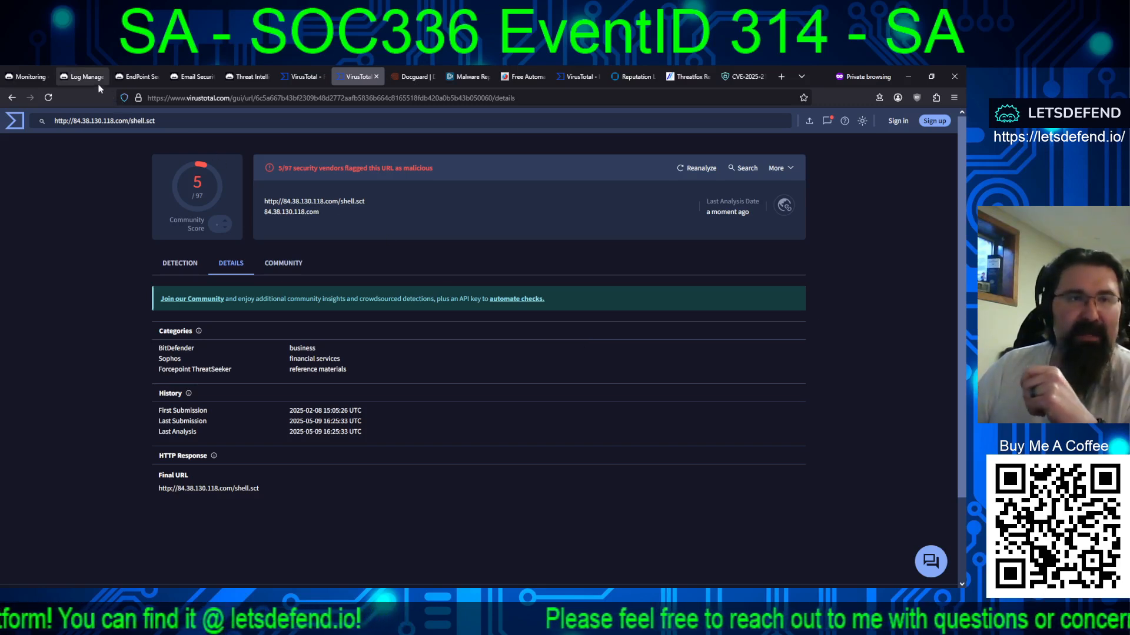
left_click(135, 76)
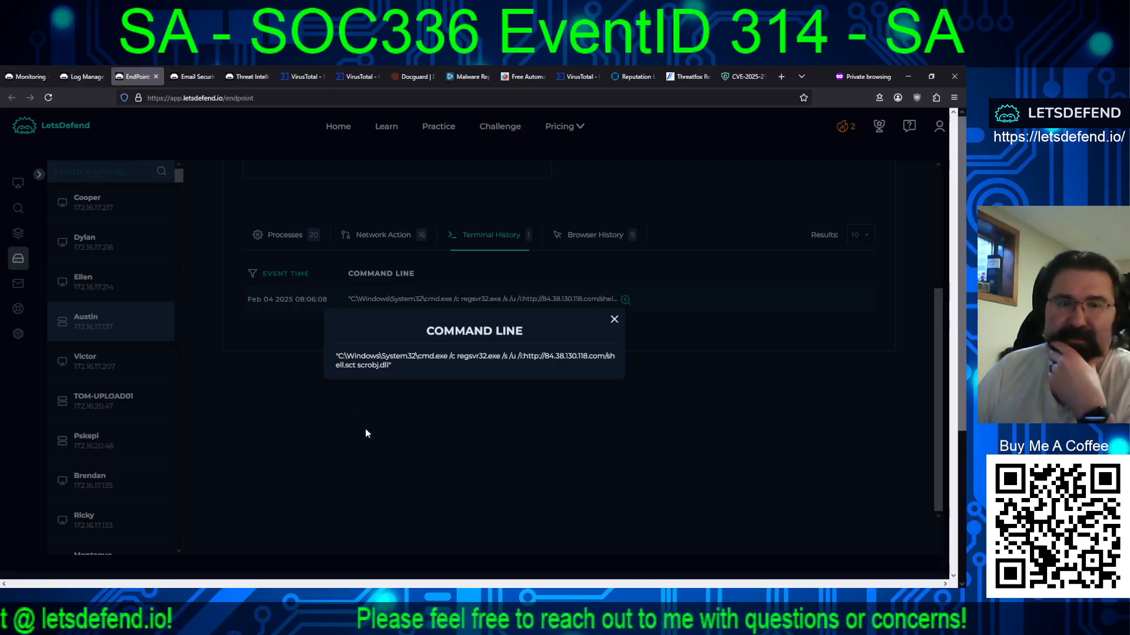
left_click(344, 76)
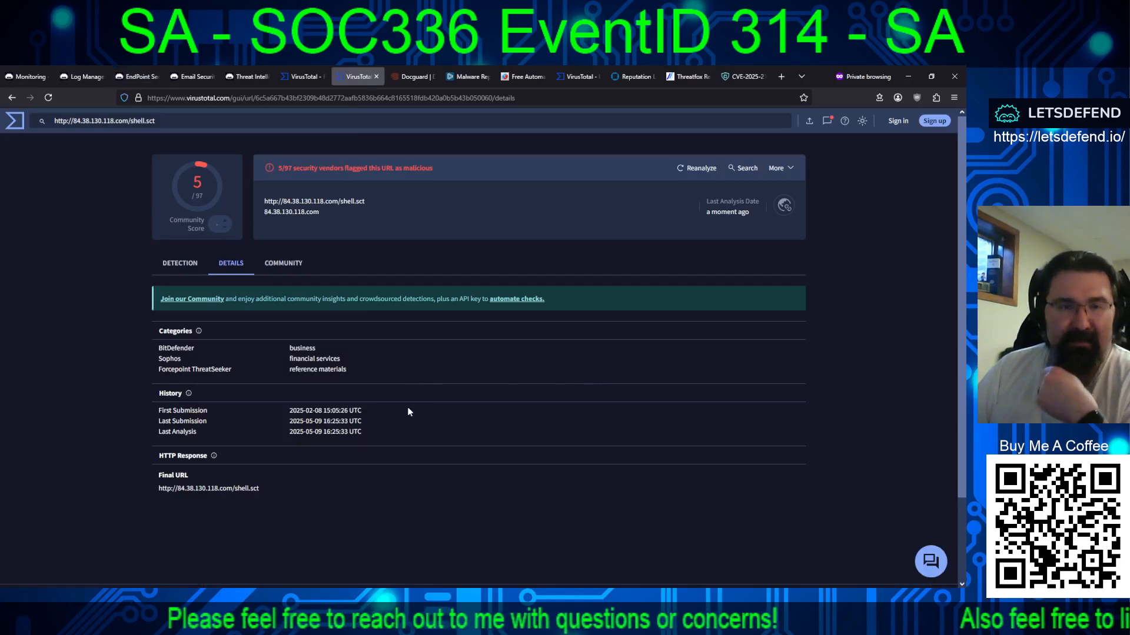
left_click(172, 264)
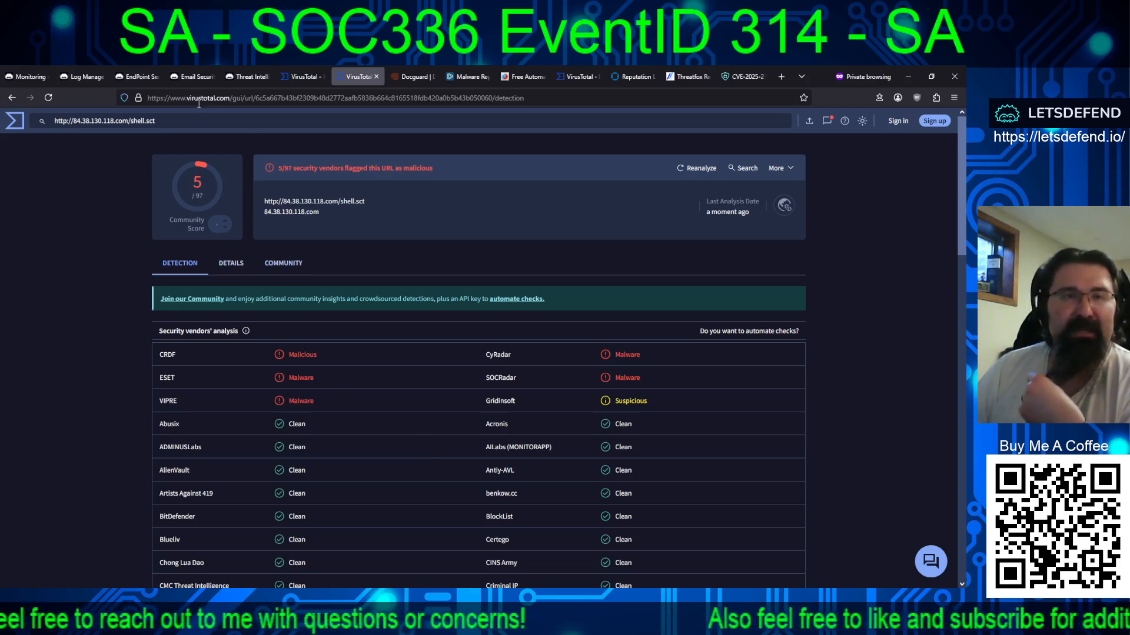
left_click(135, 77)
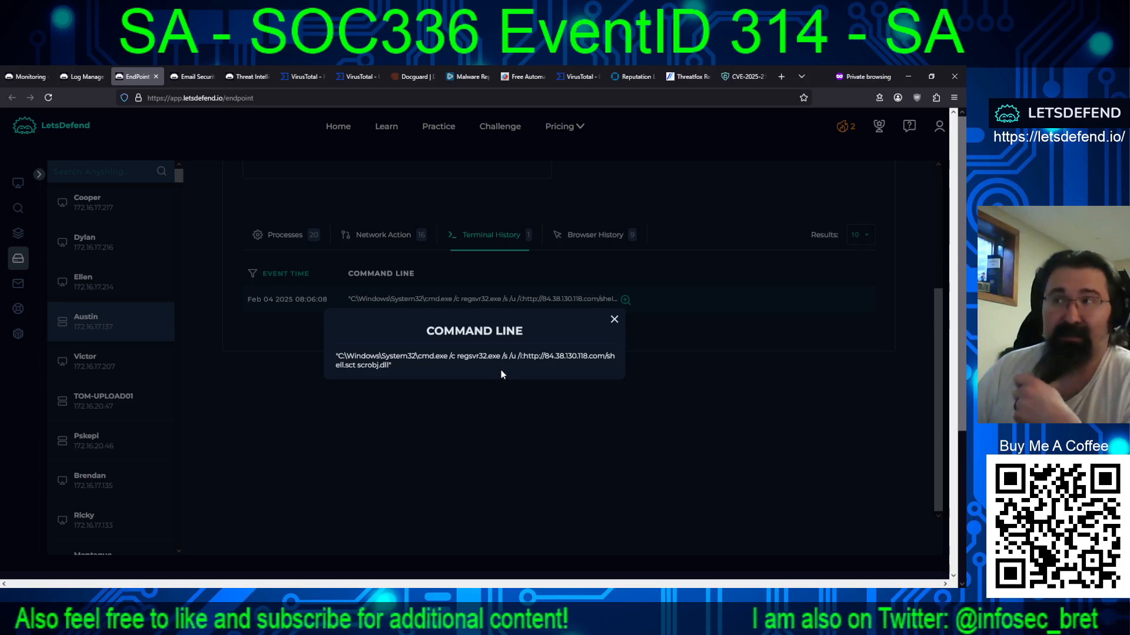
- Close the command line details and check both pages of the endpoint's network connections for the alert's SMTP address 84.38.130.118
left_click(457, 411)
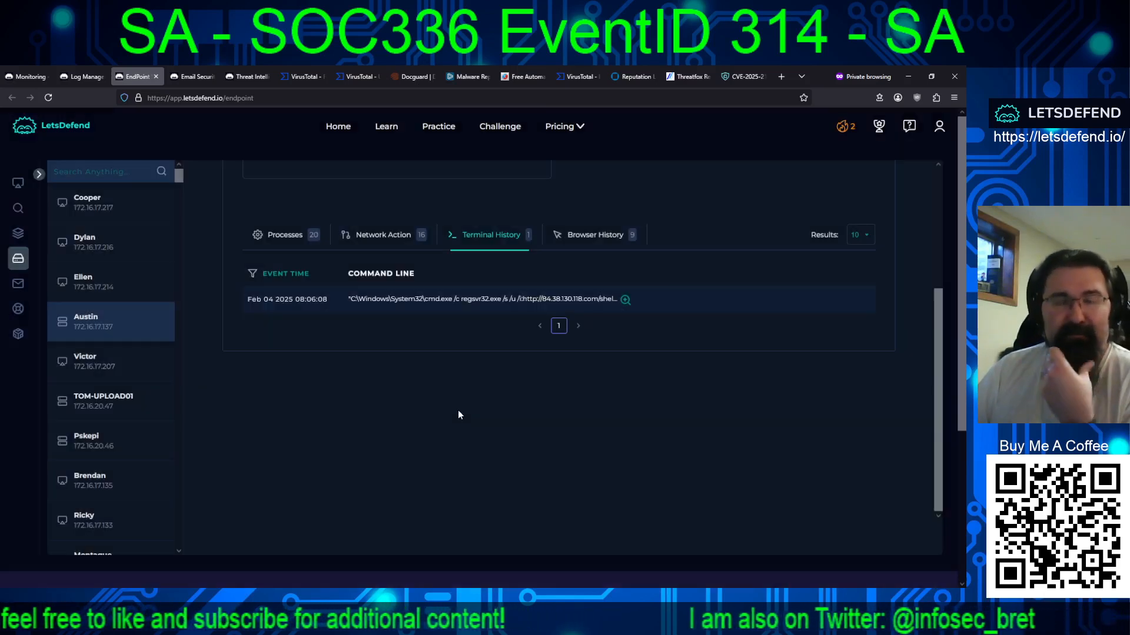
left_click(377, 236)
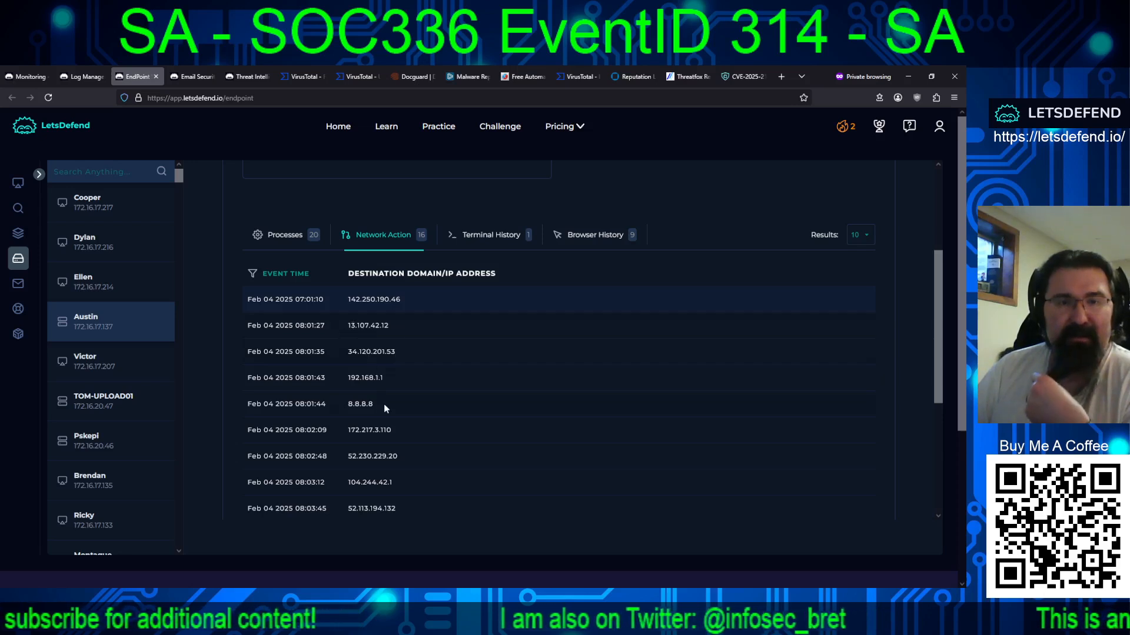
left_click_drag(378, 405, 348, 405)
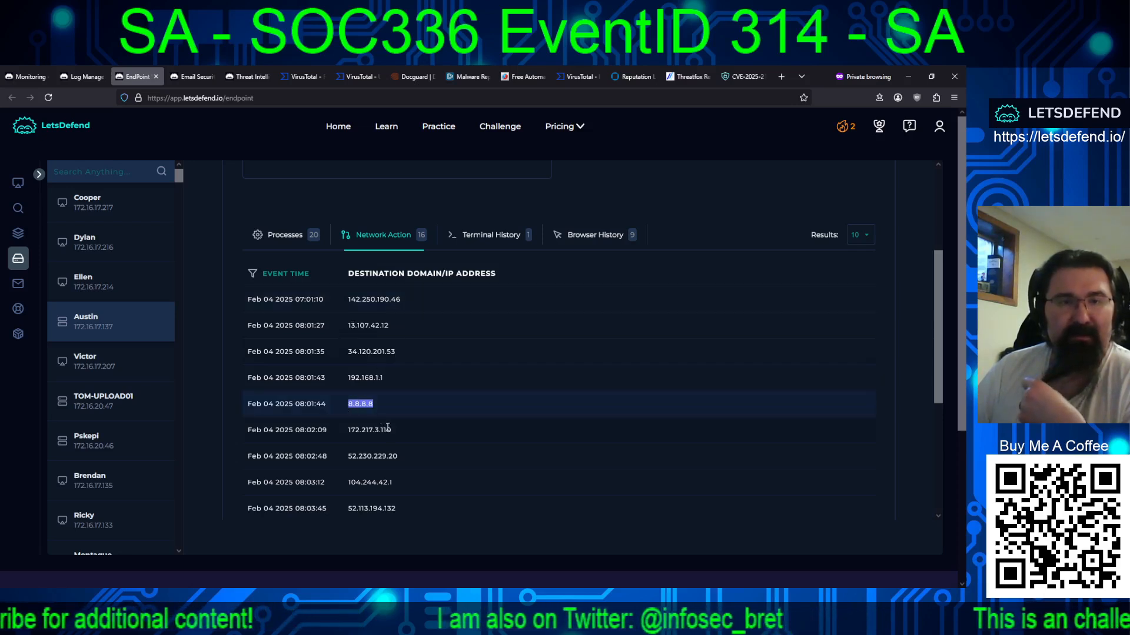
scroll(400, 415, "down", 2)
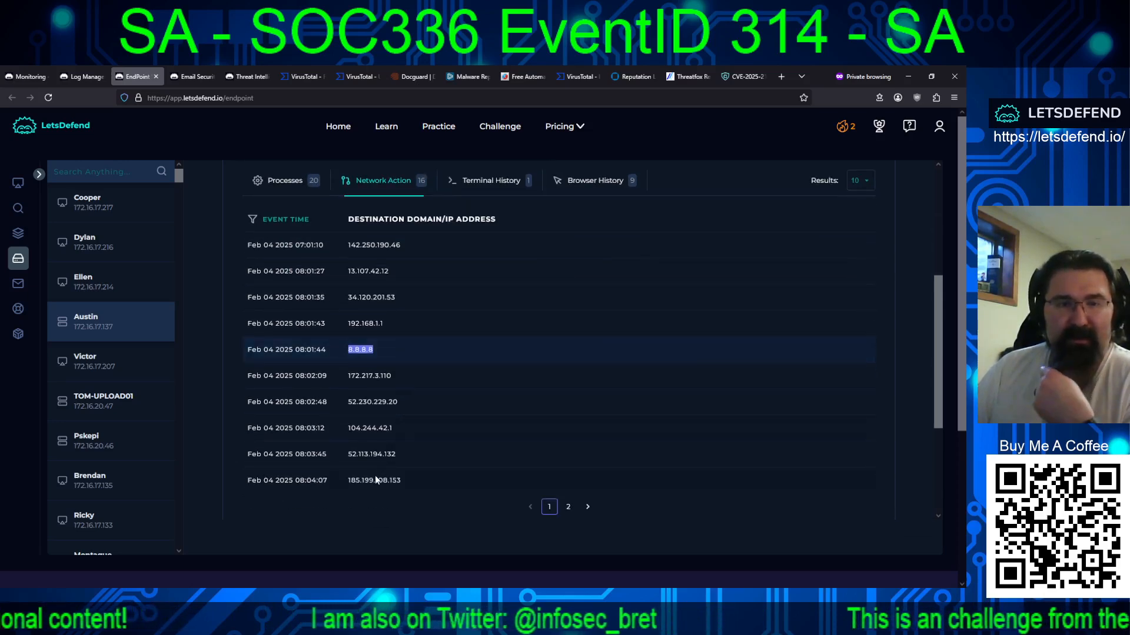
left_click(568, 506)
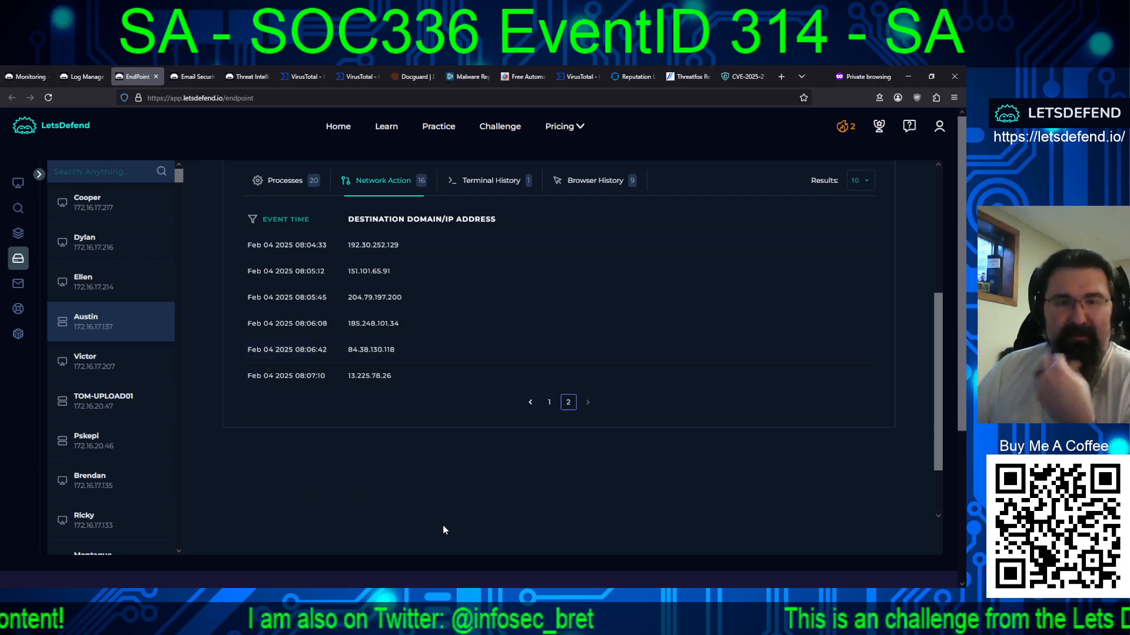
left_click_drag(395, 350, 338, 352)
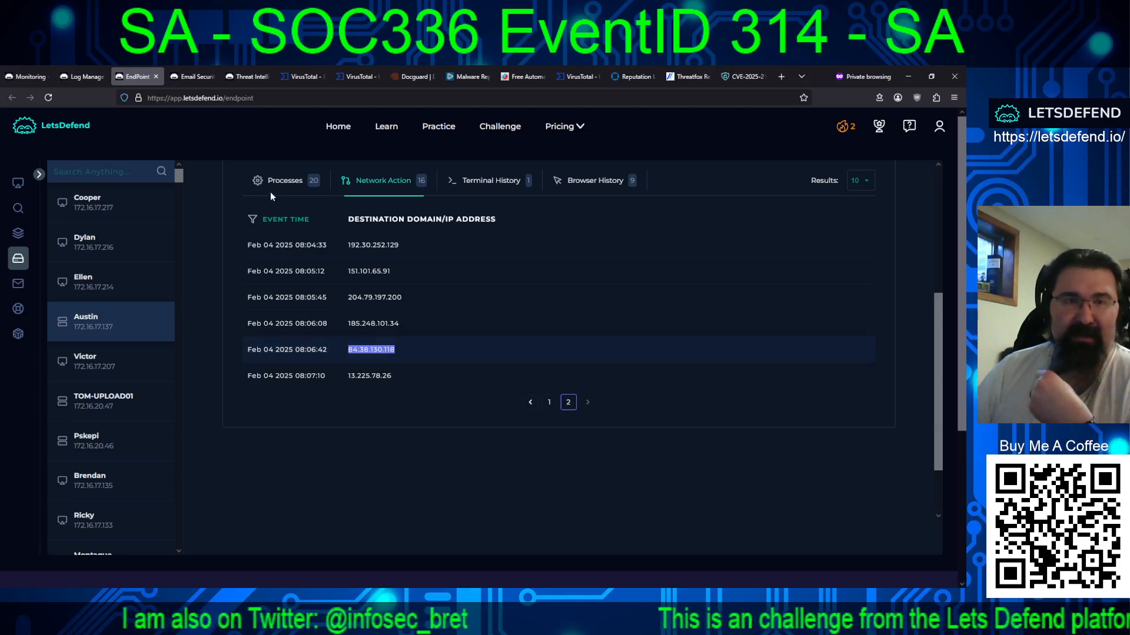
- Show the endpoint's processes and examine the details of both OUTLOOK.EXE entries with process ID 4820
left_click(288, 203)
left_click(284, 182)
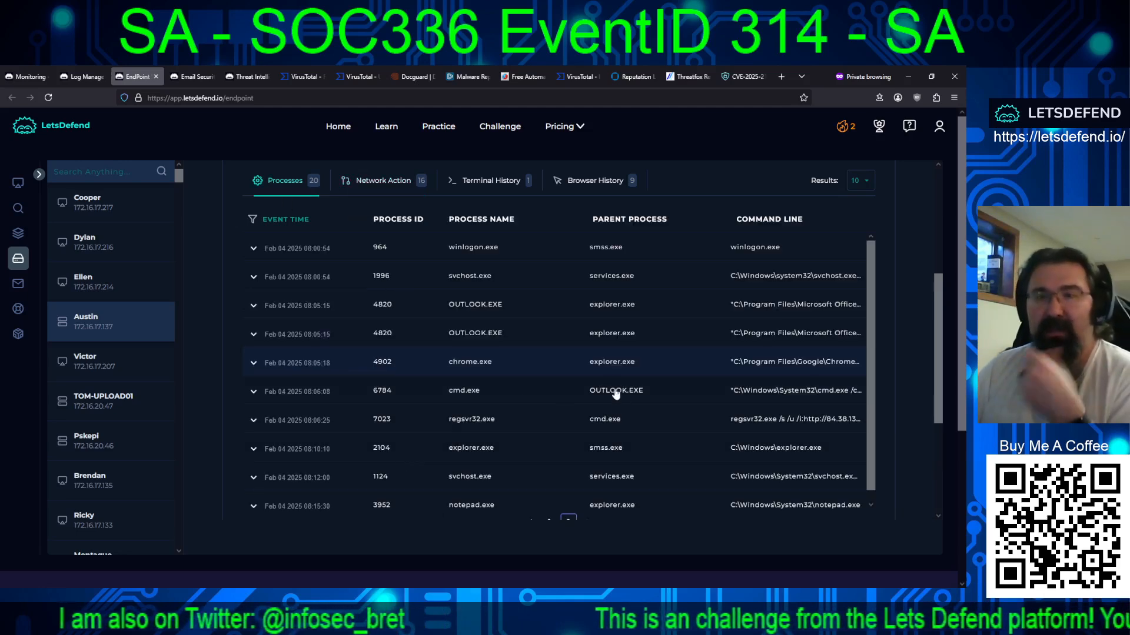
left_click(492, 304)
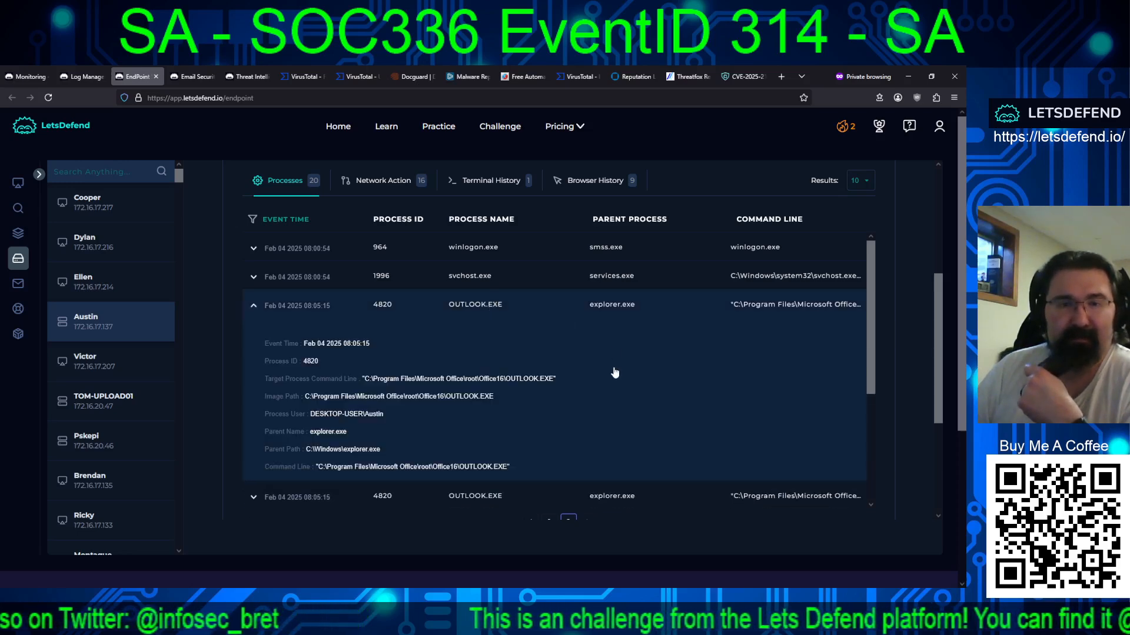
scroll(606, 365, "down", 2)
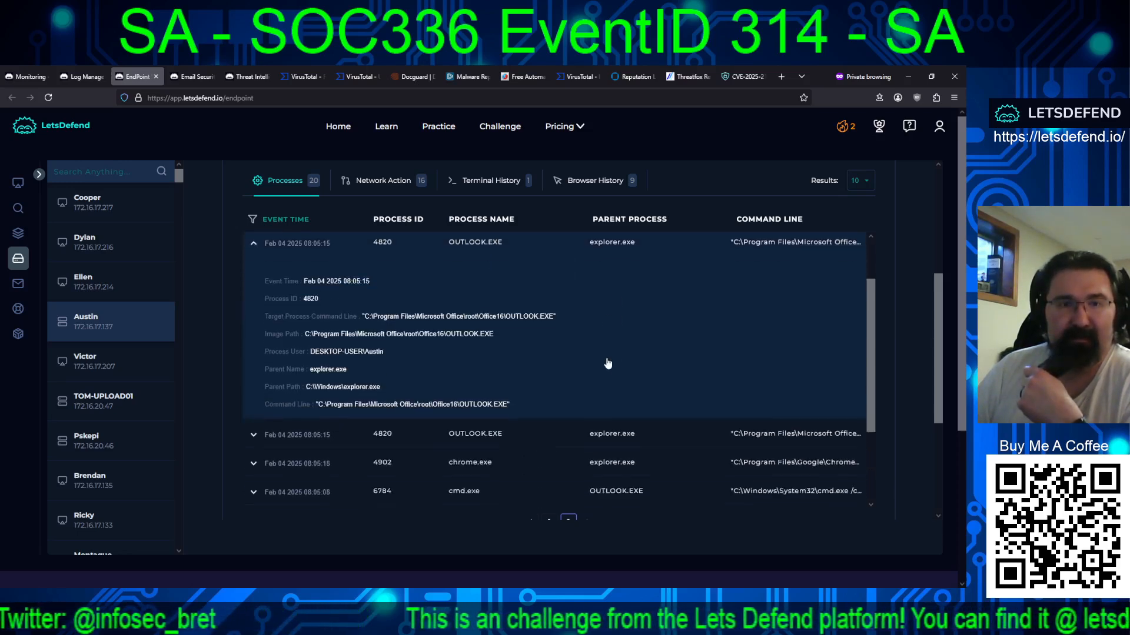
left_click(513, 389)
scroll(612, 386, "down", 2)
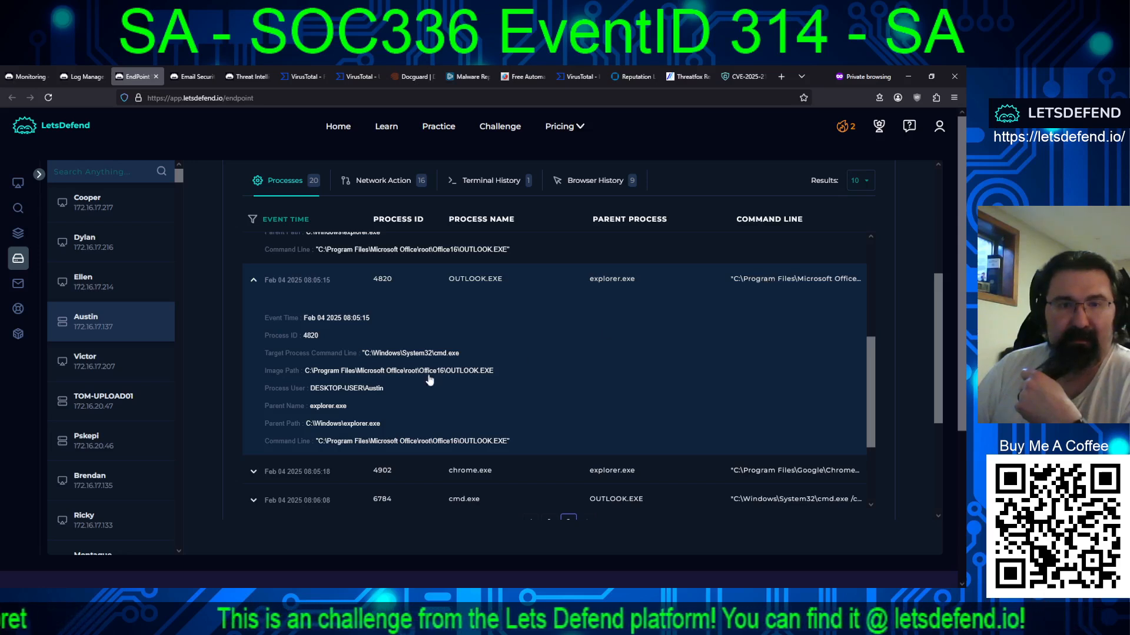
scroll(561, 383, "down", 2)
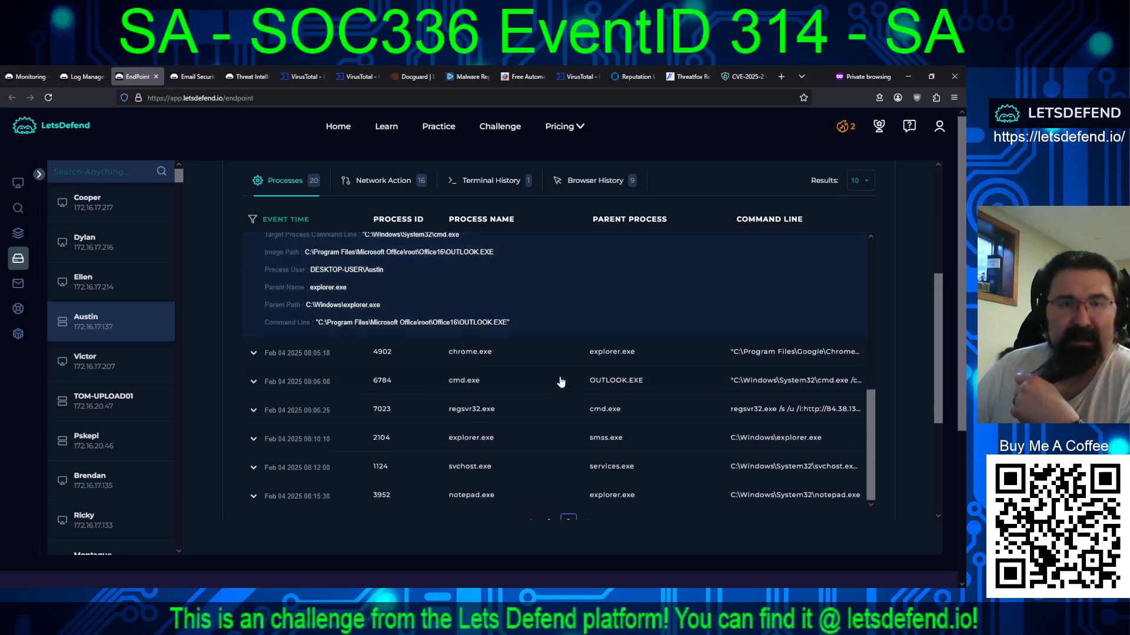
- Examine the chrome.exe entry and the cmd.exe entry started by OUTLOOK.EXE, including the full cmd.exe command line
left_click(608, 353)
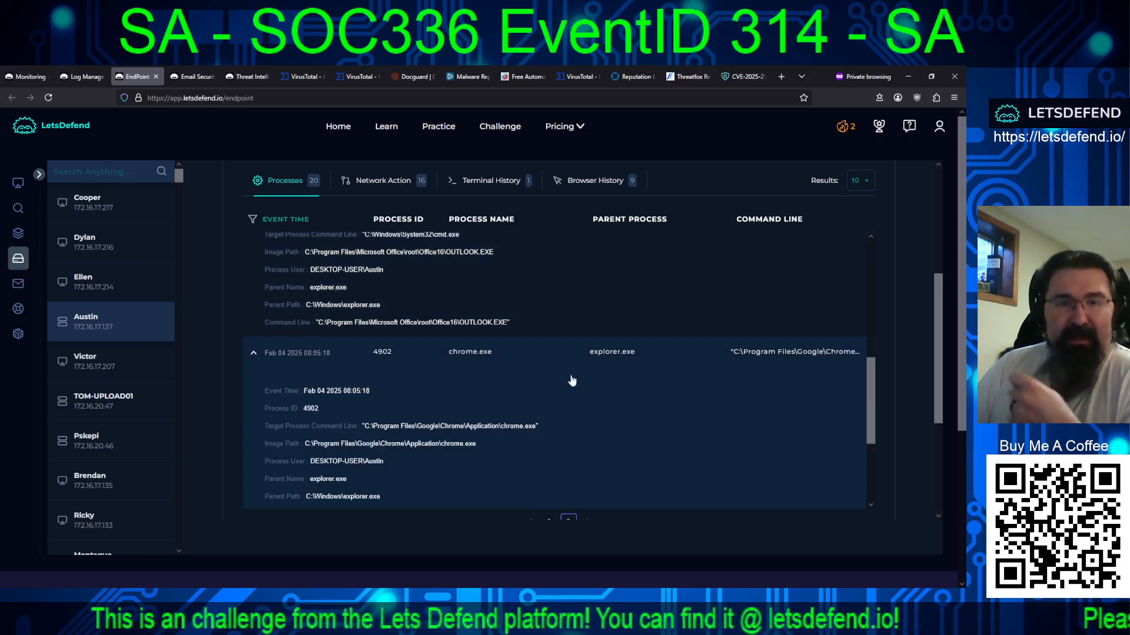
scroll(572, 380, "down", 1)
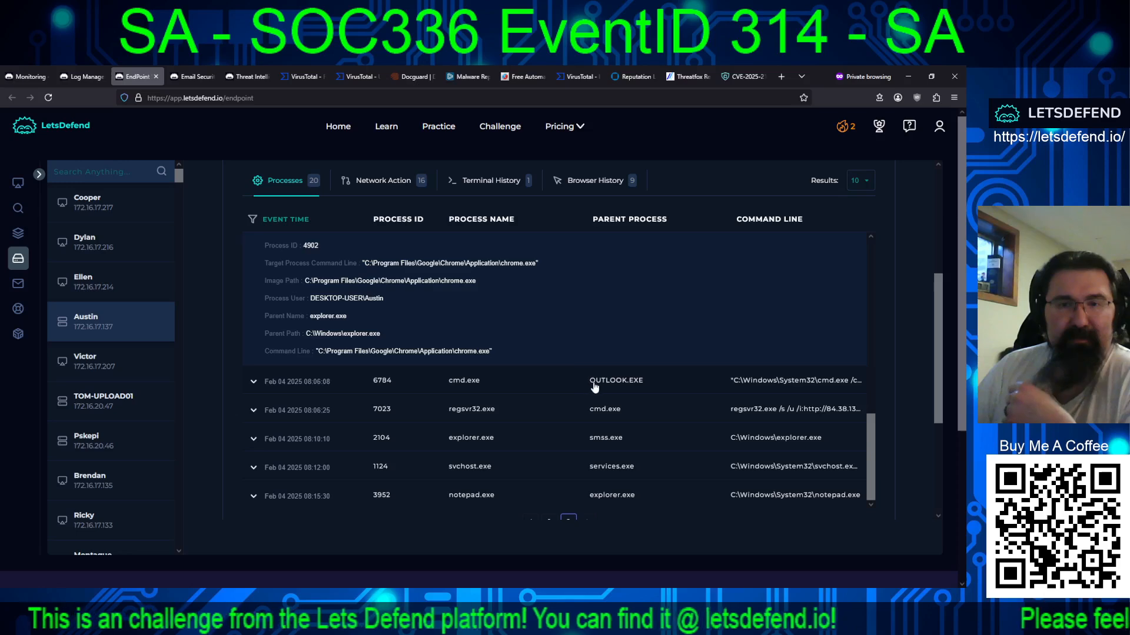
left_click(585, 391)
scroll(548, 384, "down", 3)
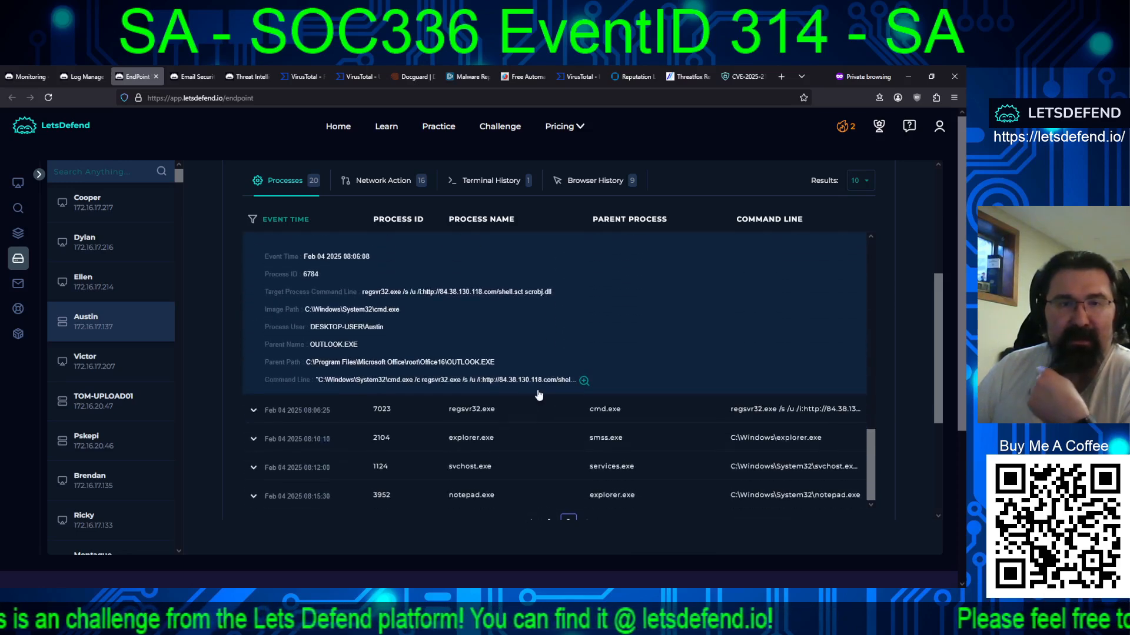
scroll(554, 377, "up", 1)
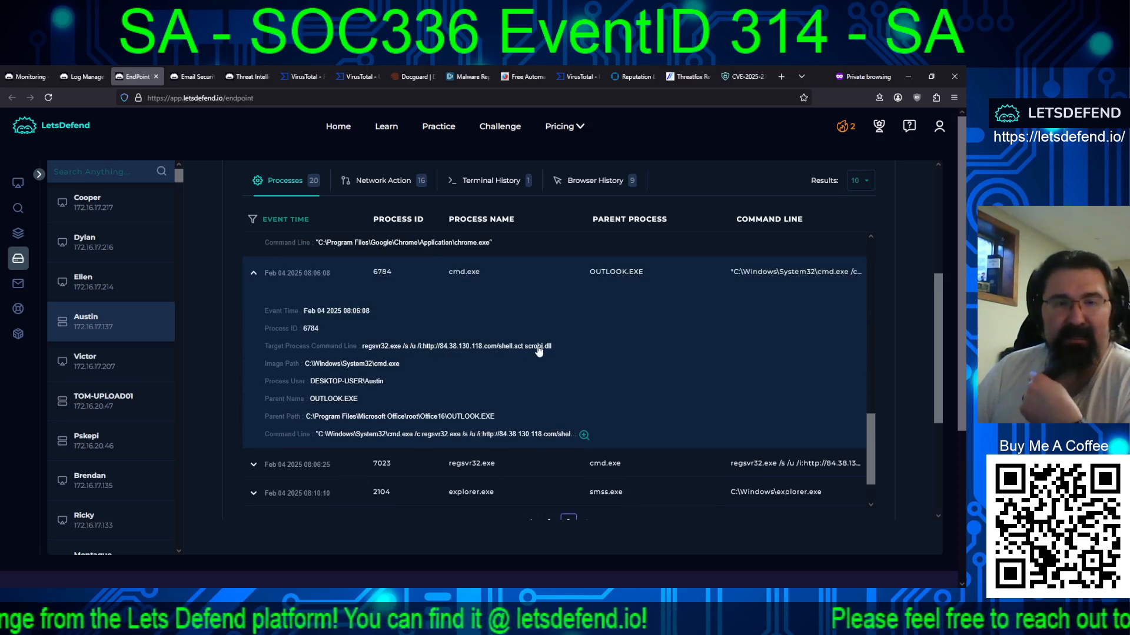
left_click(584, 436)
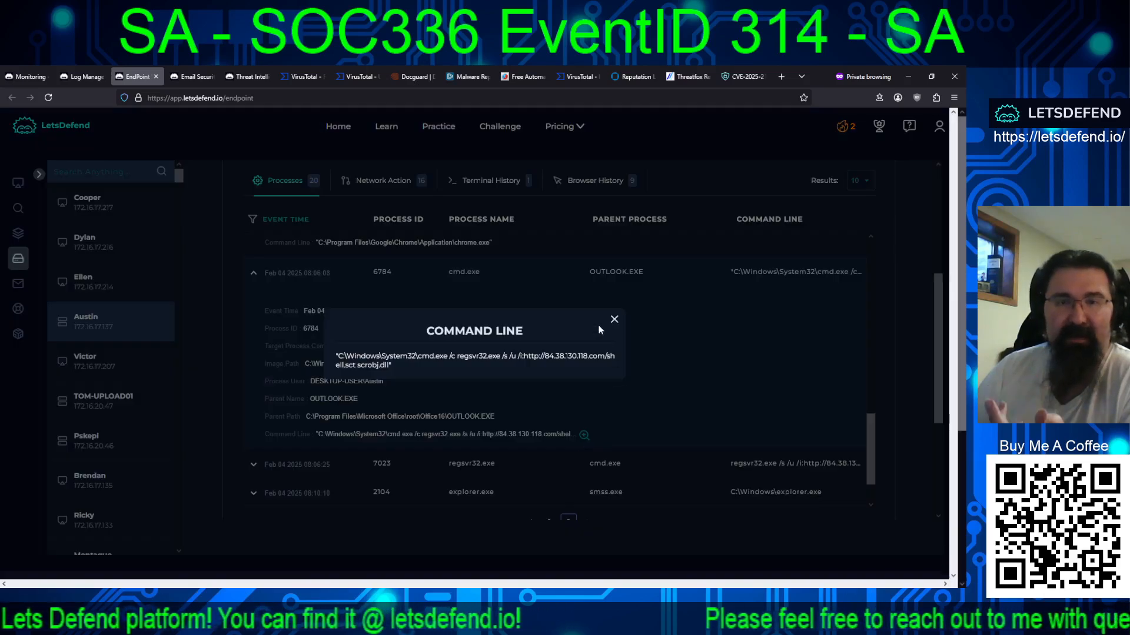
left_click(614, 319)
- Examine the details of the regsvr32.exe process started by cmd.exe and of the notepad.exe process
left_click(608, 466)
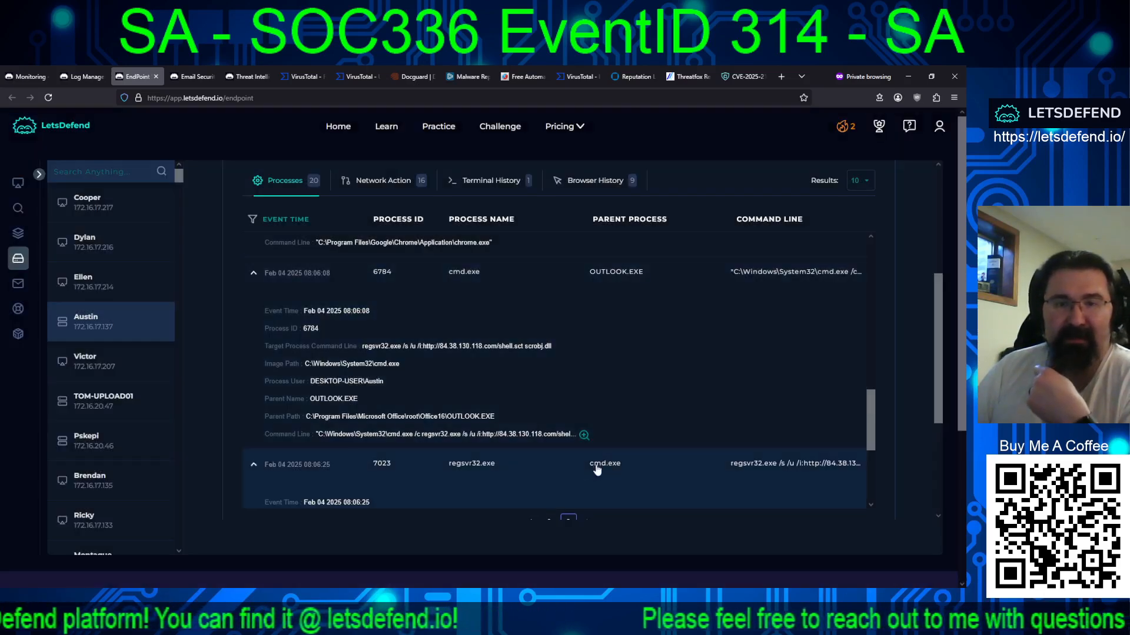
scroll(588, 369, "down", 3)
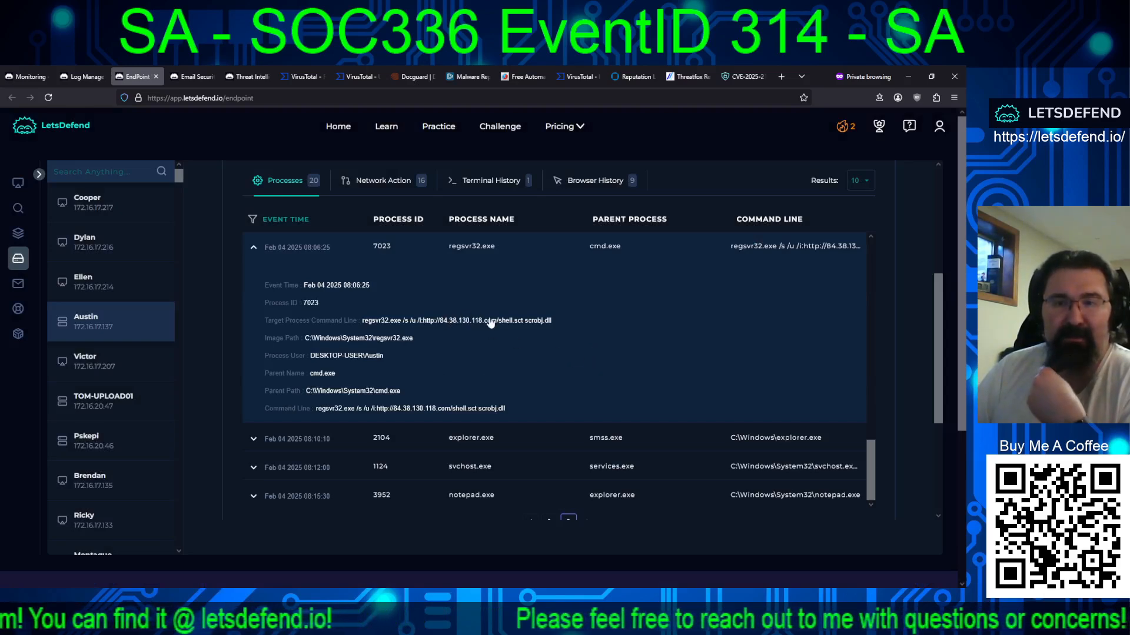
scroll(542, 433, "down", 1)
scroll(543, 434, "down", 1)
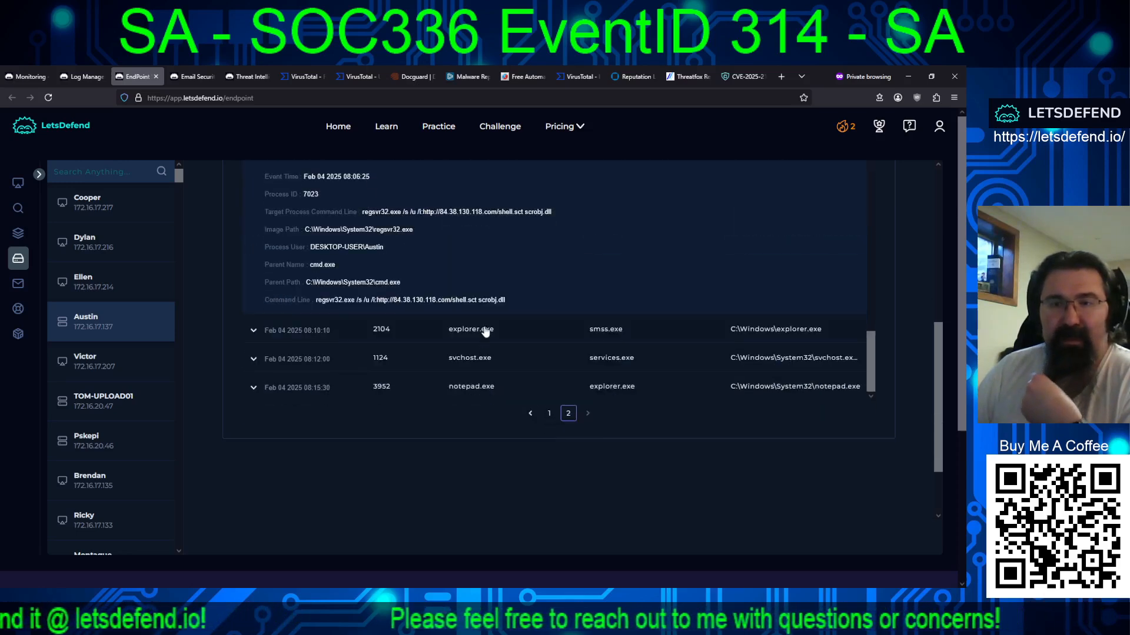
left_click(476, 392)
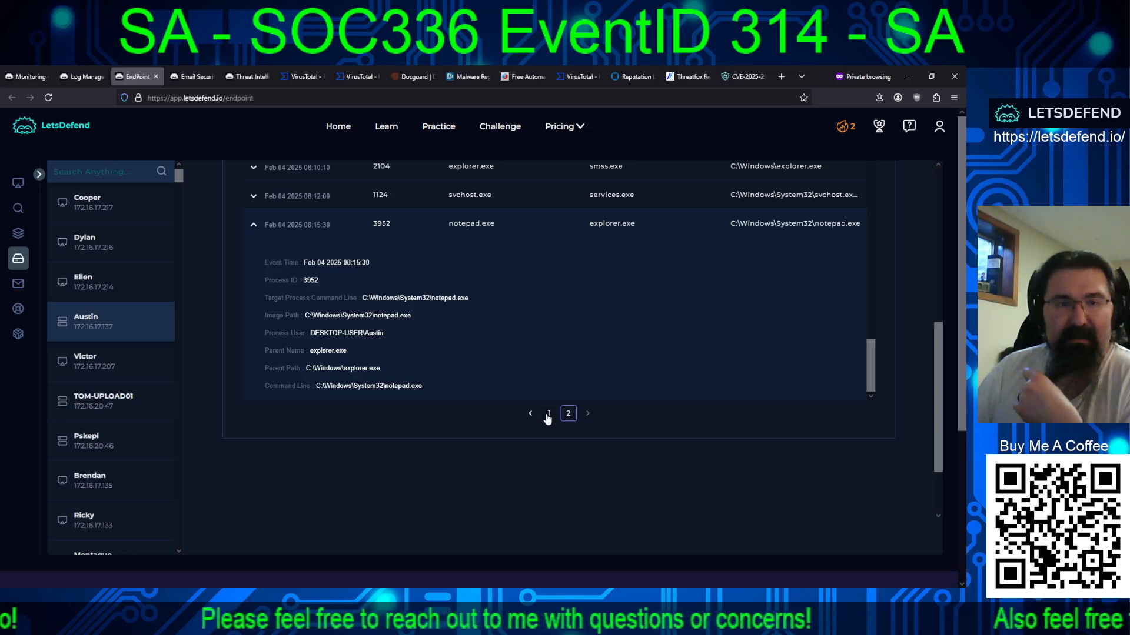
- Review the first page of the endpoint's processes and return to its host information and containment setting
left_click(548, 414)
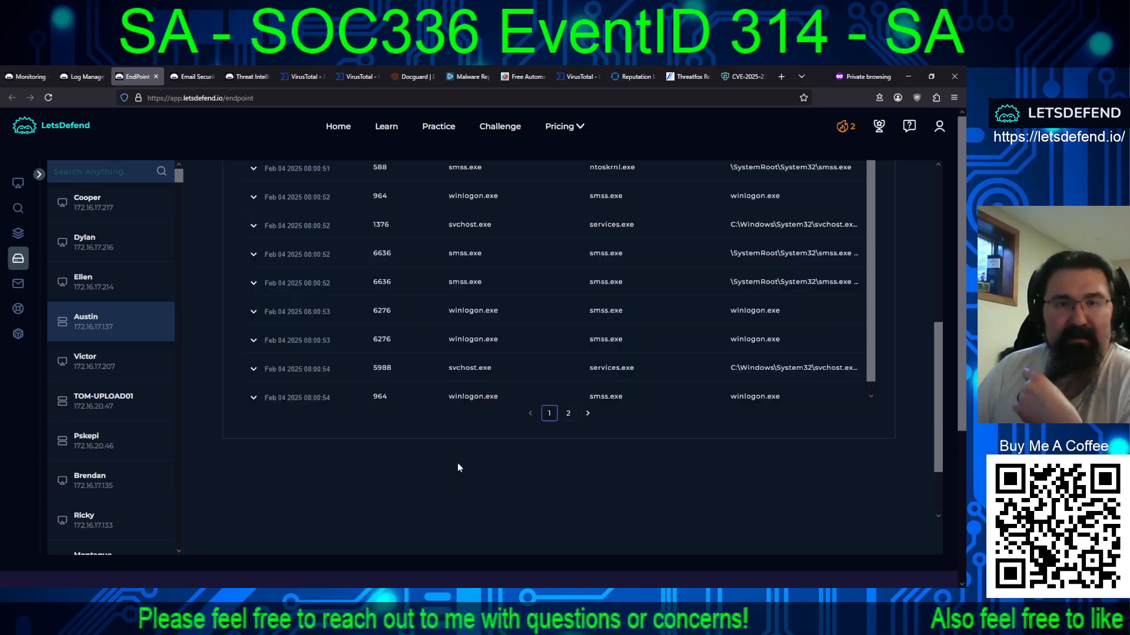
scroll(487, 383, "up", 3)
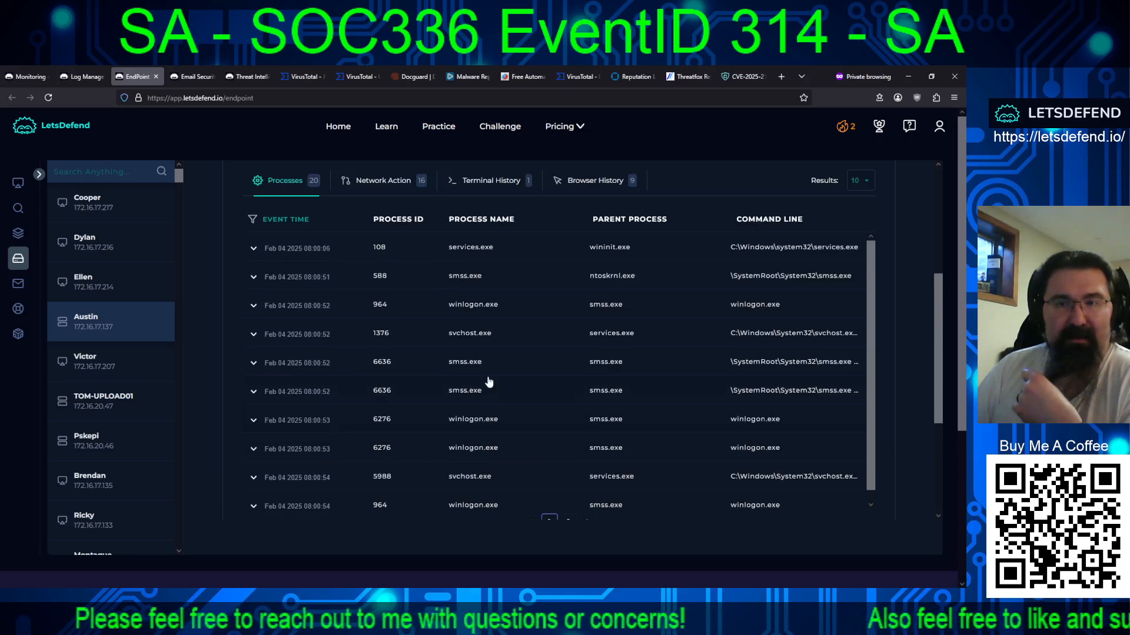
scroll(699, 392, "up", 3)
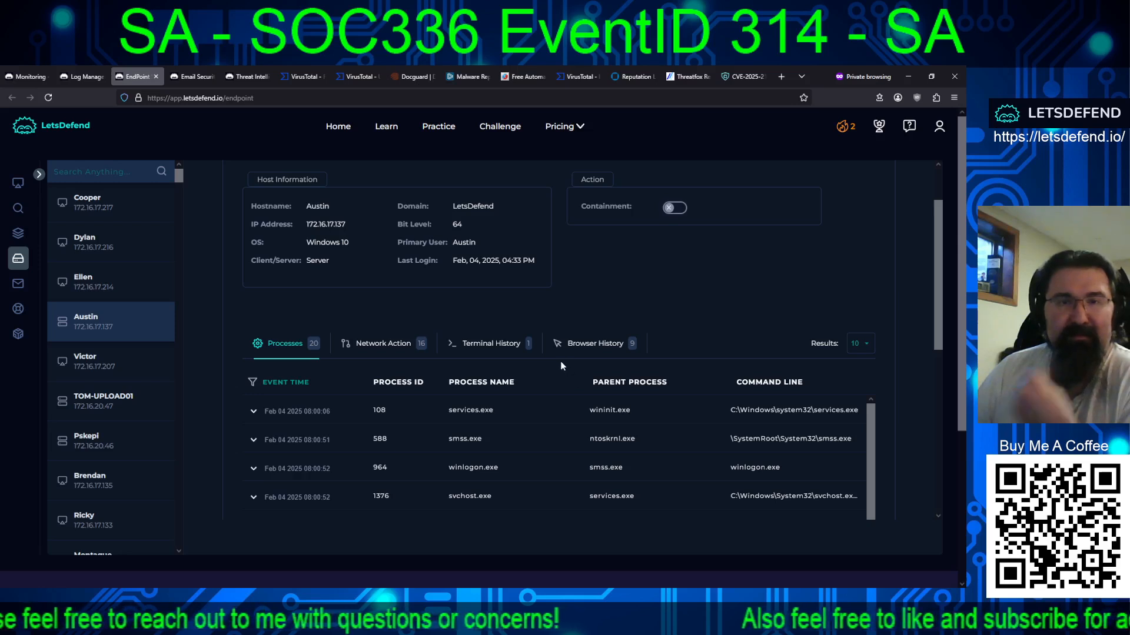
scroll(677, 341, "up", 2)
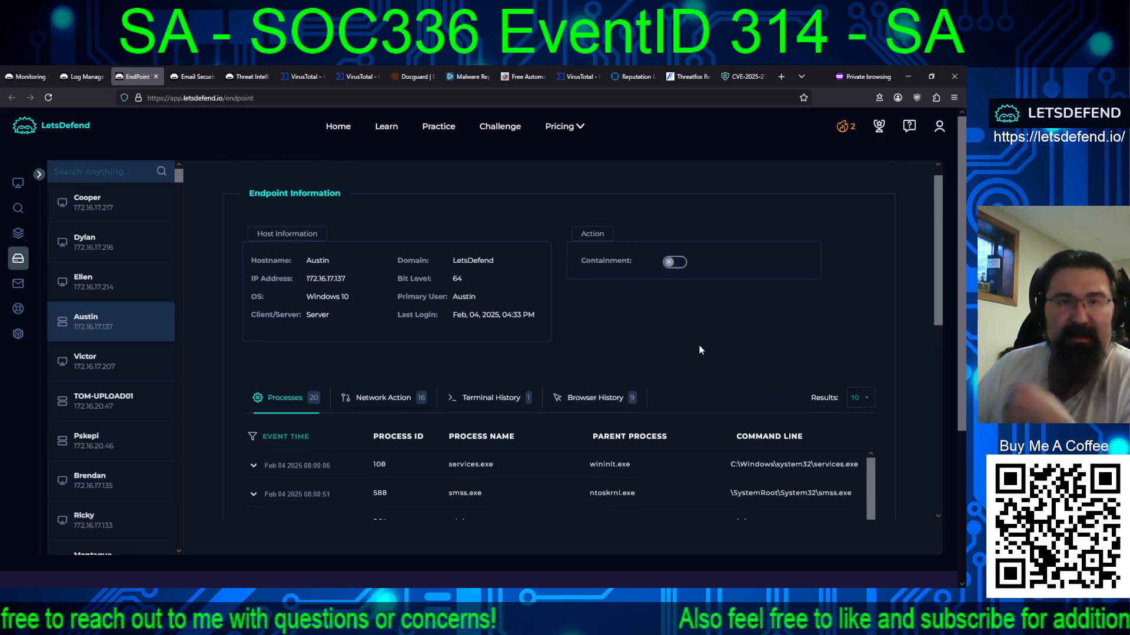
- Contain the affected endpoint and compare its full terminal history command line with the raw proxy log for 84.38.130.118
left_click(672, 263)
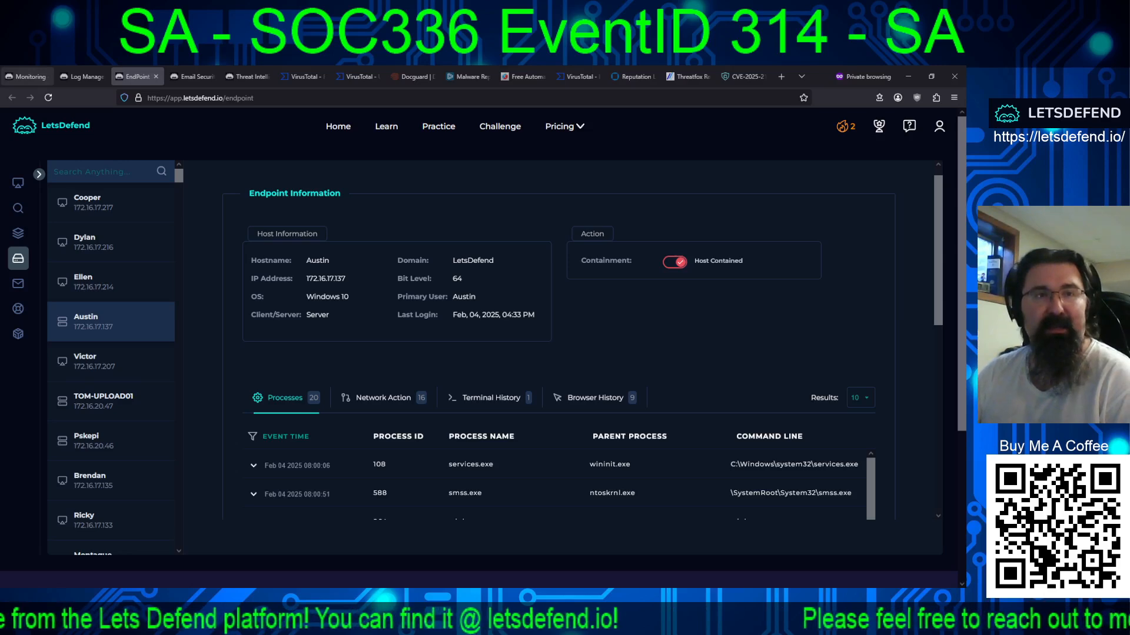
left_click(491, 398)
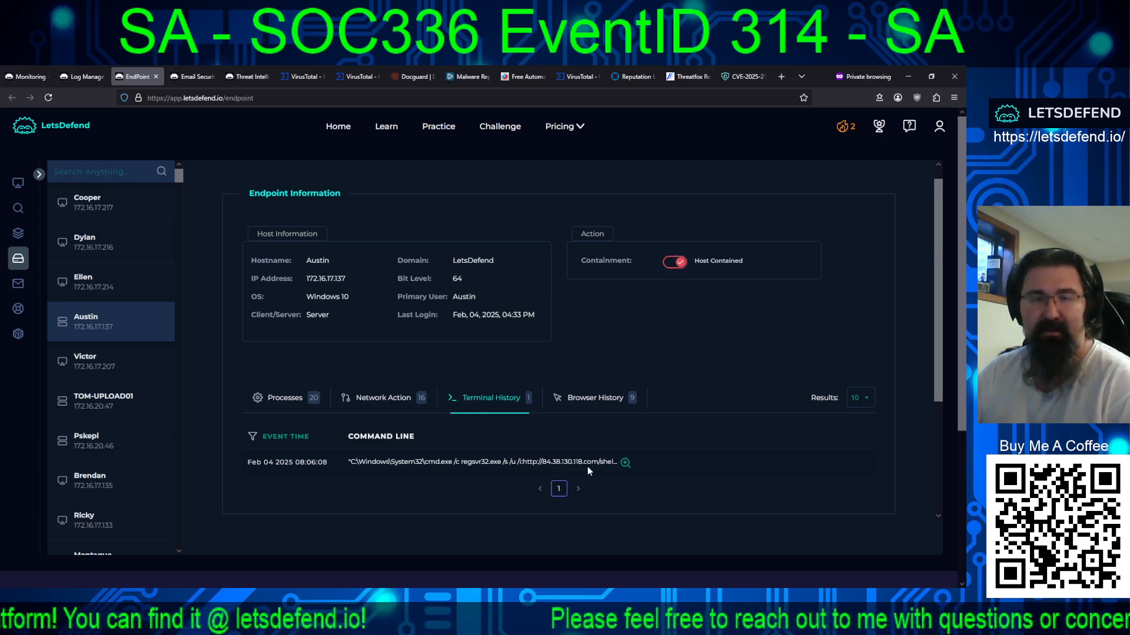
left_click(24, 77)
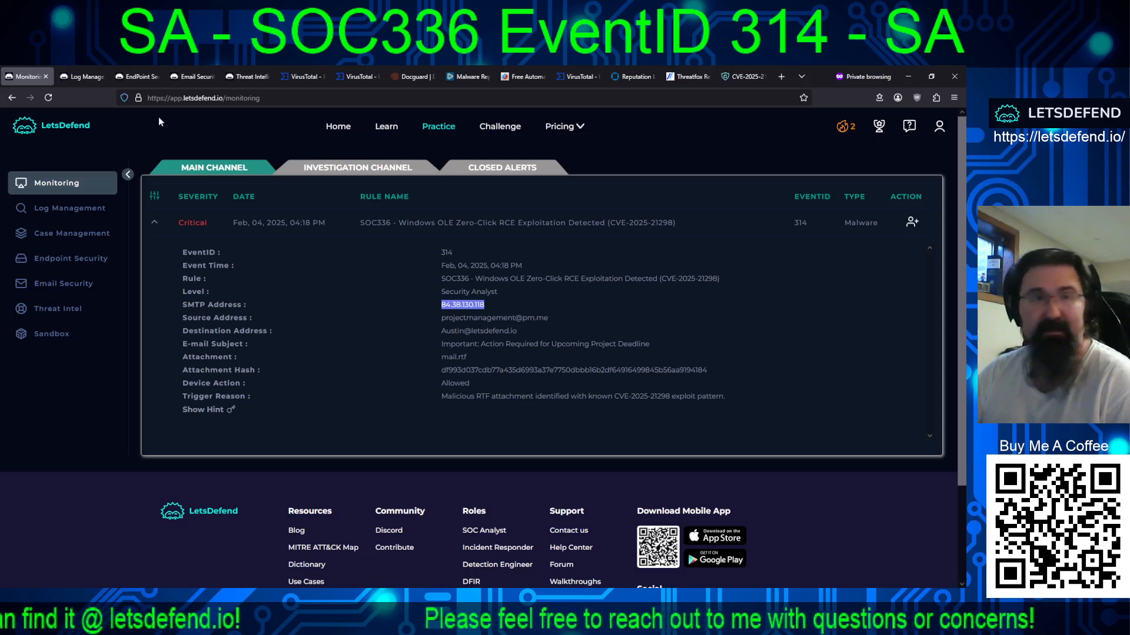
left_click(83, 76)
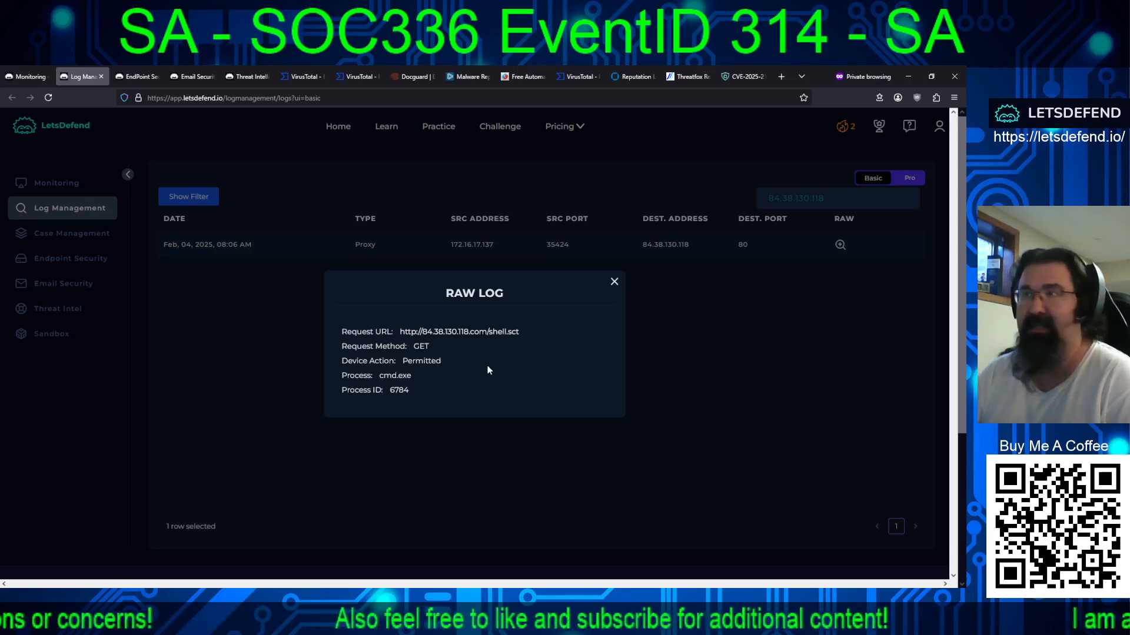
left_click(139, 76)
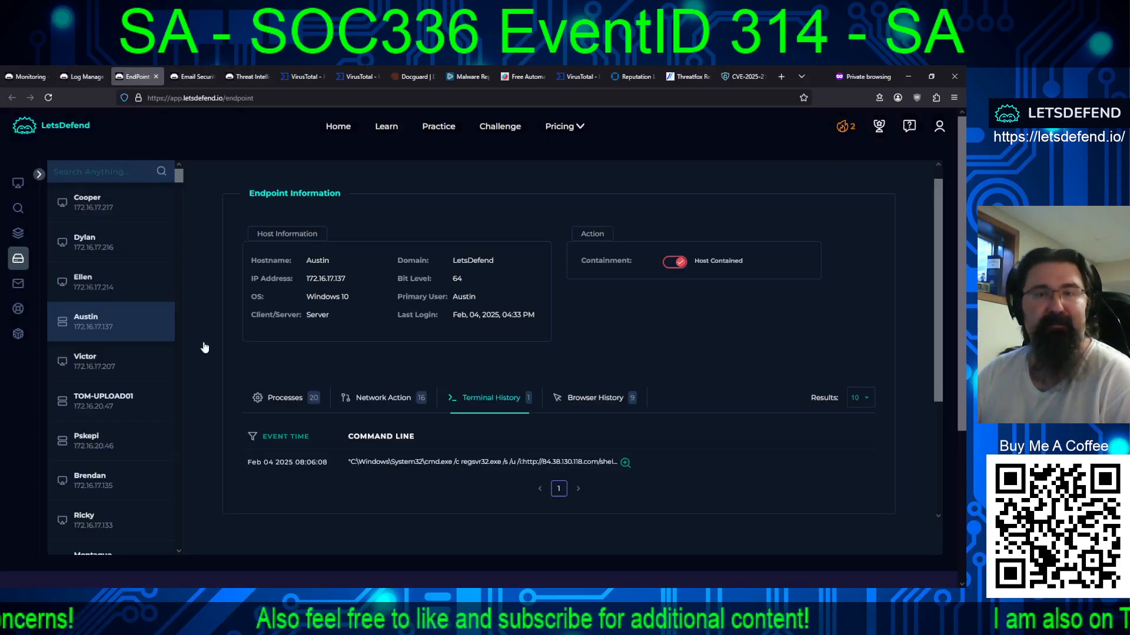
left_click(625, 463)
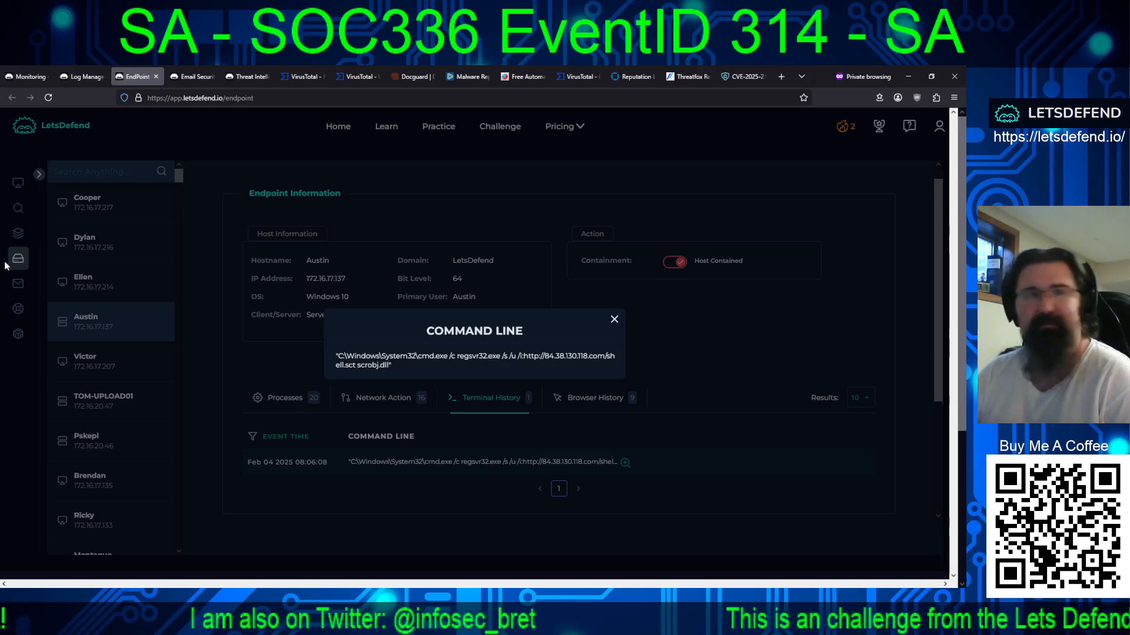
- Delete the email "Important: Action Required for Upcoming Project Deadline" carrying the mail.rtf attachment and confirm the deletion
left_click(187, 77)
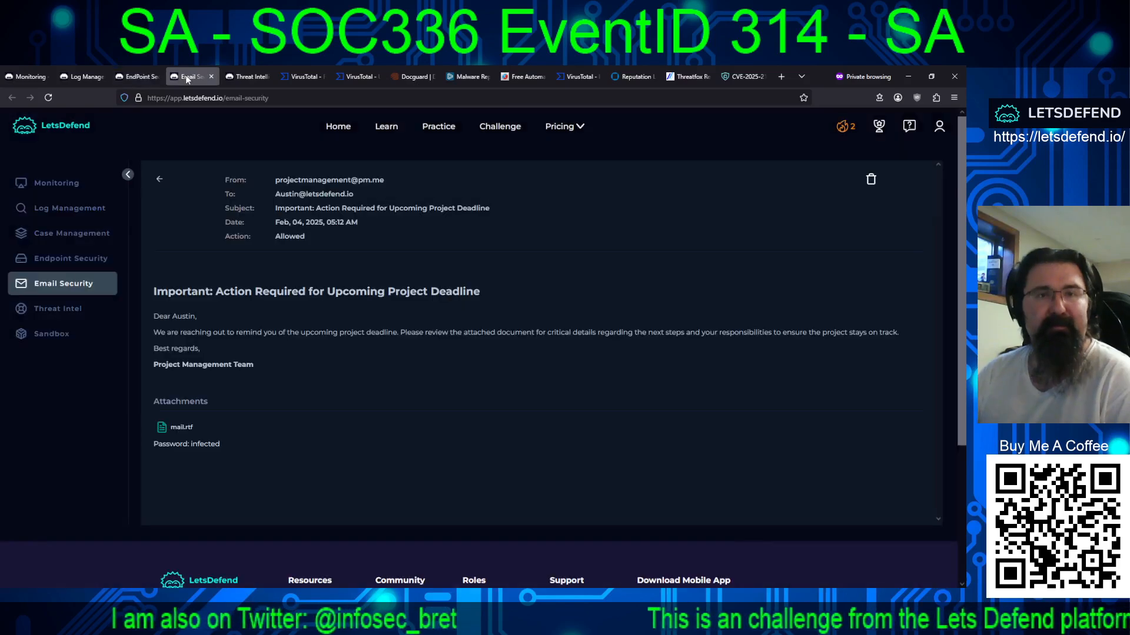
left_click(871, 180)
left_click(453, 364)
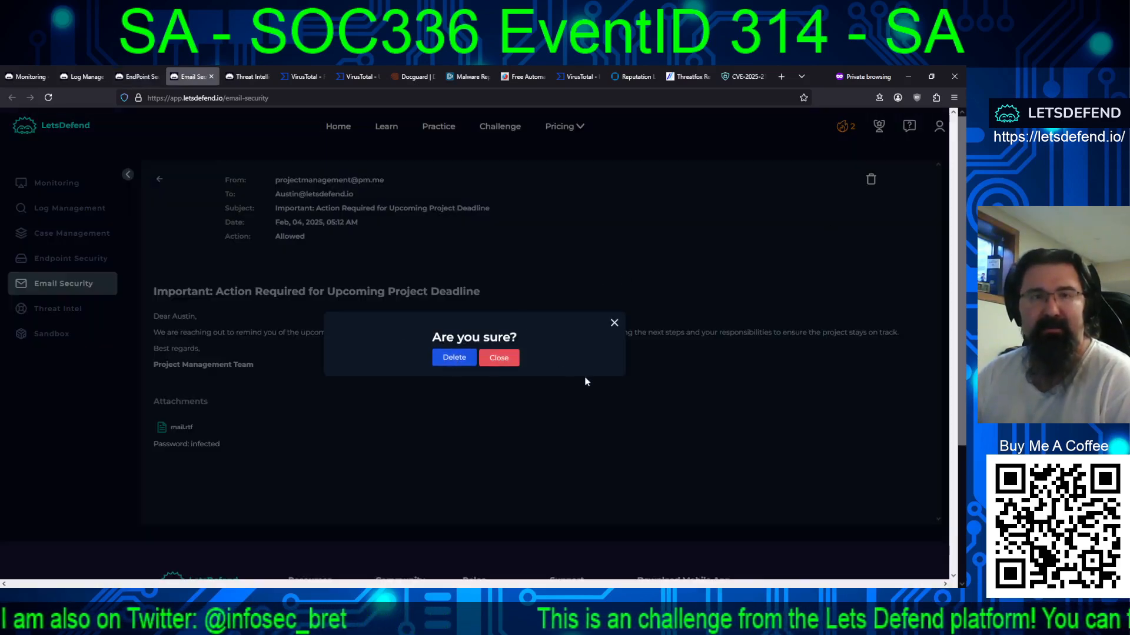
left_click(478, 406)
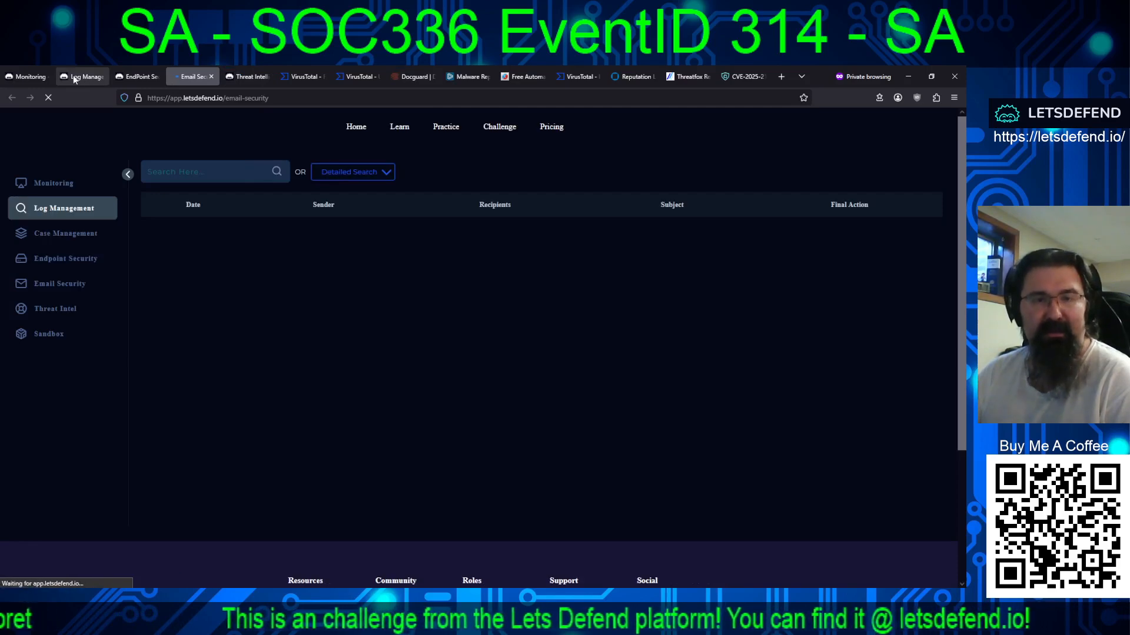
- Take ownership of the SOC336 alert with EventID 314 and create a case for it
left_click(31, 77)
left_click(903, 222)
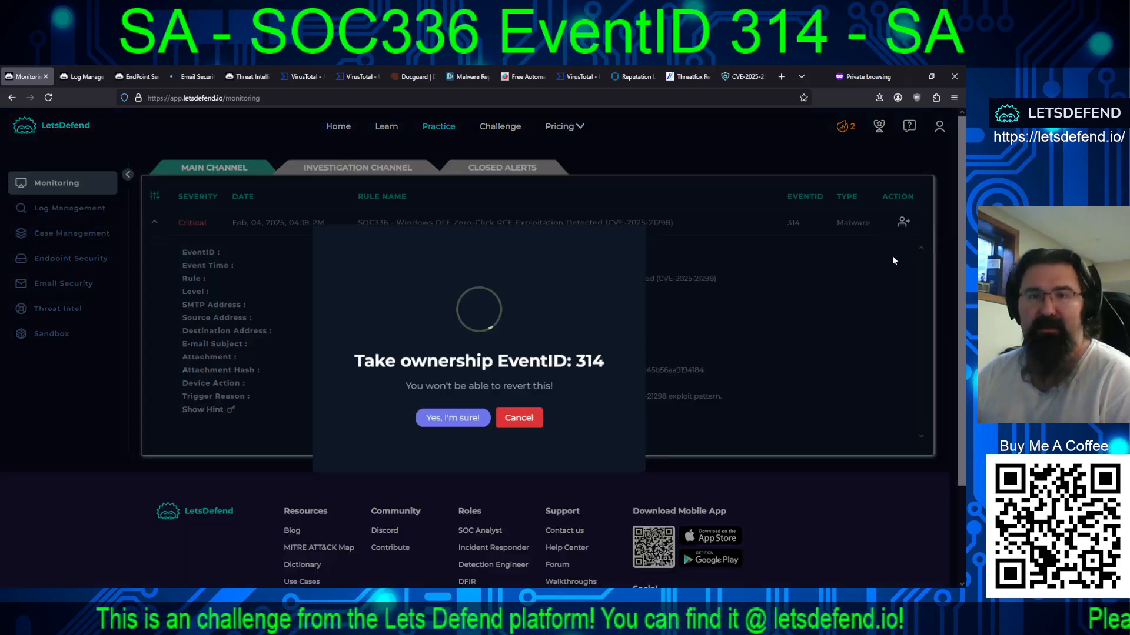
left_click(441, 419)
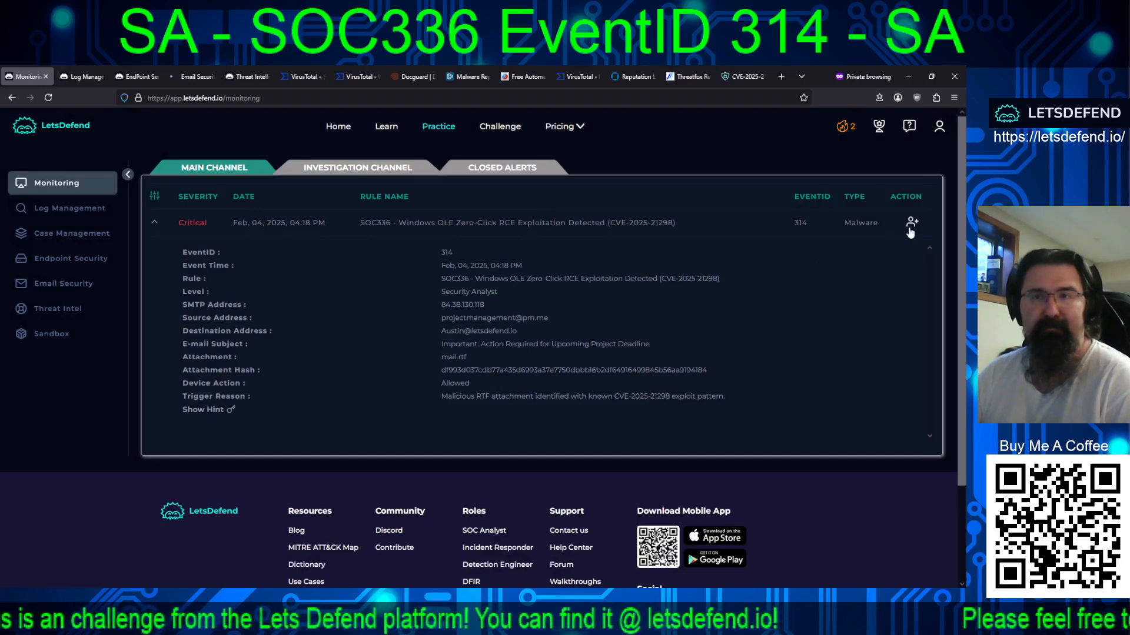
scroll(905, 223, "down", 1)
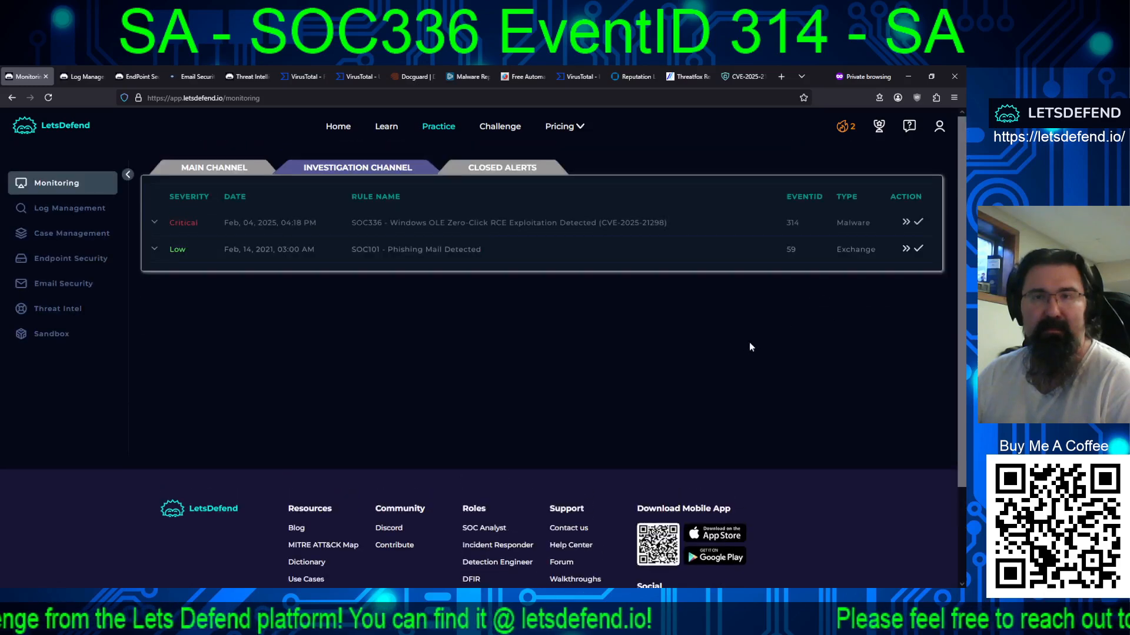
left_click(905, 221)
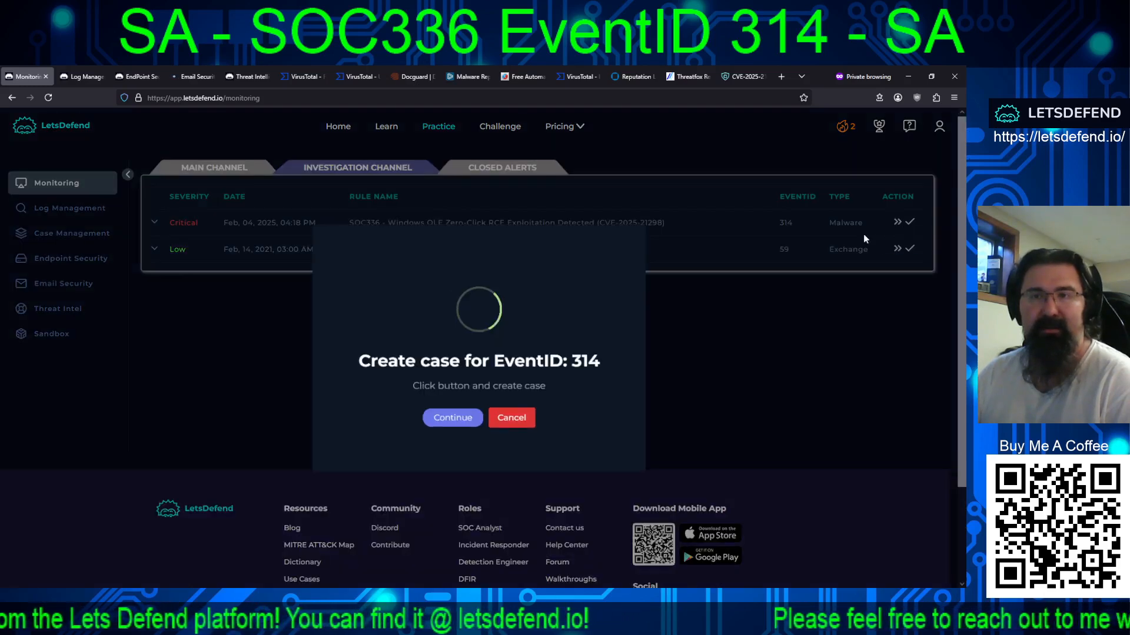
left_click(452, 417)
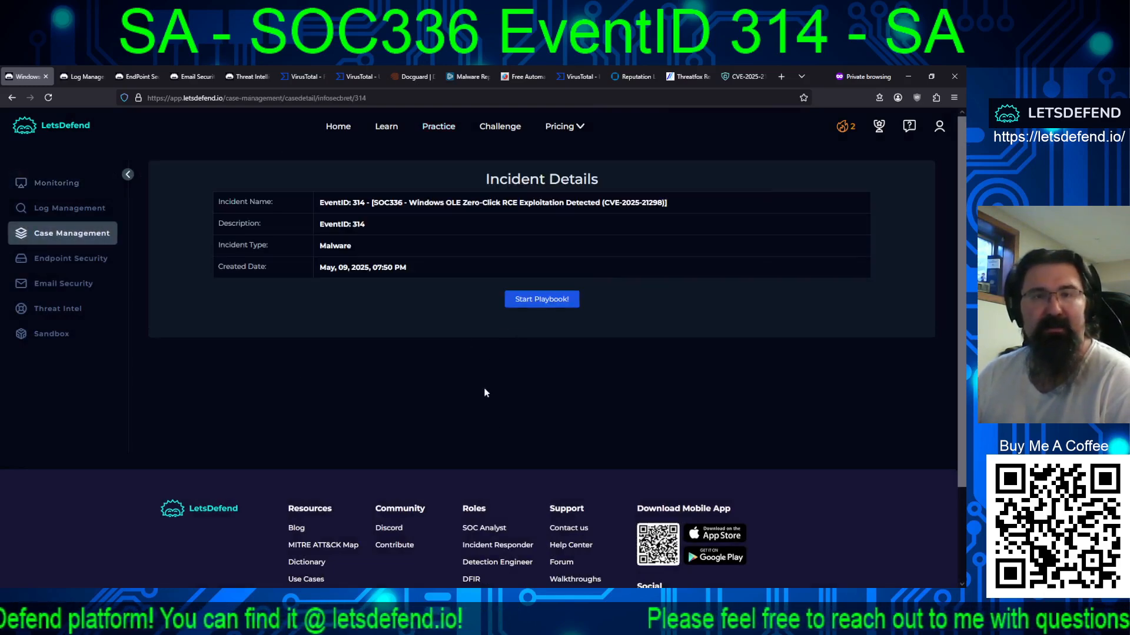
- Start the case playbook, submit the unknown or unexpected outgoing internet traffic threat indicator, and answer that the malware is not quarantined
left_click(541, 300)
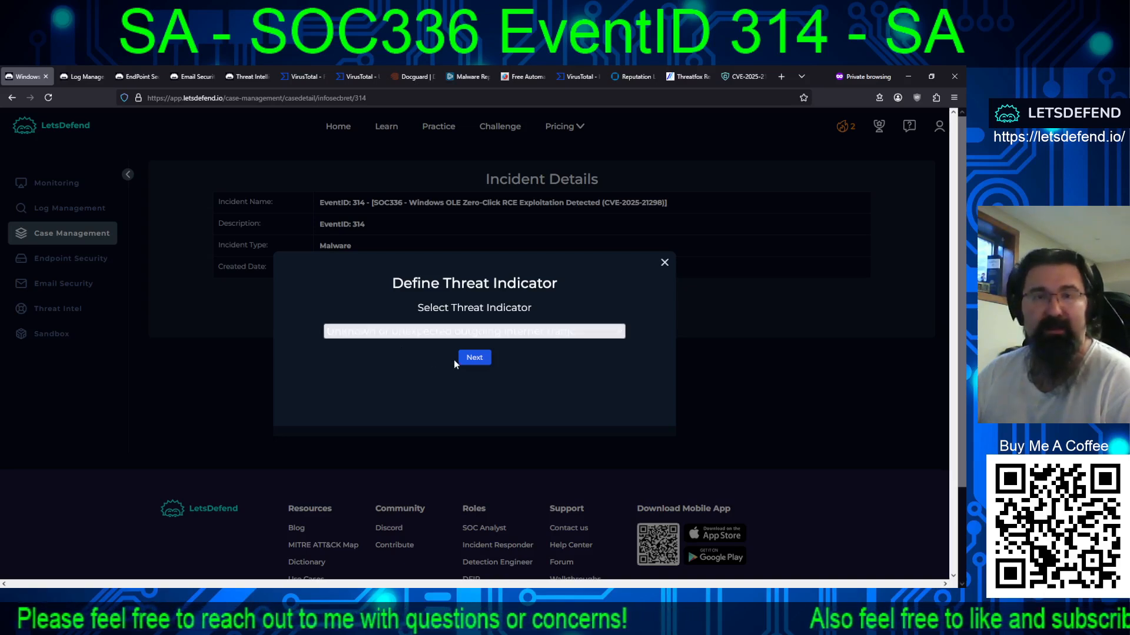
left_click(473, 358)
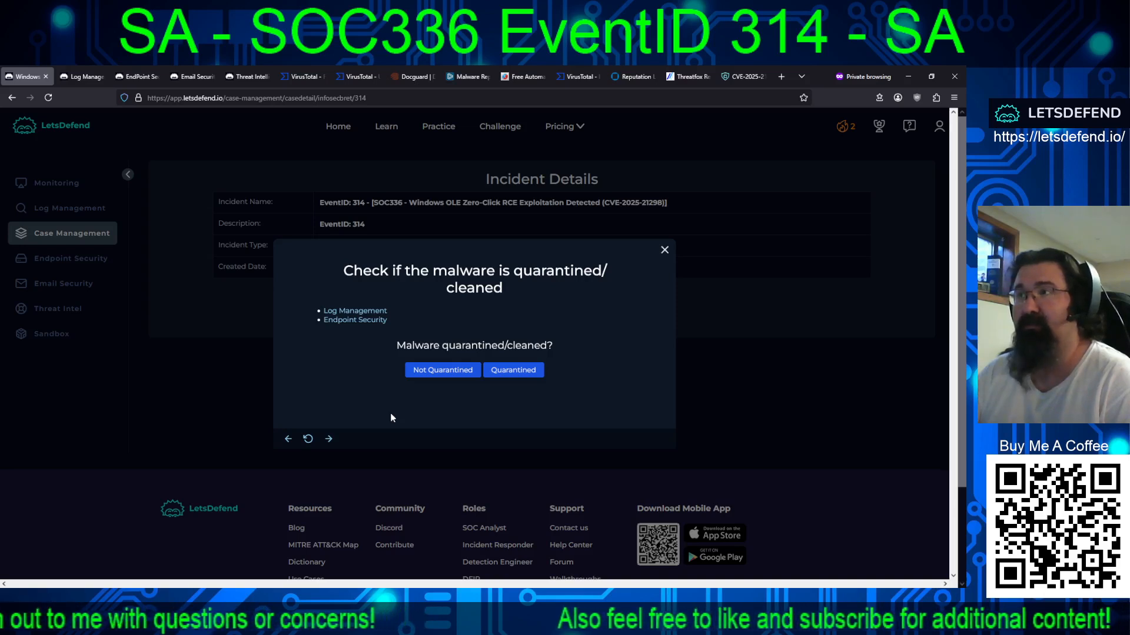
left_click(442, 370)
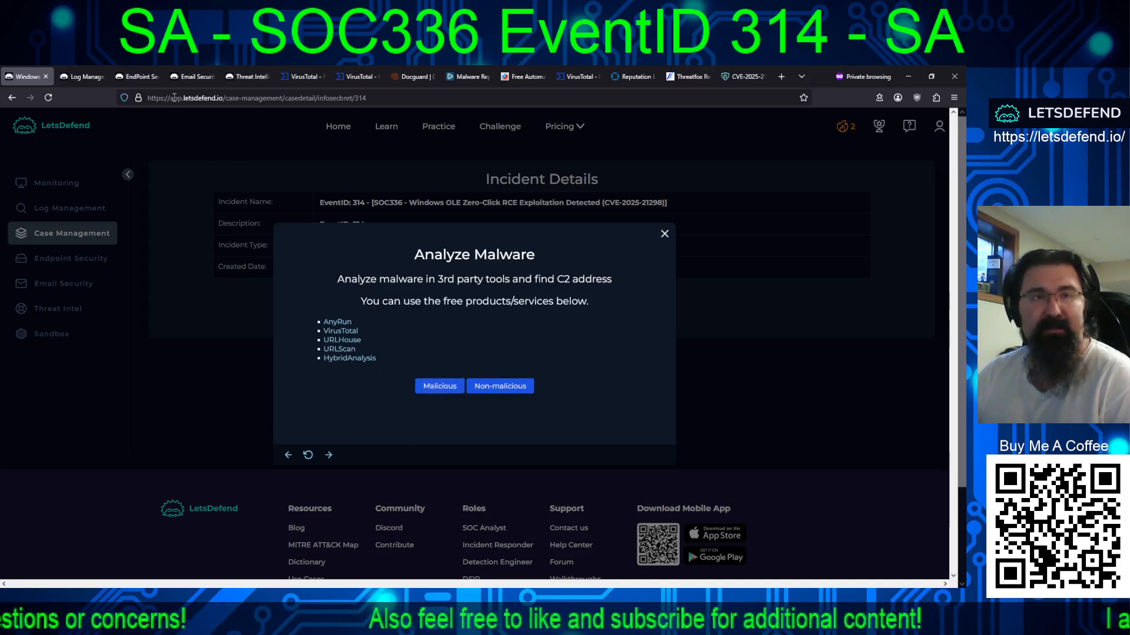
- Check the threat intel entry for 84.38.130.118 and classify the malware as malicious in the playbook
left_click(247, 77)
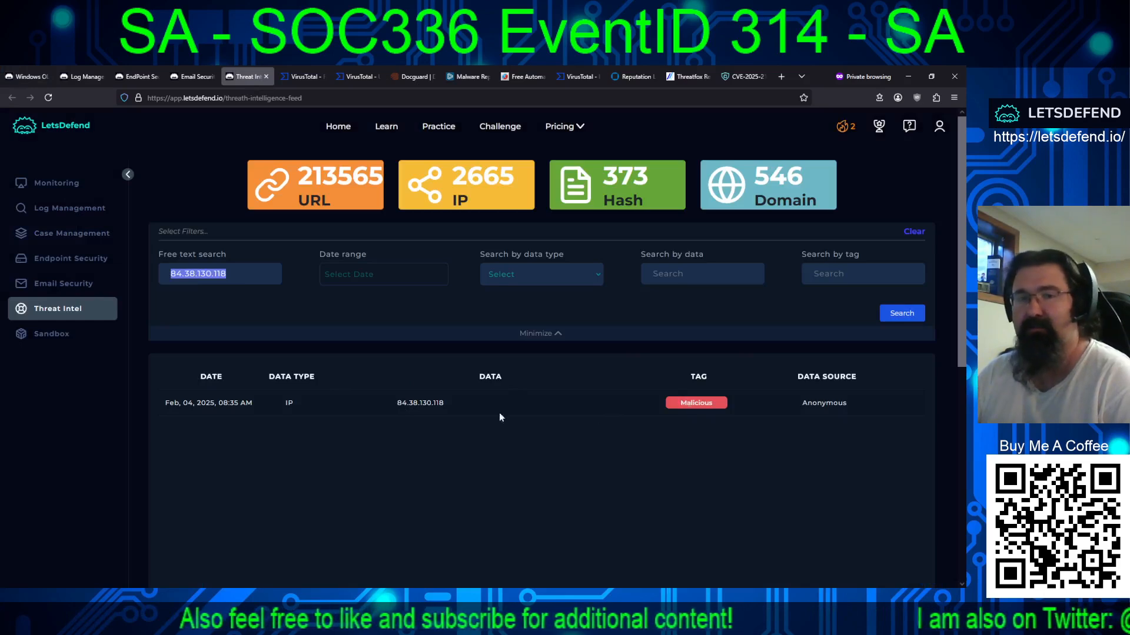
left_click(18, 83)
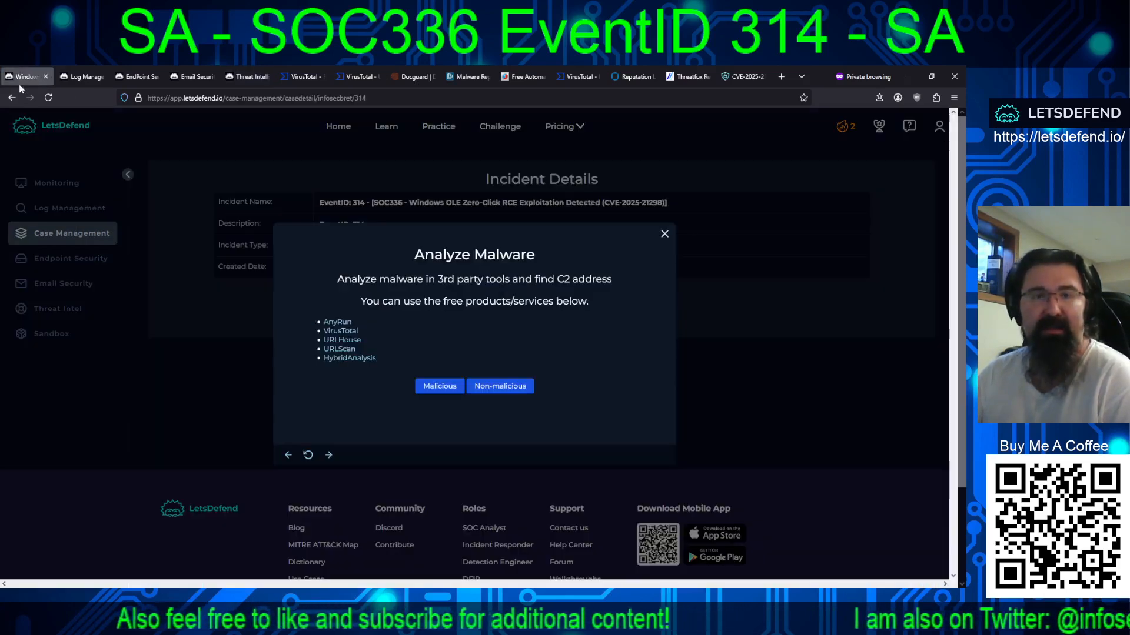
left_click(436, 385)
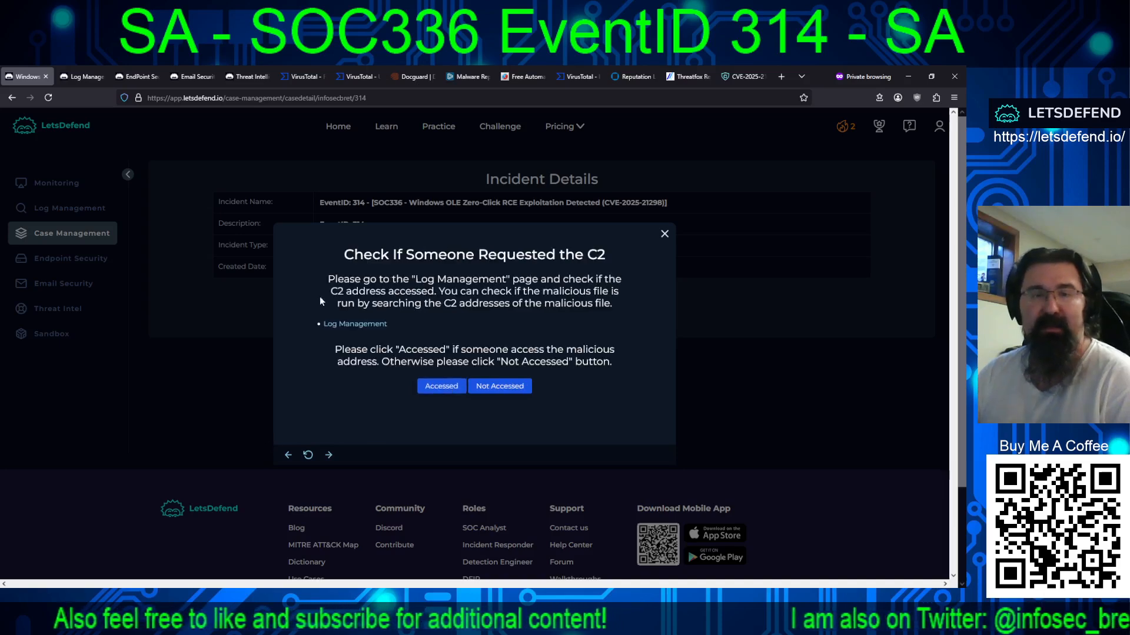
left_click(357, 76)
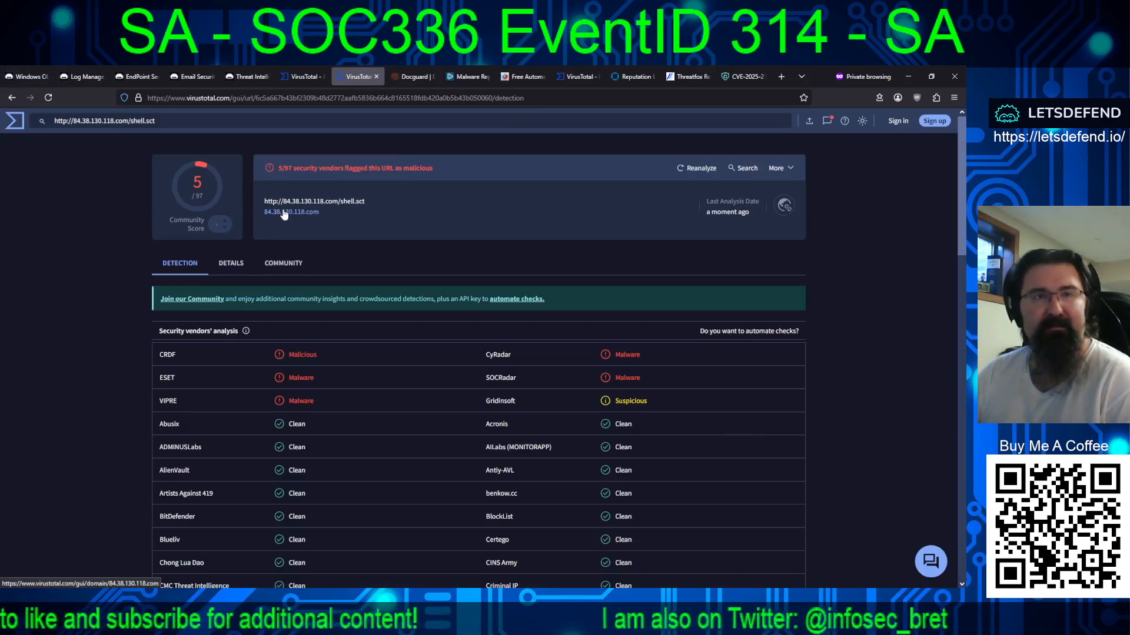
left_click(127, 121)
key("BackSpace")
key("BackSpace")
key("BackSpace")
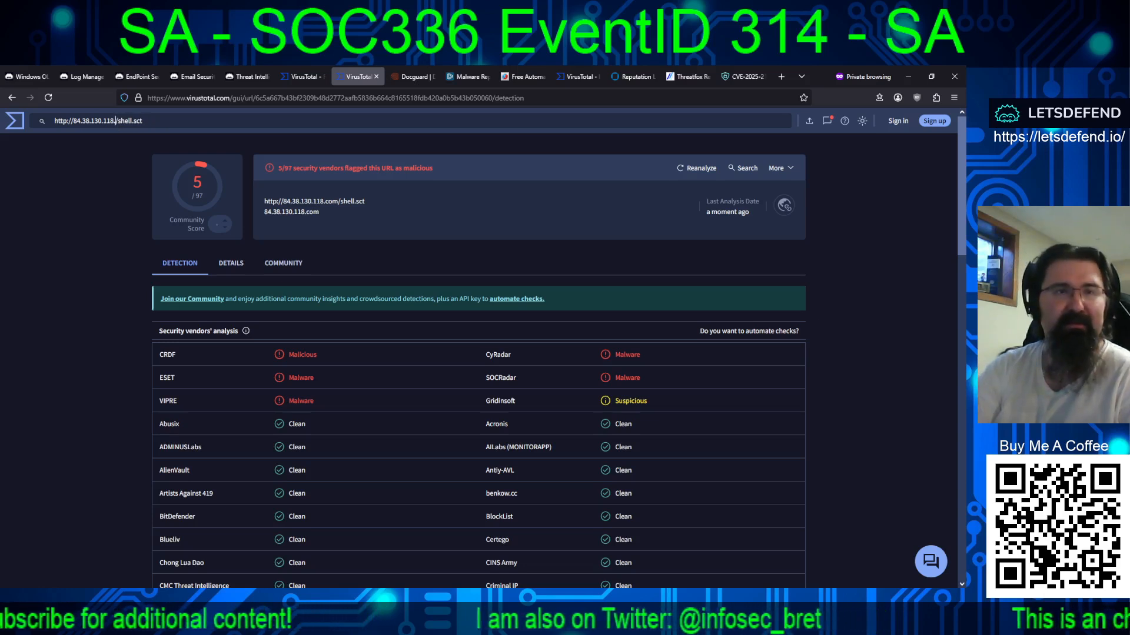
key("BackSpace")
key("Return")
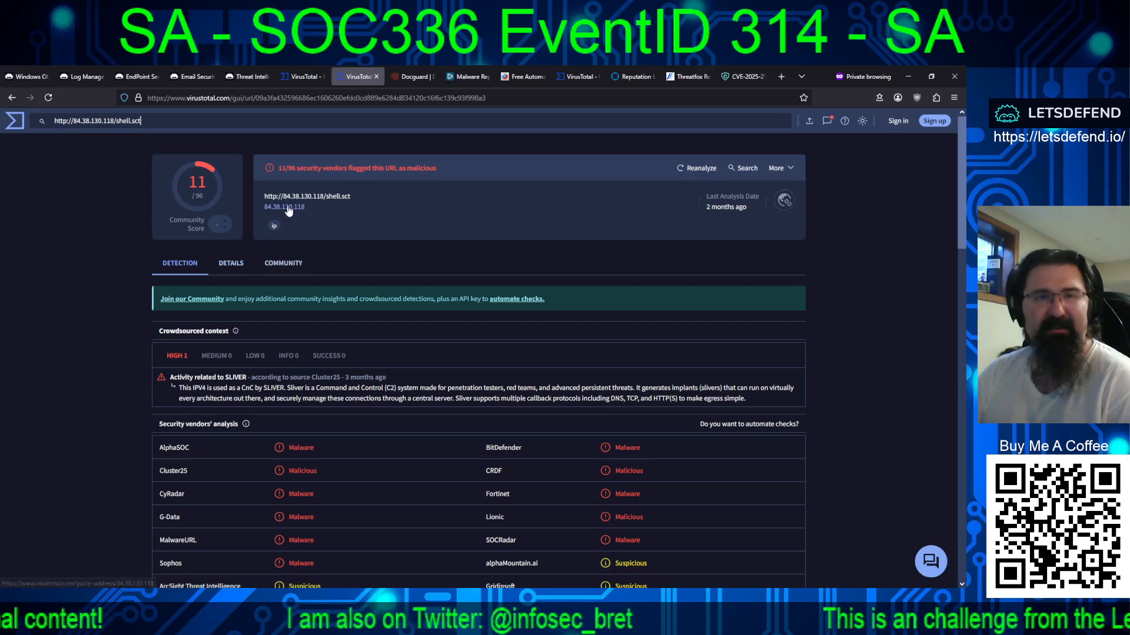
- Open the report for IP 84.38.130.118 separately and examine the shell.sct URL's details, crowdsourced context and vendor detections
middle_click(314, 215)
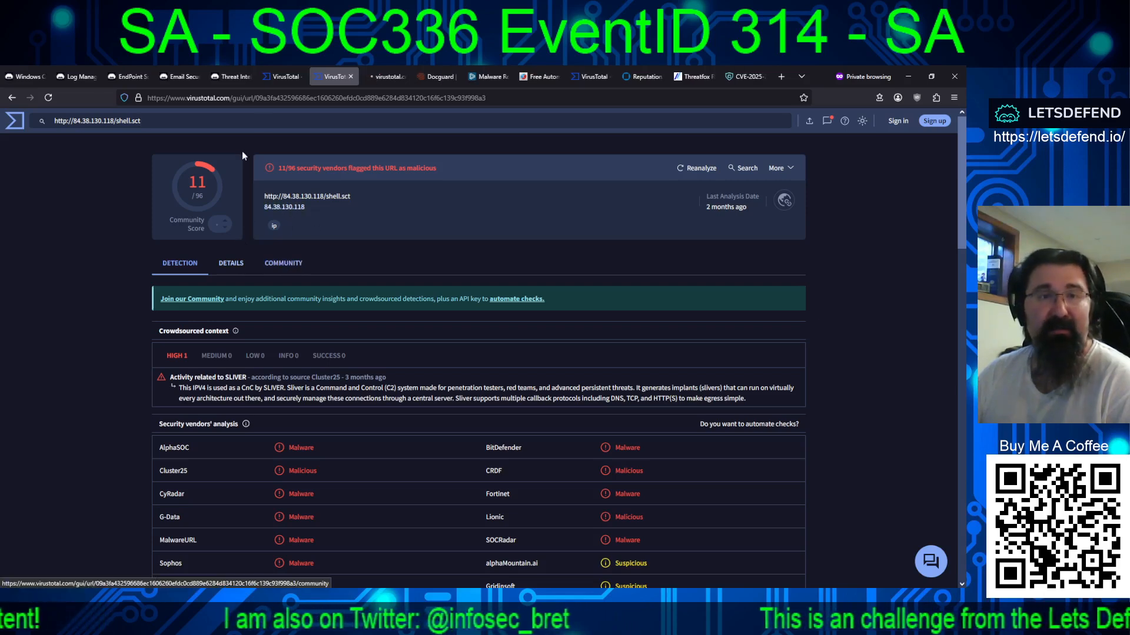
left_click(279, 82)
left_click(319, 81)
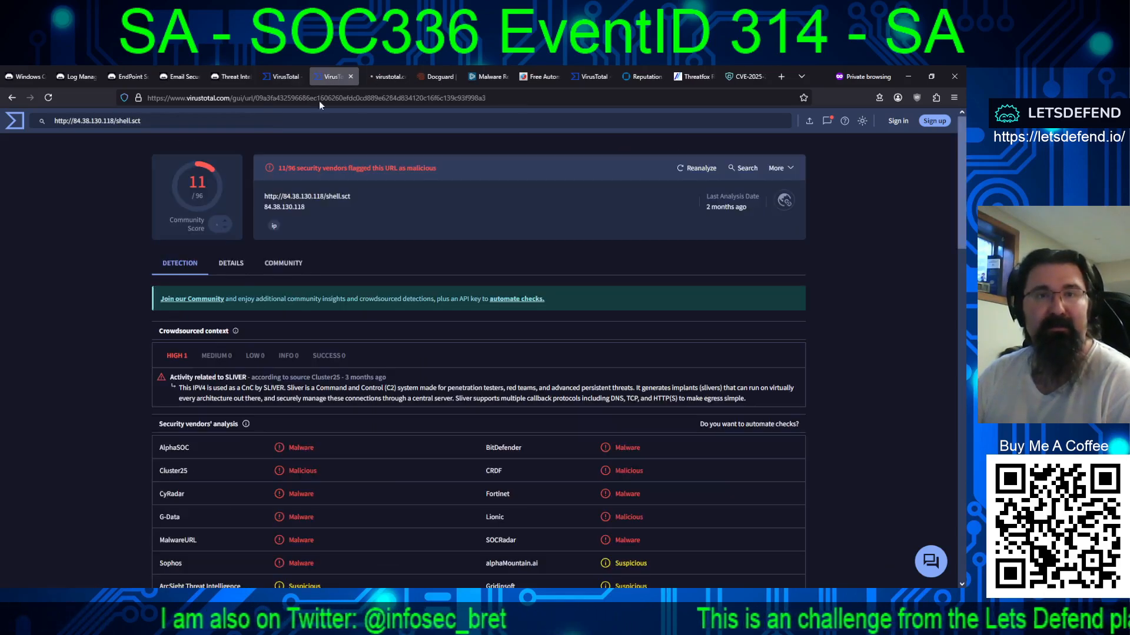
left_click(223, 266)
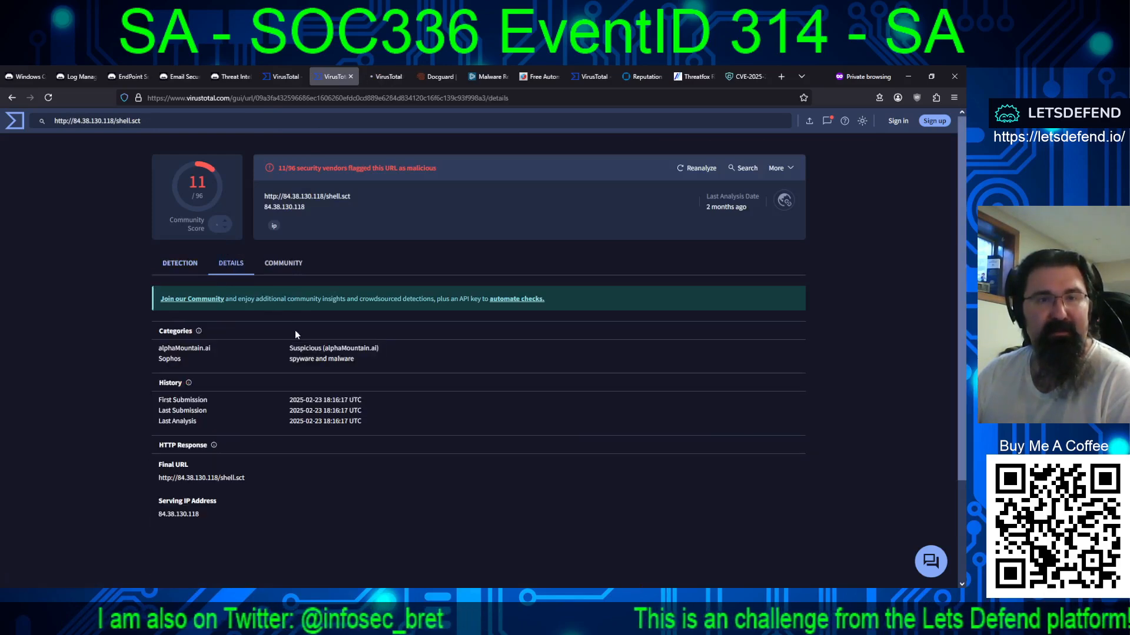
left_click(278, 267)
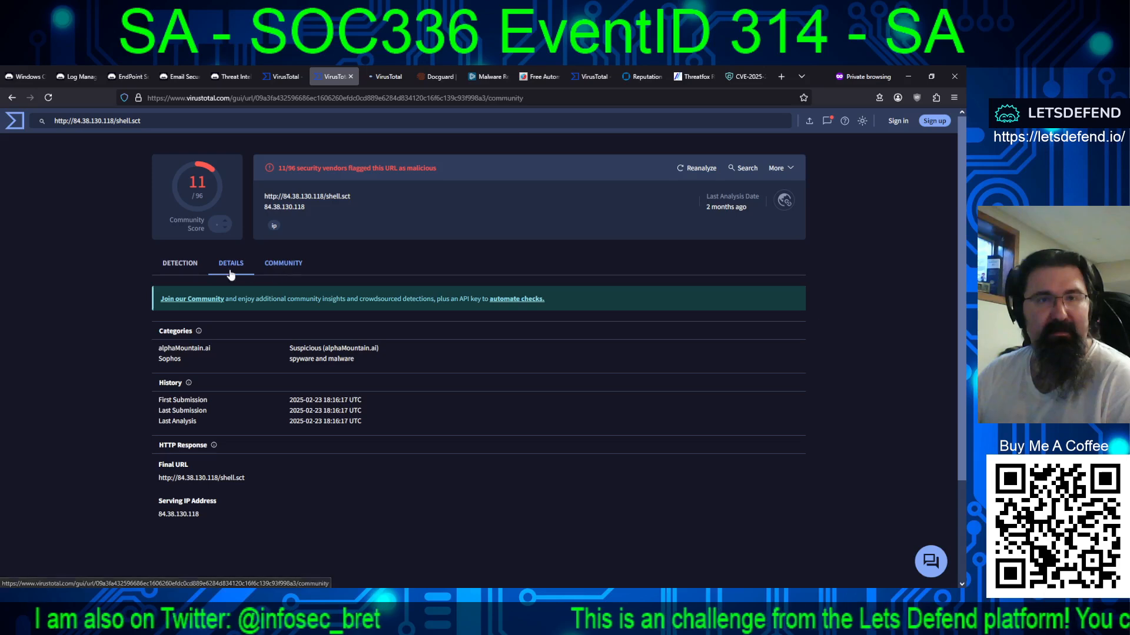
left_click(174, 270)
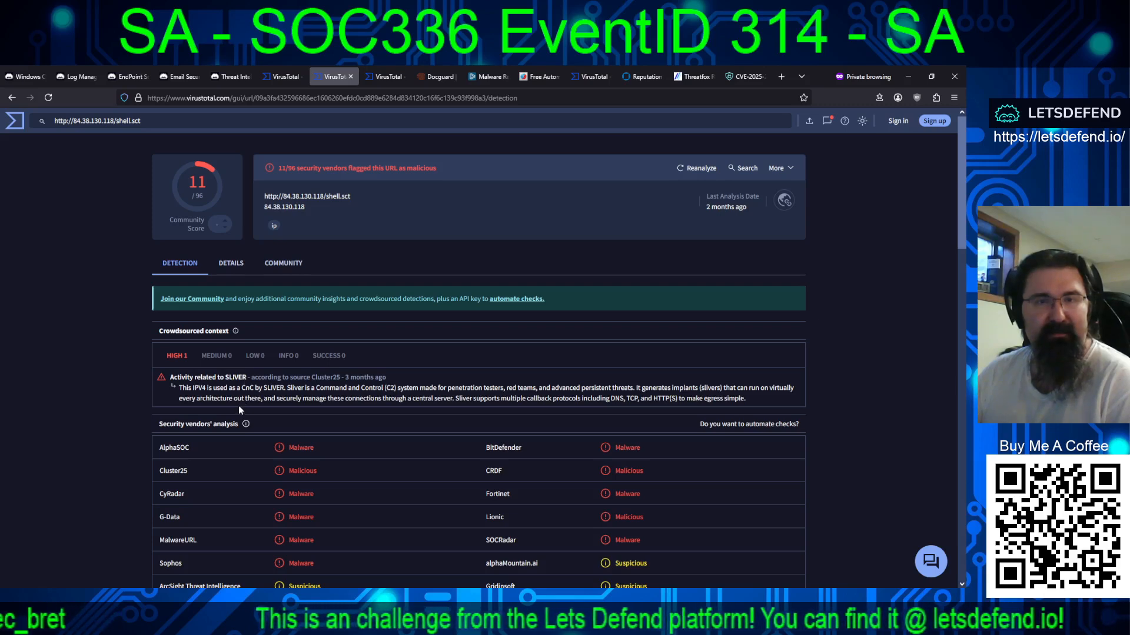
scroll(281, 369, "down", 3)
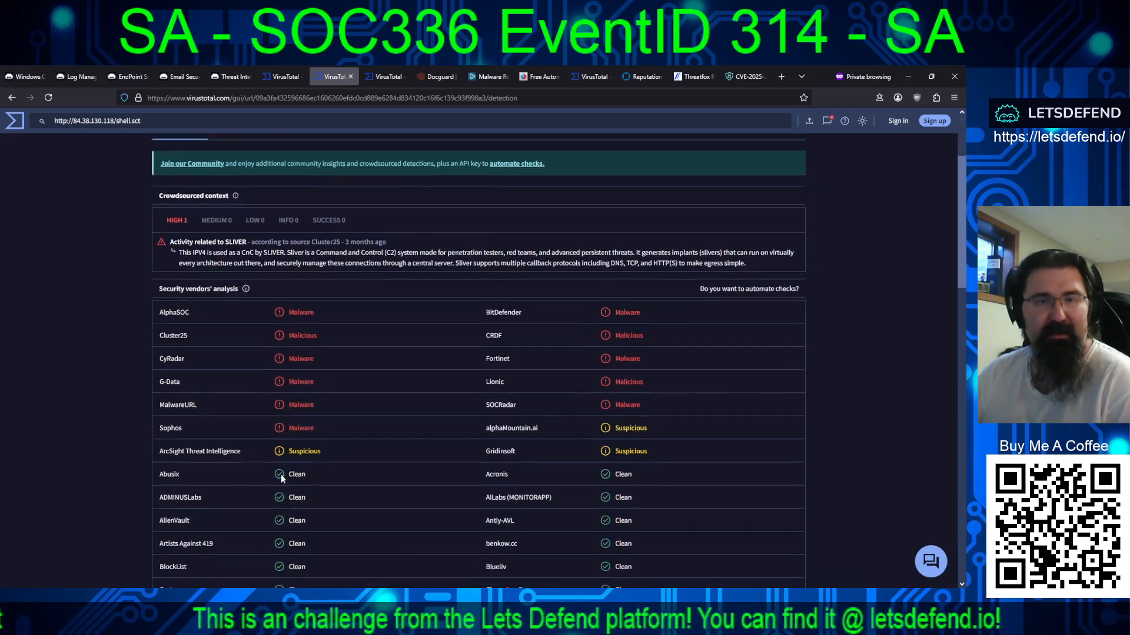
scroll(280, 474, "up", 3)
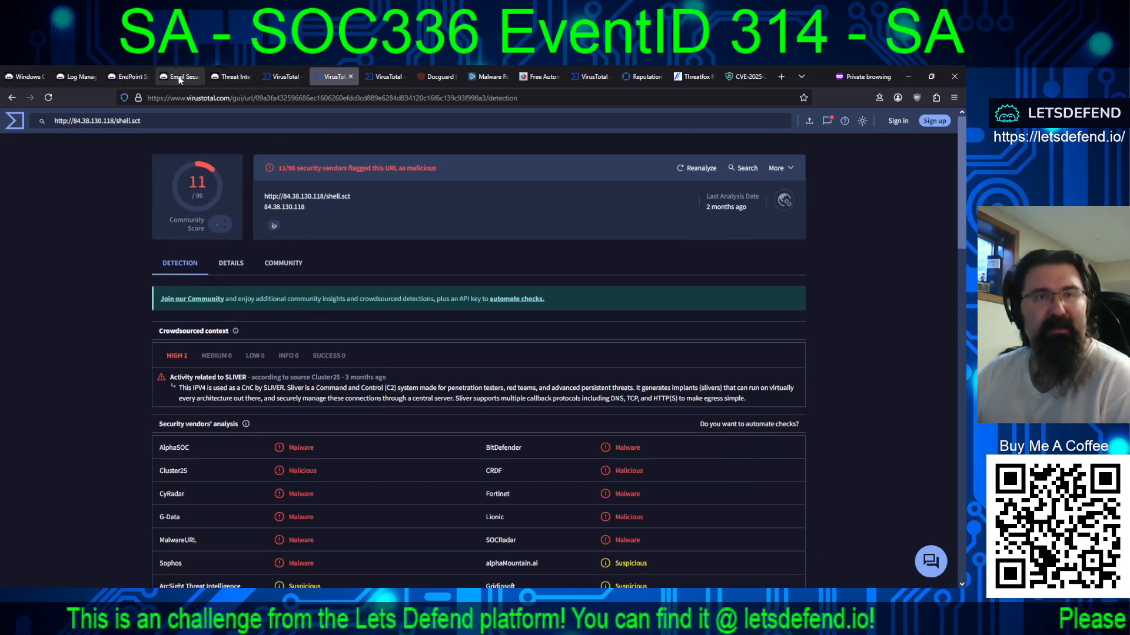
- Recheck the endpoint's command line, the raw proxy log, the threat intel entry and the attachment hash's VirusTotal behavior report
left_click(130, 78)
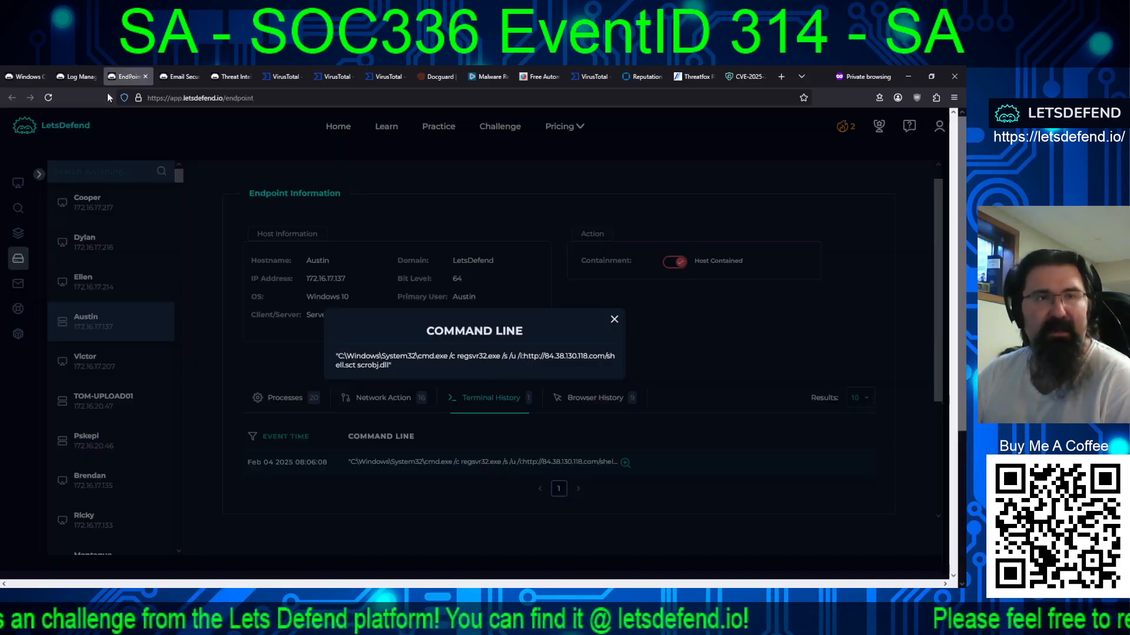
left_click(77, 77)
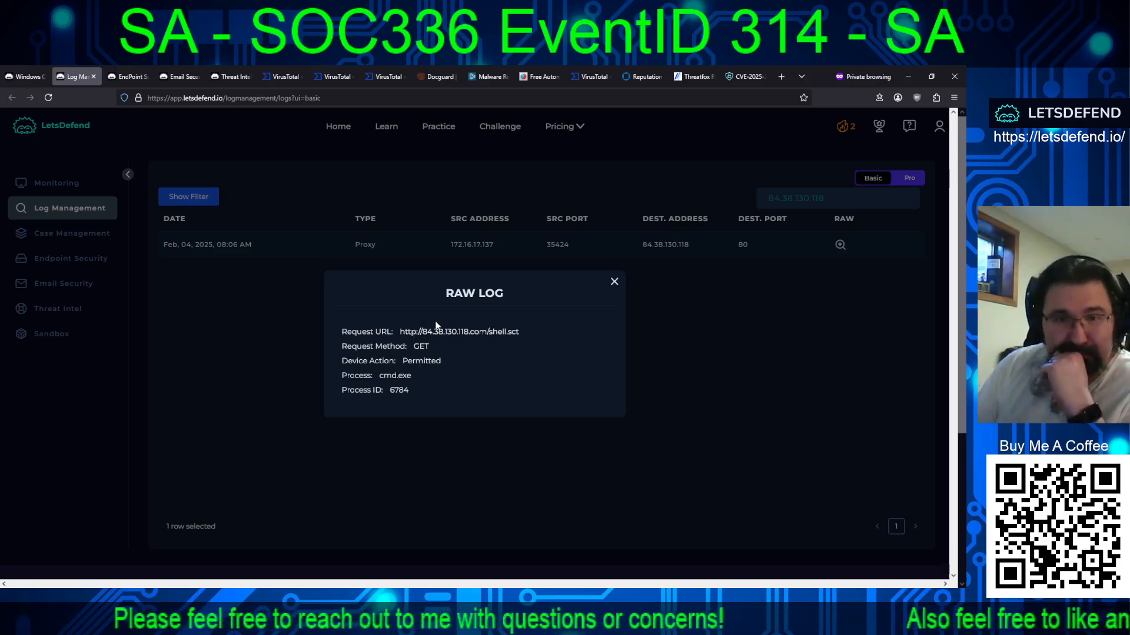
left_click(224, 81)
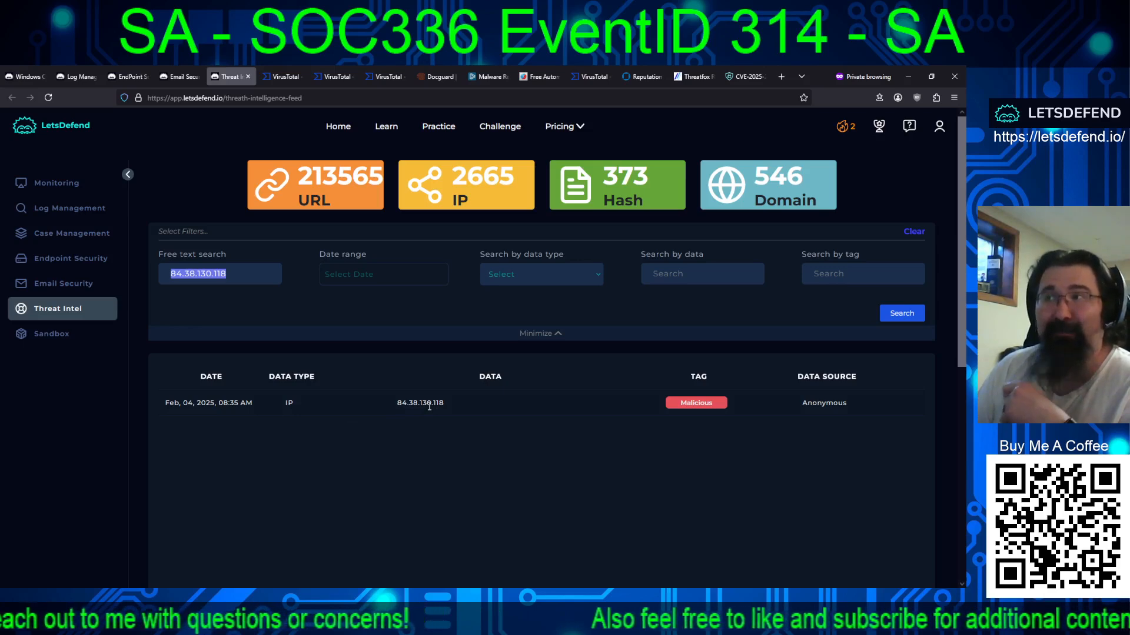
left_click(81, 81)
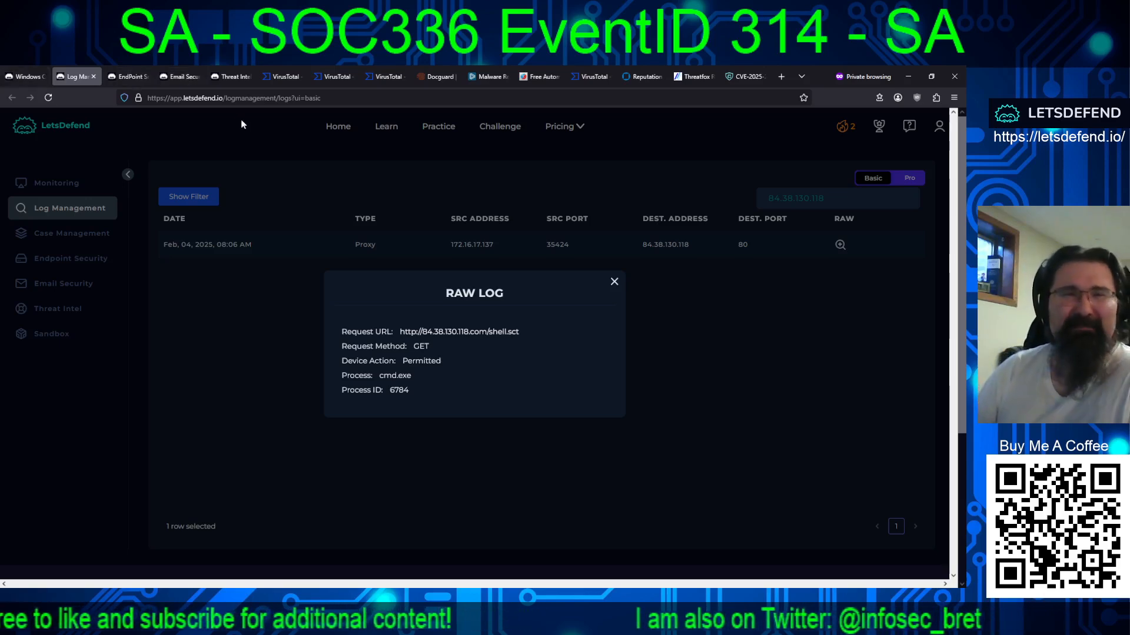
left_click(278, 76)
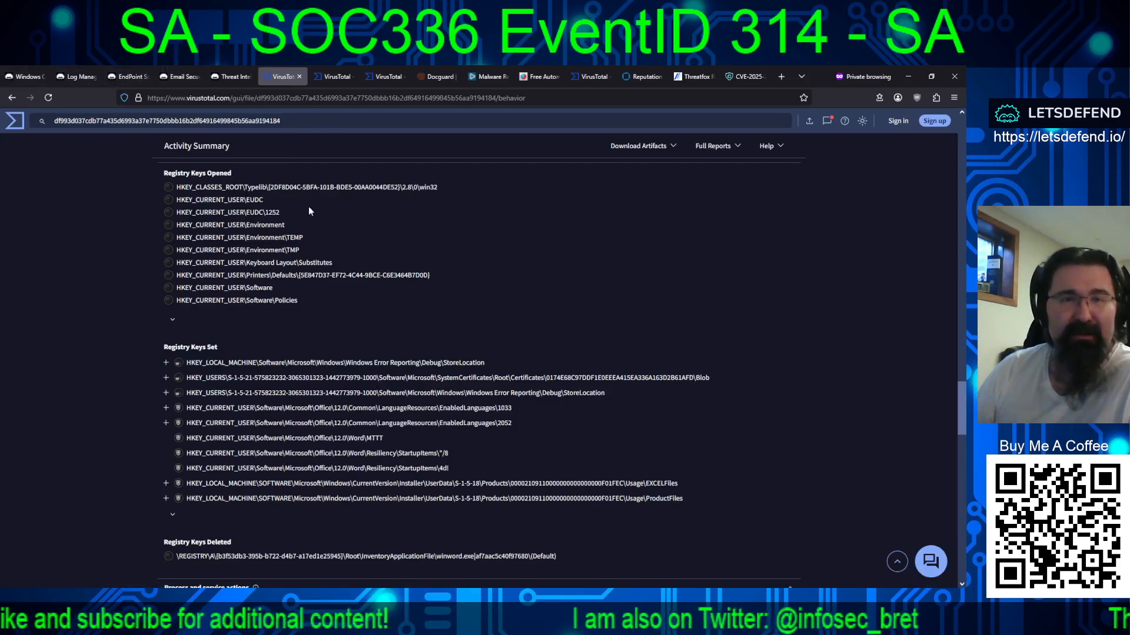
- Recheck the VirusTotal reports for the shell.sct URL and IP 84.38.130.118, and mark the C2 address as Accessed in the playbook
left_click(334, 77)
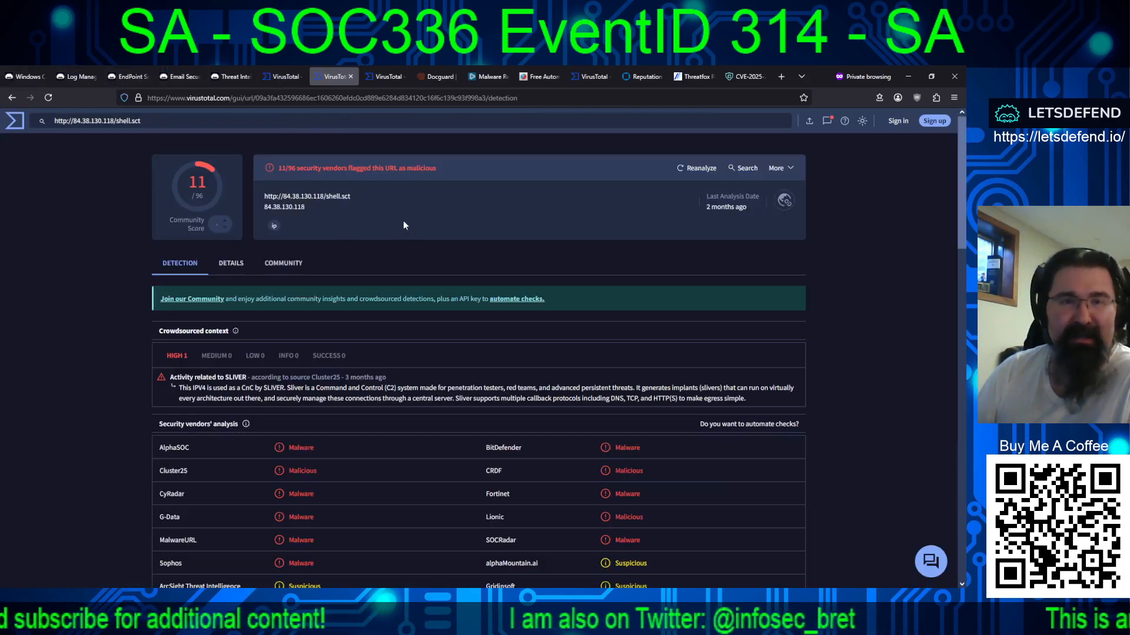
left_click(386, 77)
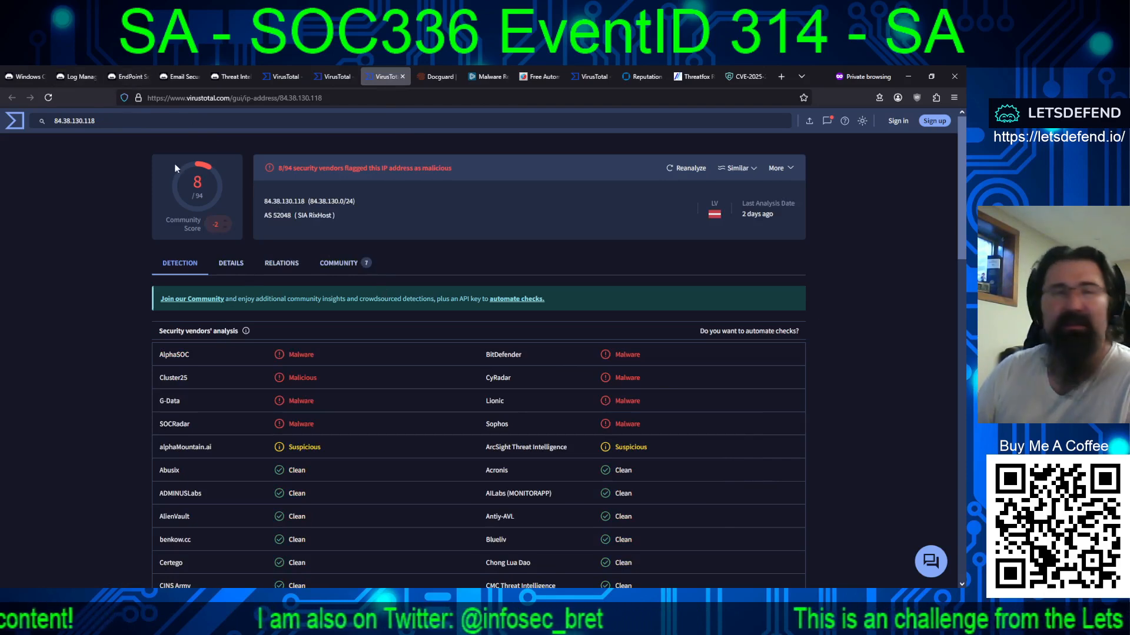
left_click(31, 77)
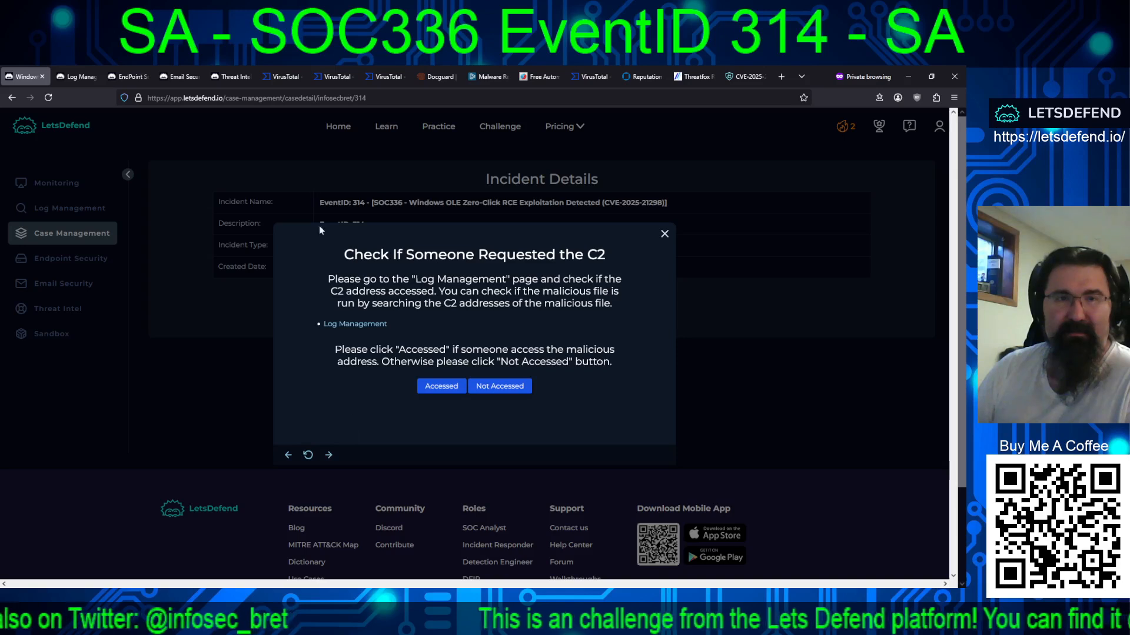
left_click(445, 391)
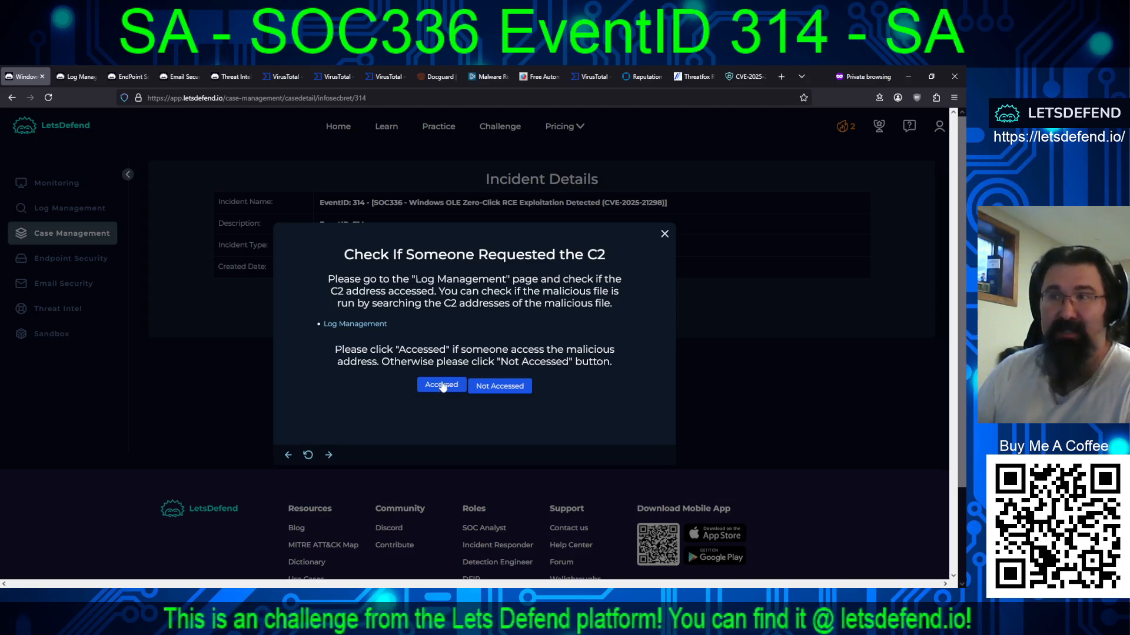
left_click(441, 386)
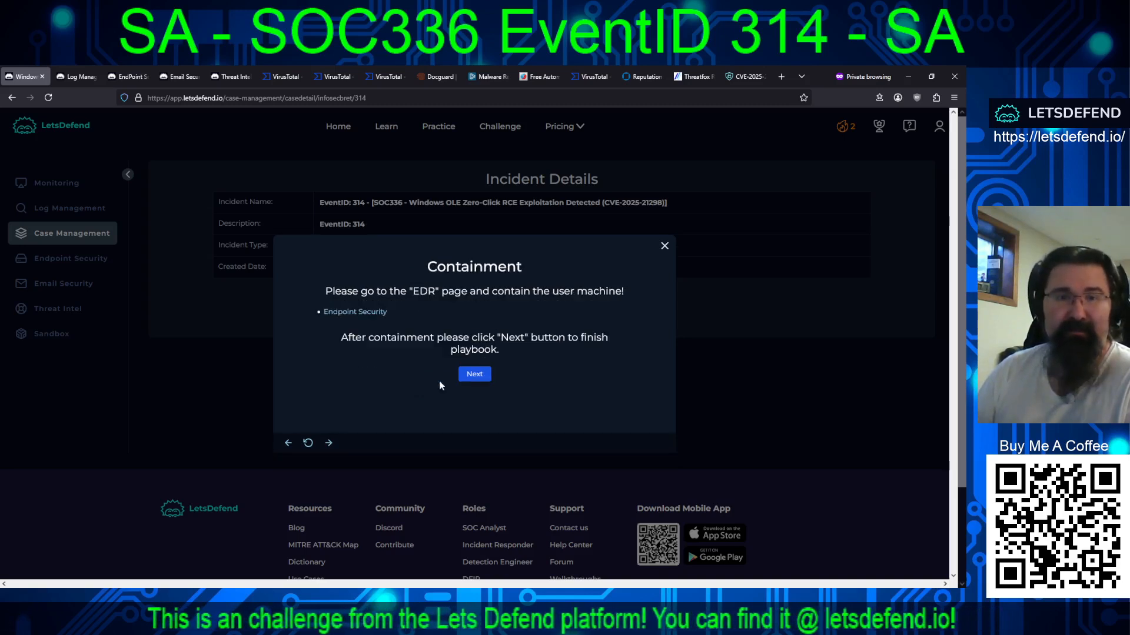
- Continue past the Containment stage and add artifact 84.38.130.118 with the comment "SMTP Address" and type IP Address
left_click(474, 374)
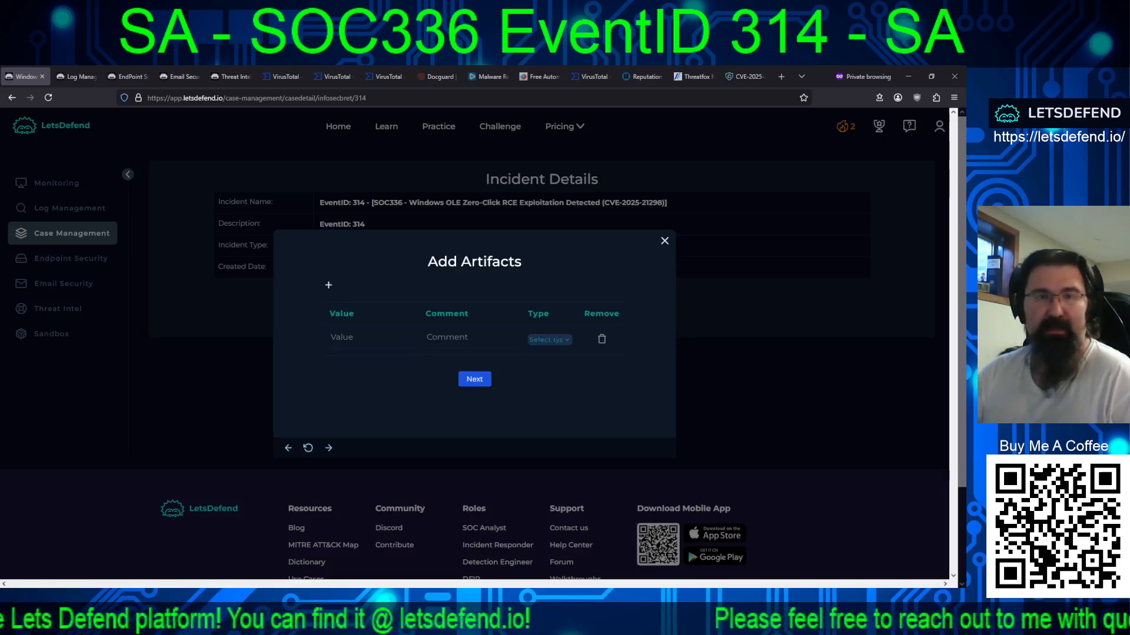
left_click(398, 337)
type("84.38.130.118")
left_click(434, 340)
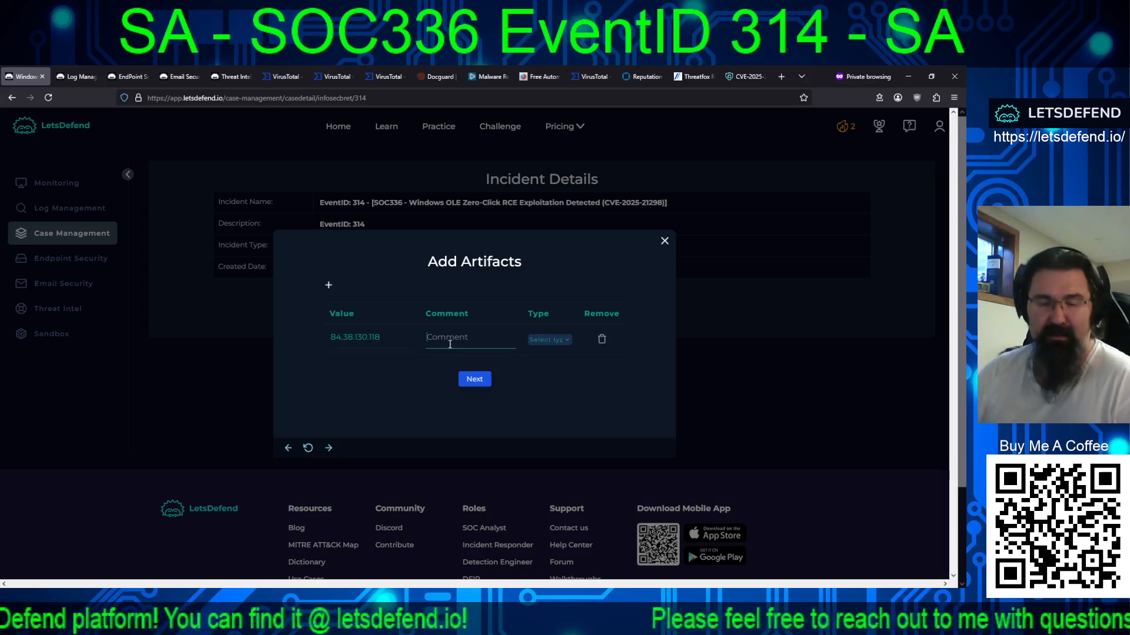
type("SMTP Add")
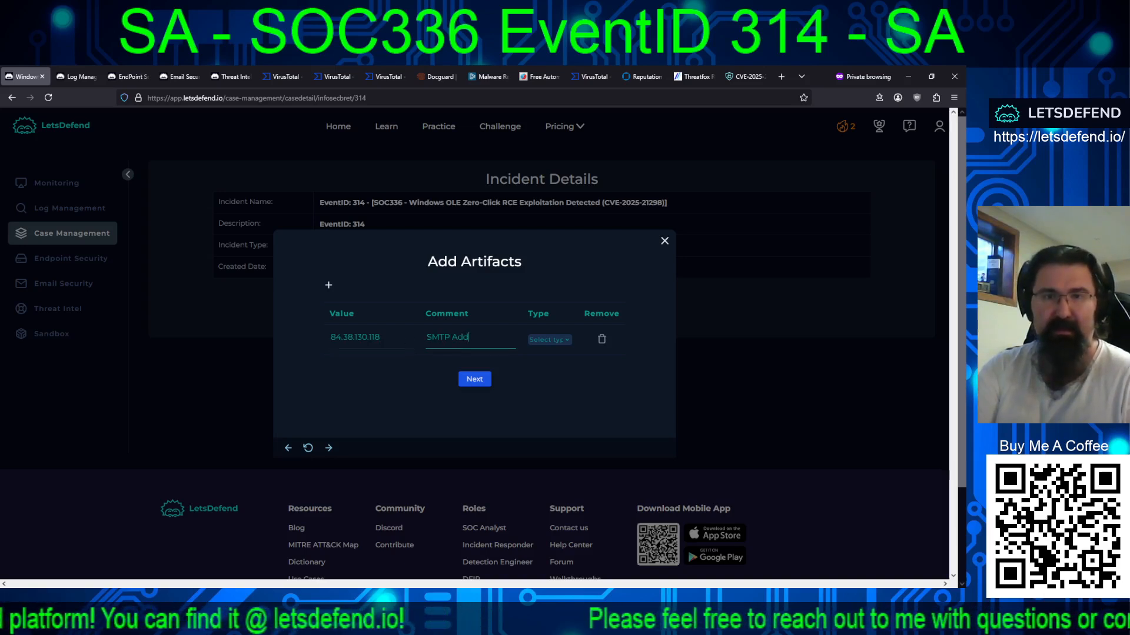
type("ress")
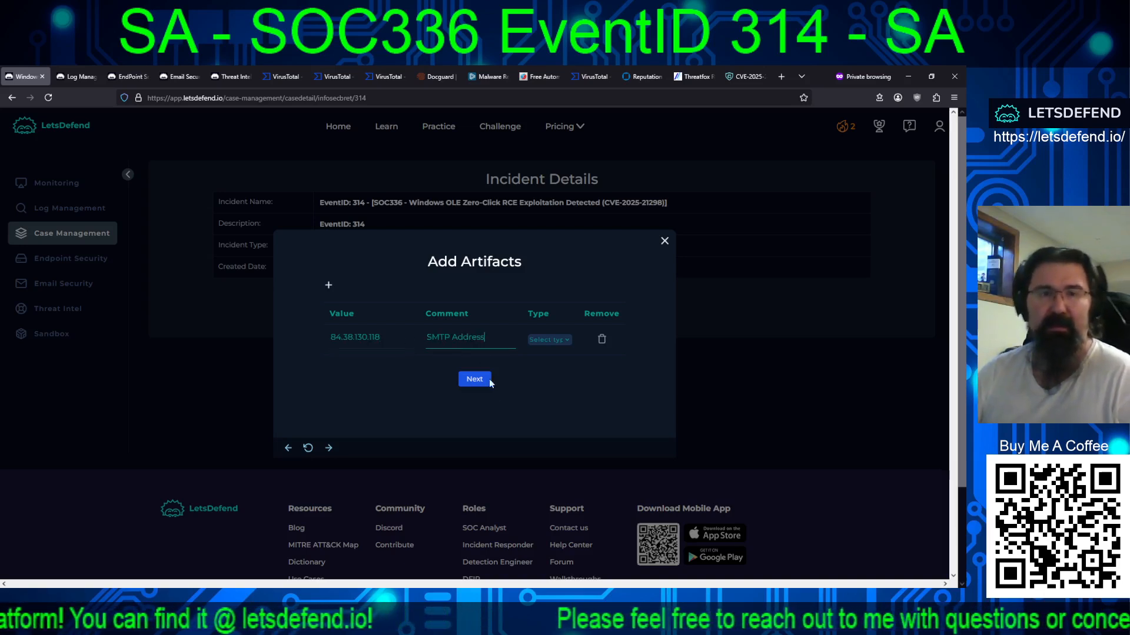
left_click(328, 285)
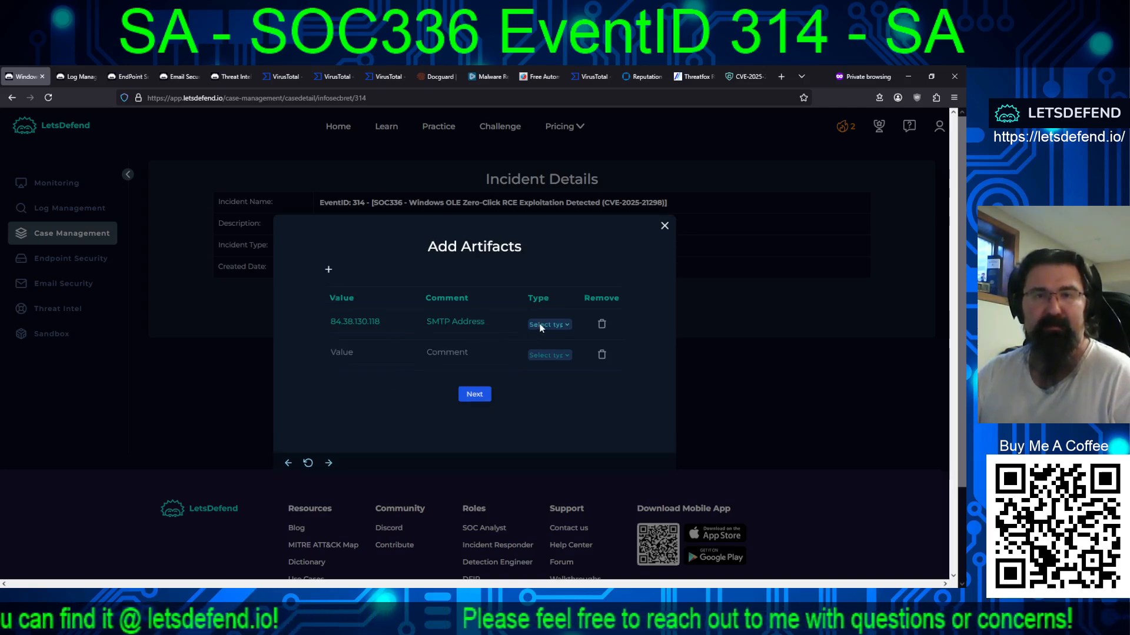
left_click(547, 383)
- Add the malicious sender's e-mail address as an artifact with the comment "email sender" and type E-mail Sender
left_click(374, 355)
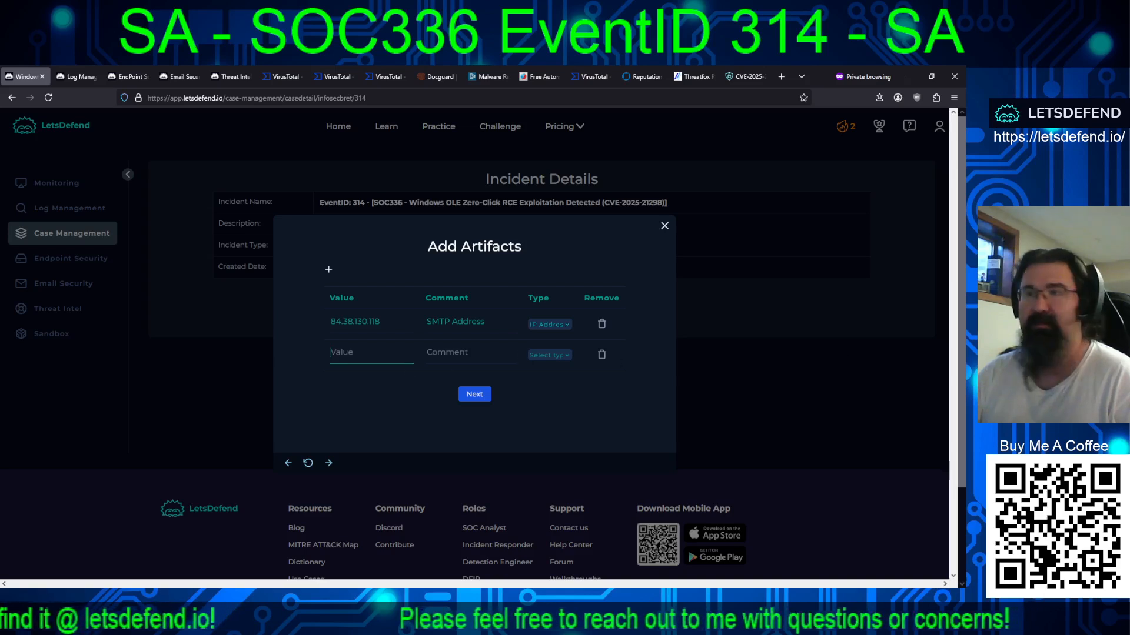
key("alt+Tab")
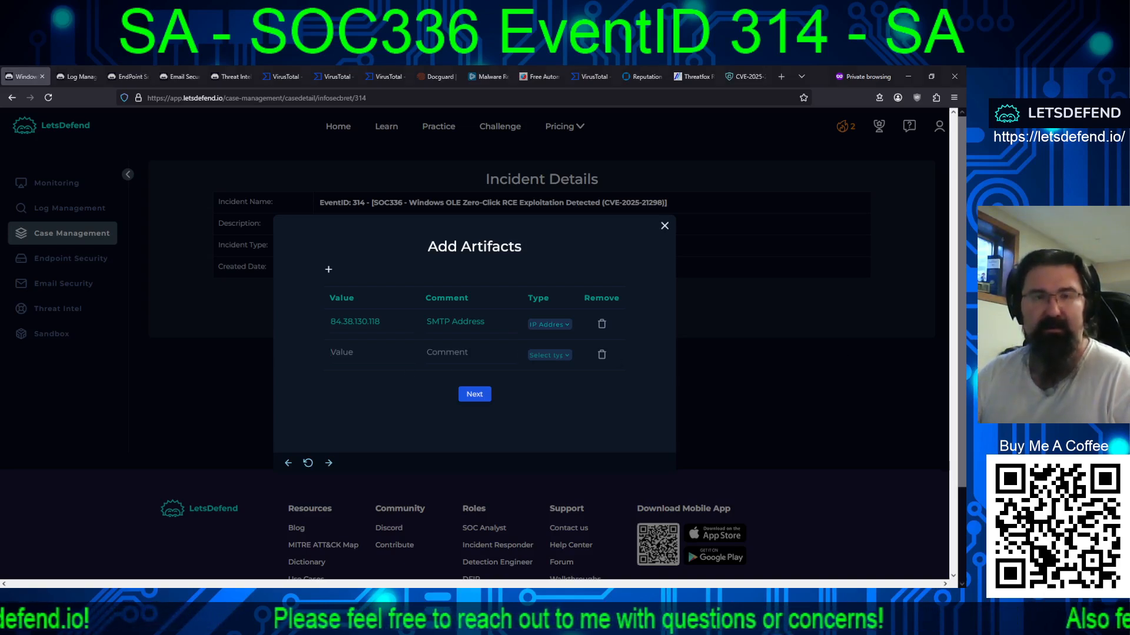
key("alt+Tab")
key("ctrl+v")
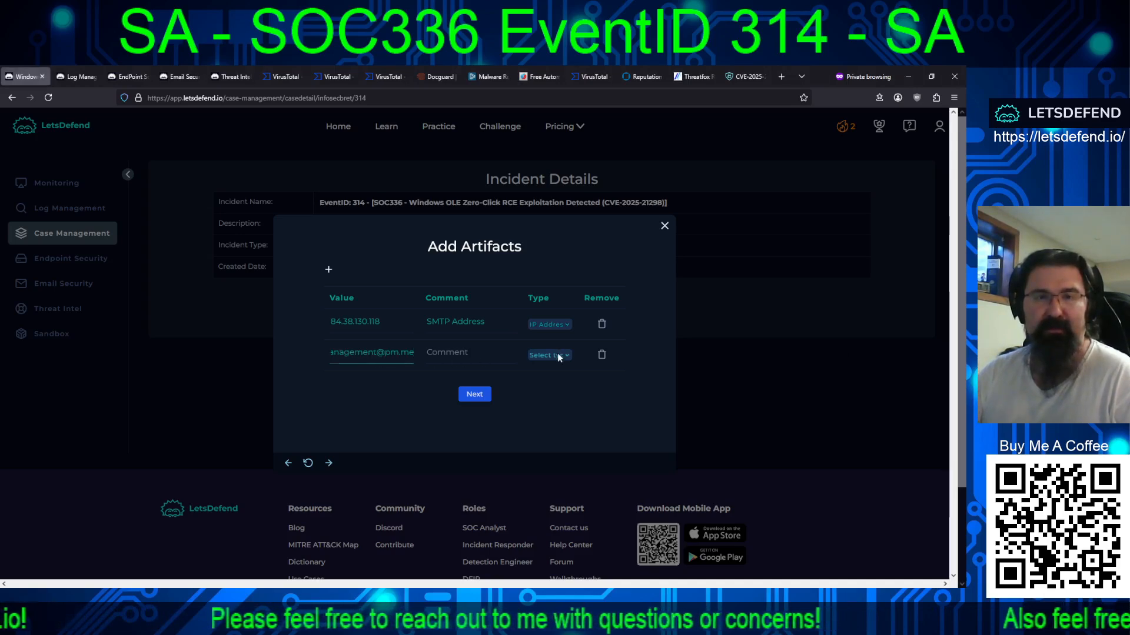
left_click(558, 355)
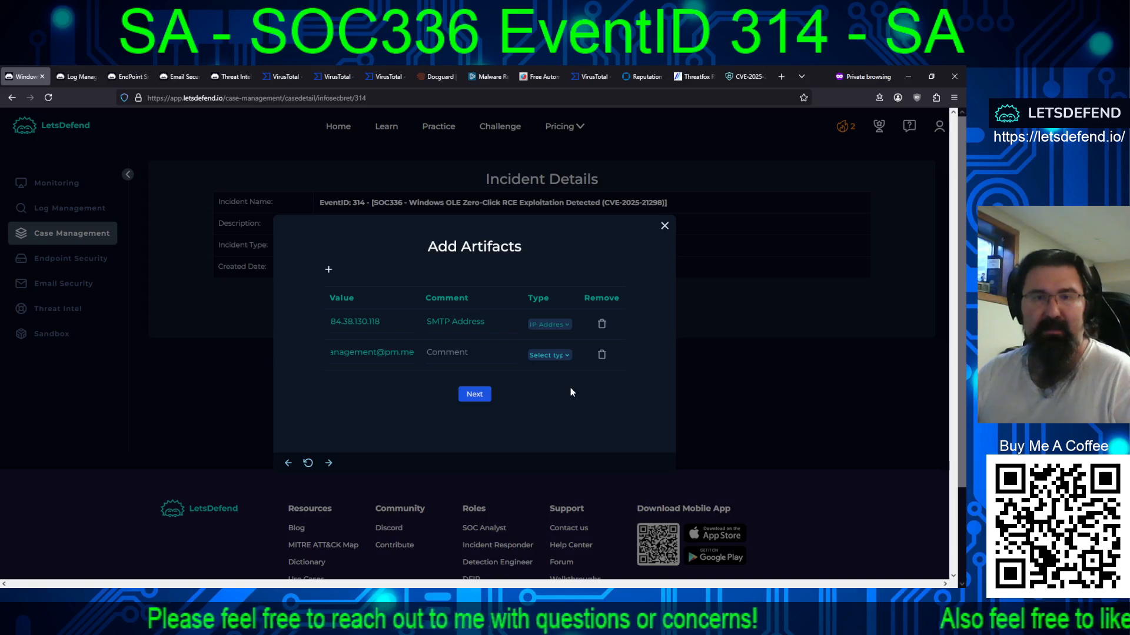
left_click(468, 353)
type("e")
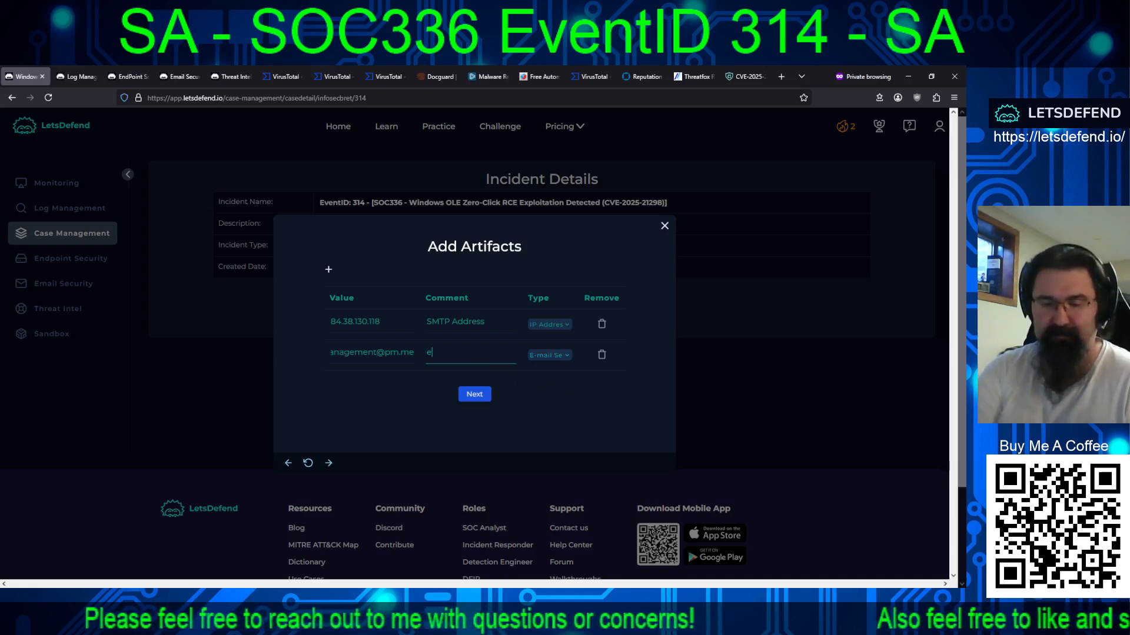
type("mail sender")
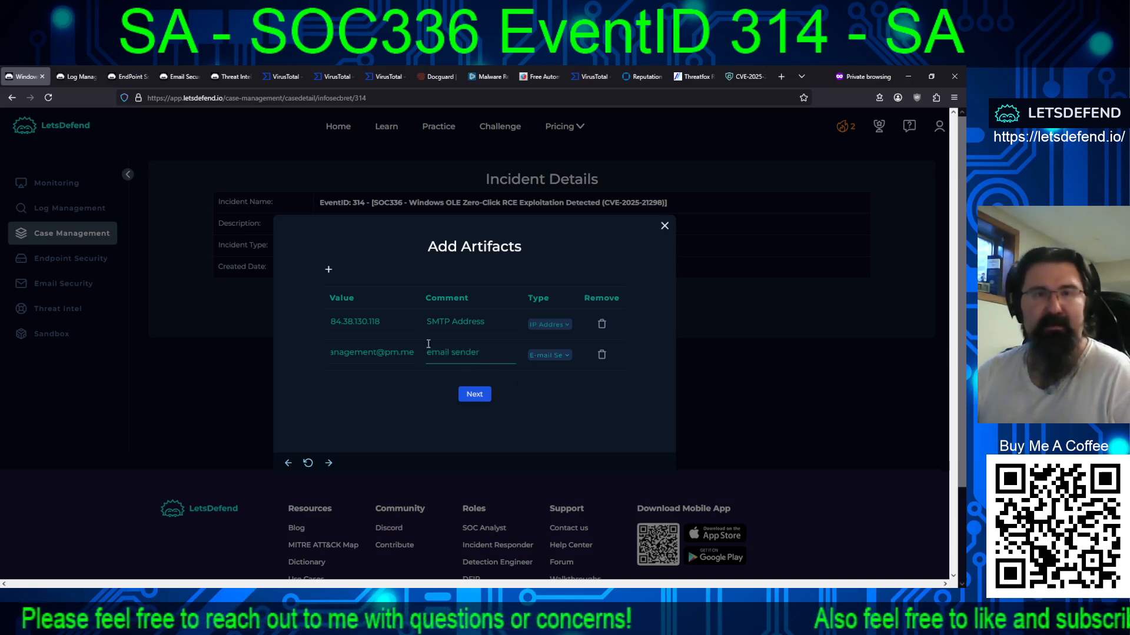
- Add pm.me as an artifact with the comment "sender domain" and type E-mail Domain
left_click(329, 270)
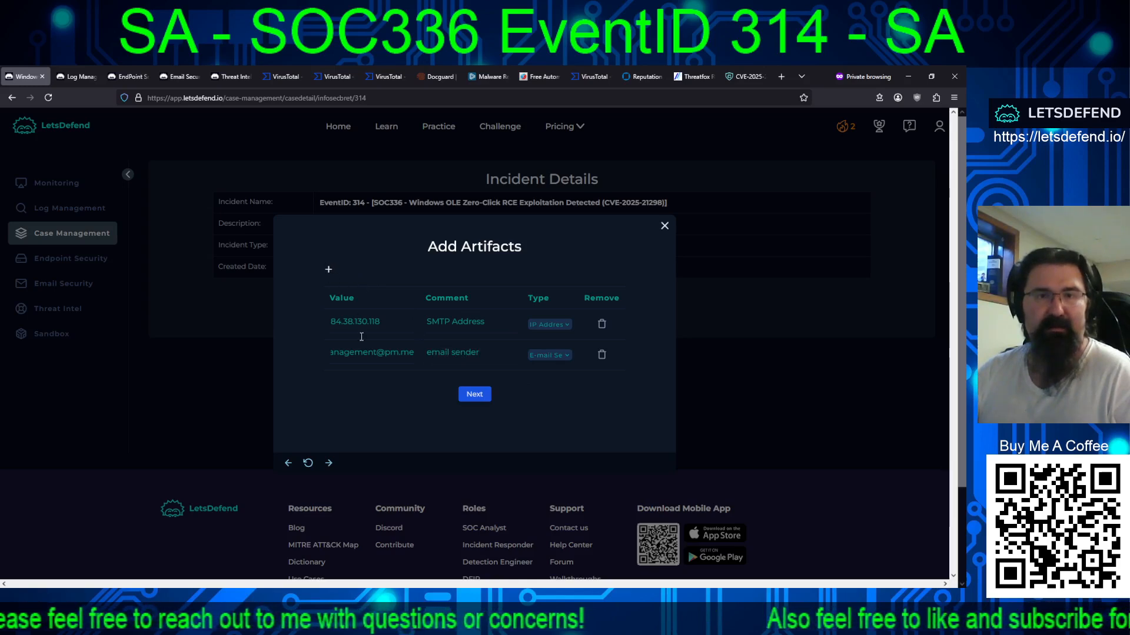
left_click(328, 270)
left_click(360, 369)
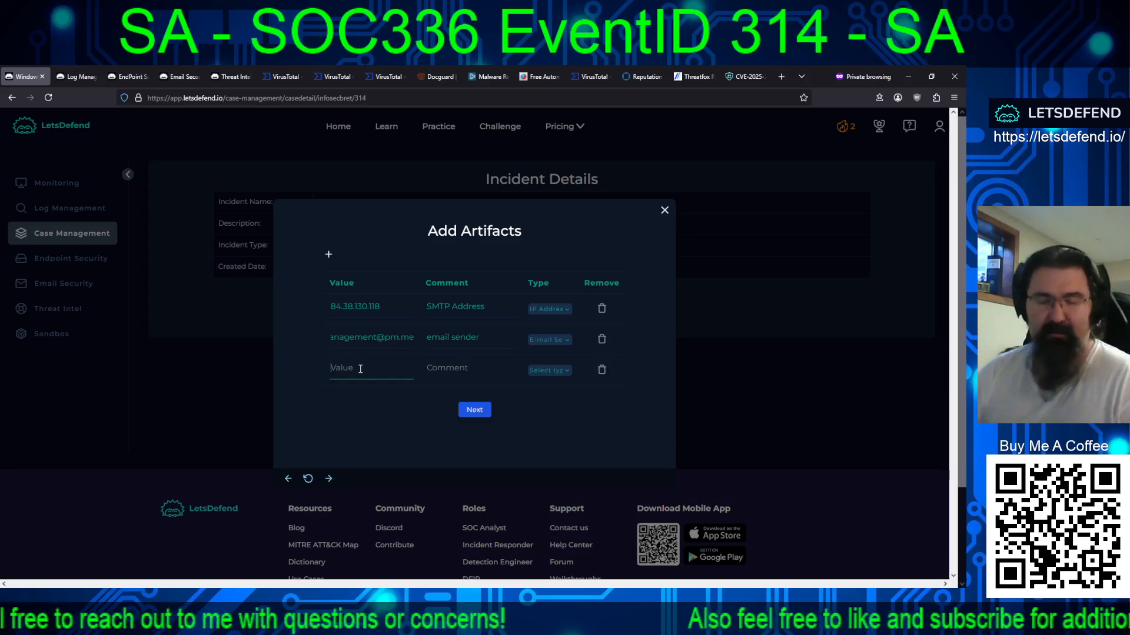
type("pm.me")
key("Tab")
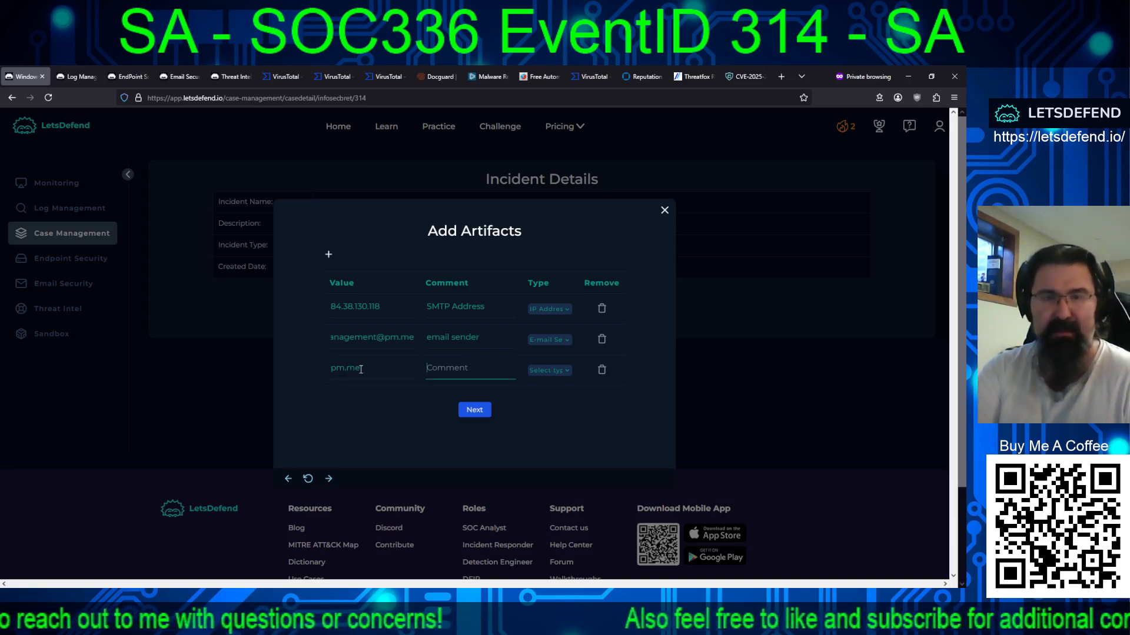
type("sender domain")
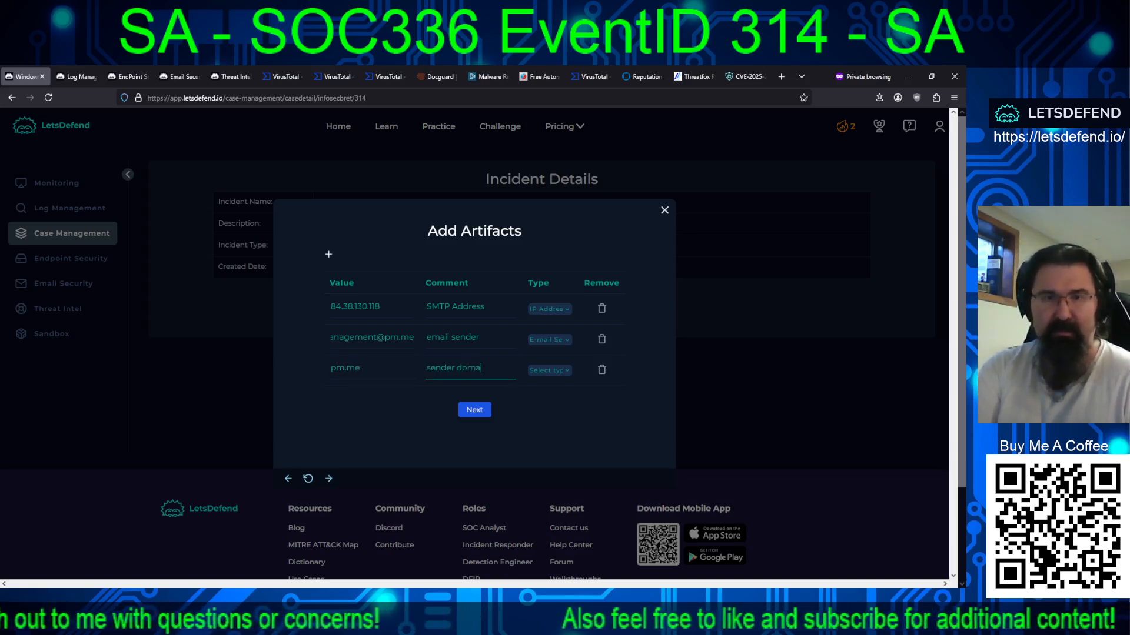
left_click(566, 369)
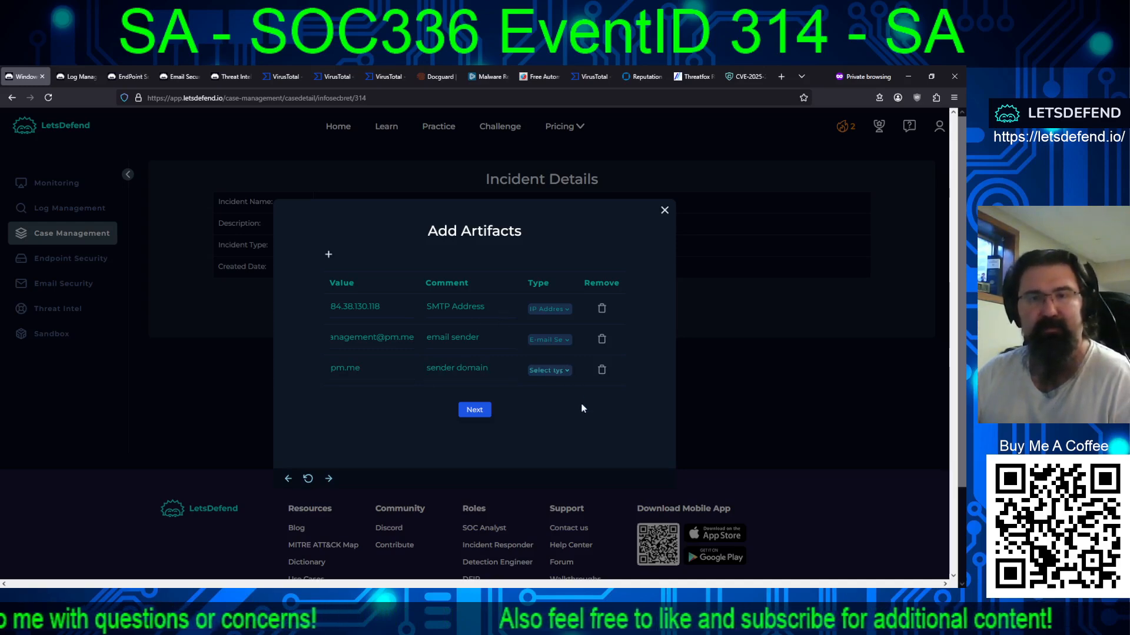
left_click(556, 420)
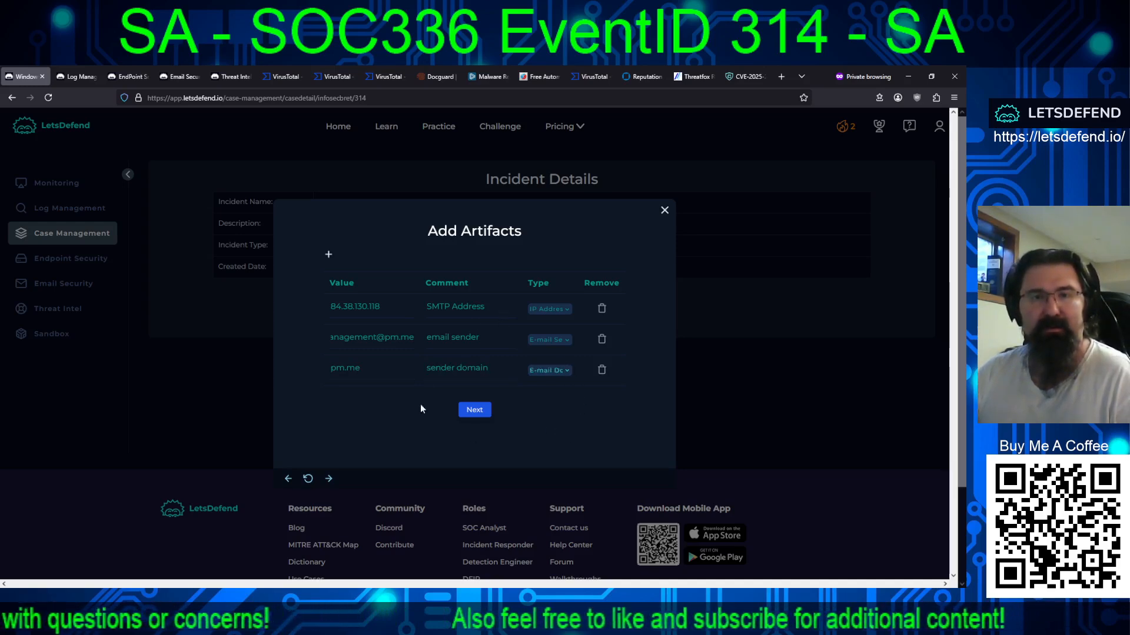
- Add an MD5 Hash artifact commented "mail.rtf", using the attachment's MD5 961027d29dda725b8117571a6a6ca1d5 from its VirusTotal details
left_click(325, 255)
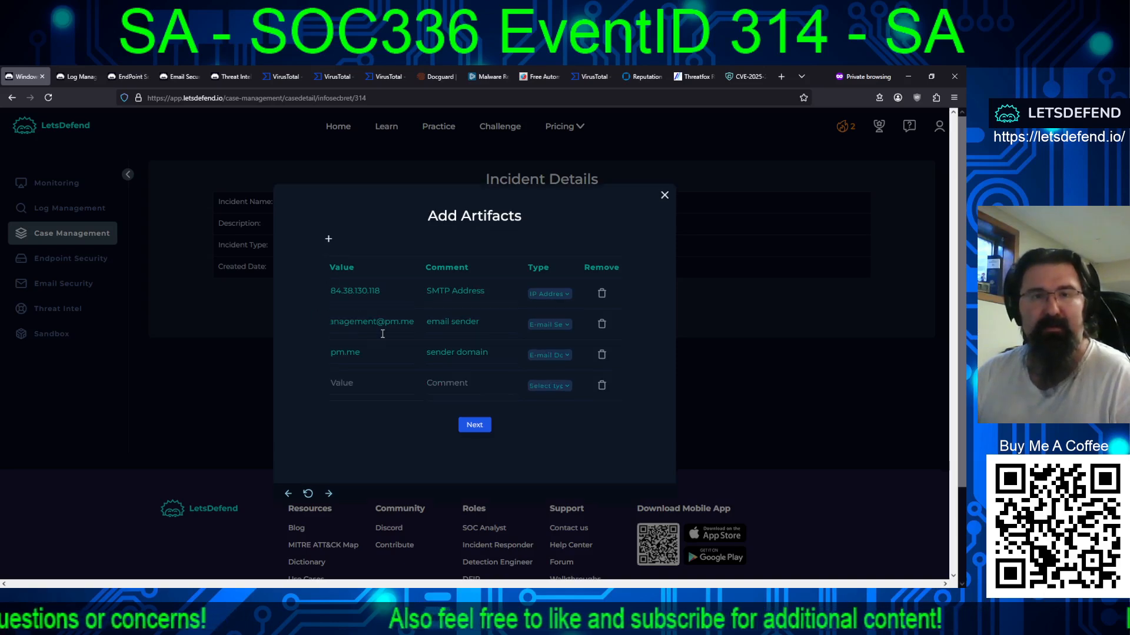
left_click(537, 386)
left_click(560, 458)
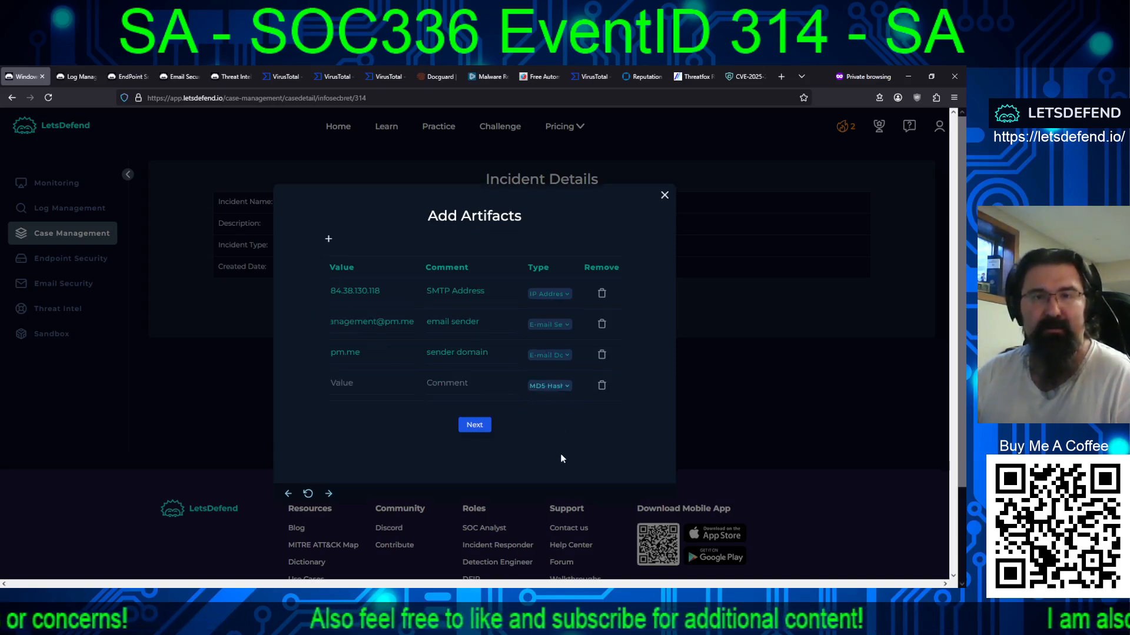
left_click(282, 77)
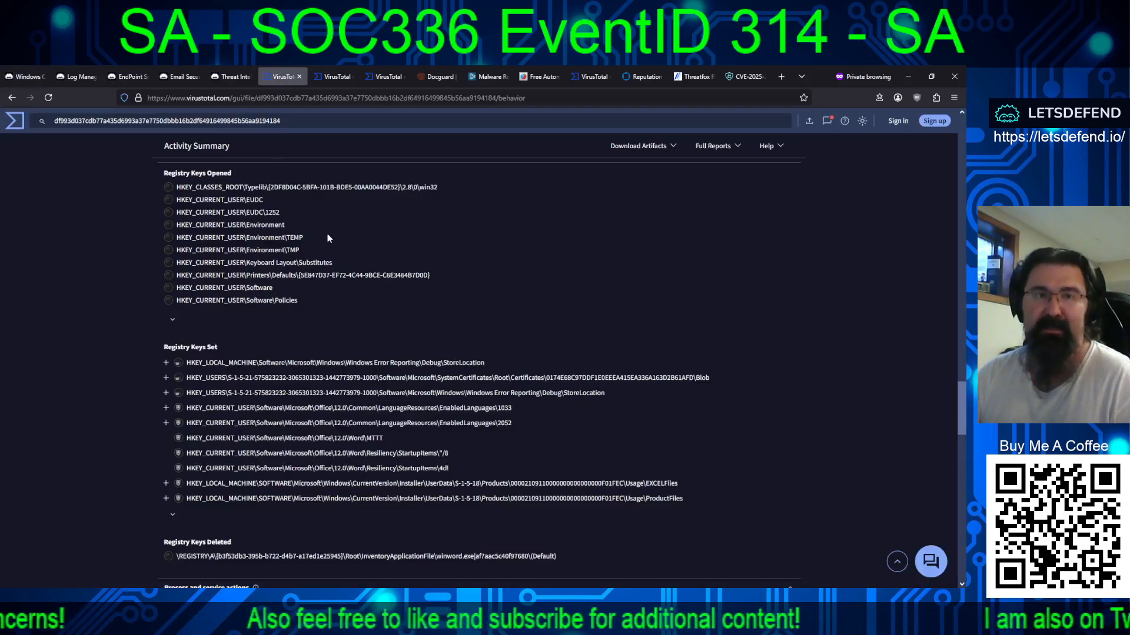
scroll(327, 238, "up", 15)
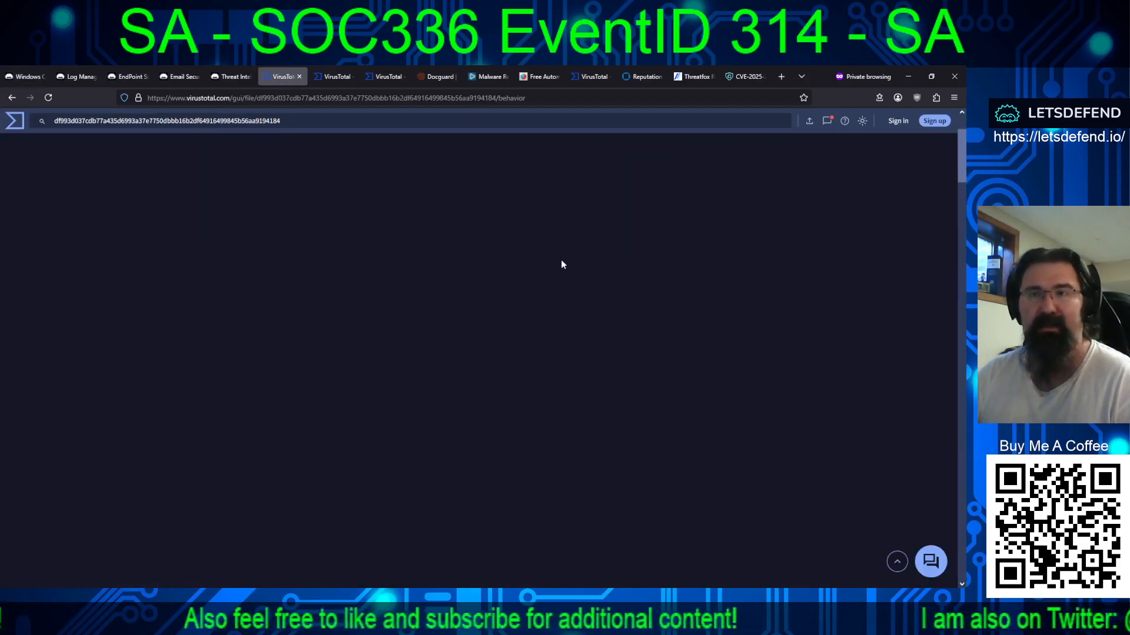
left_click(225, 270)
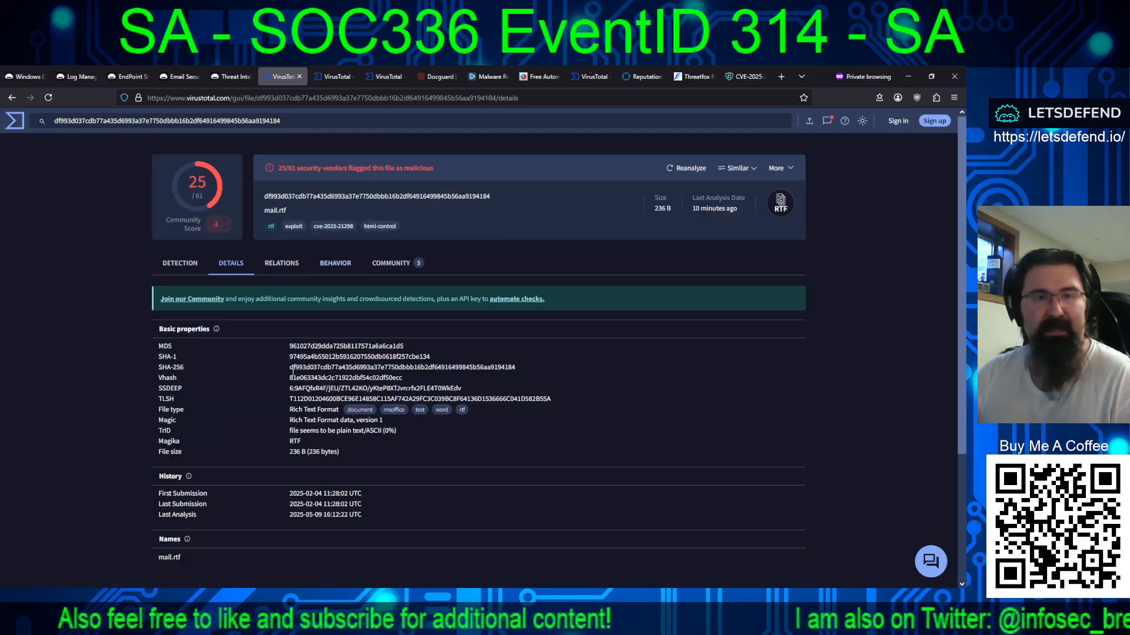
double_click(306, 346)
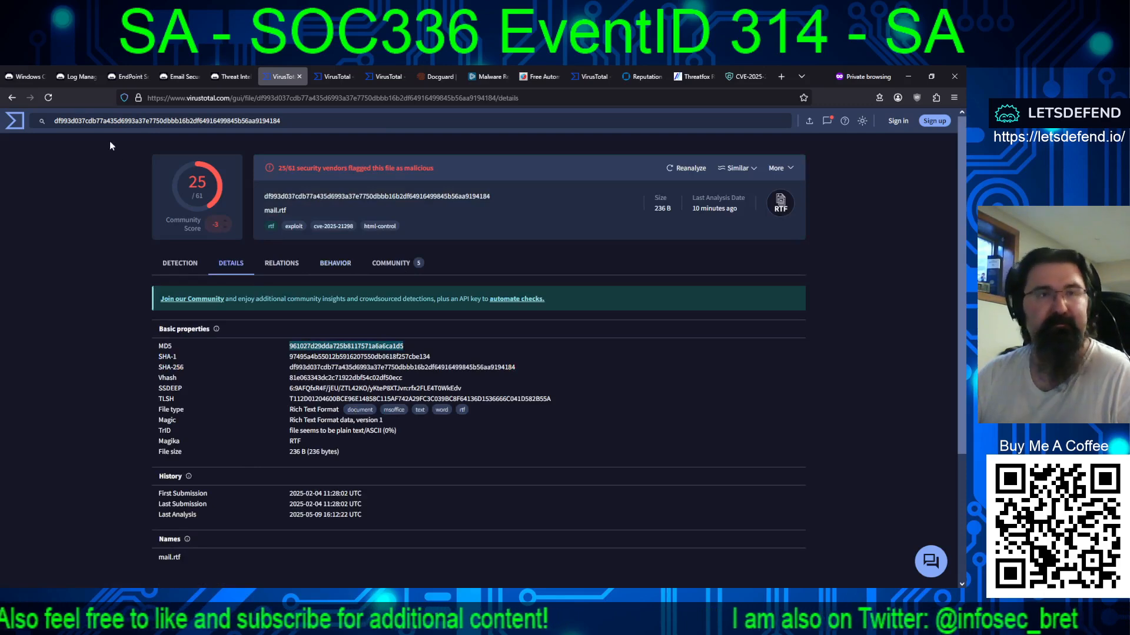
left_click(31, 76)
left_click(355, 384)
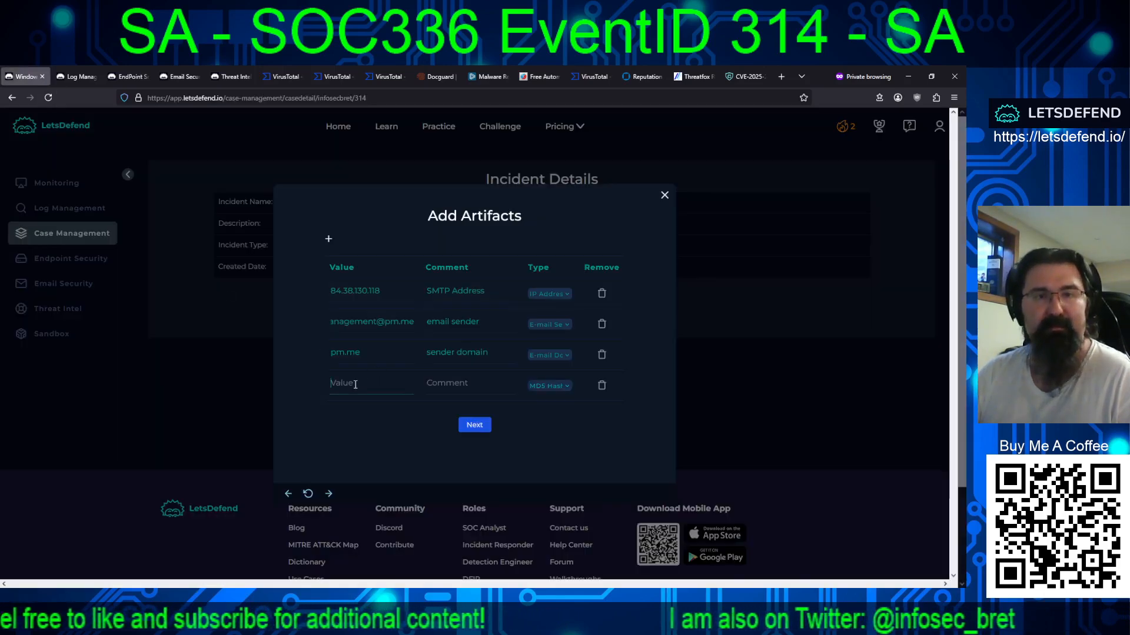
key("ctrl+v")
left_click(441, 383)
type("mai")
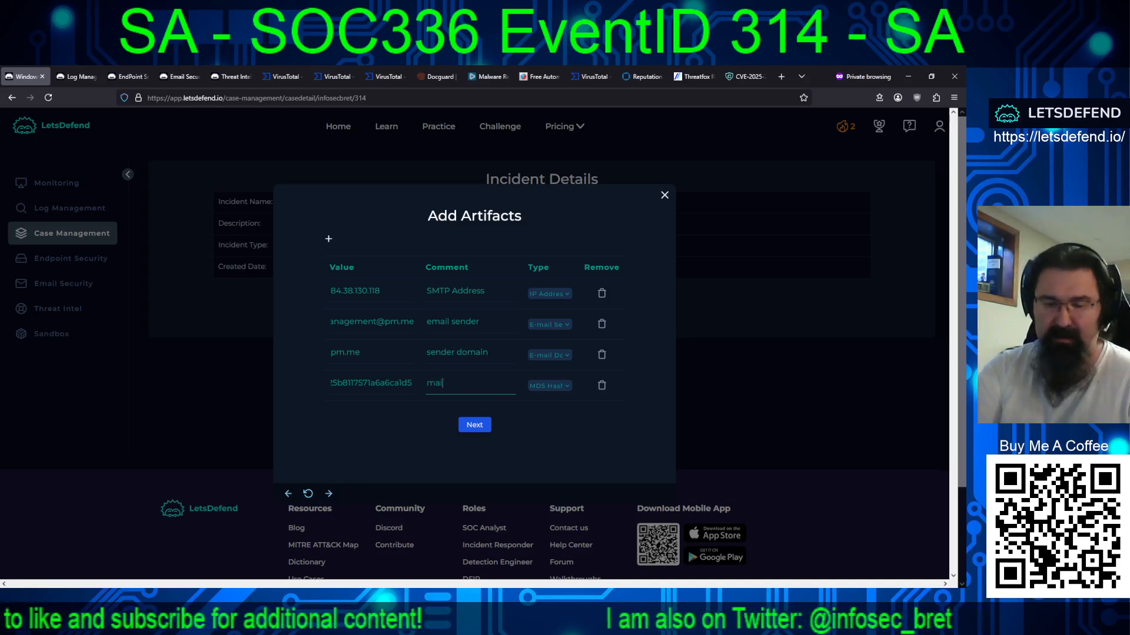
type("l.rtf")
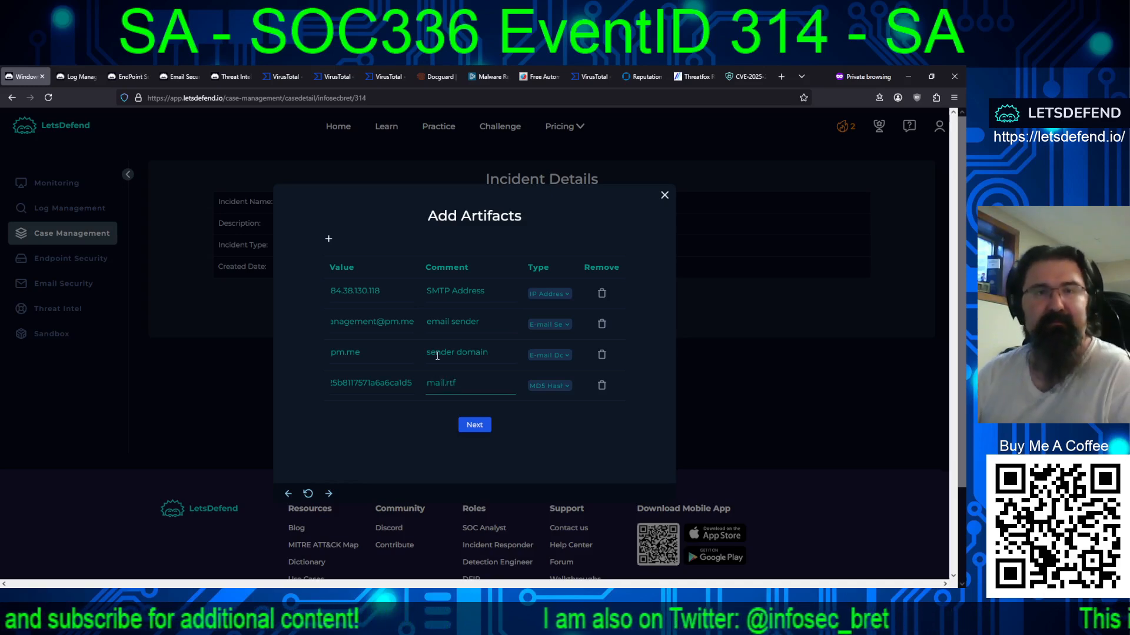
left_click(333, 78)
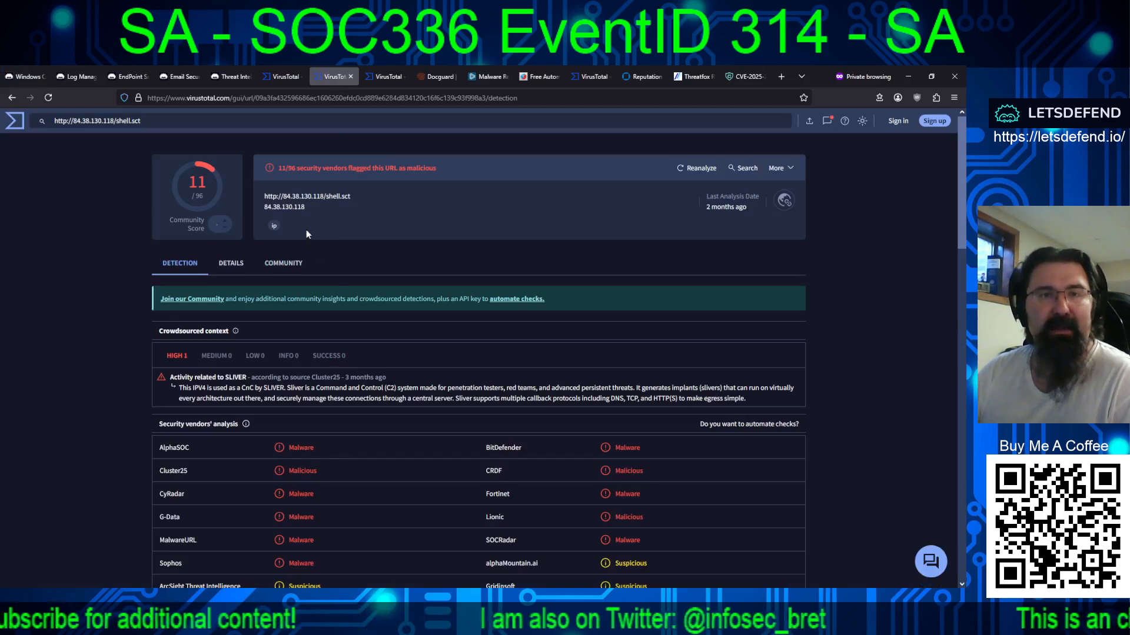
left_click_drag(353, 196, 259, 193)
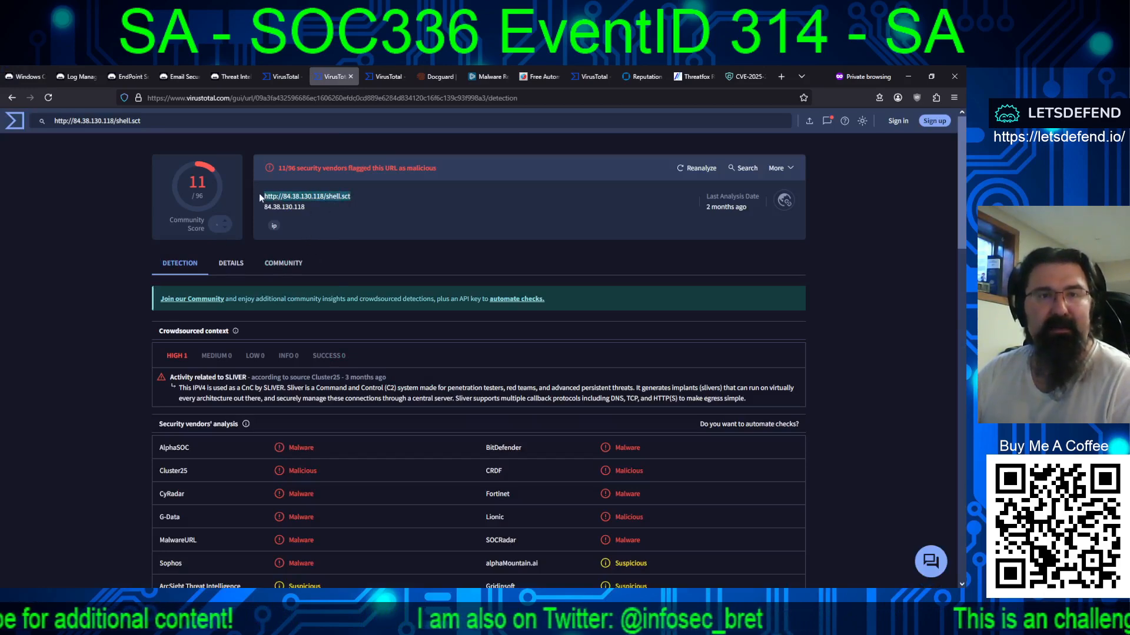
left_click(25, 76)
left_click(328, 239)
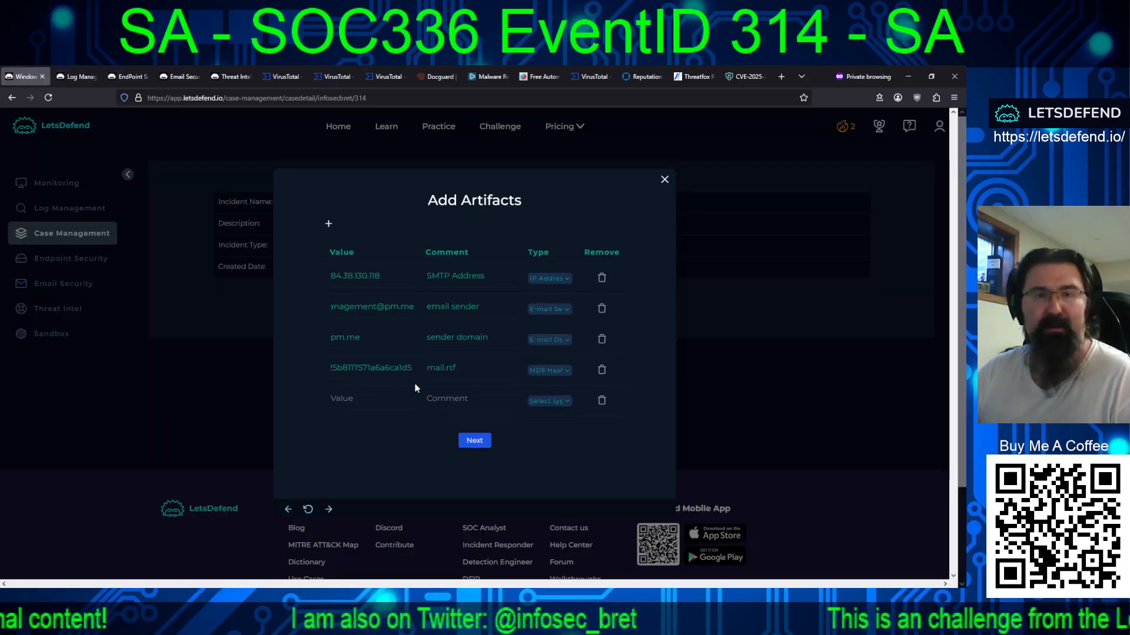
left_click(387, 399)
type("http://84.38.130.118/shell.sct")
left_click(454, 404)
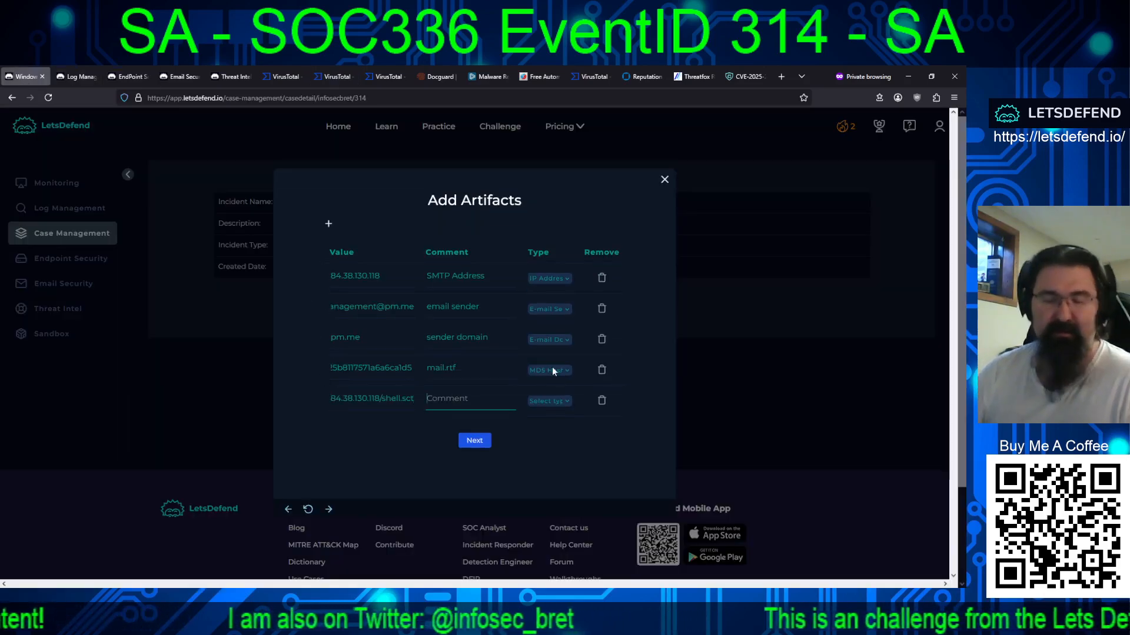
type("malware url")
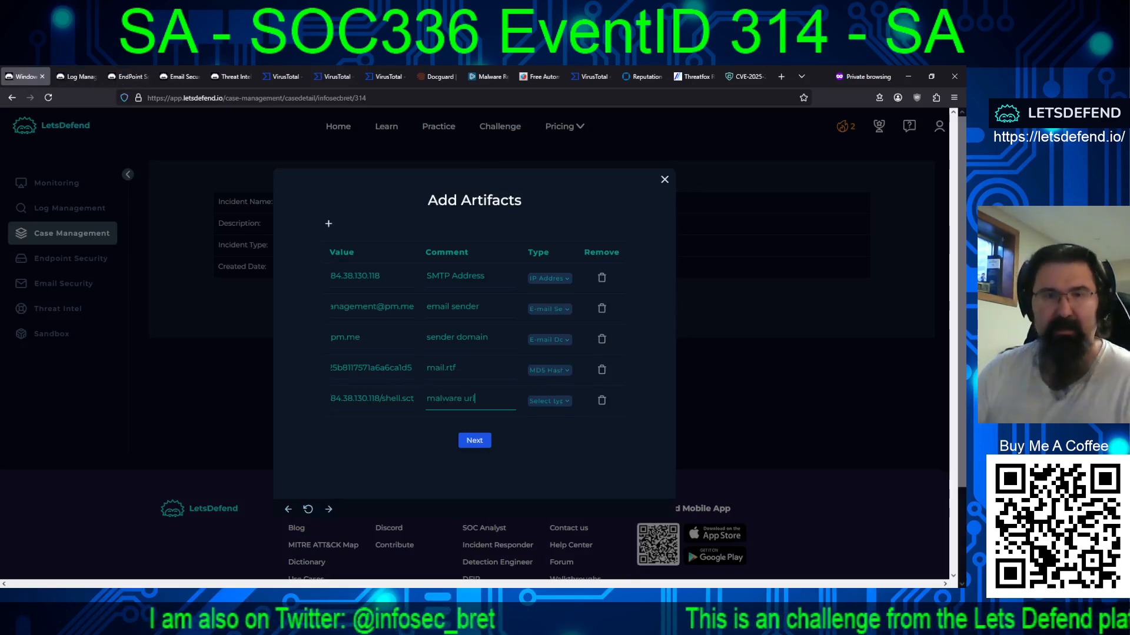
left_click(557, 401)
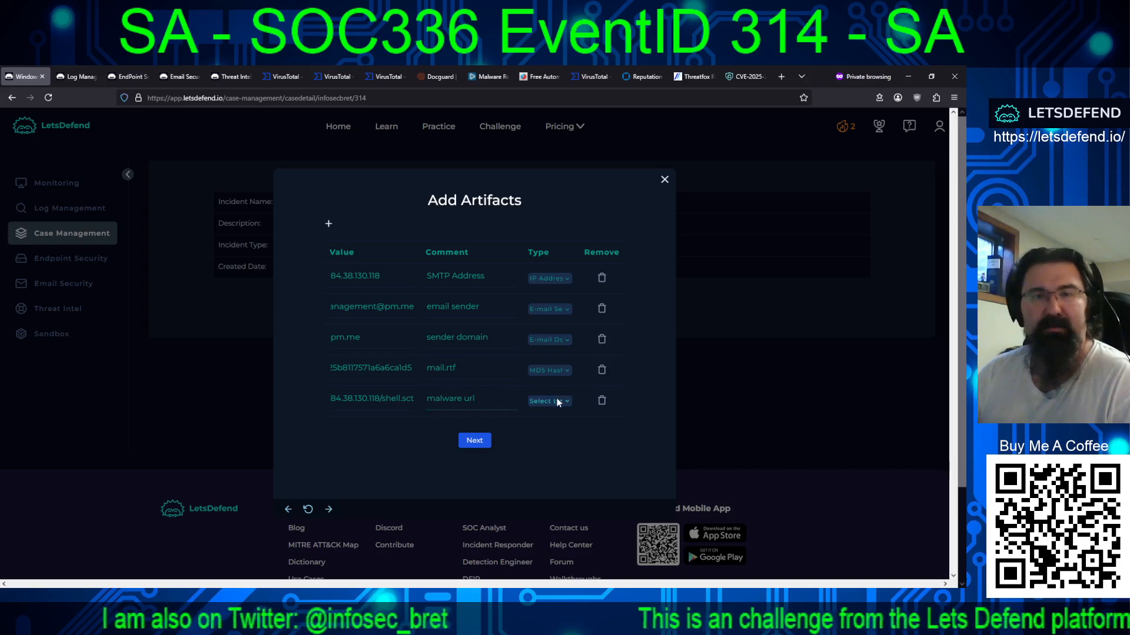
left_click(541, 425)
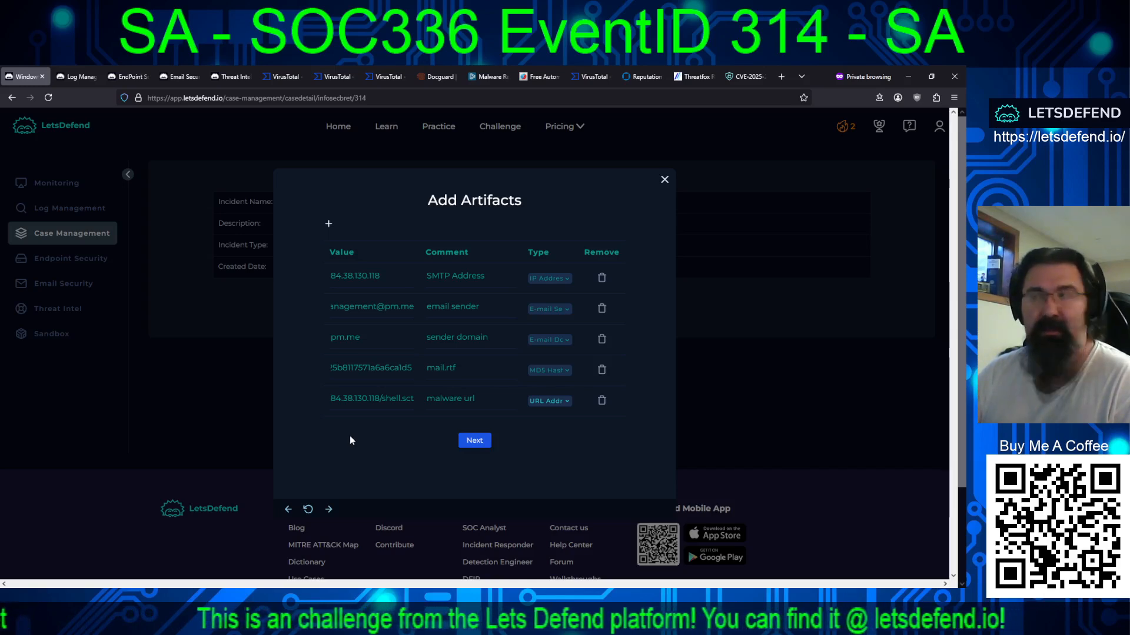
- Review the security vendors' verdicts for the shell.sct URL in its VirusTotal report
left_click(333, 78)
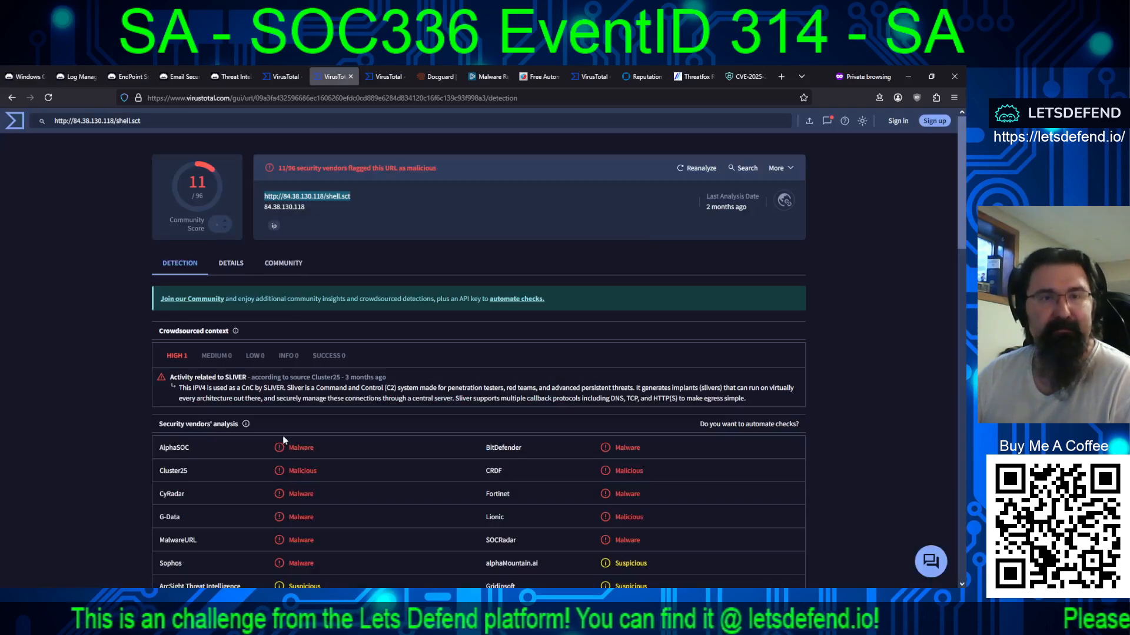
scroll(408, 550, "down", 5)
scroll(419, 480, "down", 6)
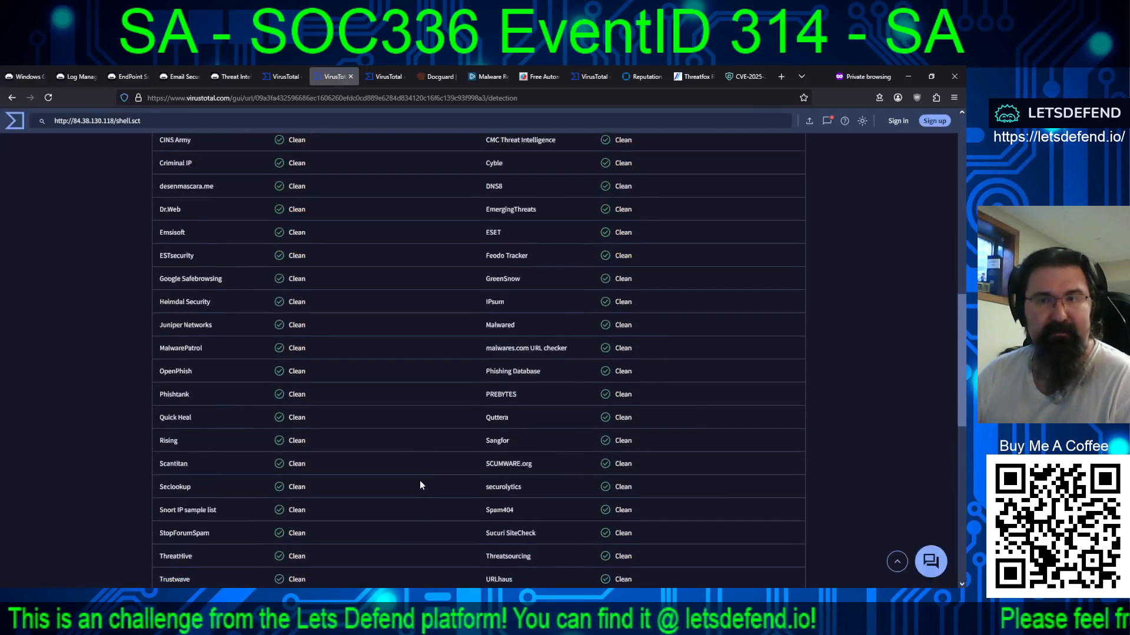
scroll(411, 522, "down", 3)
scroll(389, 492, "up", 14)
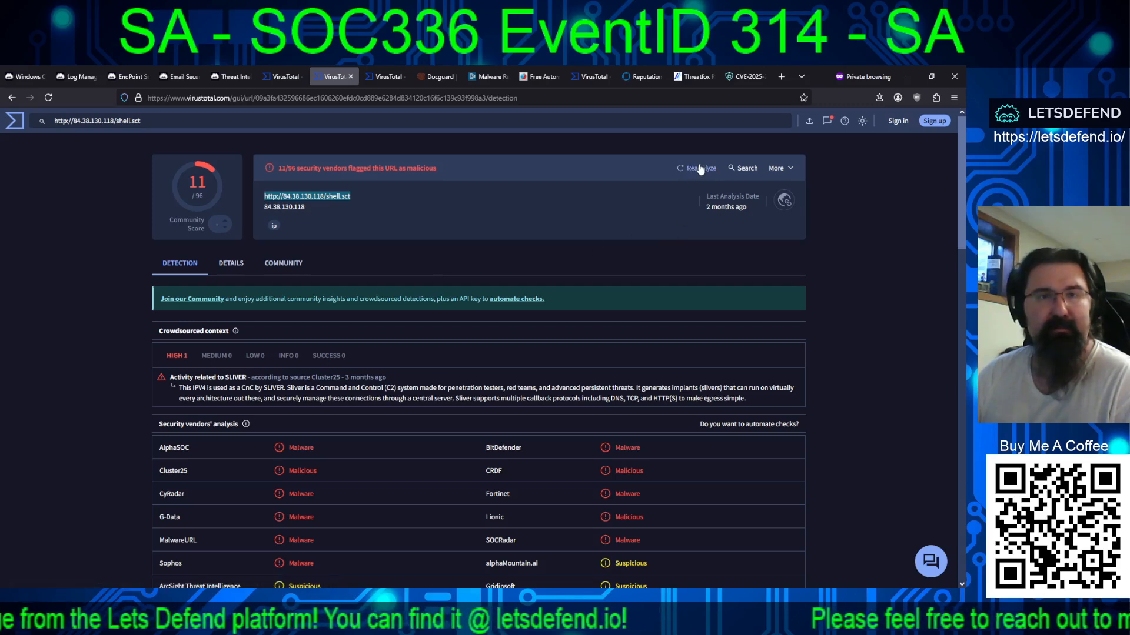
- Examine the details, relations and community comments for 84.38.130.118 in its VirusTotal report
left_click(386, 77)
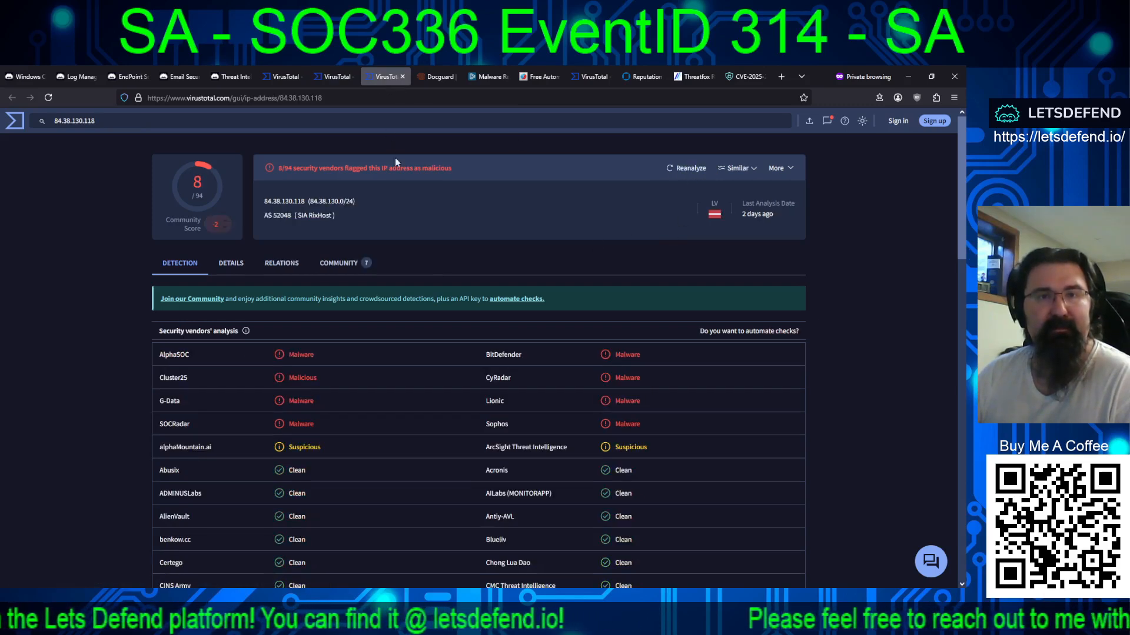
left_click(233, 265)
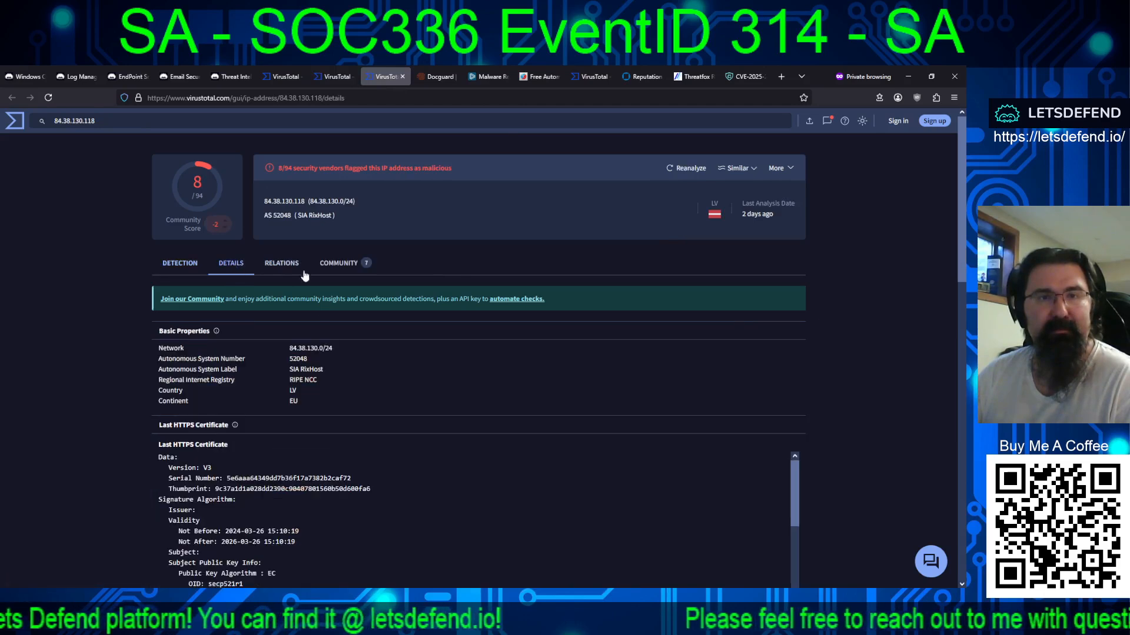
left_click(285, 268)
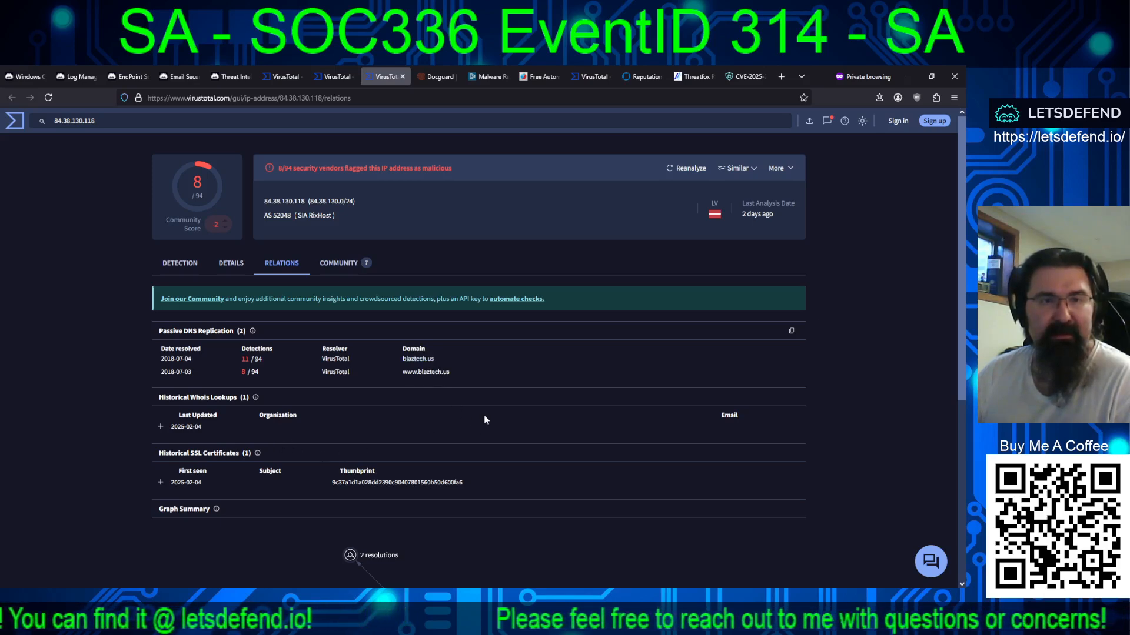
scroll(484, 418, "down", 5)
scroll(477, 406, "up", 5)
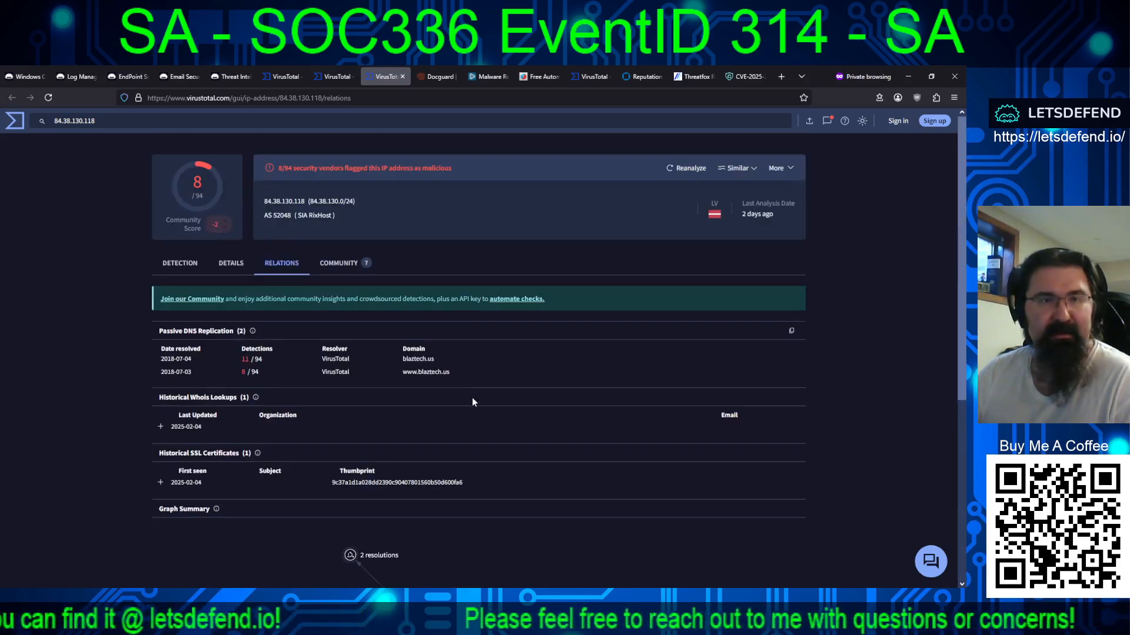
left_click(331, 274)
scroll(471, 444, "down", 5)
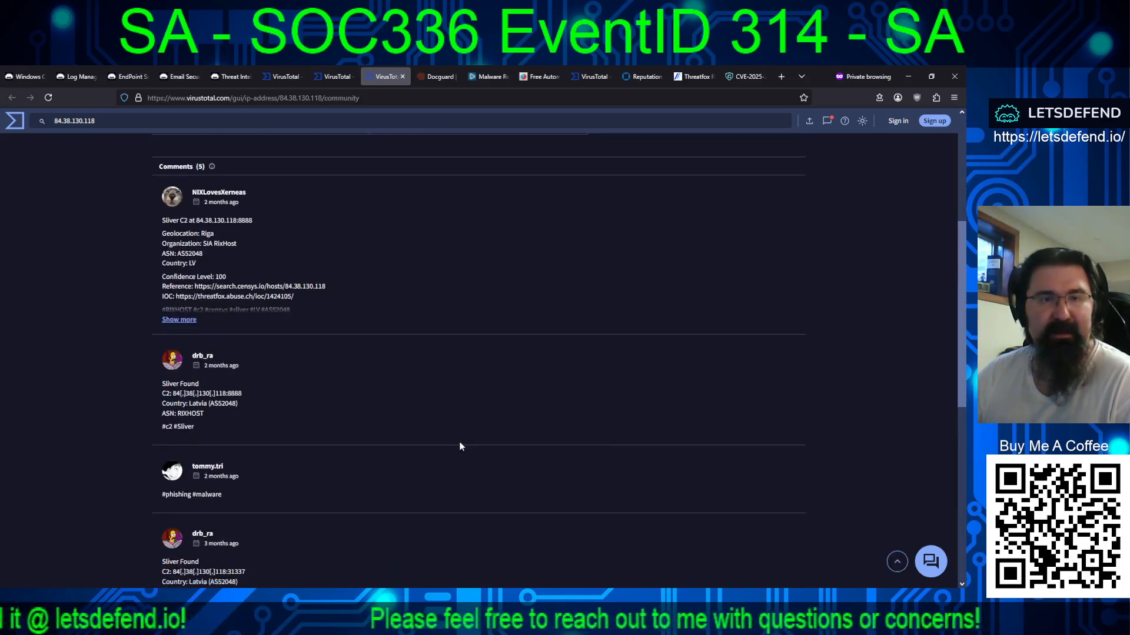
scroll(460, 446, "down", 5)
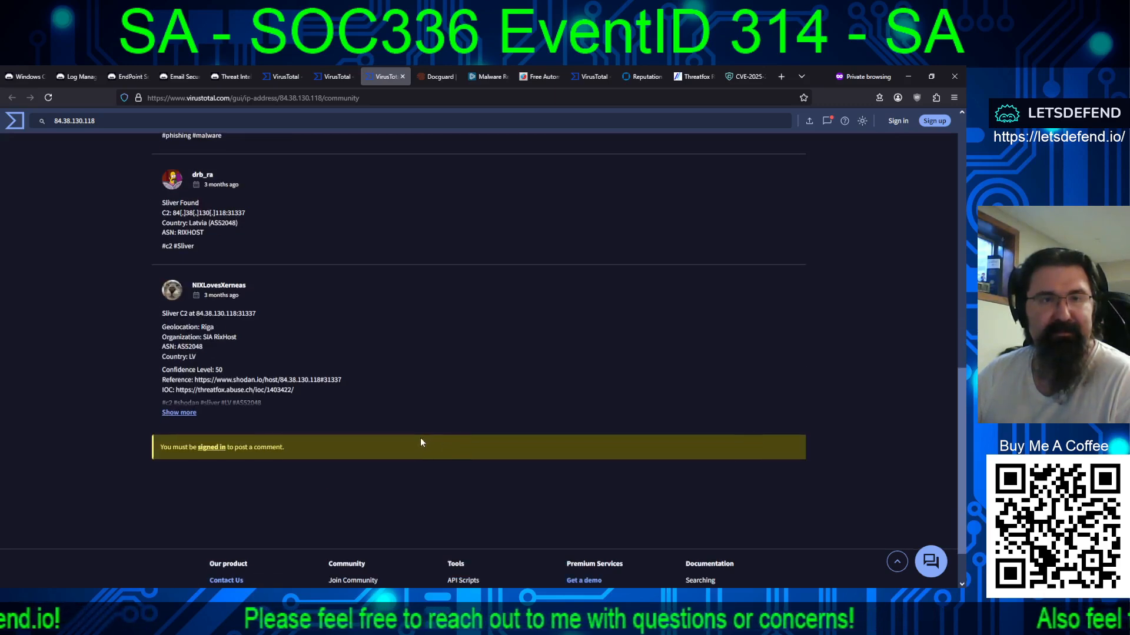
scroll(421, 443, "up", 6)
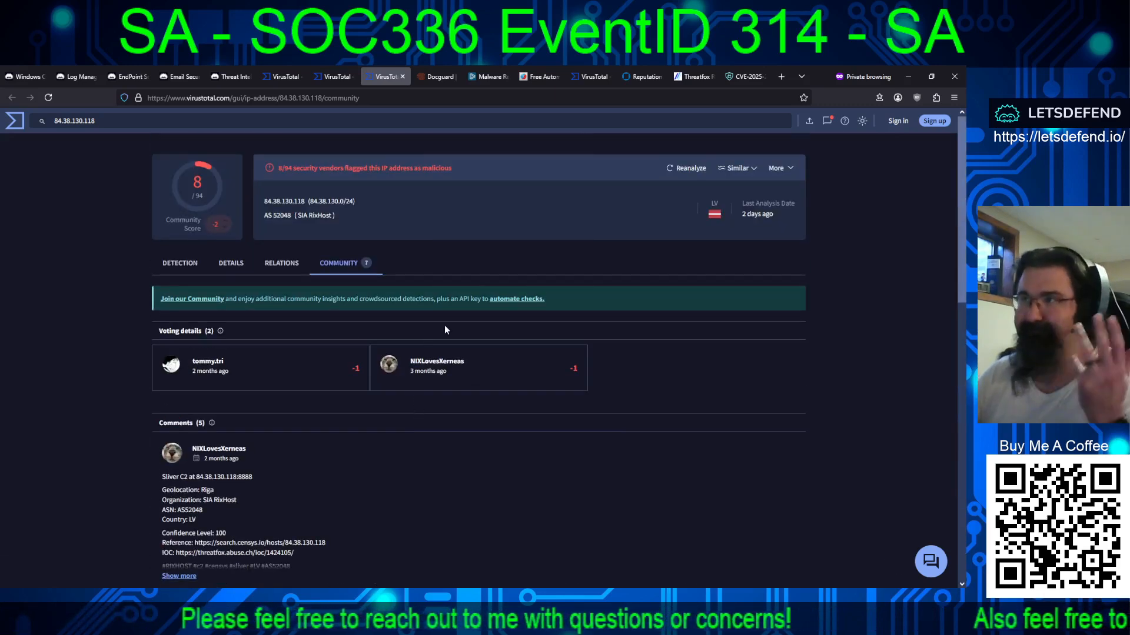
- Submit the case's artifacts and begin the analyst note with "apparent RCE from mail.rtf, email removed"
left_click(23, 81)
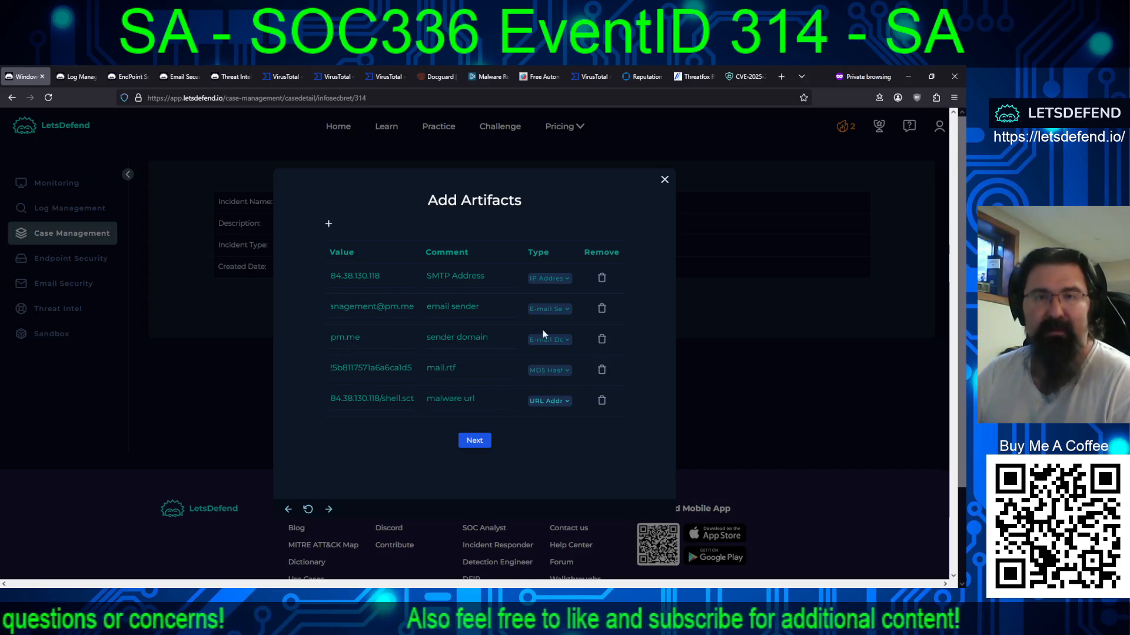
left_click(475, 440)
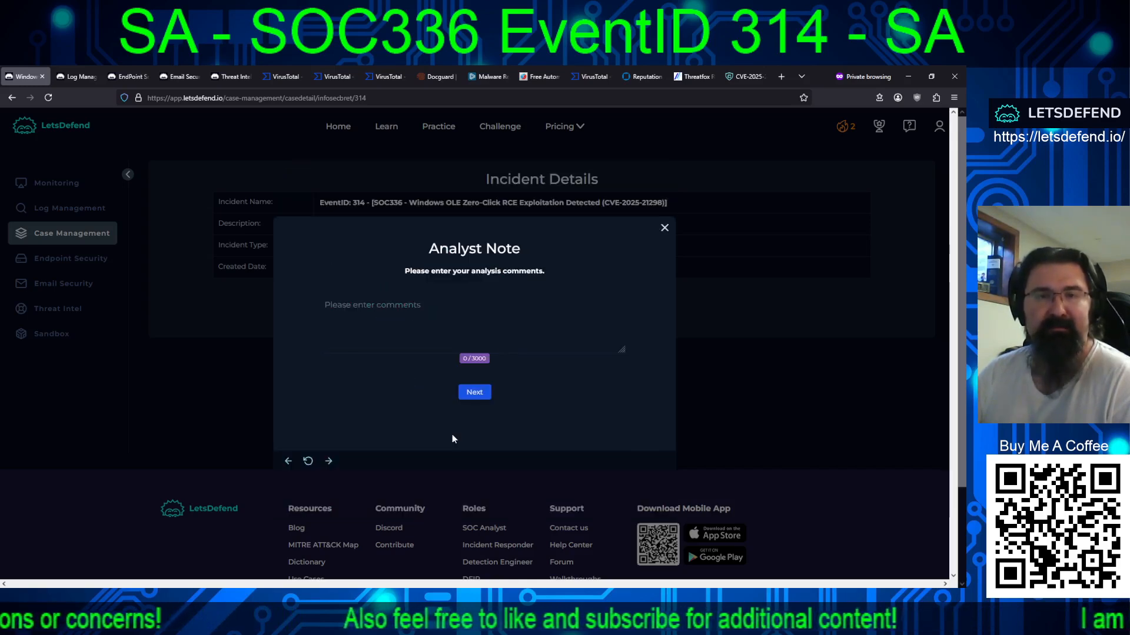
left_click(388, 325)
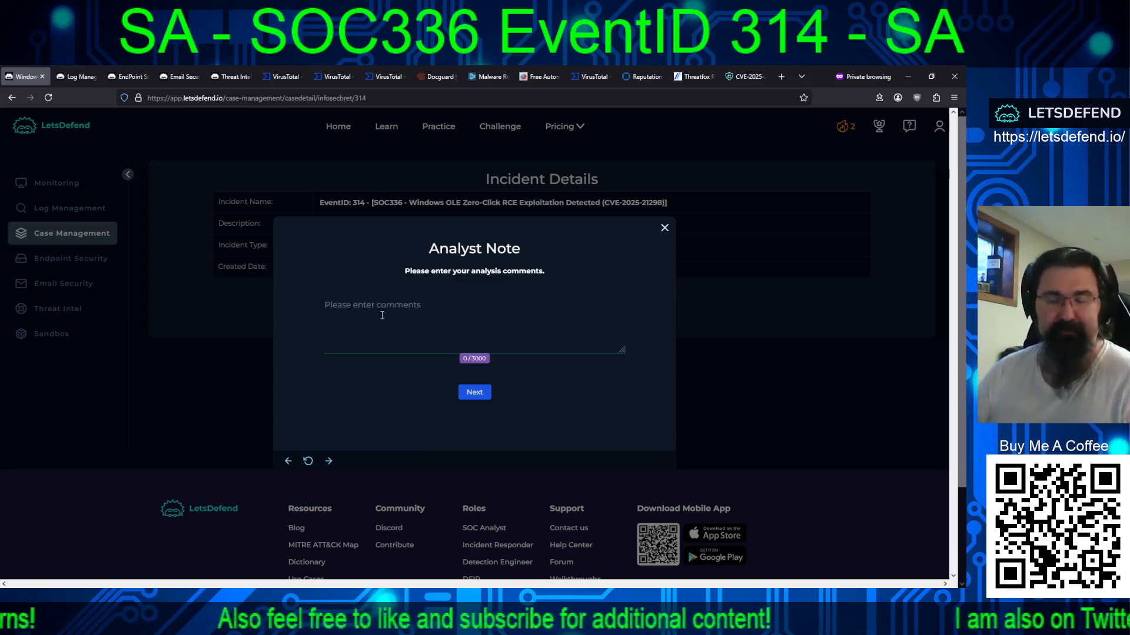
type("apparent ")
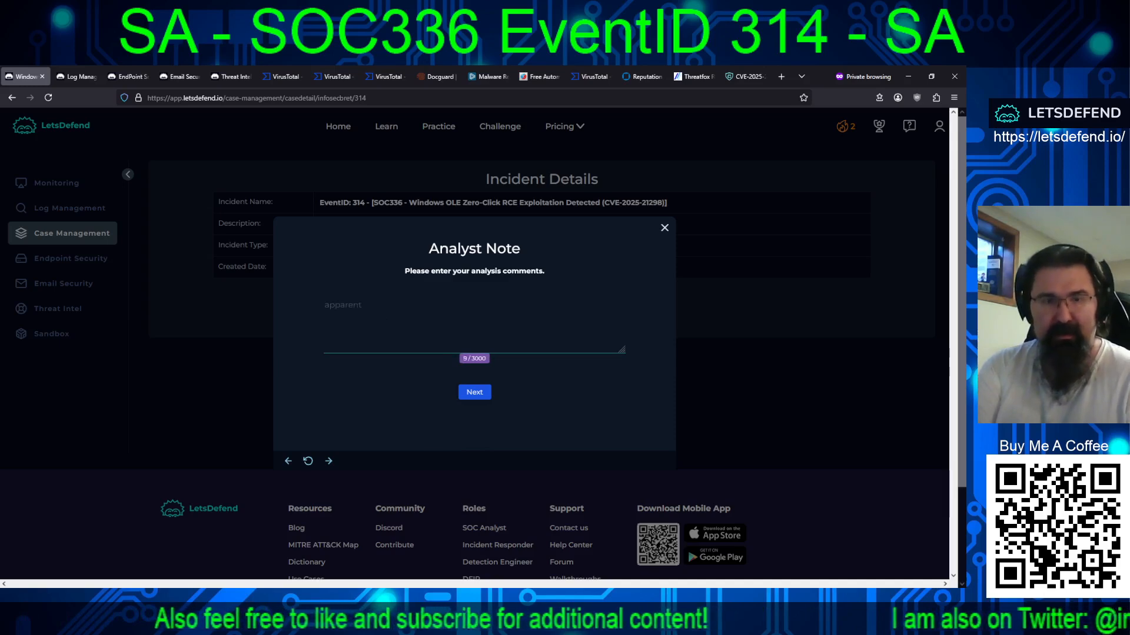
type("RCE from m")
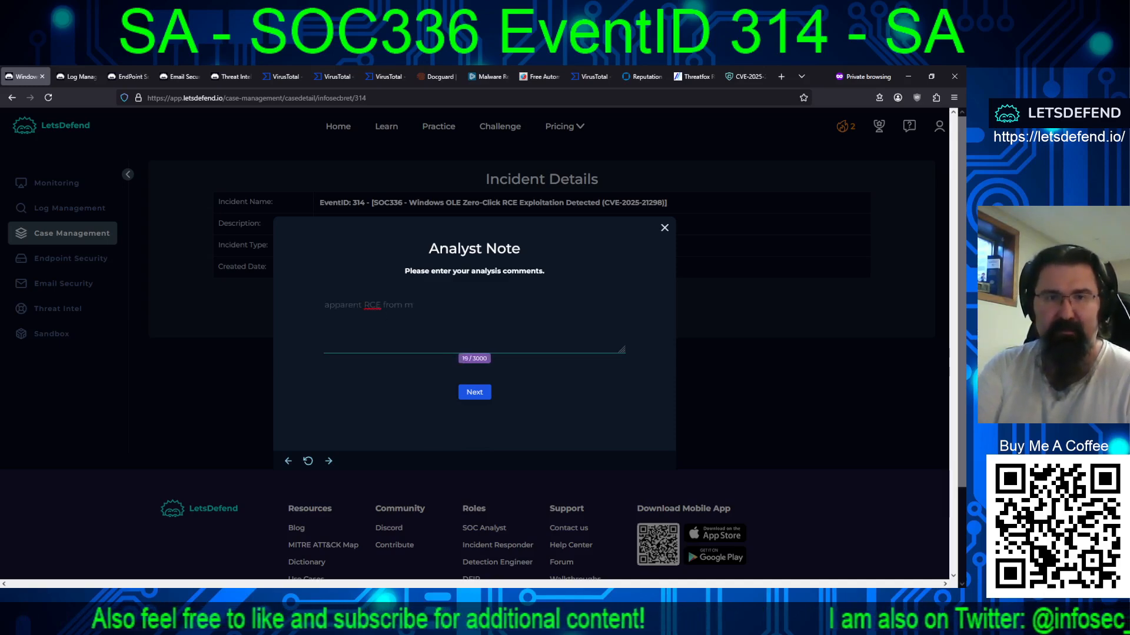
type("ail")
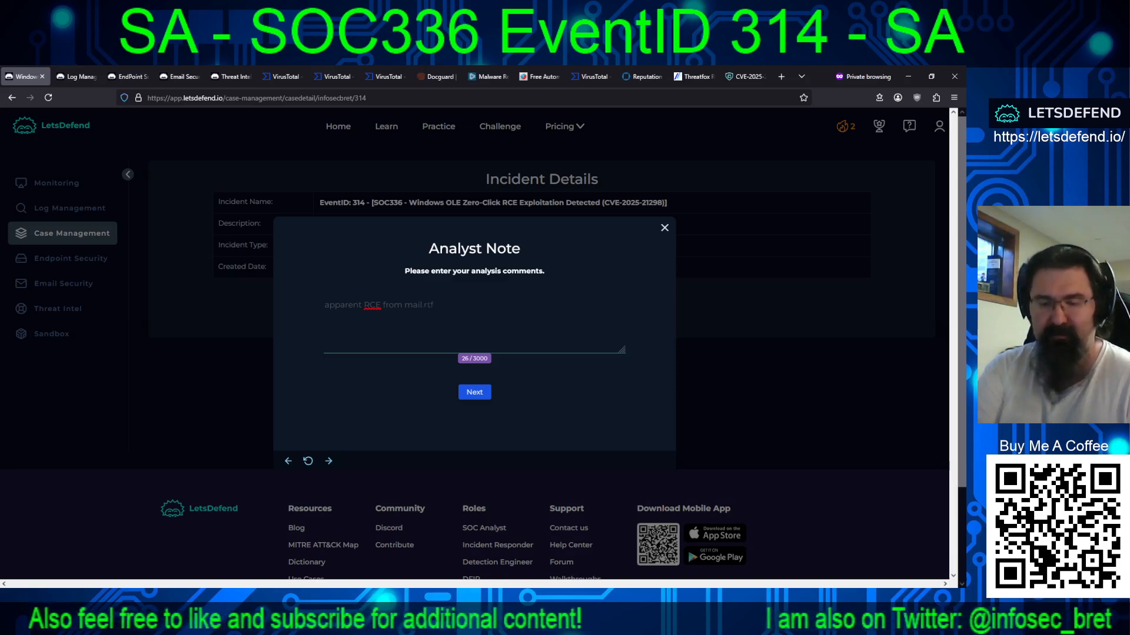
type(" rtf, mail")
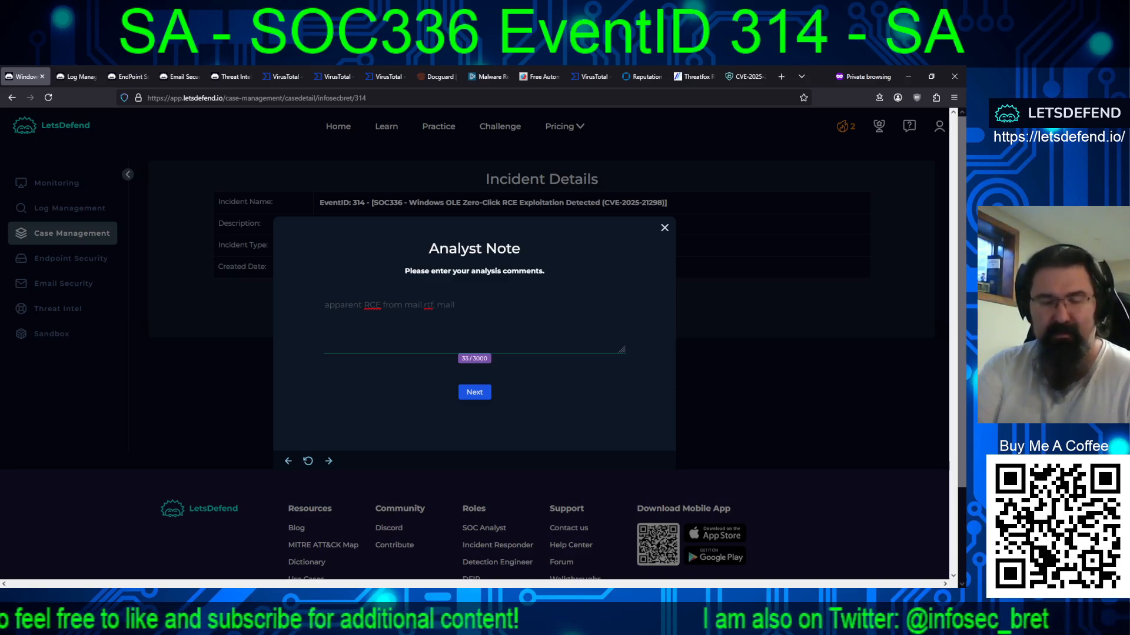
key("BackSpace")
key("BackSpace")
key("BackSpace")
key("BackSpace")
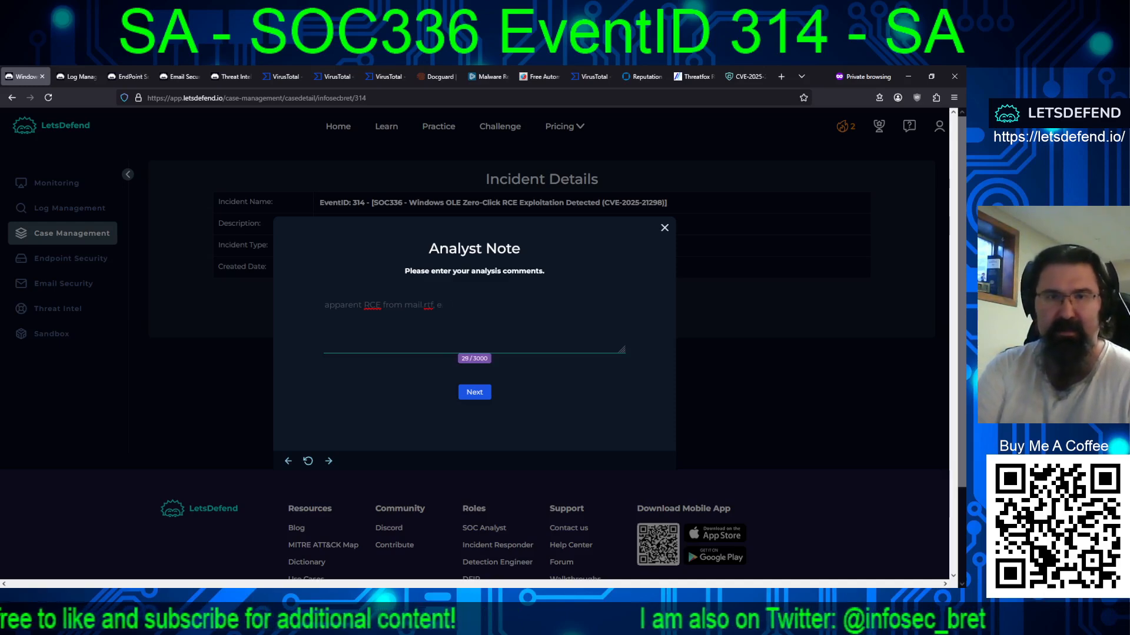
type("email removed")
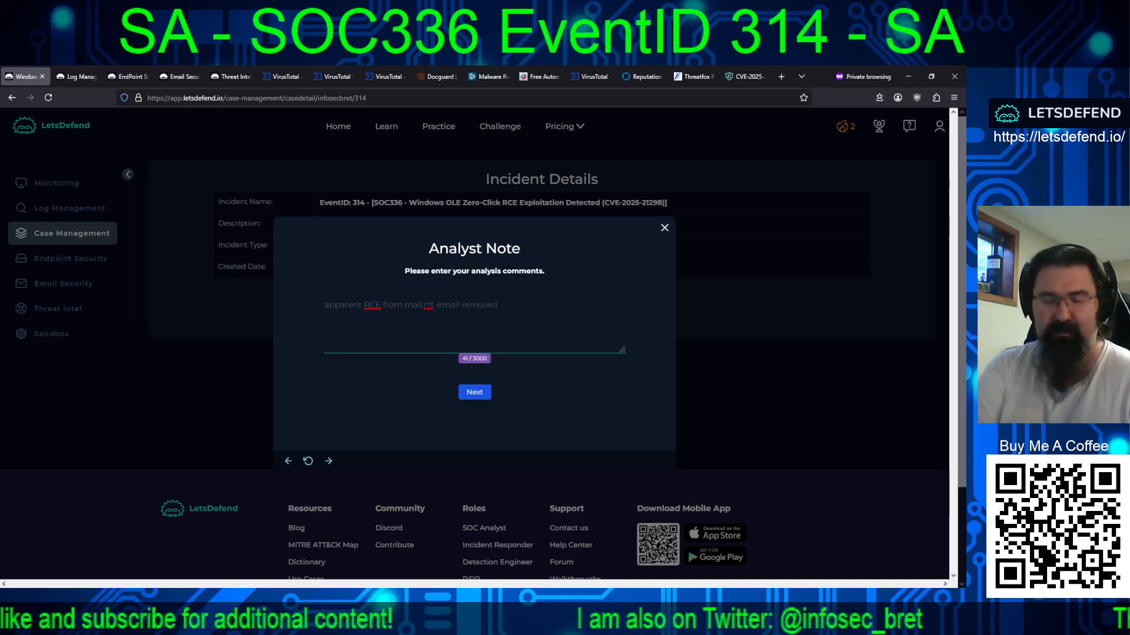
- Continue the analyst note with "and system quarantined, no other host appears to have communuicated with"
type(" and system ")
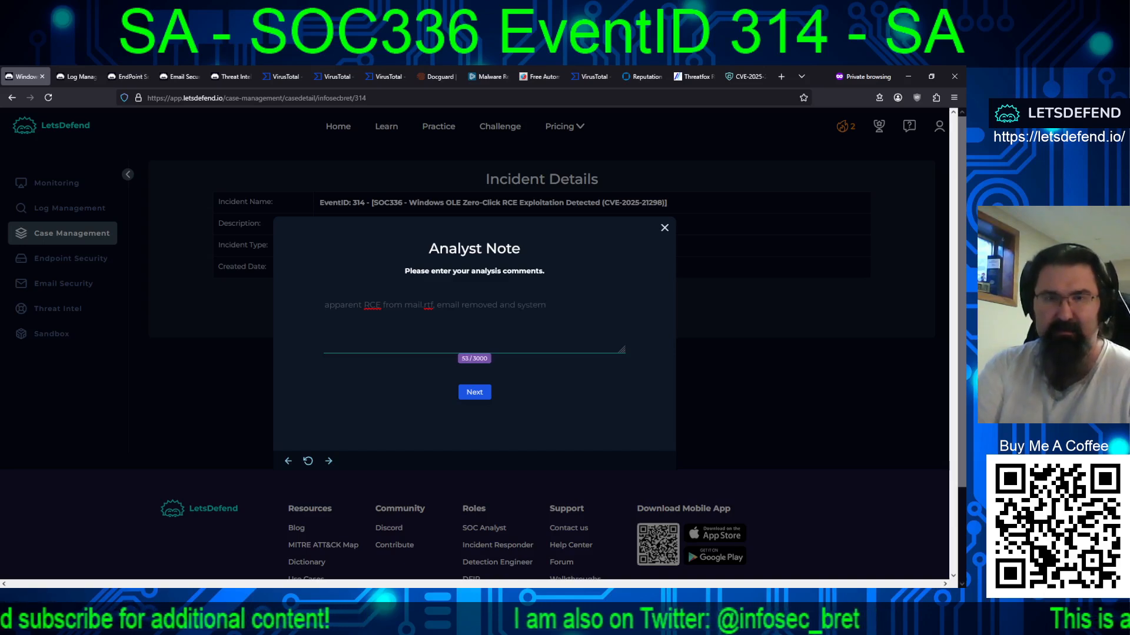
type("quarantined")
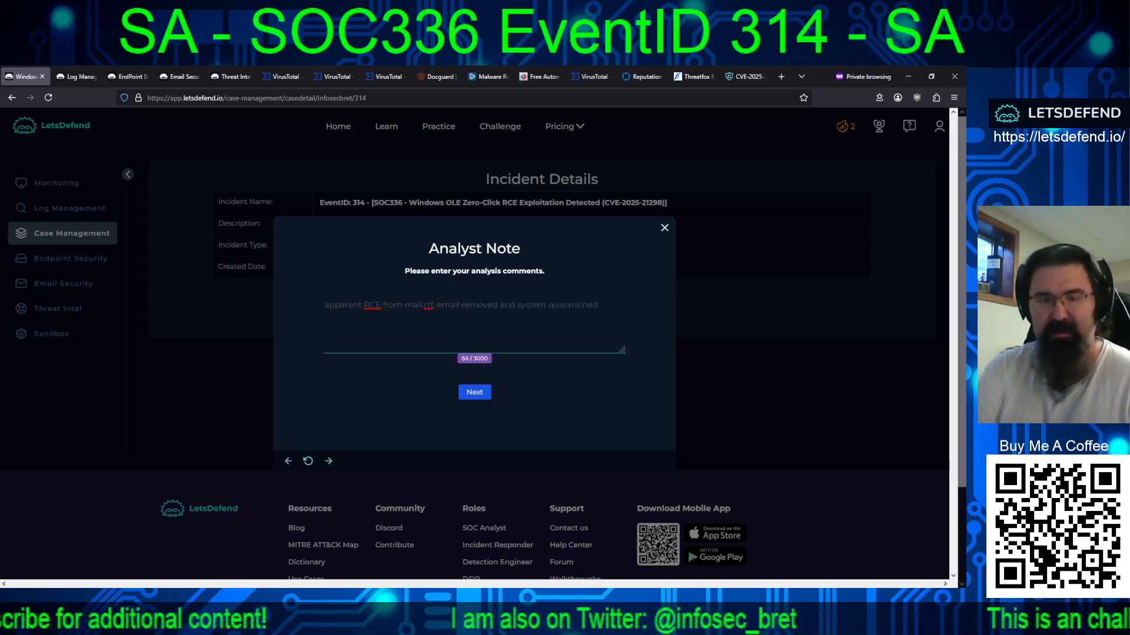
type(", no other h")
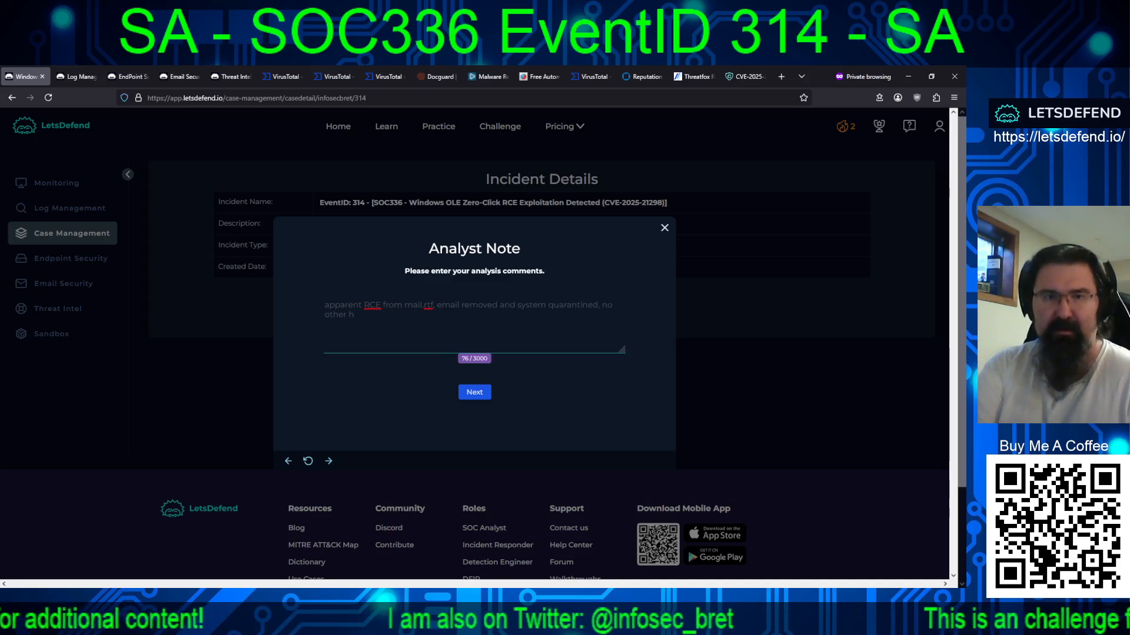
type("ost appears to ha")
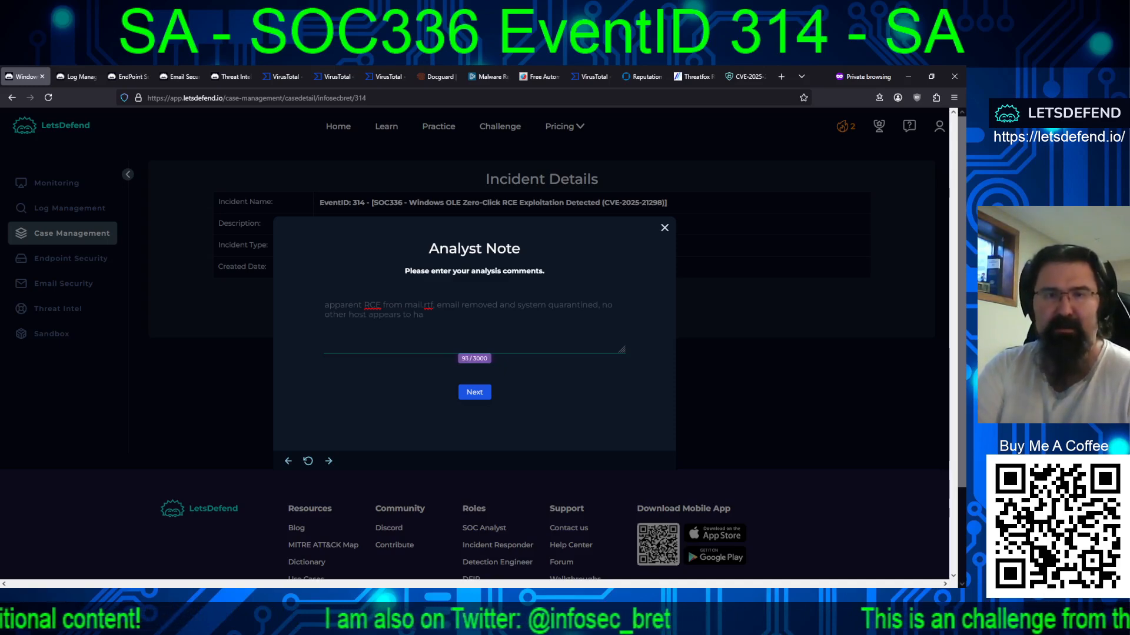
type("ve communuicate")
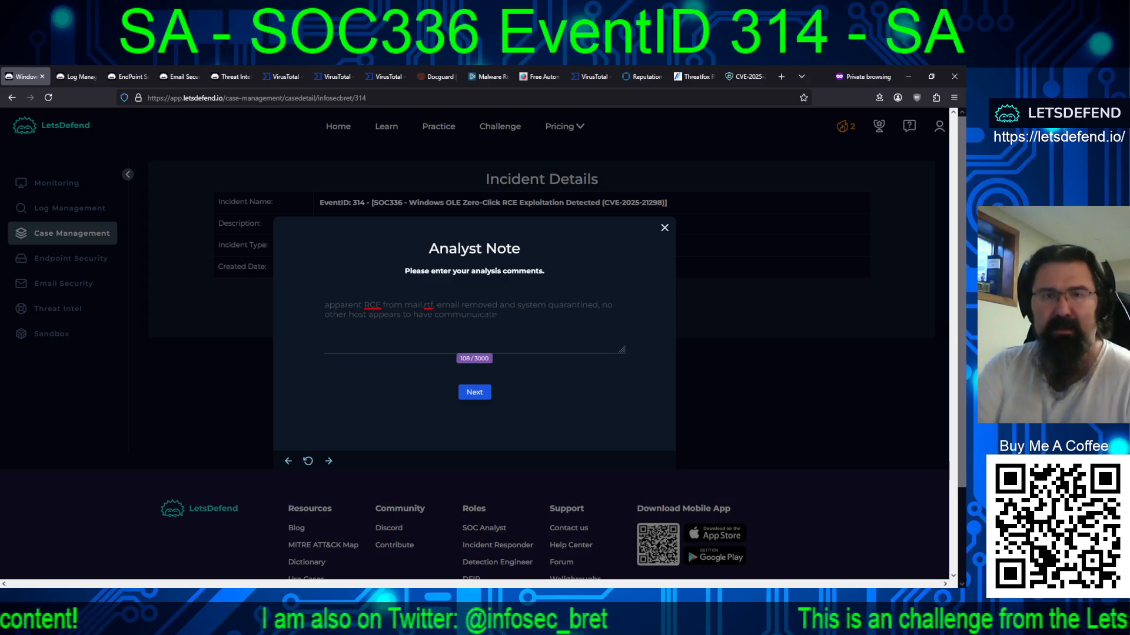
type("d with")
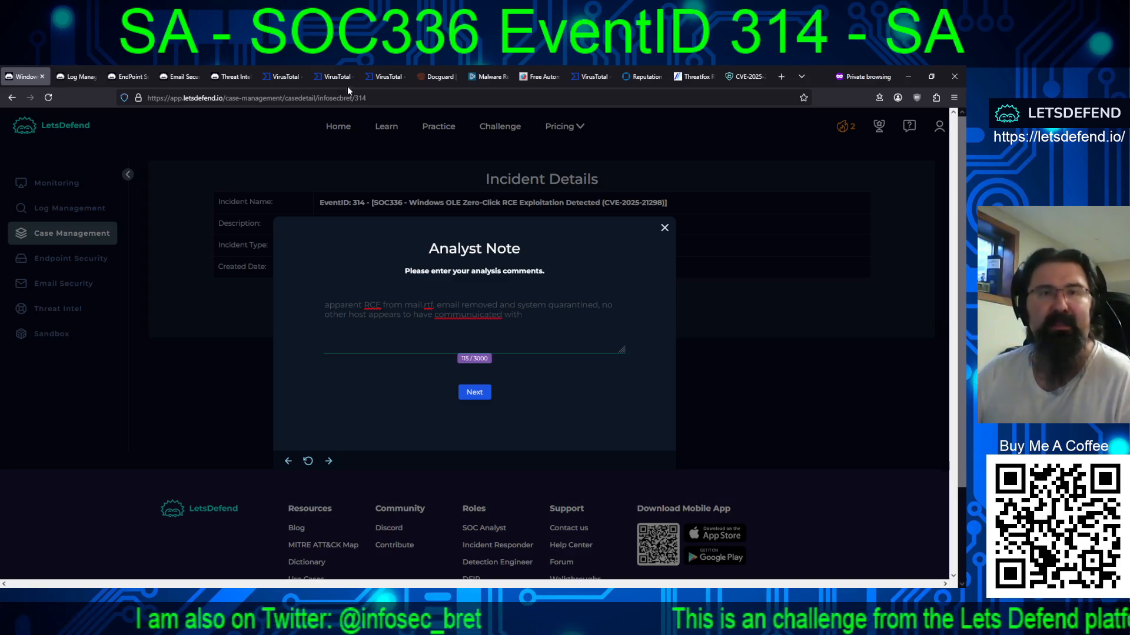
- Copy the IP address 84.38.130.118 from its VirusTotal report and append it to the analyst note
left_click(385, 77)
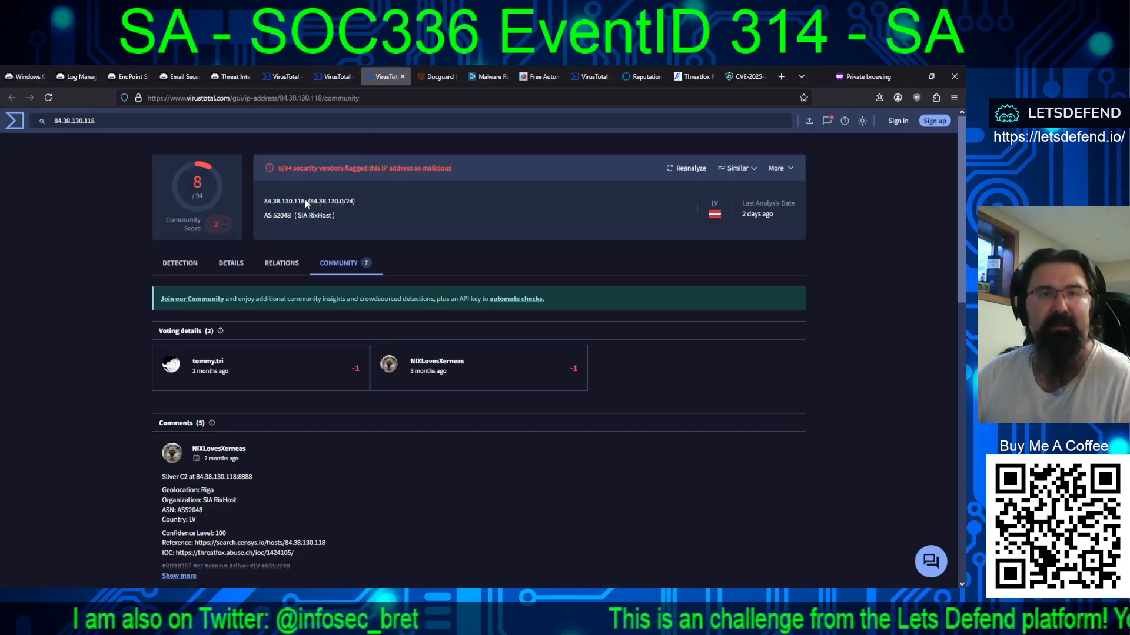
left_click_drag(305, 200, 262, 203)
key("ctrl+c")
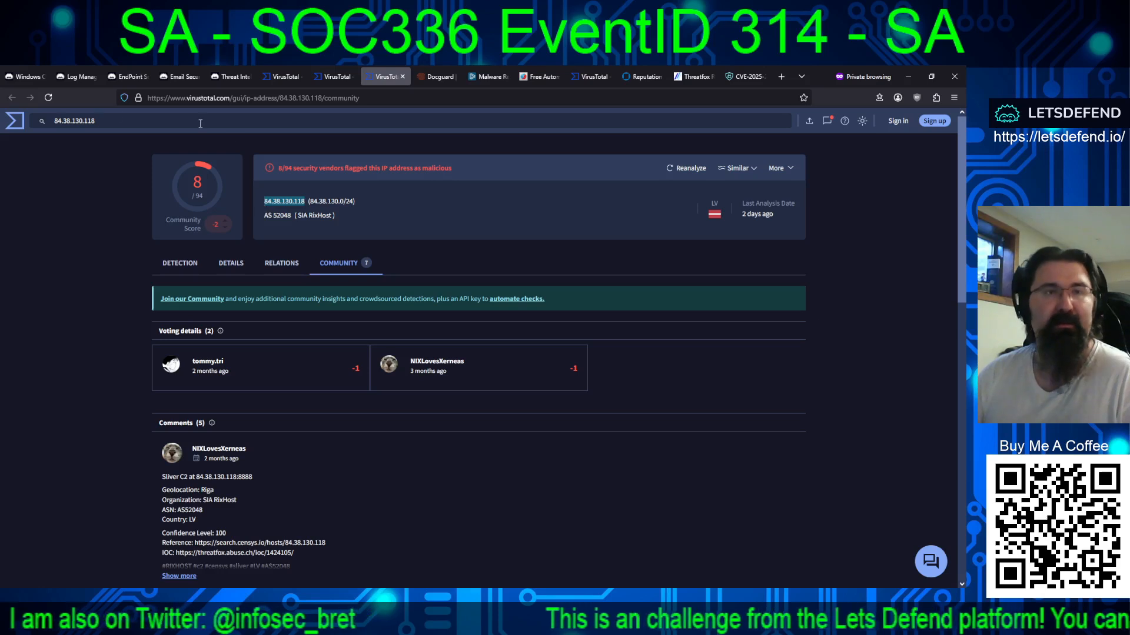
left_click(28, 80)
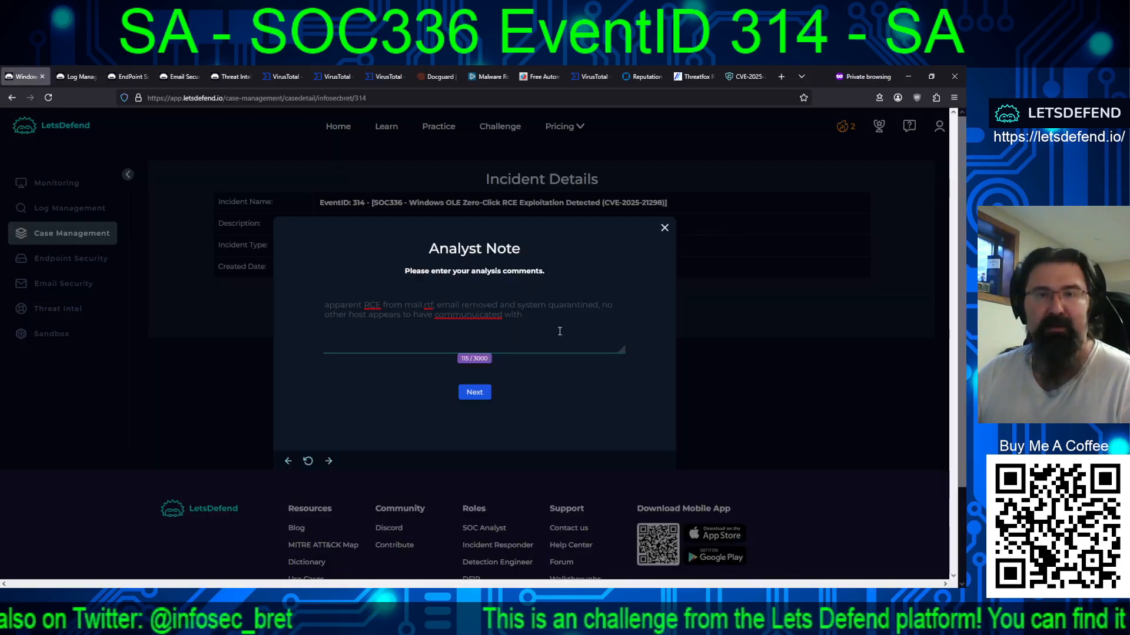
key("ctrl+v")
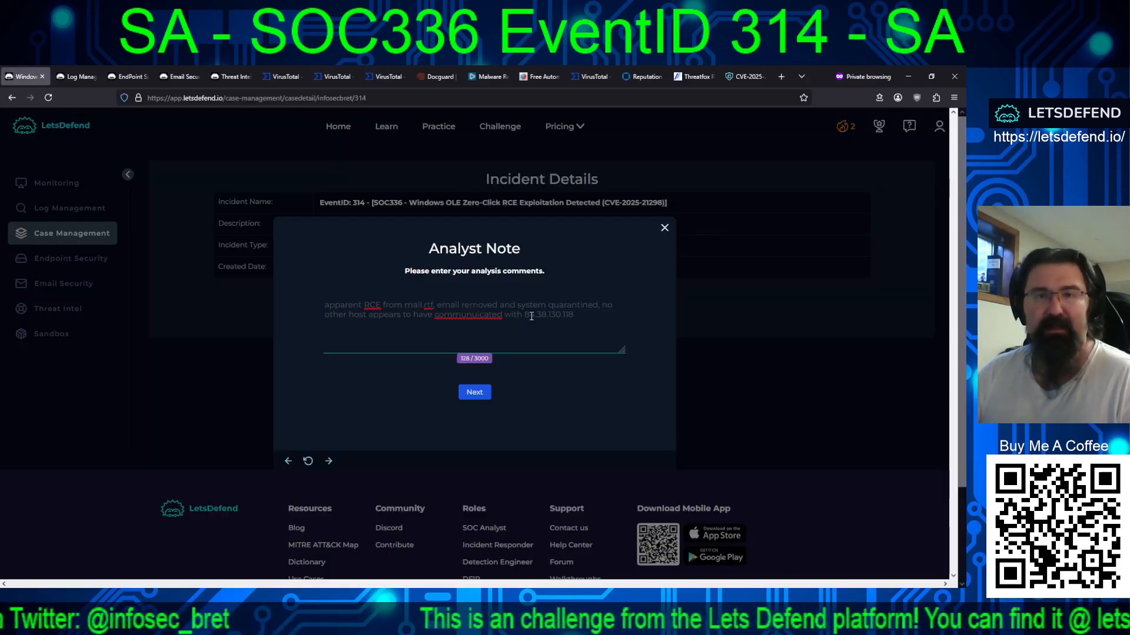
- Defang the IP address in the analyst note as 84[.]38[.]130[.]118 and correct the misspelled word to "communicated"
type("[")
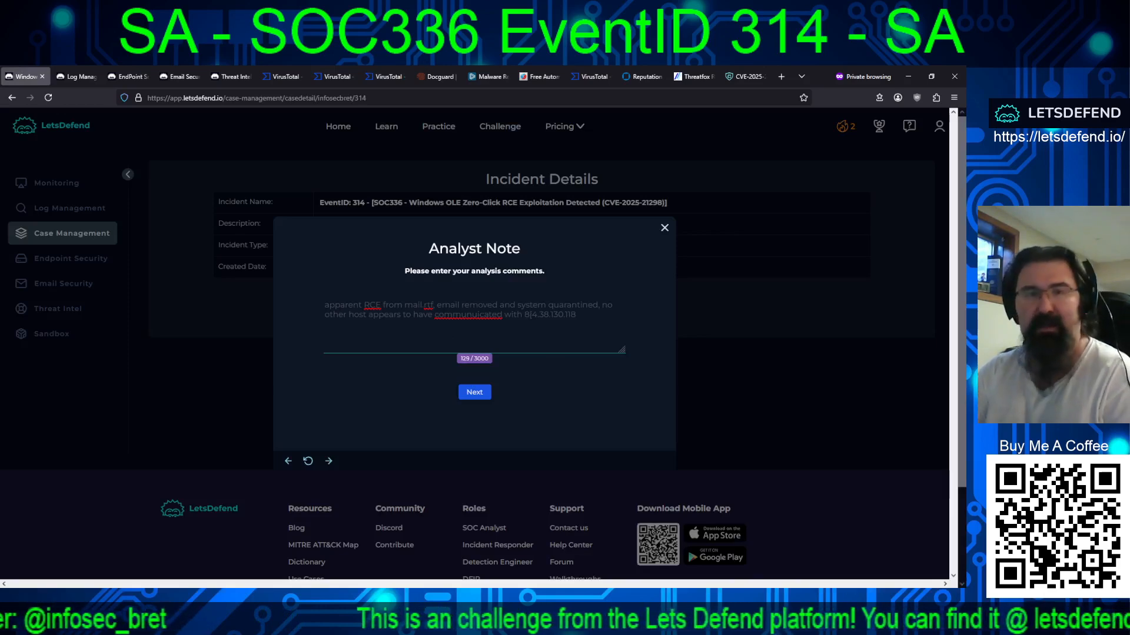
key("BackSpace")
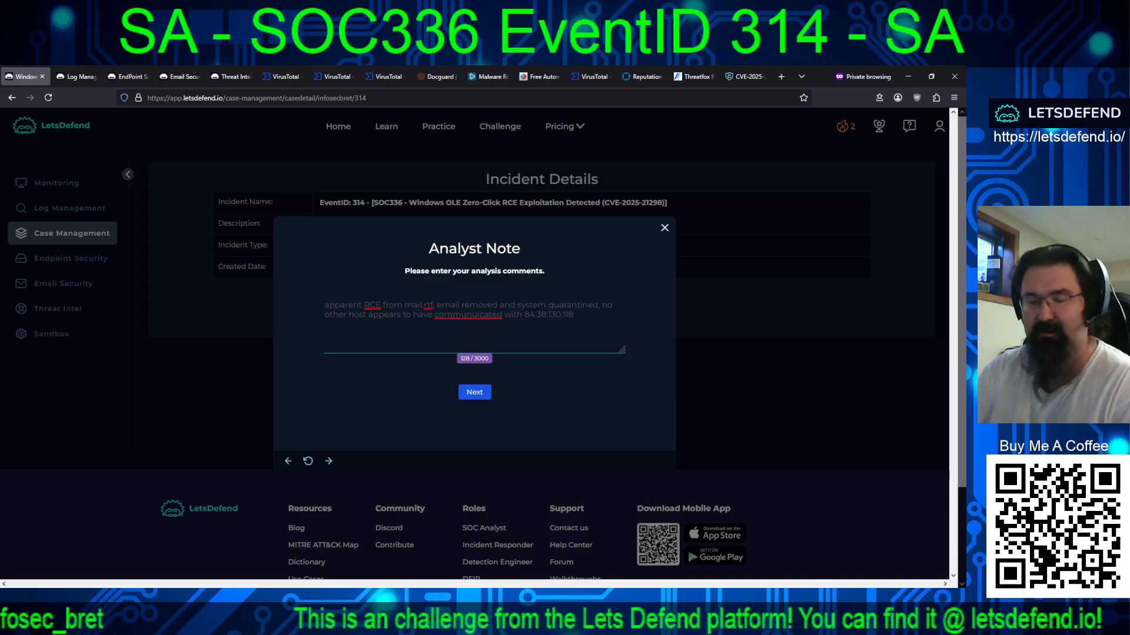
key("Right")
type("[")
key("Right")
type("]38[")
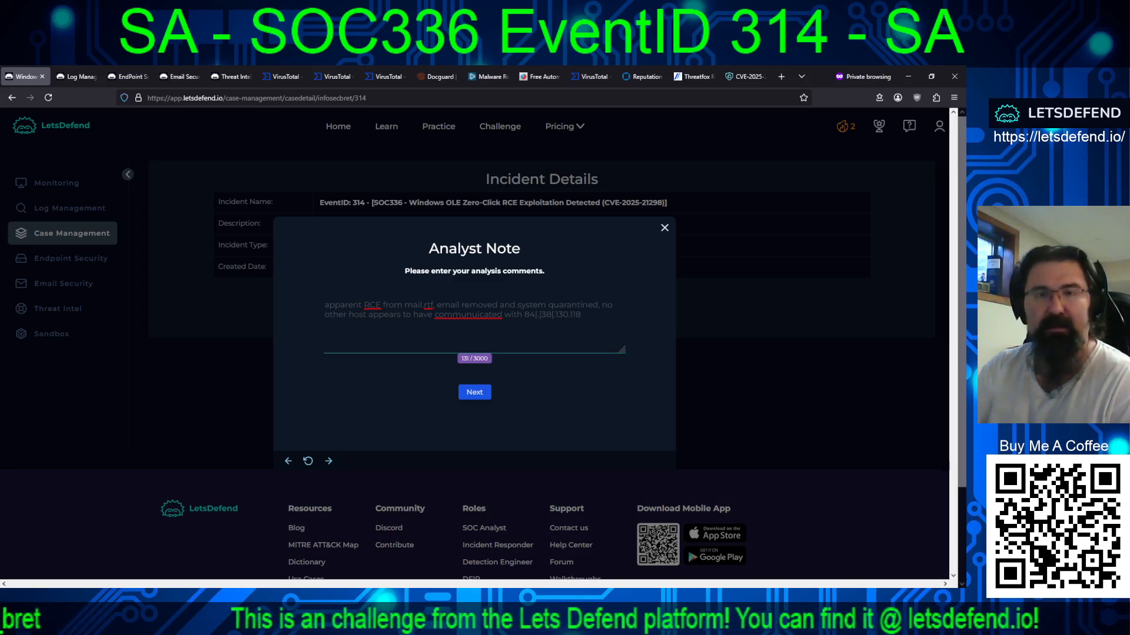
key("Right")
type("]")
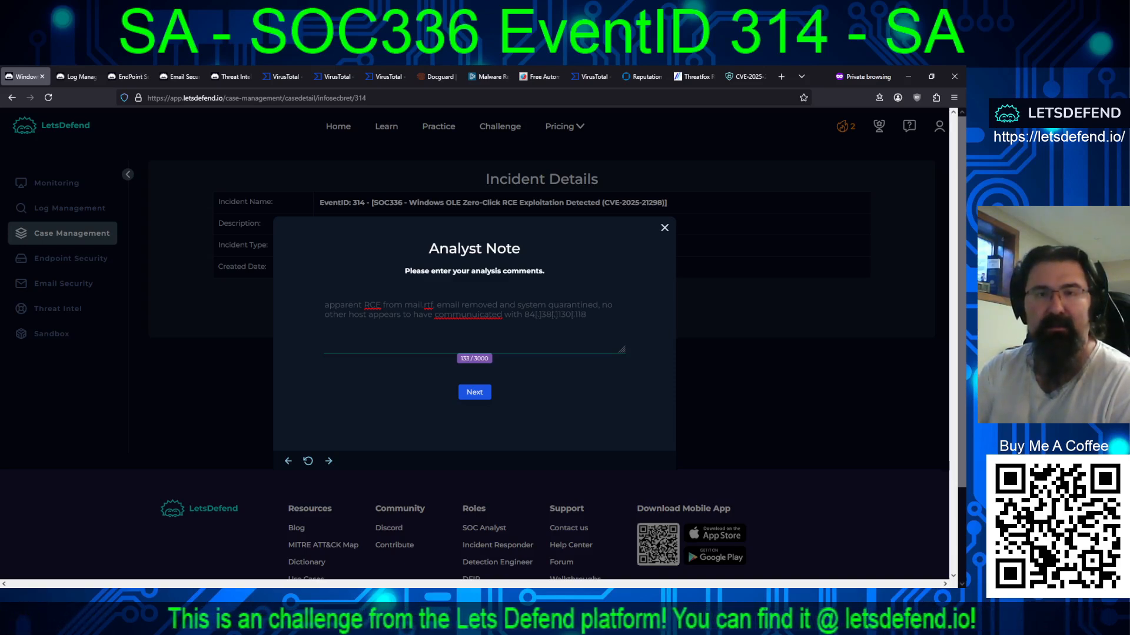
key("Right")
type("]")
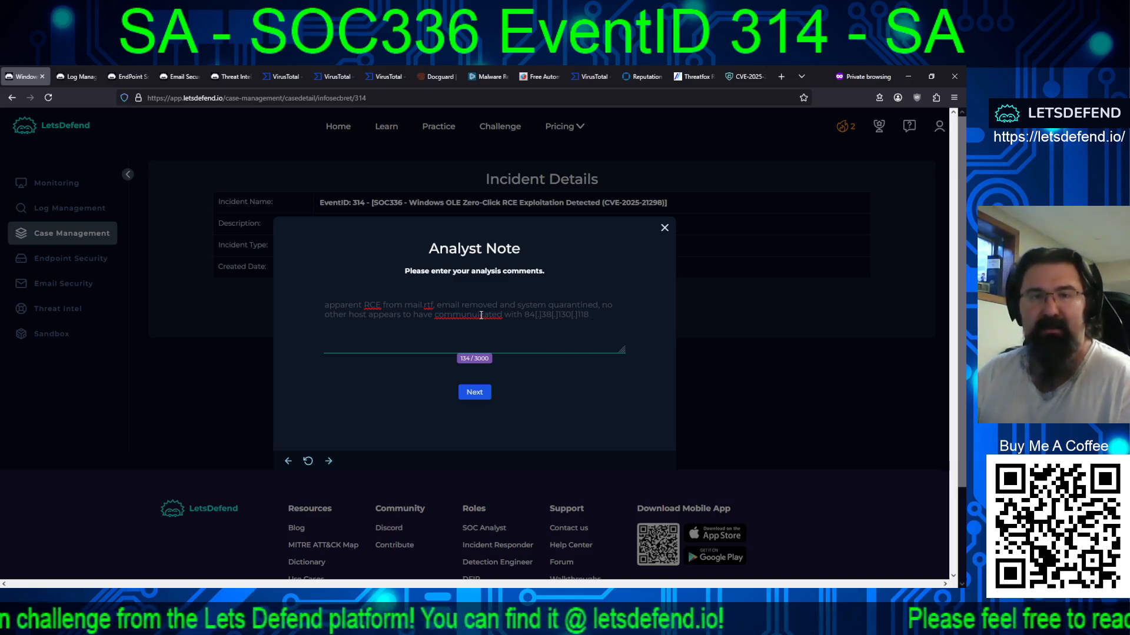
left_click(500, 322)
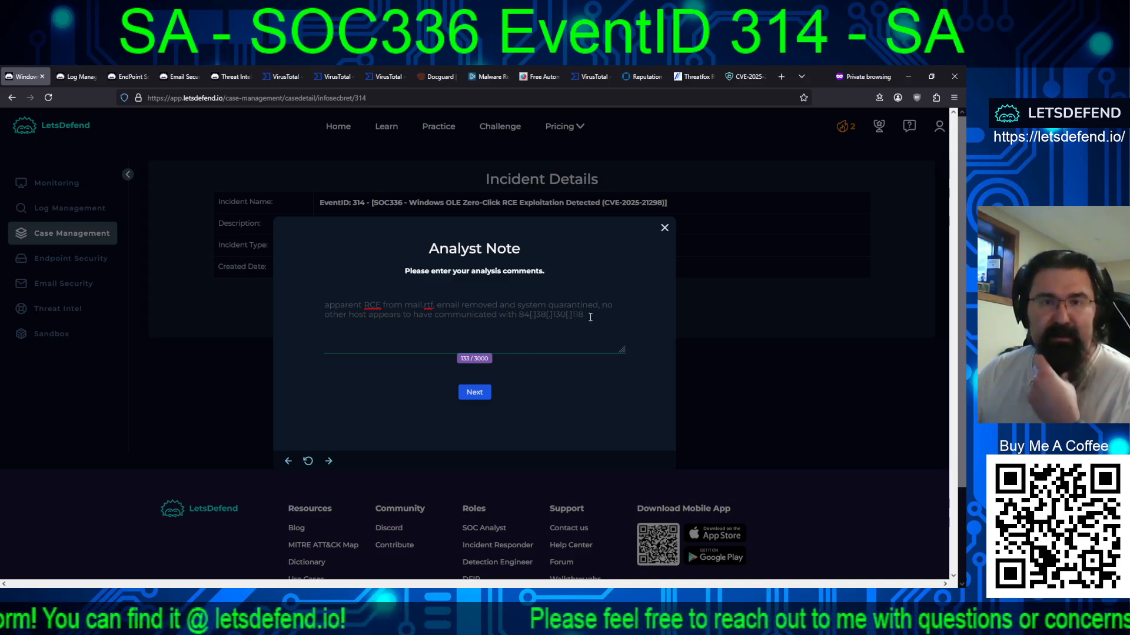
- End the analyst note's first sentence with a period and add "We lack the details around the downloaded adn executed?"
type(". ")
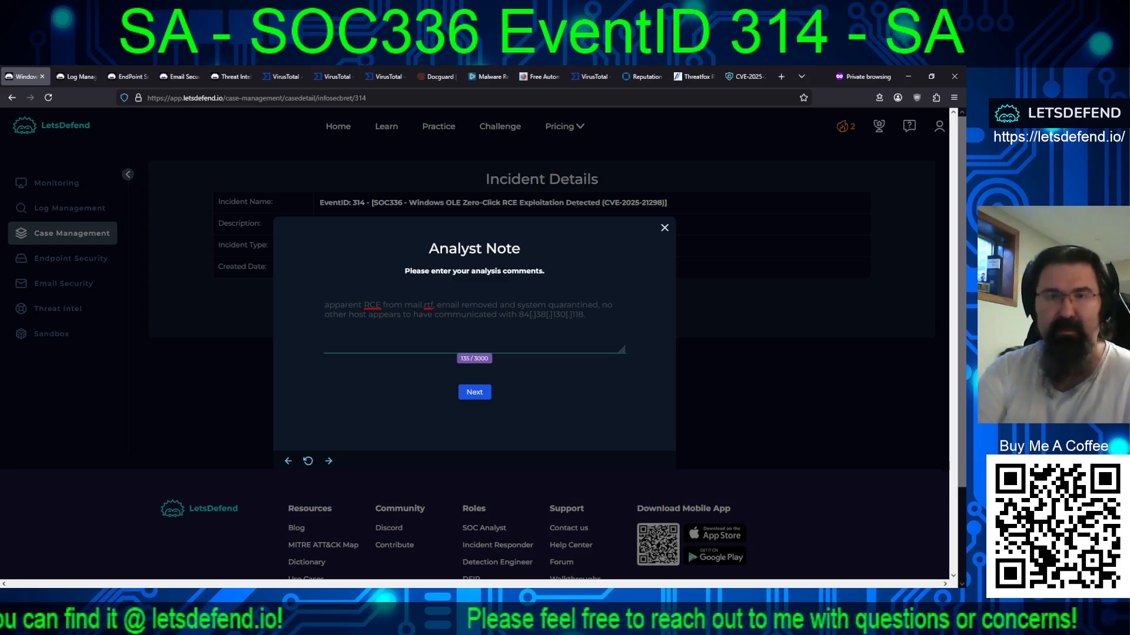
type("We lack the")
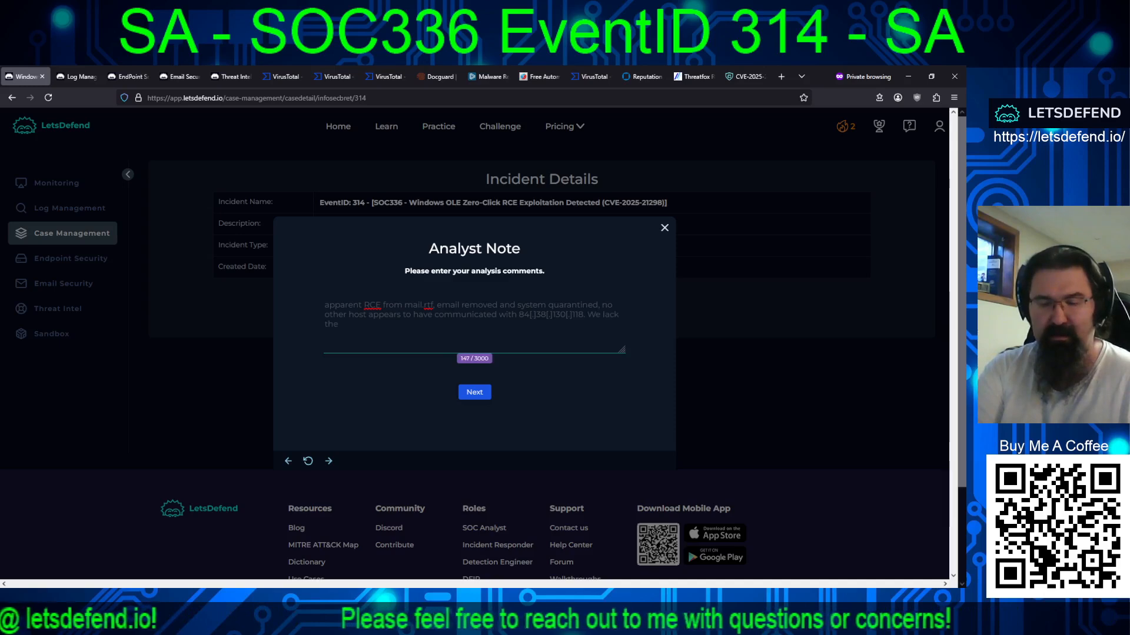
type(" details")
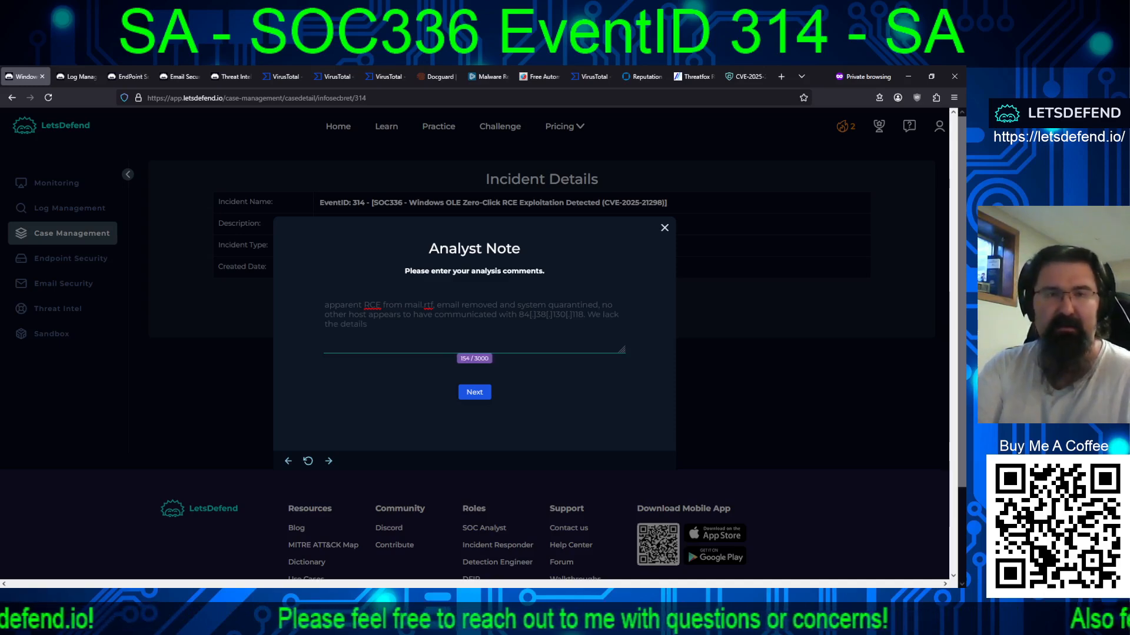
type(" of wha")
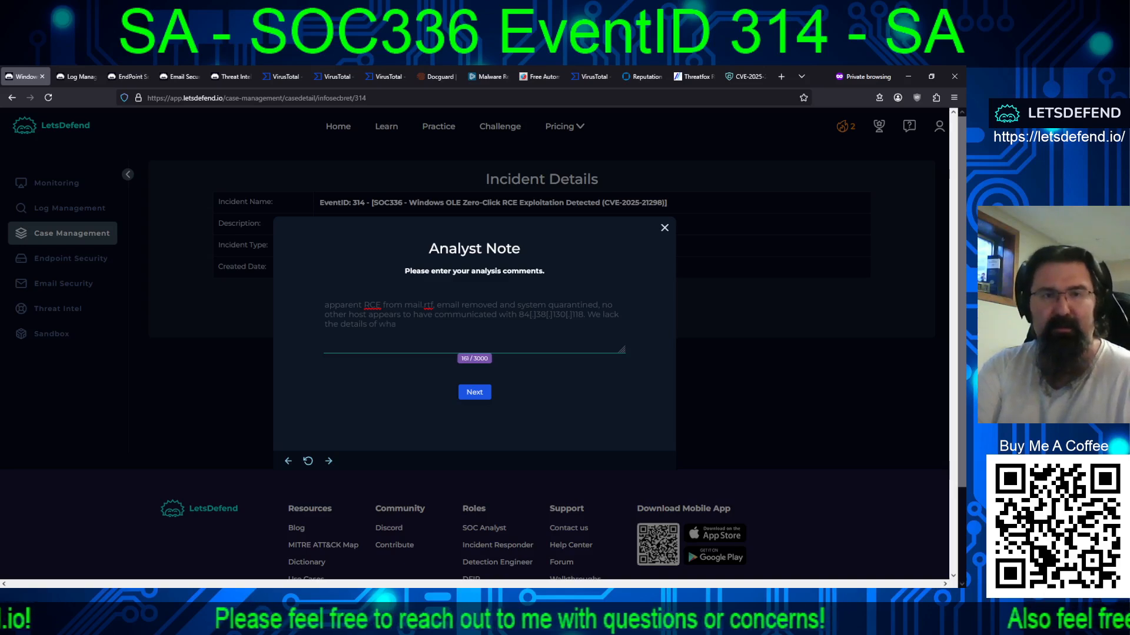
key("BackSpace")
key("BackSpace")
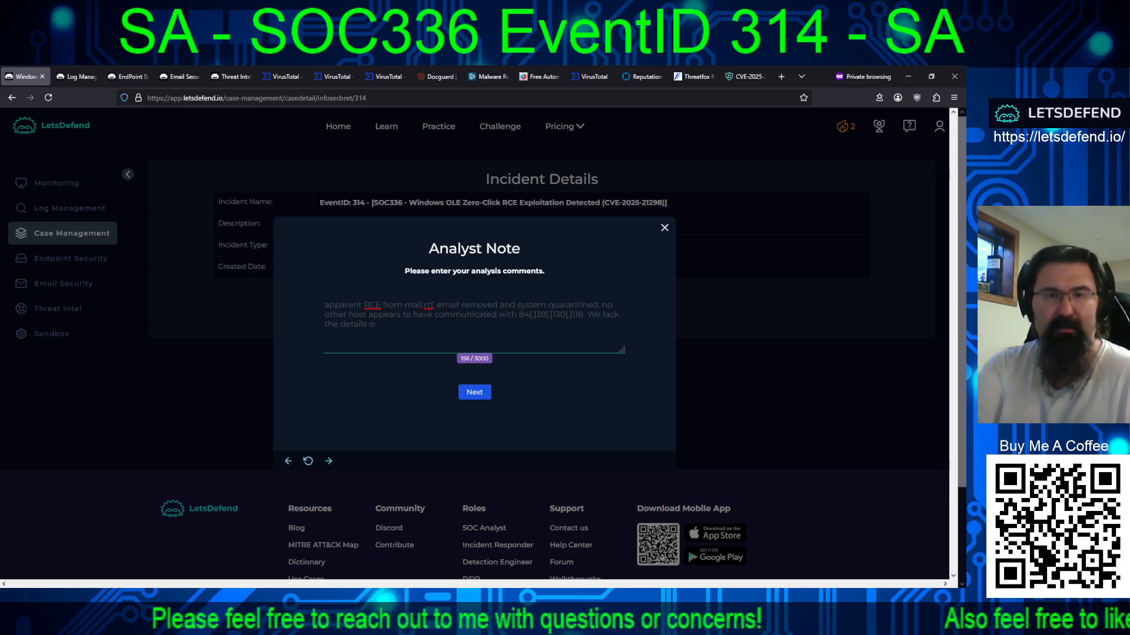
type("nd the downloade")
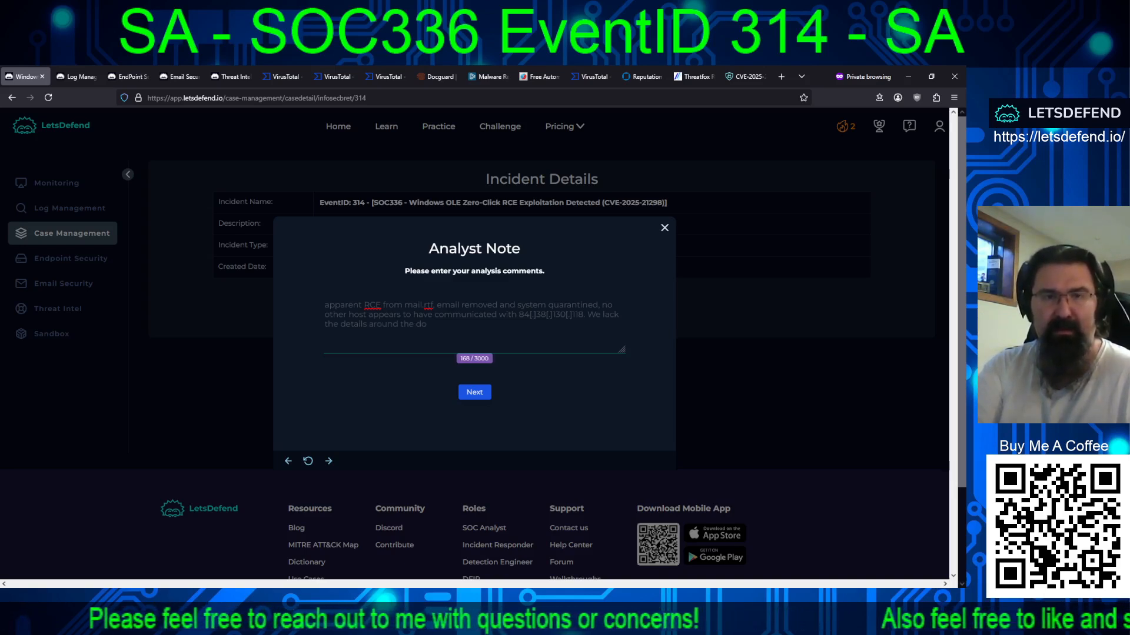
type("d adn")
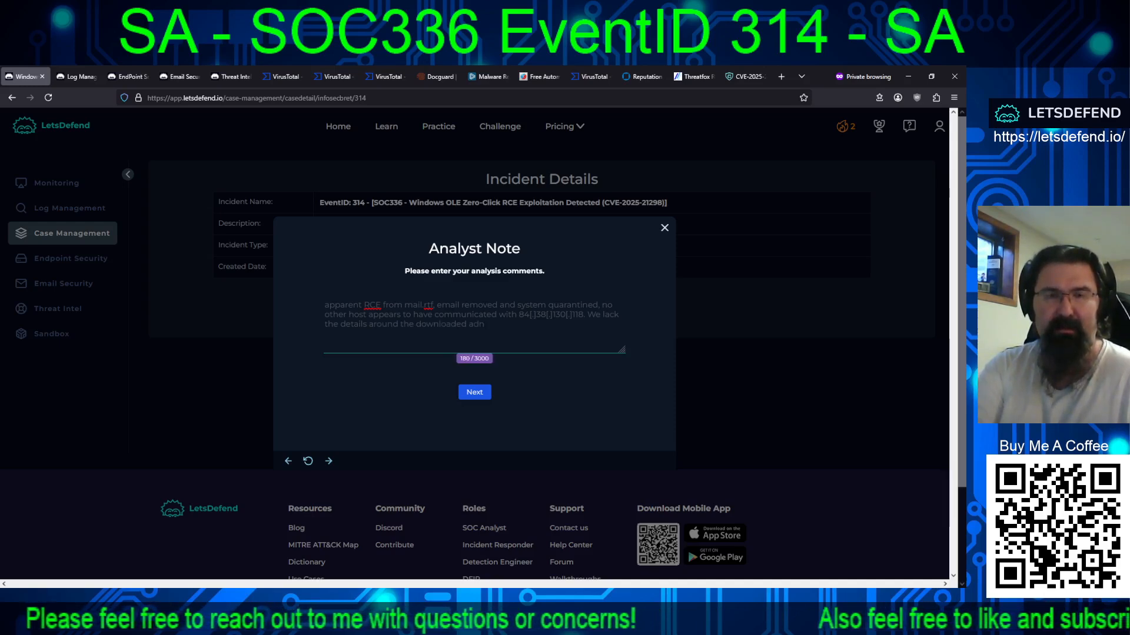
type(" executed")
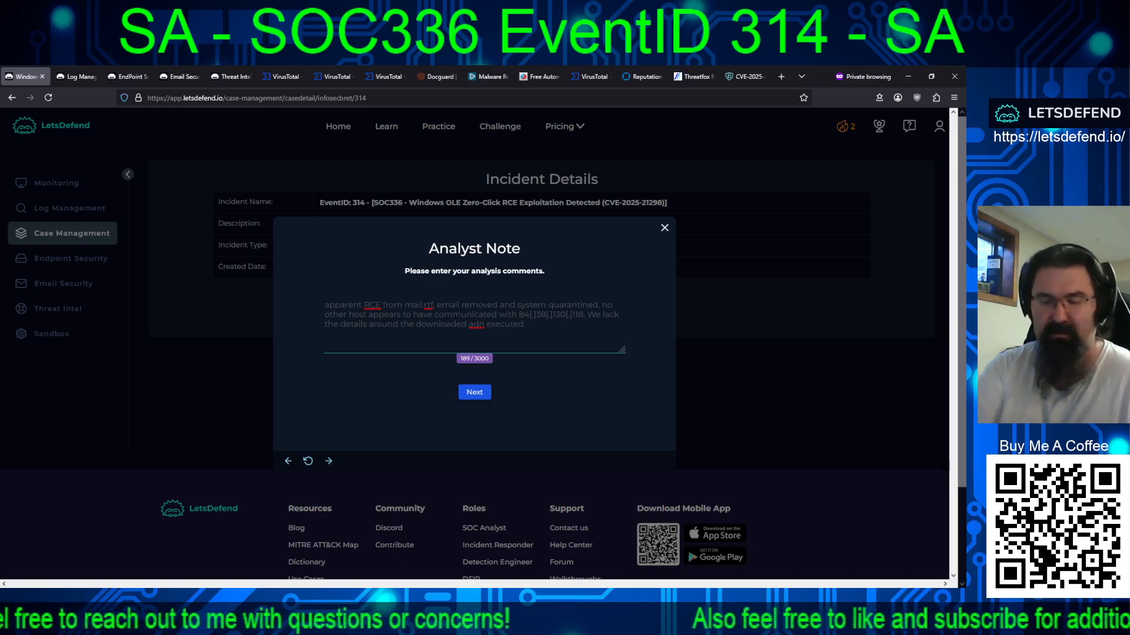
type("? ")
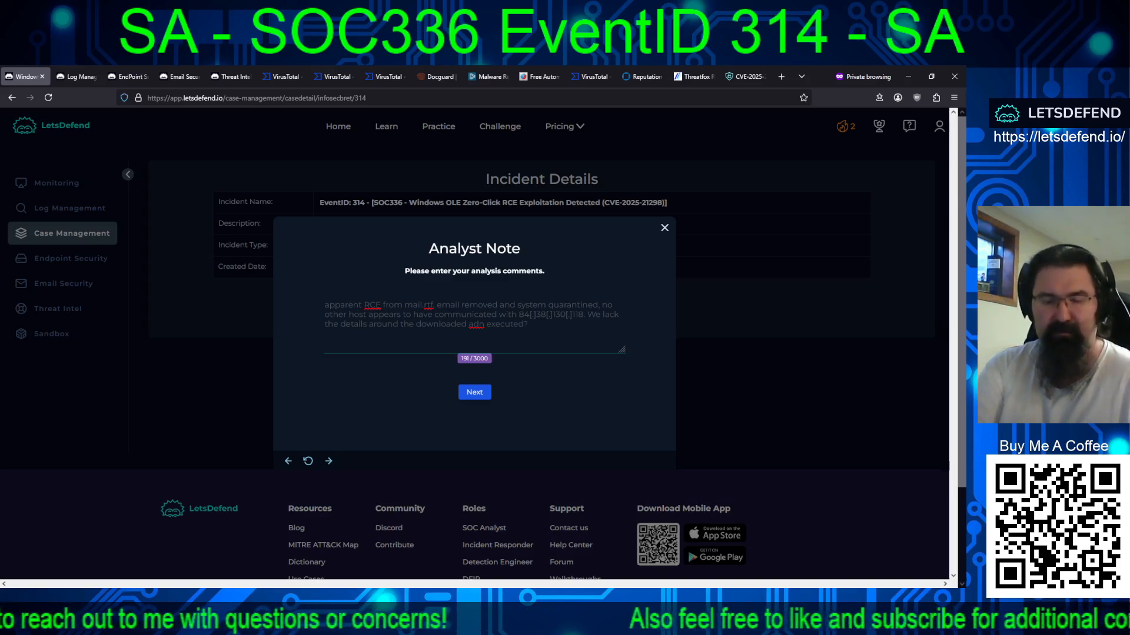
- Continue the analyst note with "scrobj.dll that was downloaded from" plus the copied defanged IP address, and correct "adn" to "and"
type("scrobj ")
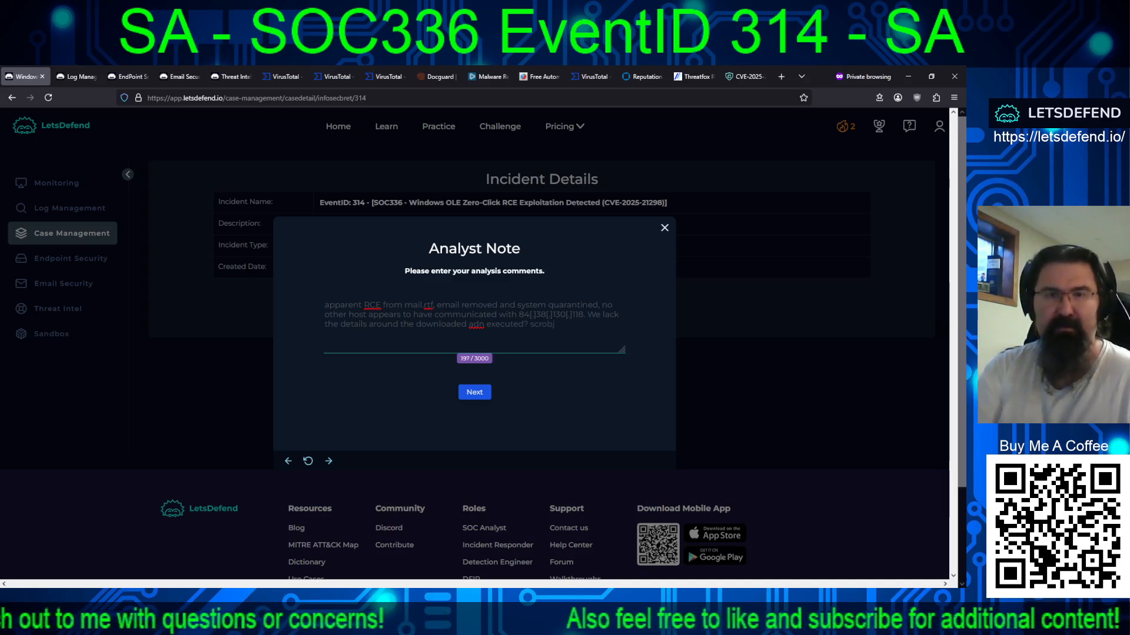
type(".dll")
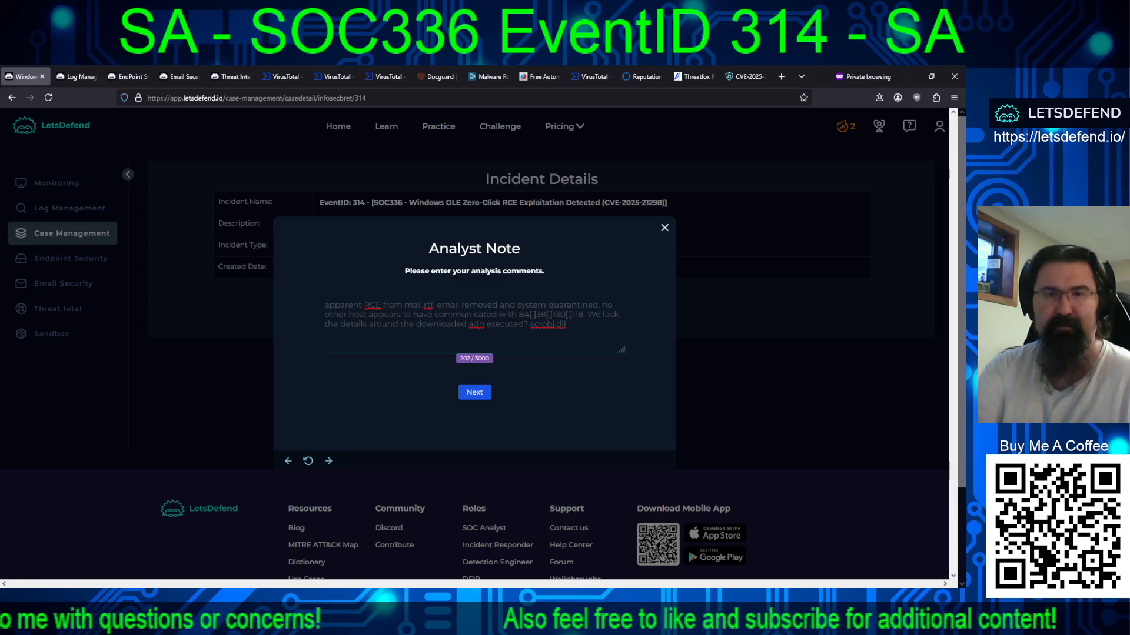
type(" that was downloaded from")
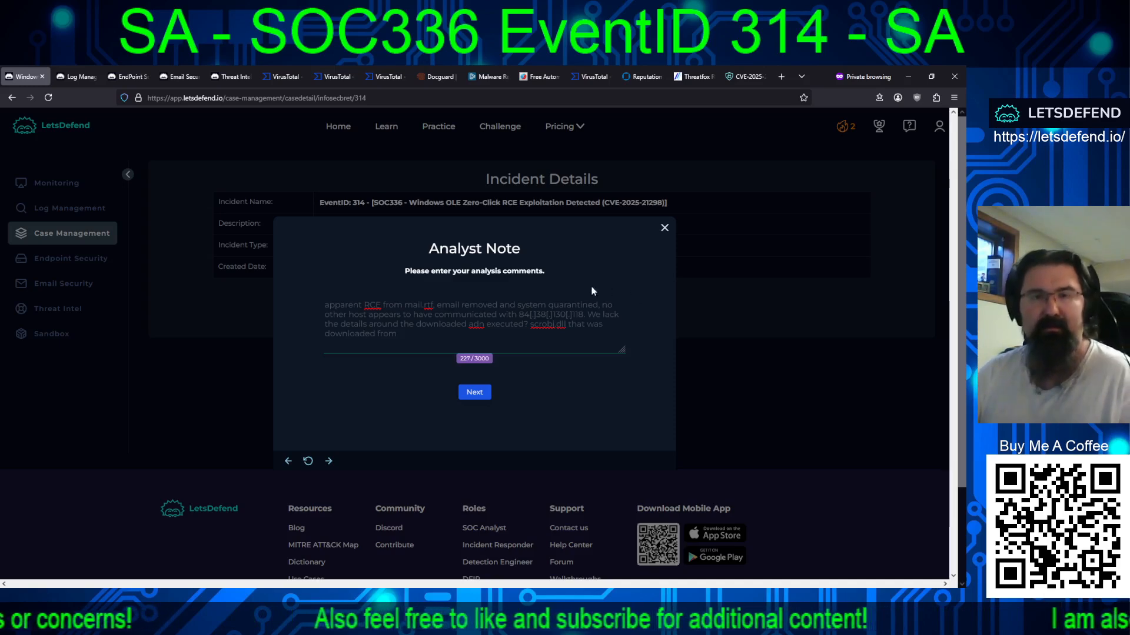
left_click_drag(519, 313, 583, 312)
key("ctrl+c")
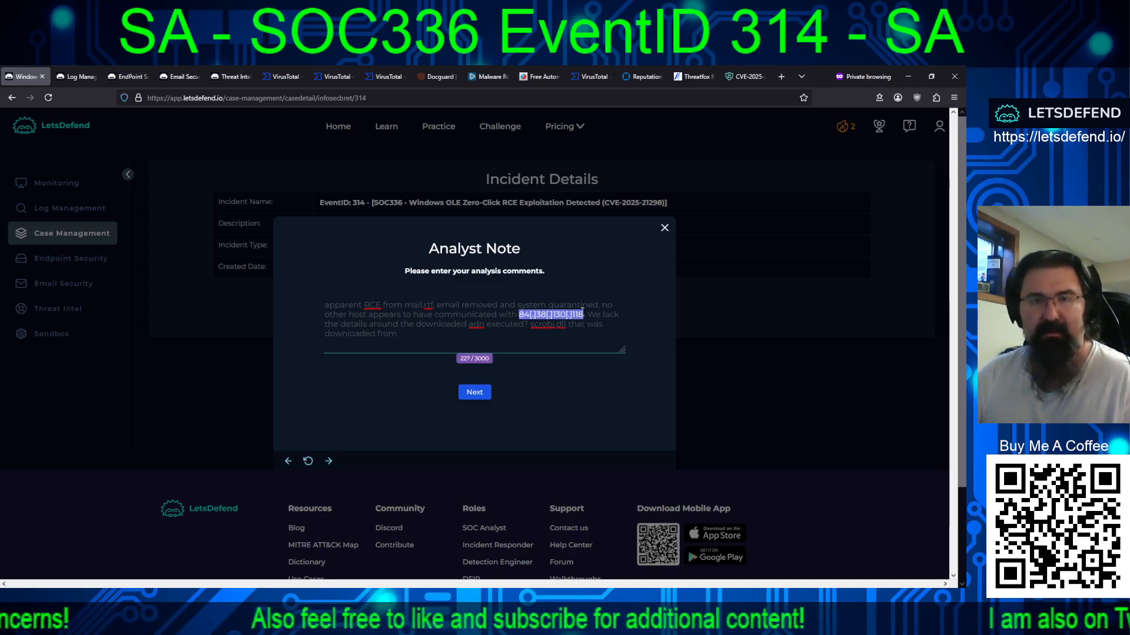
left_click(468, 334)
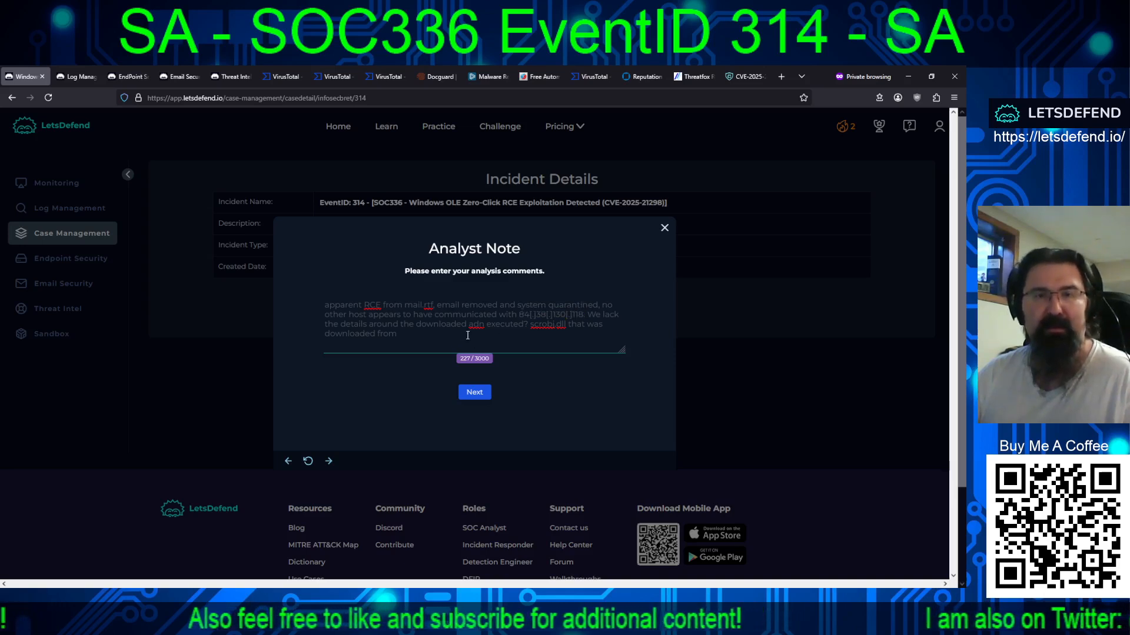
key("ctrl+v")
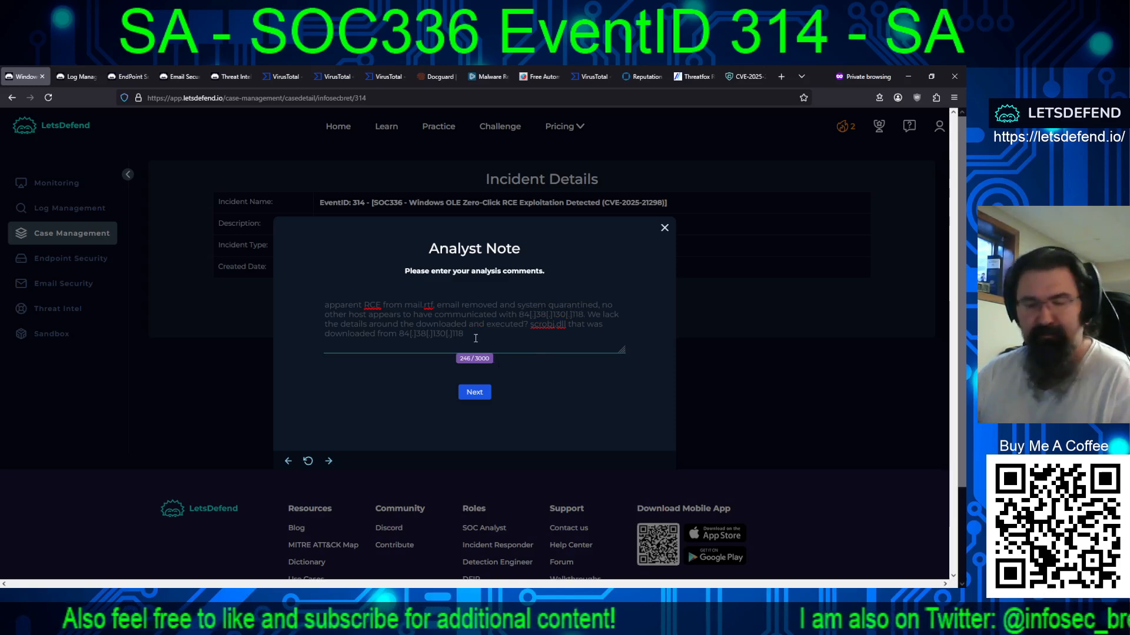
- Insert a question mark before "executed?" in the analyst note and copy the whole note
key("ctrl+a")
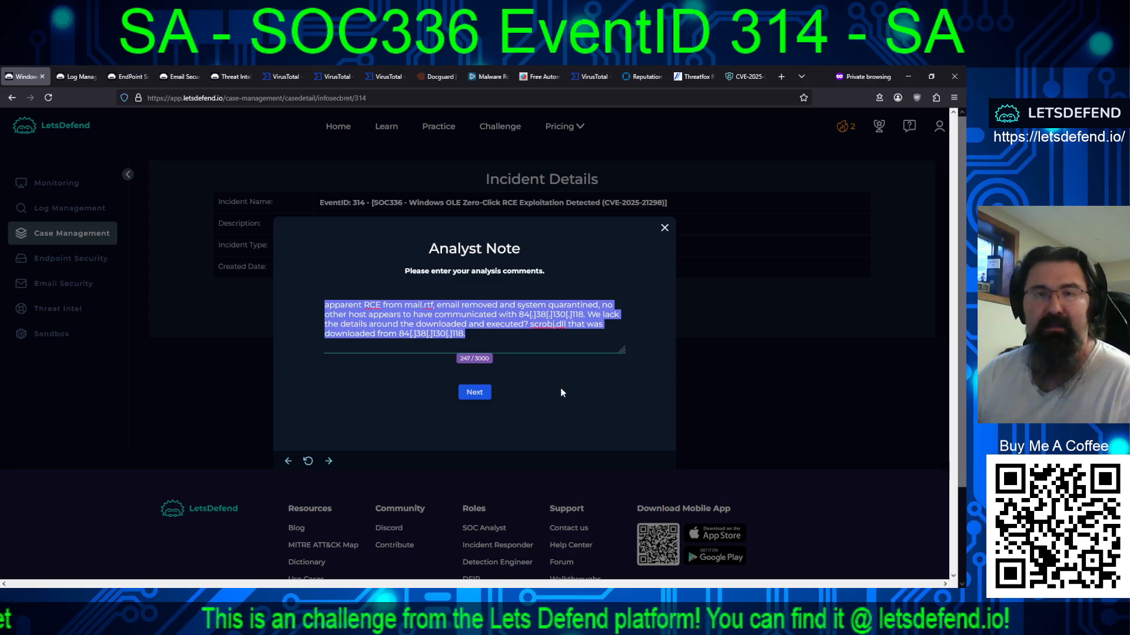
left_click(489, 328)
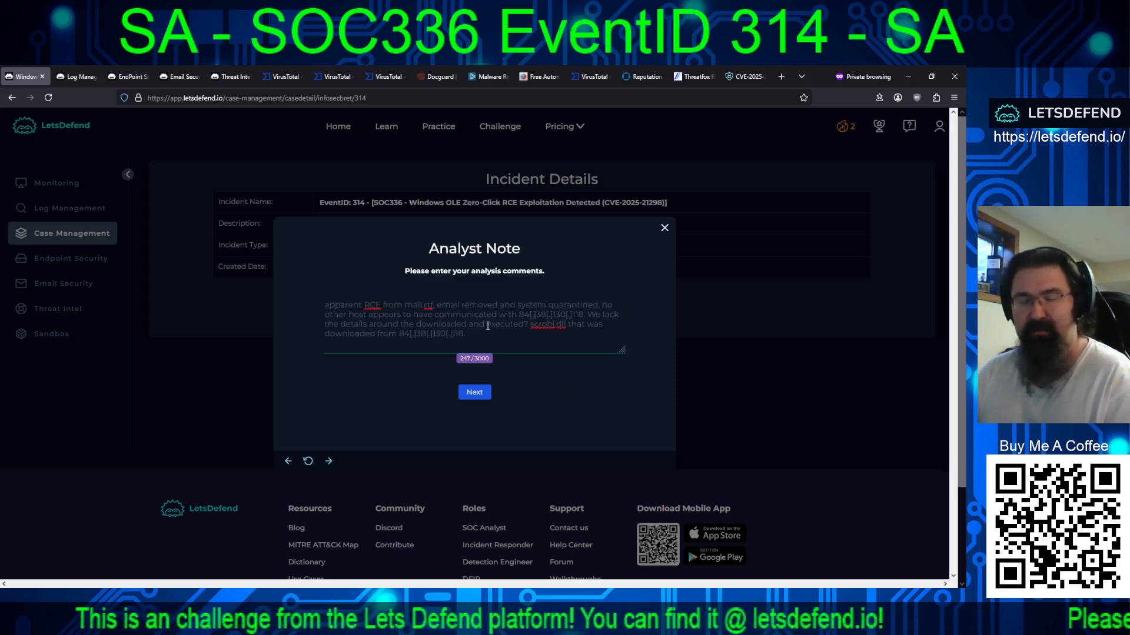
type("?")
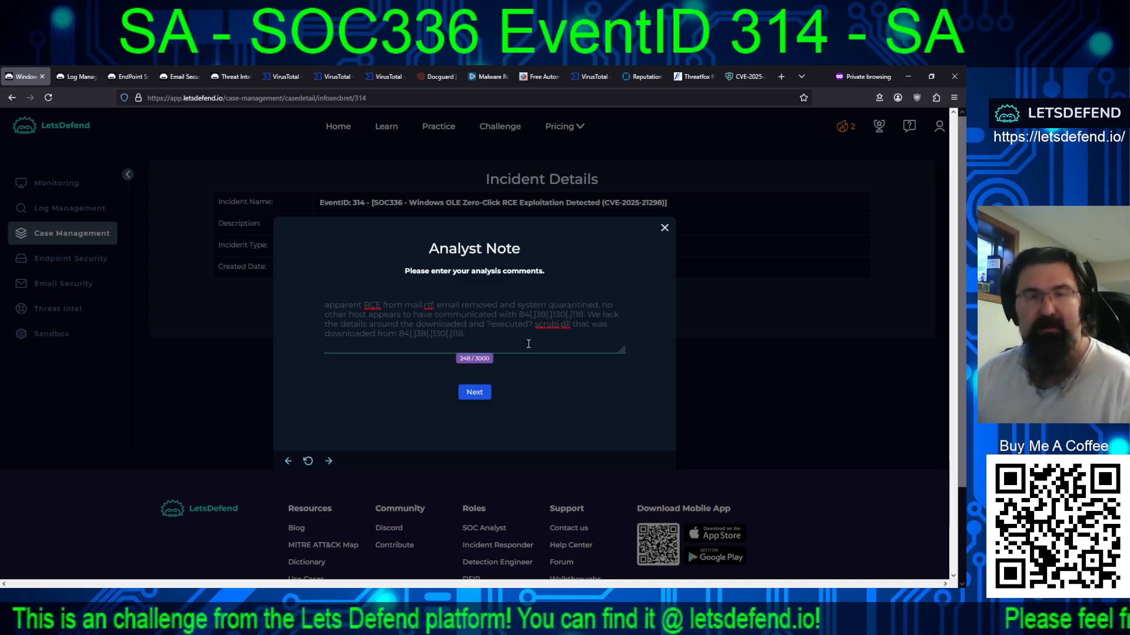
key("ctrl+a")
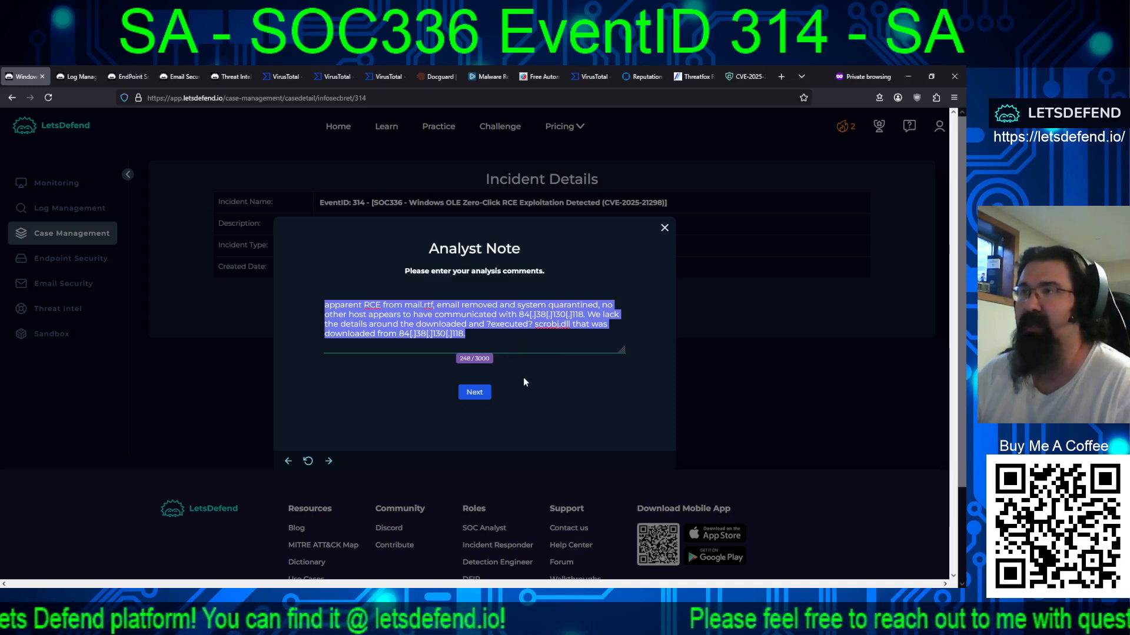
- Submit the analyst note and confirm finishing the playbook to close the case
left_click(475, 392)
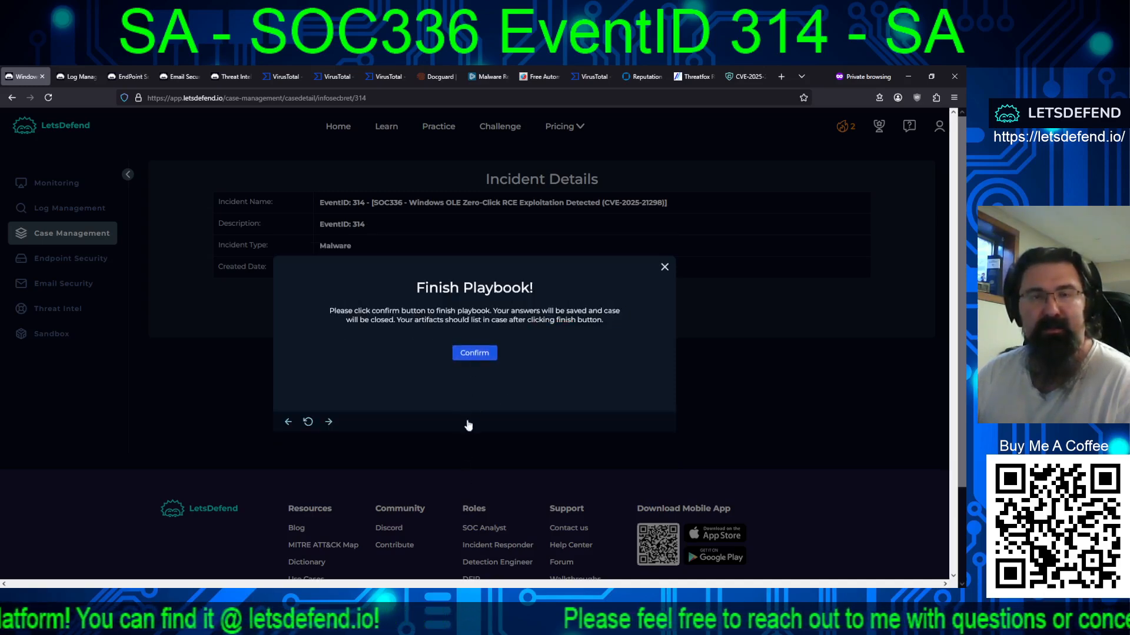
left_click(474, 353)
left_click(478, 412)
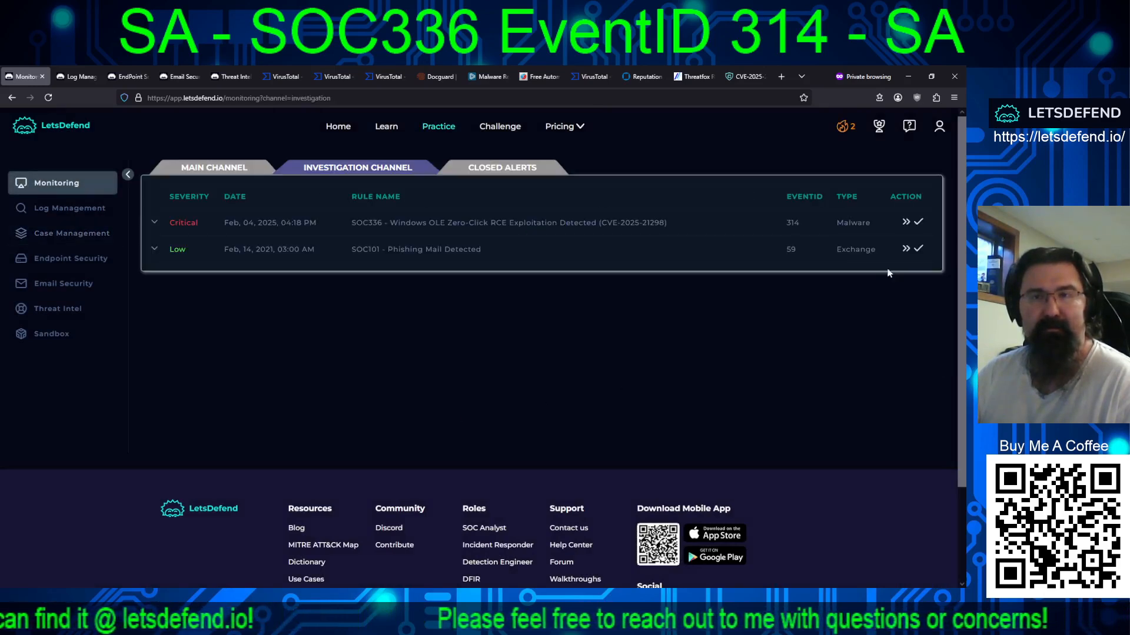
- Close the SOC336 alert with EventID 314 as True Positive, using the copied analyst note as the closing note
left_click(155, 223)
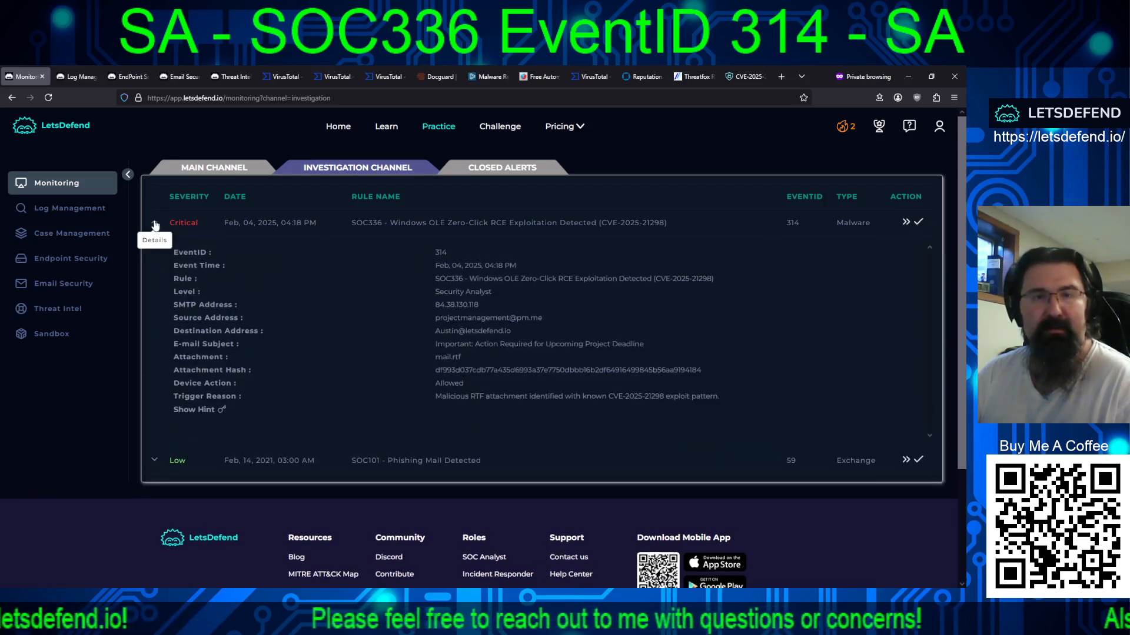
left_click(155, 224)
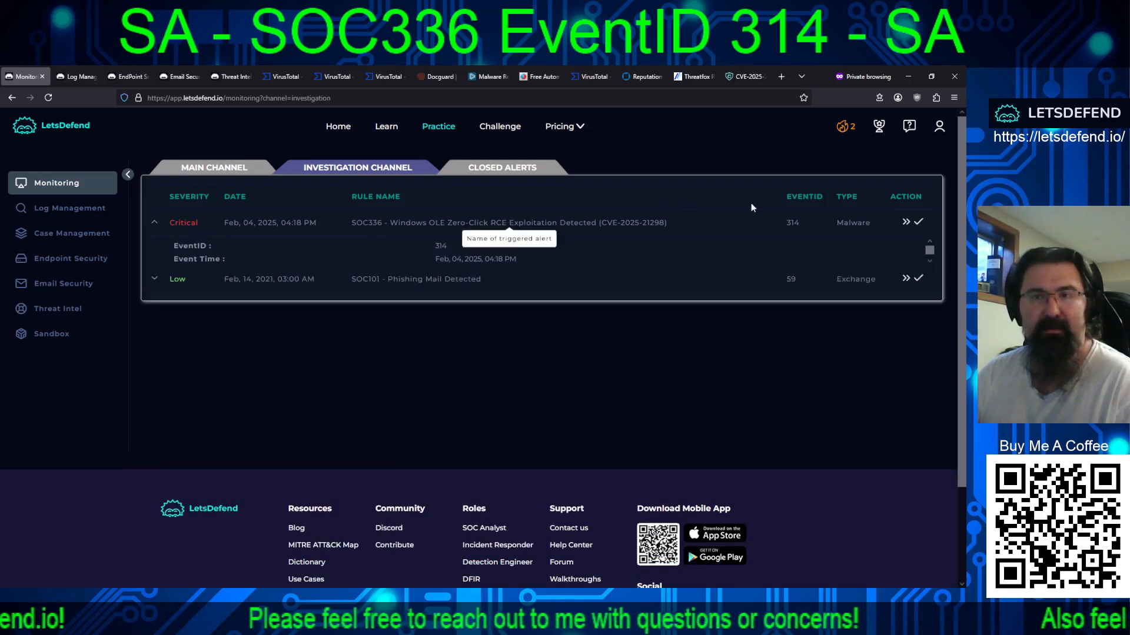
left_click(918, 222)
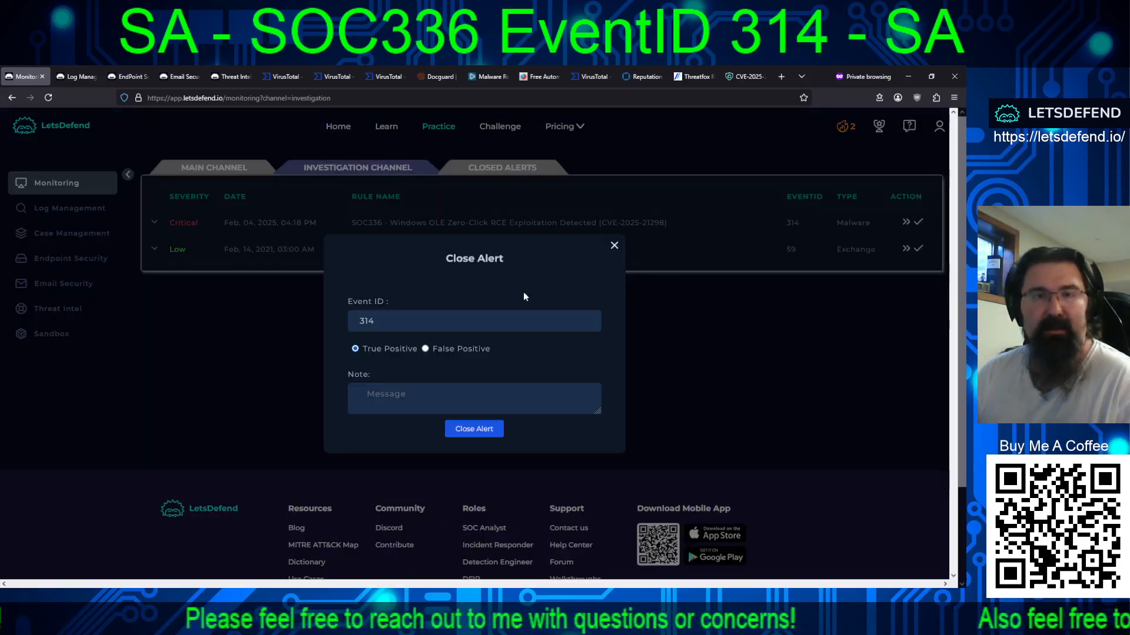
left_click(405, 397)
key("ctrl+v")
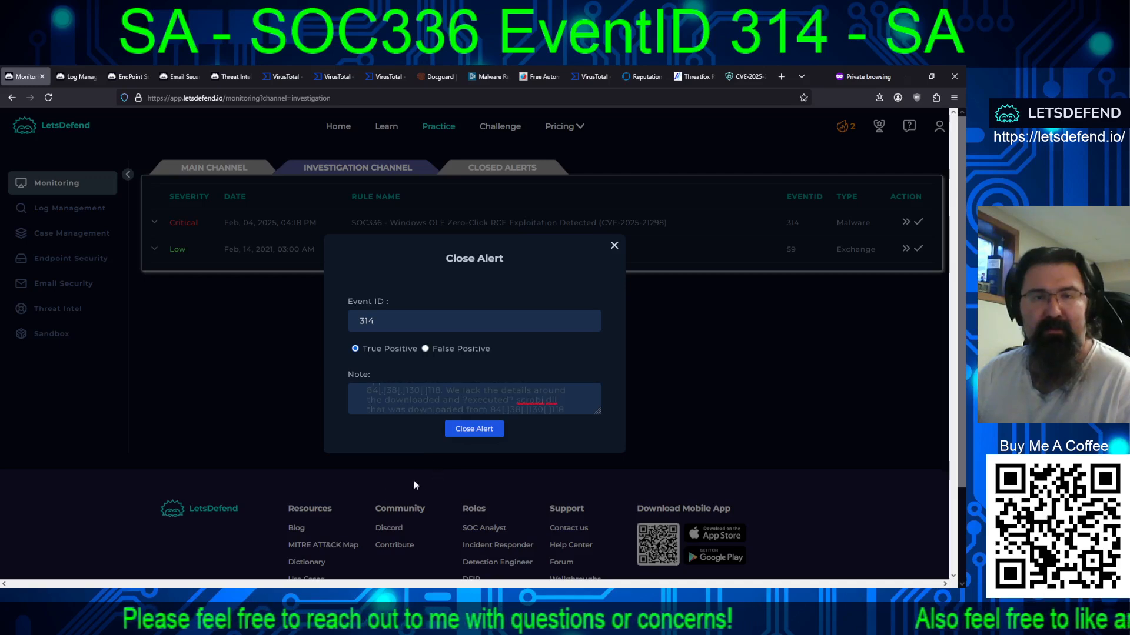
left_click(468, 432)
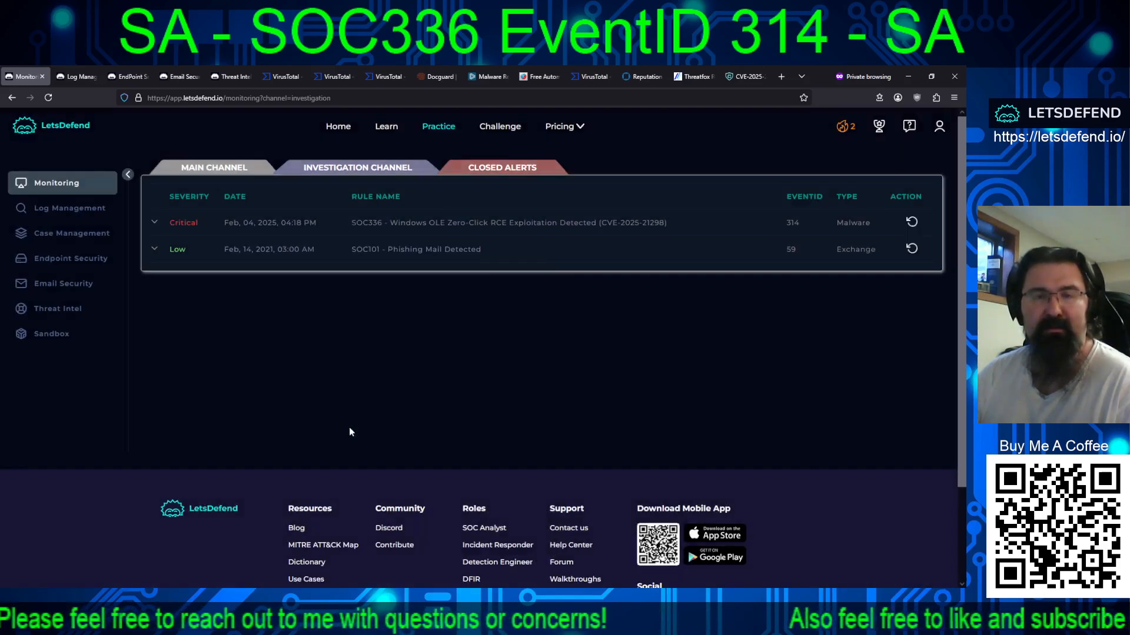
- Dismiss the streak notice, expand the closed SOC336 alert's results, and open its community walkthrough
scroll(486, 425, "down", 2)
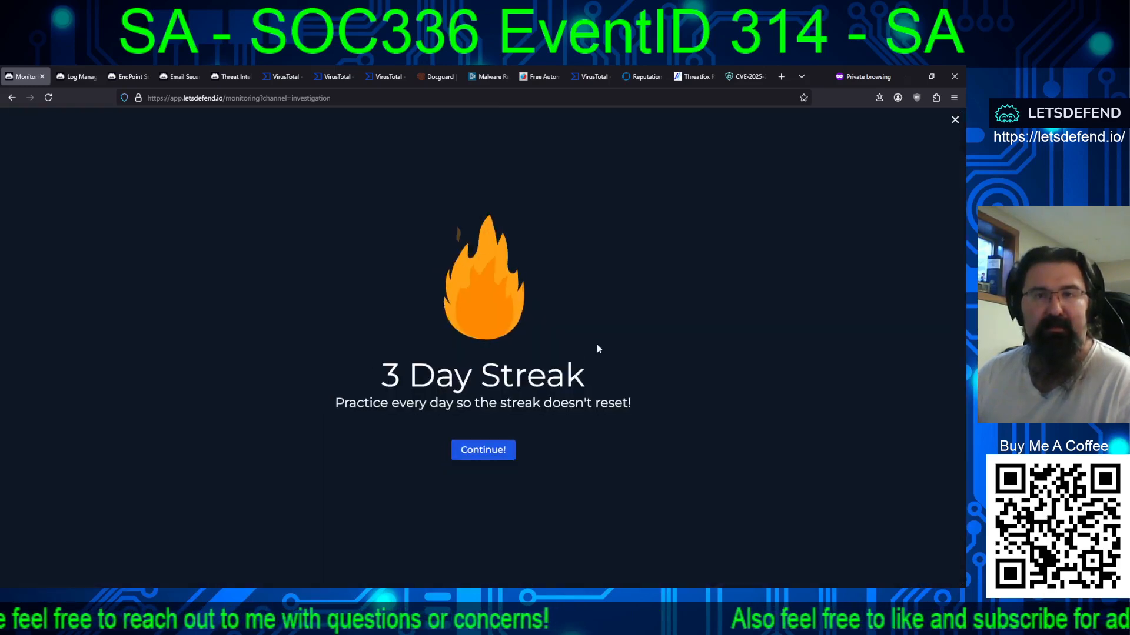
left_click(486, 457)
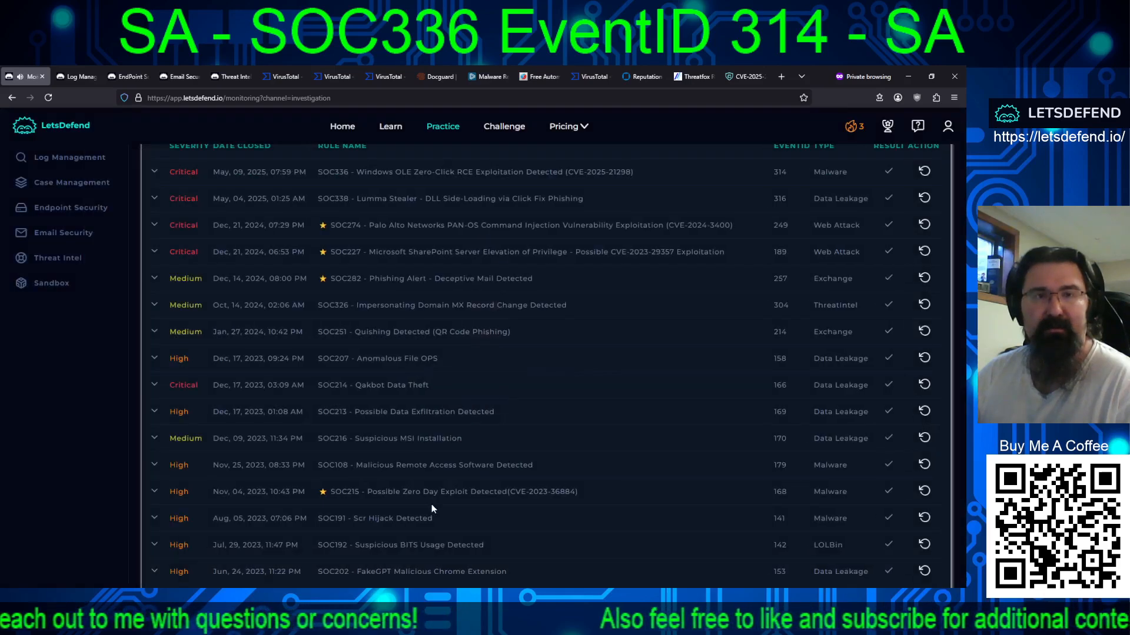
left_click(154, 172)
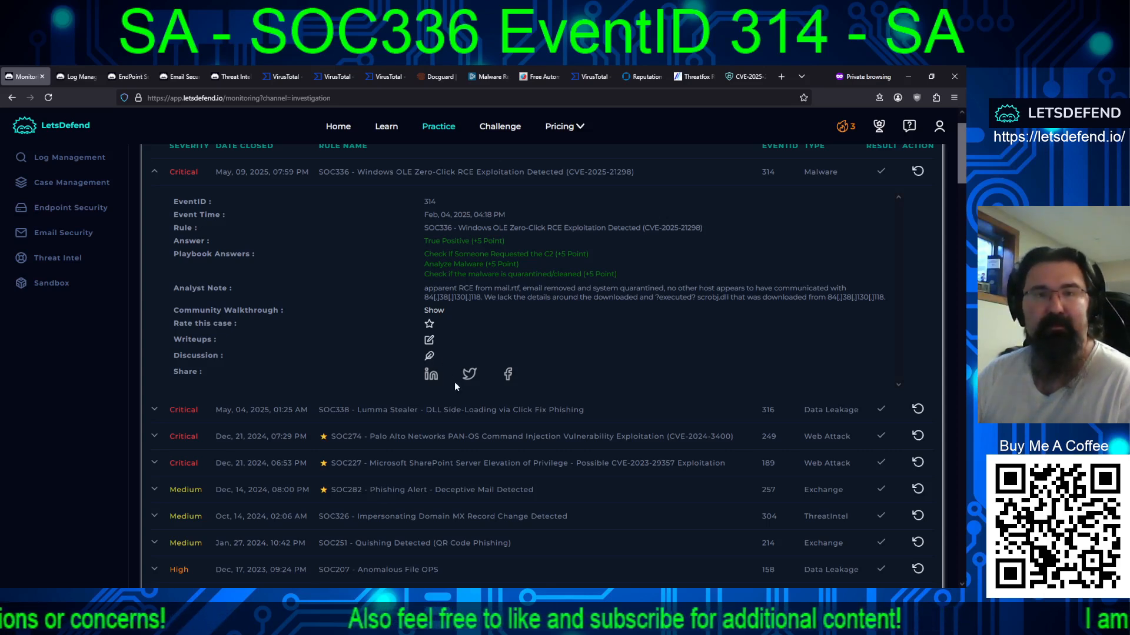
left_click(432, 312)
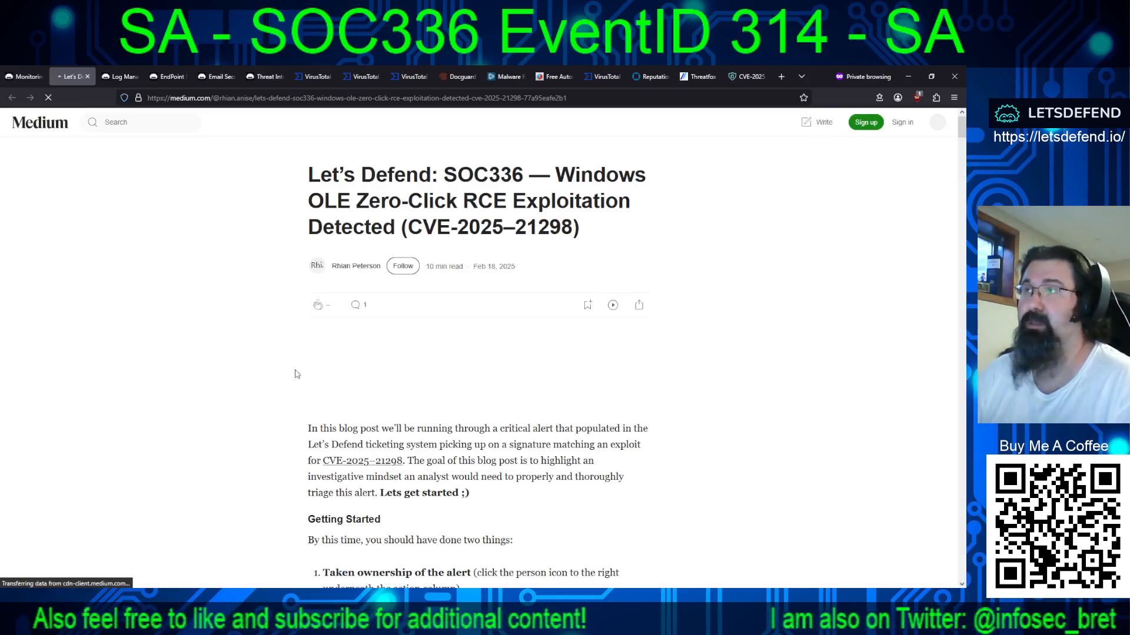
- Read the Medium walkthrough's introduction and its "Step 1: Gather Context" section, dismissing the Medium sign-up banner
scroll(227, 330, "down", 4)
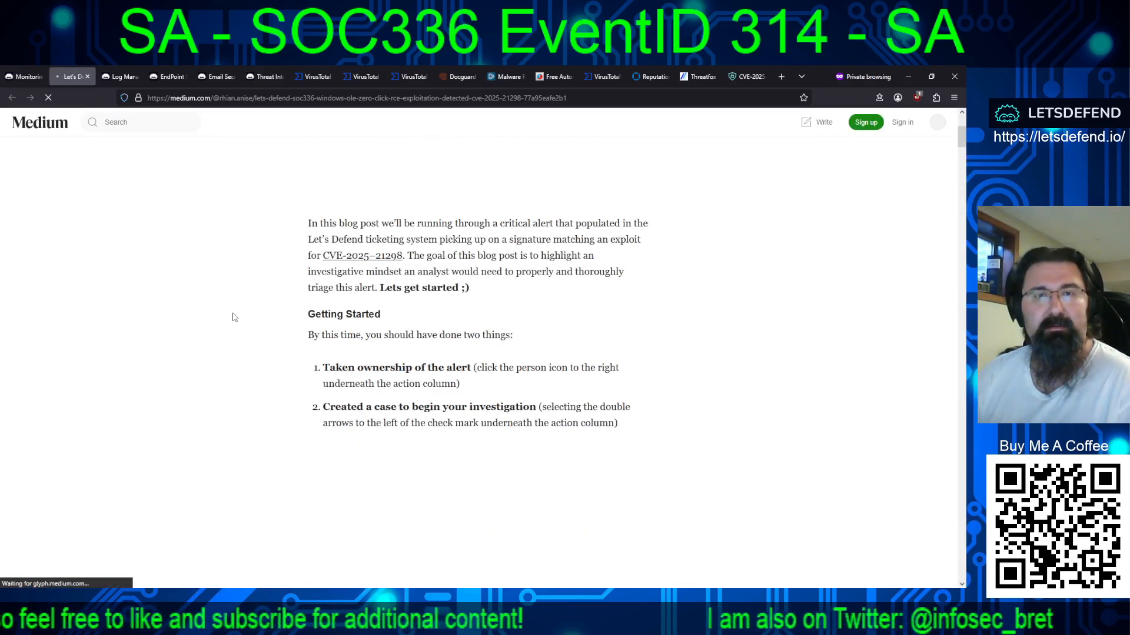
scroll(234, 316, "down", 6)
scroll(238, 327, "down", 3)
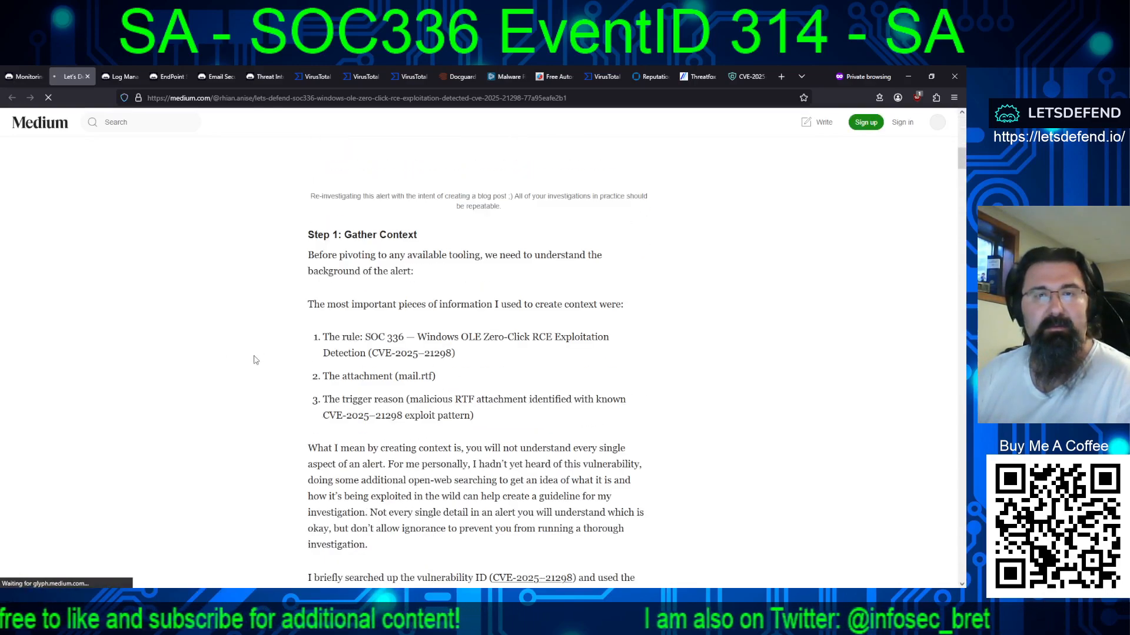
scroll(531, 334, "down", 5)
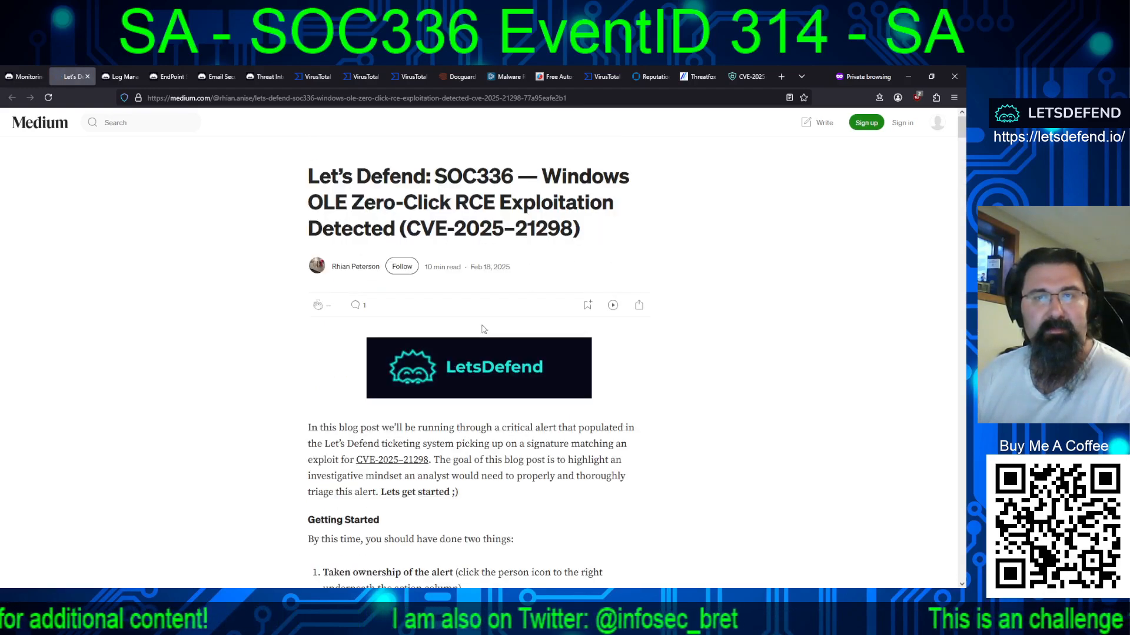
scroll(485, 331, "down", 5)
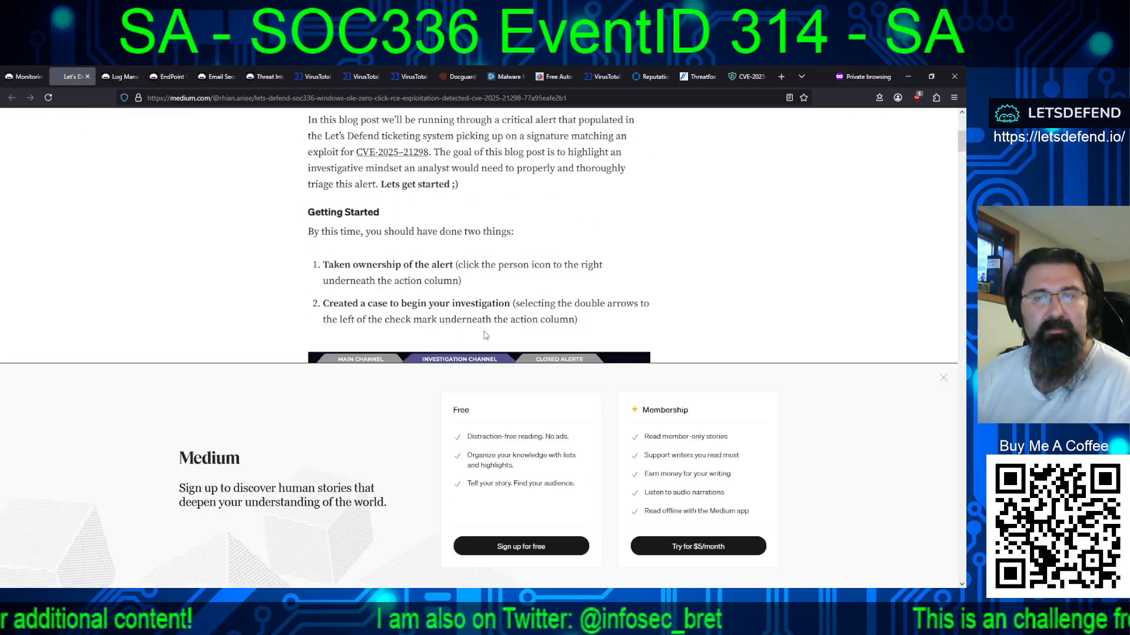
left_click(944, 379)
scroll(801, 315, "down", 4)
scroll(783, 324, "down", 4)
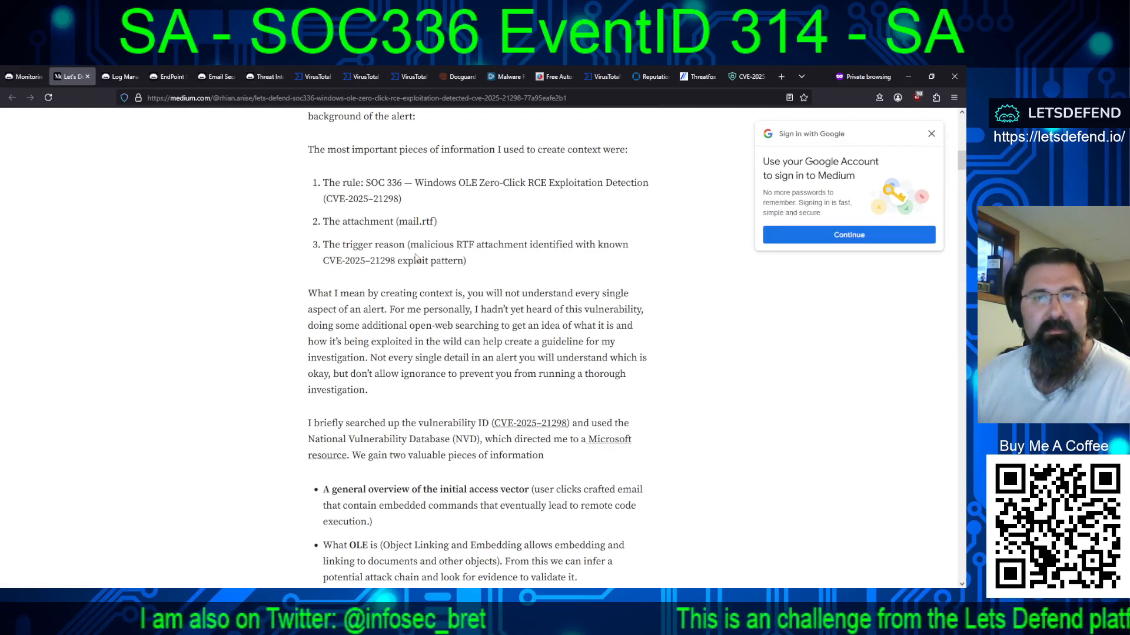
scroll(437, 274, "down", 3)
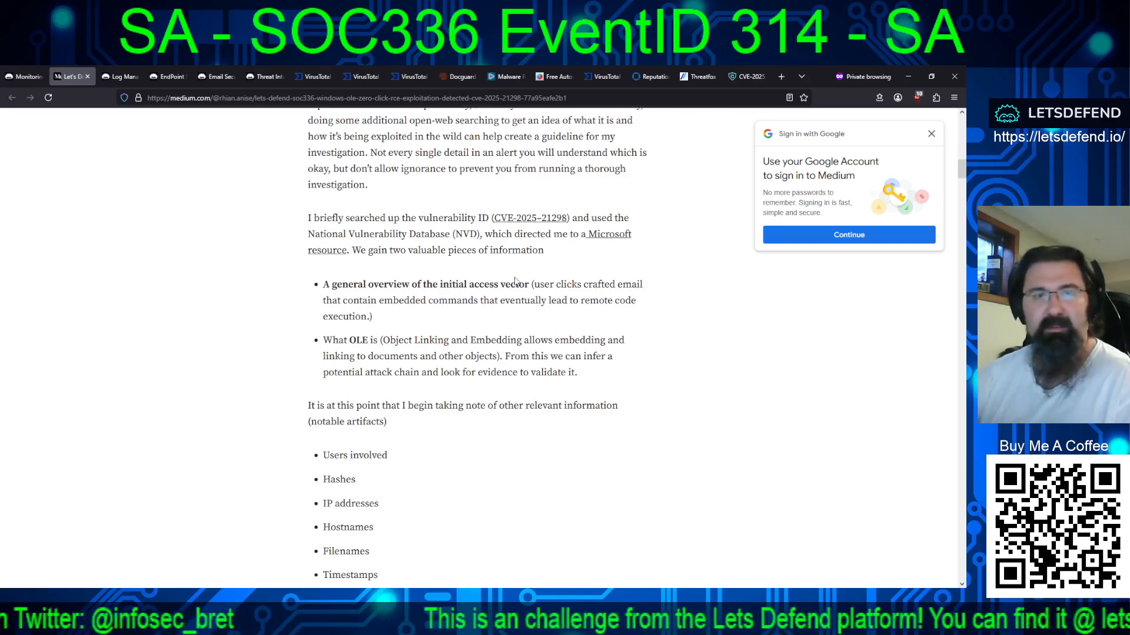
- Examine the walkthrough's "Step 2: Investigation" hash lookups in VirusTotal, Cisco Talos, IBM X-Force and LetsDefend Threat Intel
scroll(460, 357, "down", 4)
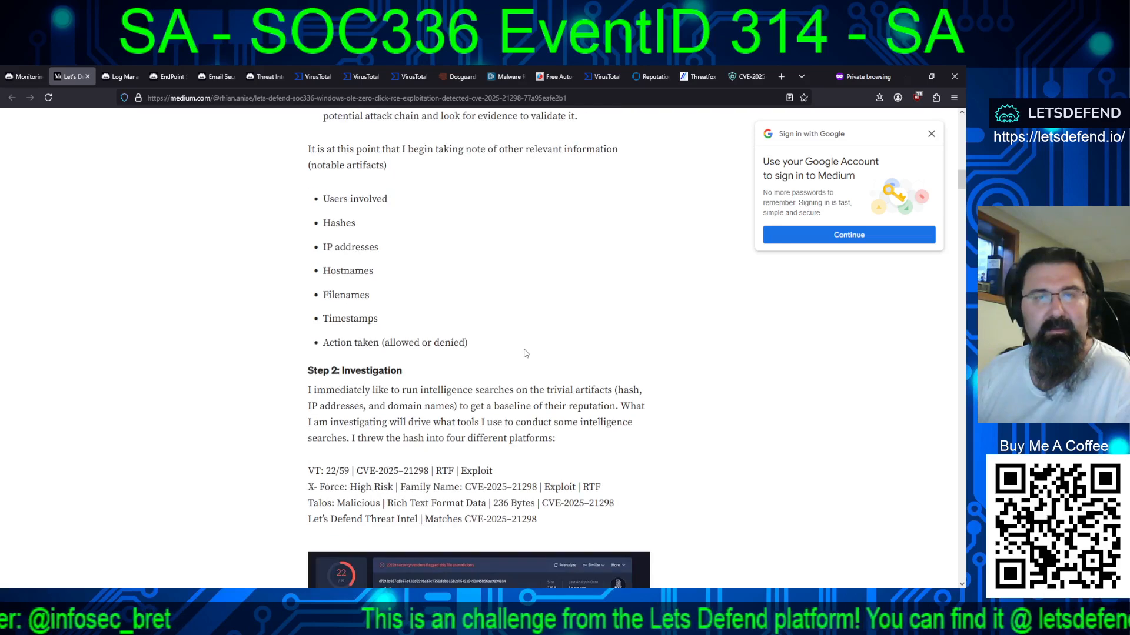
scroll(525, 353, "down", 3)
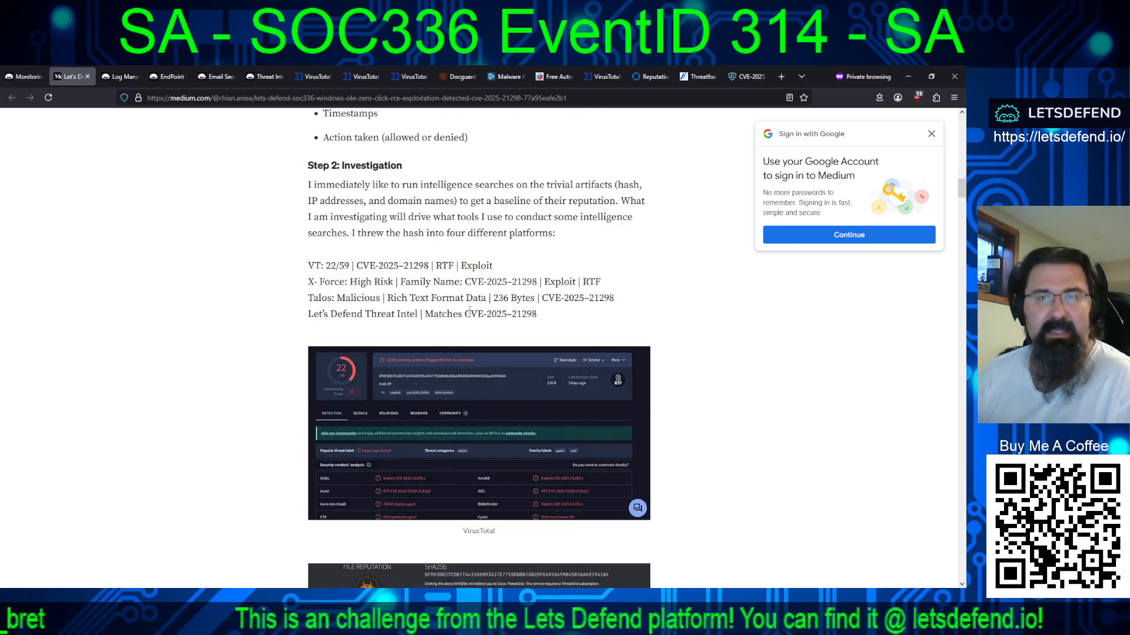
scroll(469, 311, "down", 4)
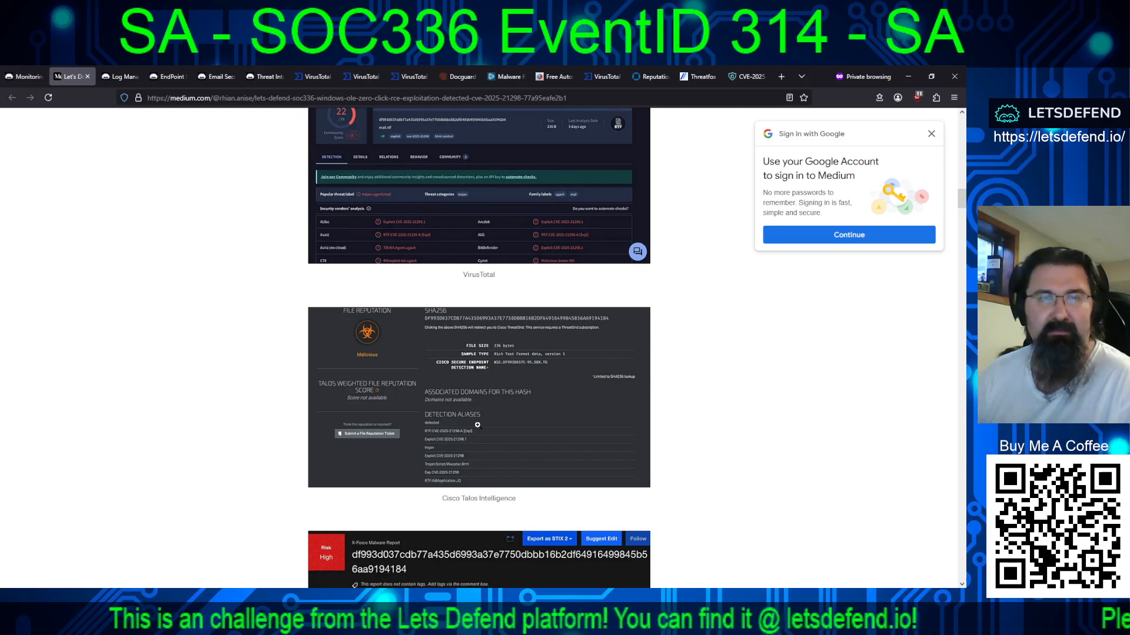
scroll(453, 418, "down", 2)
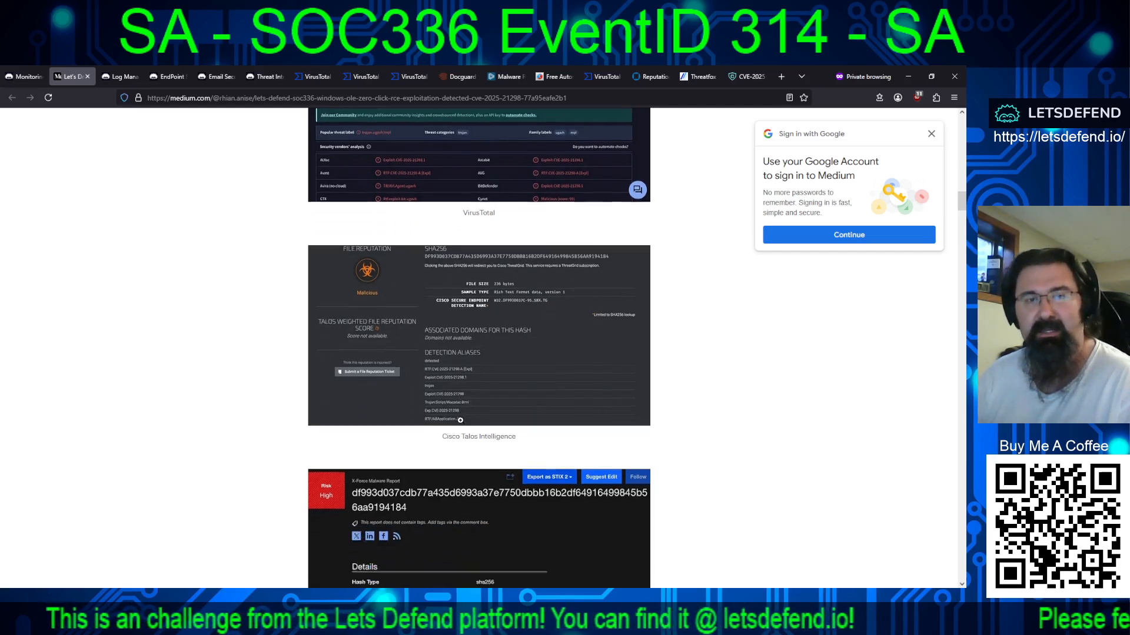
scroll(458, 426, "down", 2)
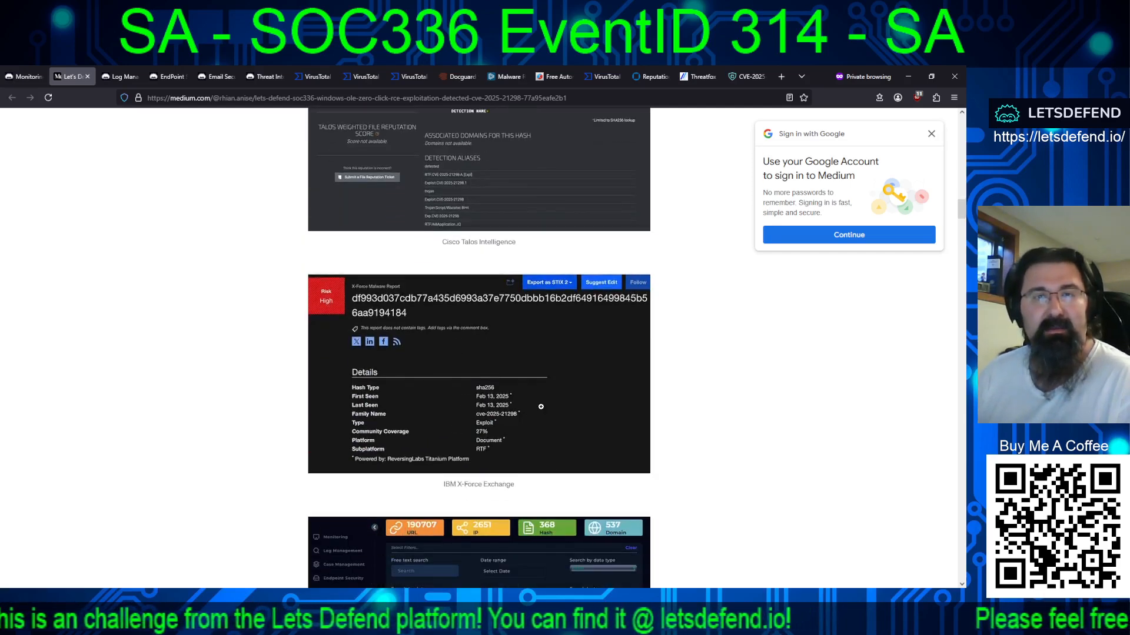
scroll(541, 407, "down", 3)
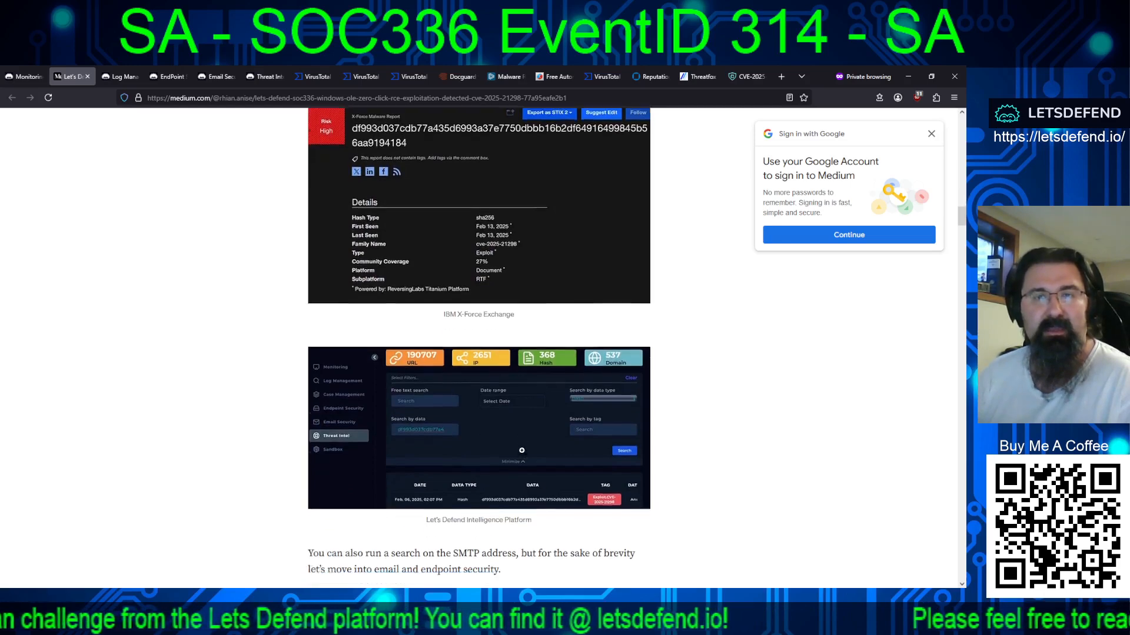
scroll(521, 450, "down", 2)
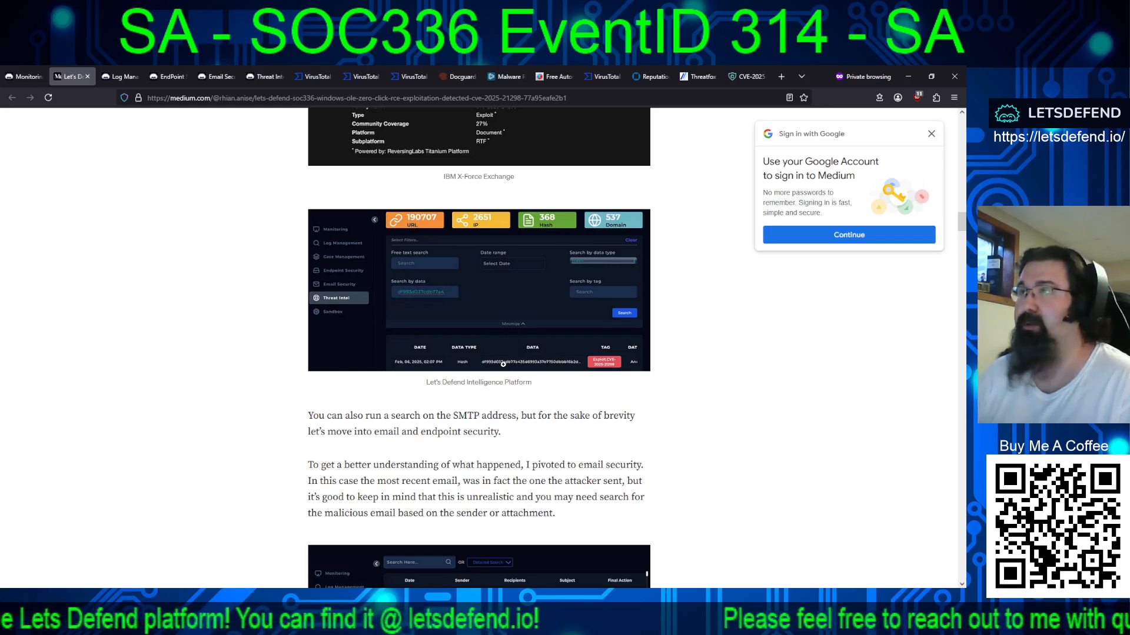
- Examine the walkthrough's email security findings and the endpoint process chain from OUTLOOK.EXE through cmd.exe to regsvr32.exe
scroll(506, 368, "down", 3)
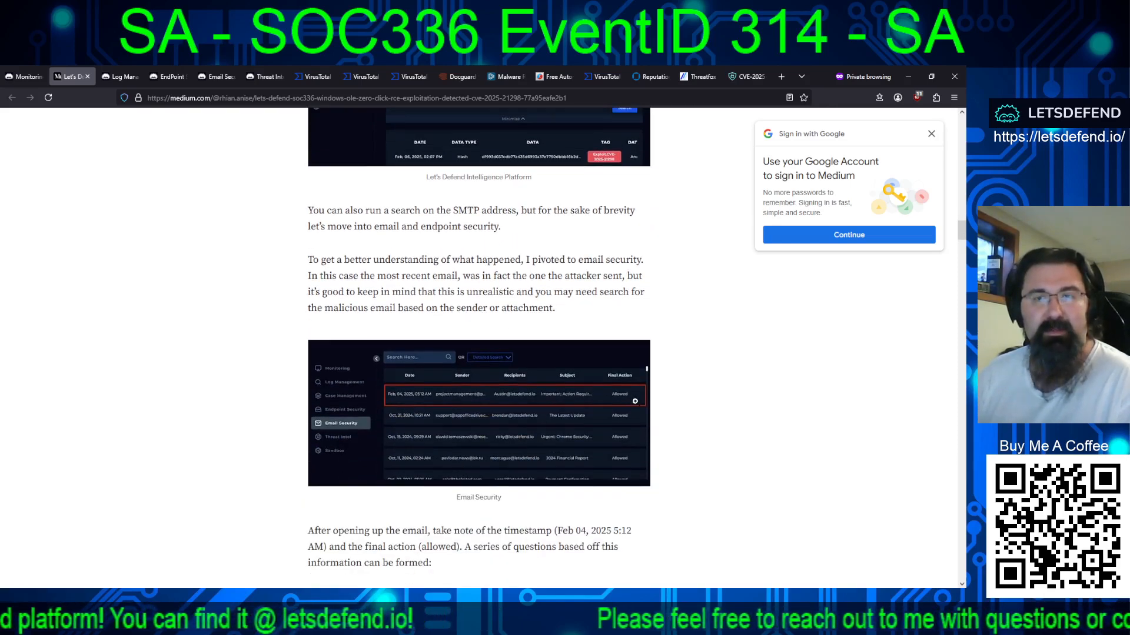
scroll(589, 405, "down", 3)
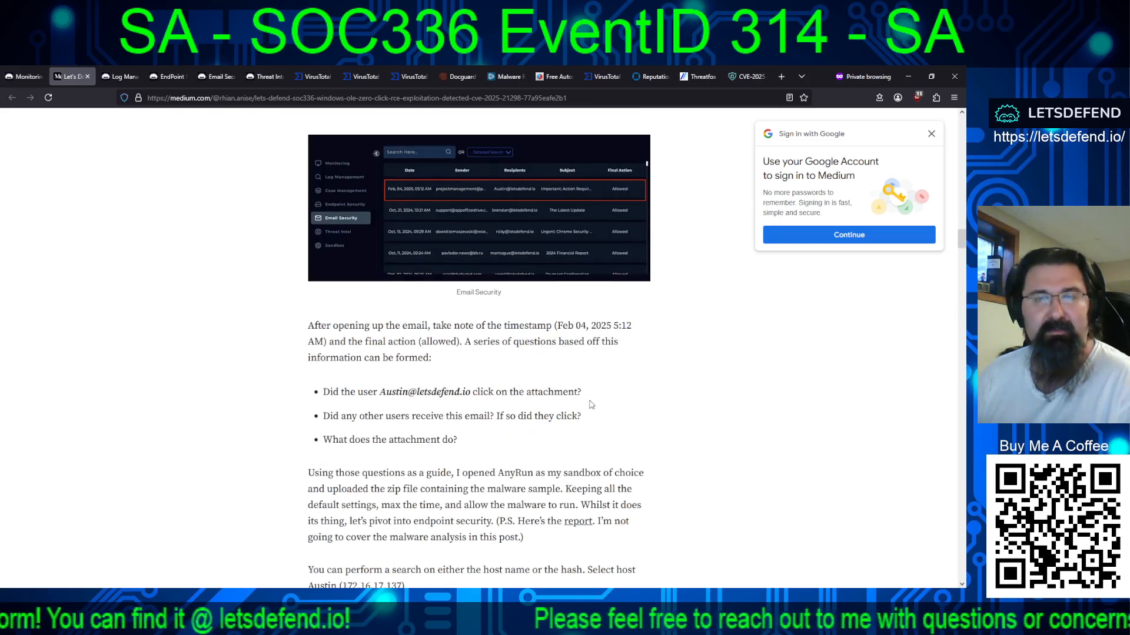
scroll(589, 404, "down", 3)
scroll(563, 470, "down", 3)
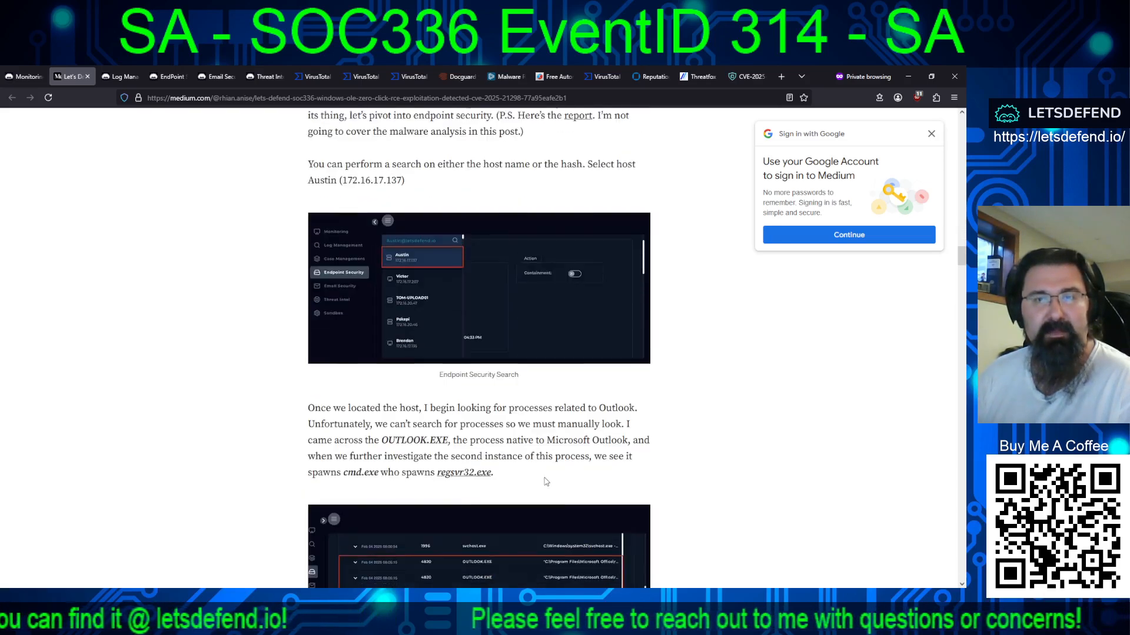
scroll(590, 399, "down", 2)
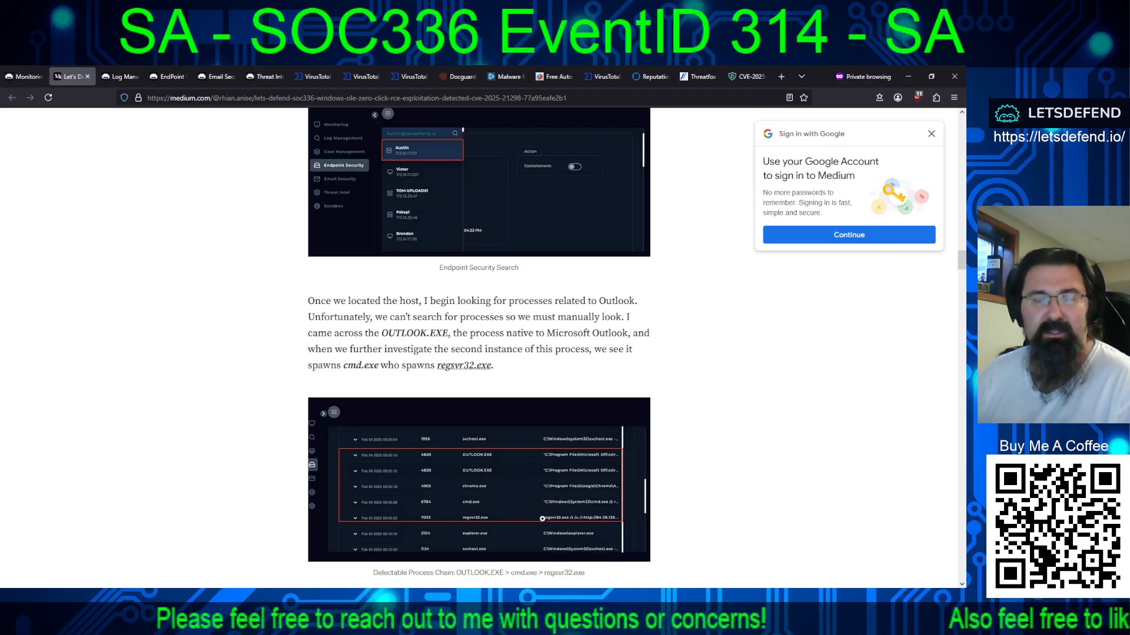
scroll(529, 453, "down", 3)
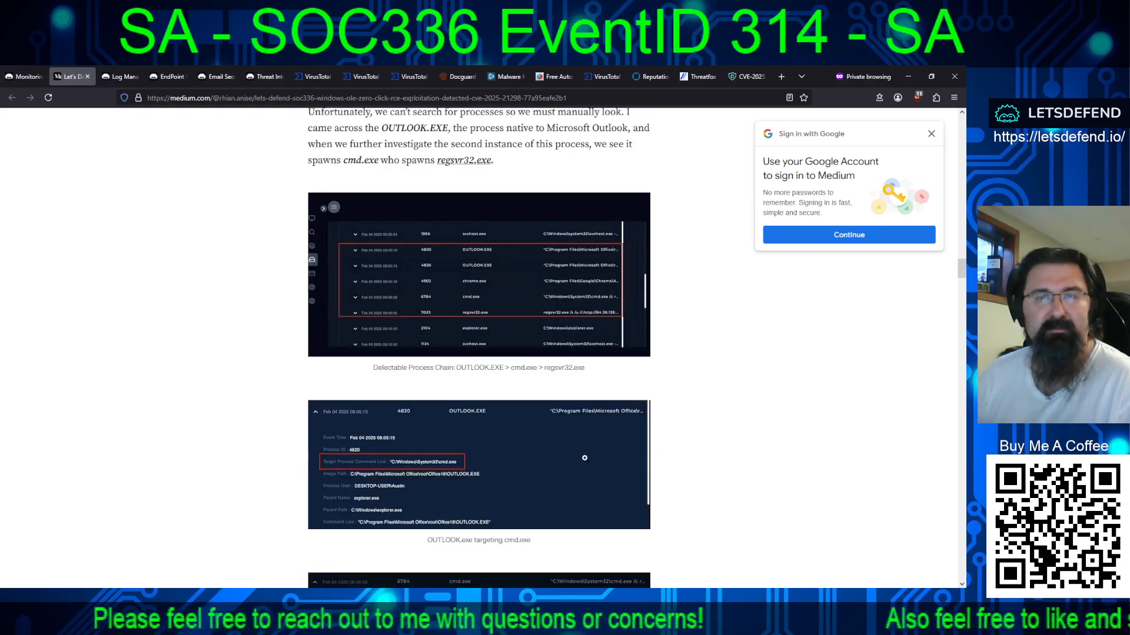
scroll(585, 458, "down", 3)
scroll(597, 460, "down", 1)
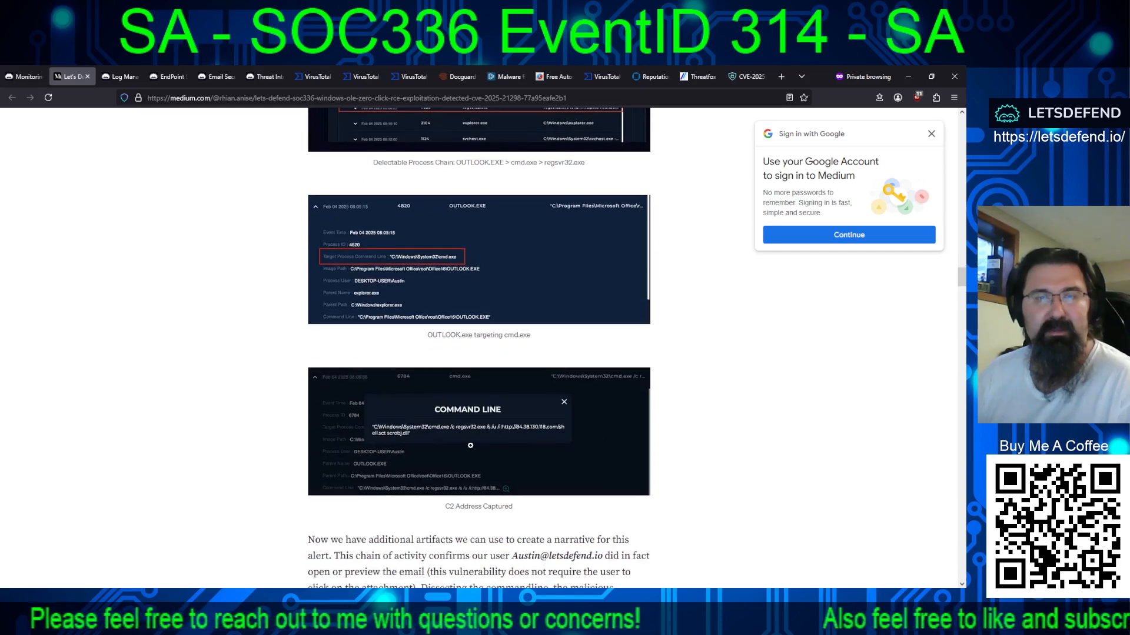
- Examine the walkthrough's C2 address findings, its Log Management search for the C2 server, and its host containment section
scroll(584, 446, "down", 4)
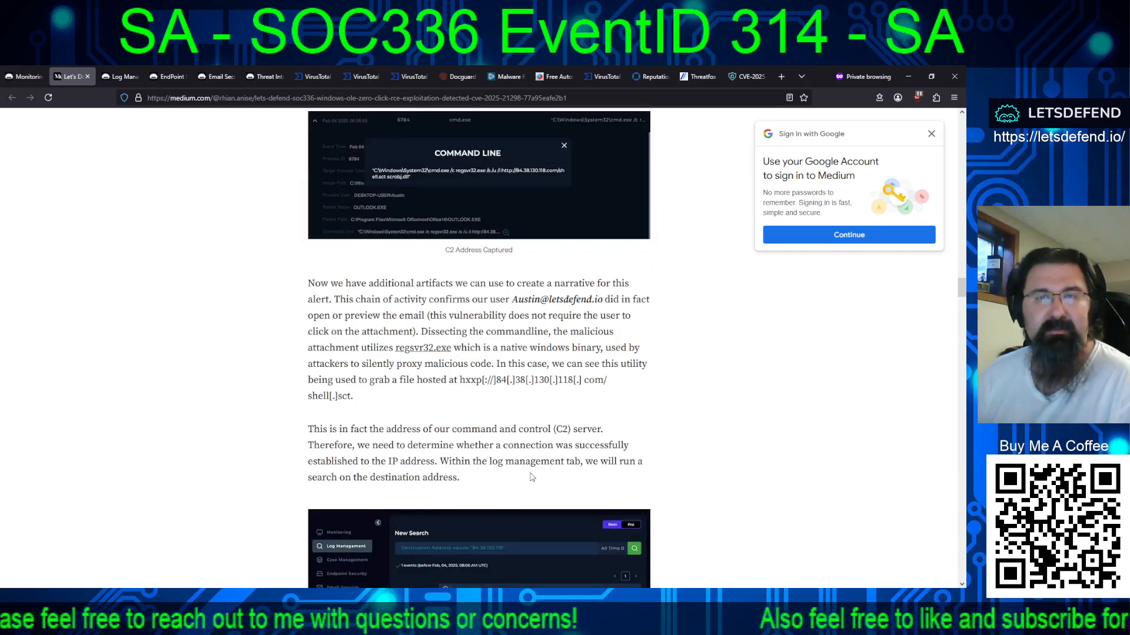
scroll(532, 483, "down", 2)
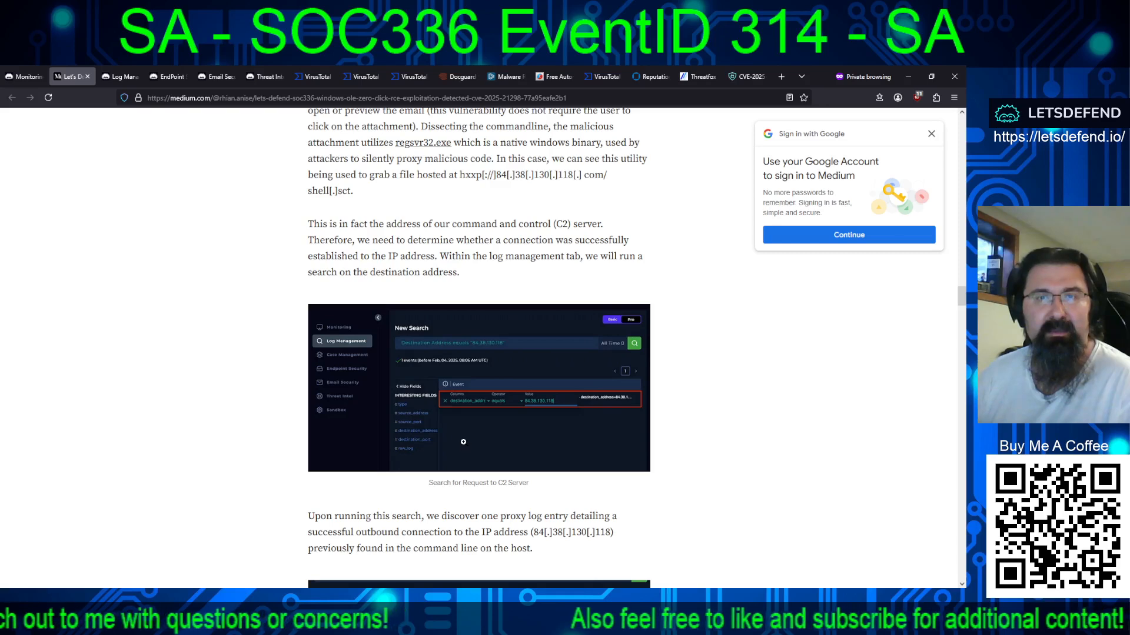
scroll(518, 409, "down", 3)
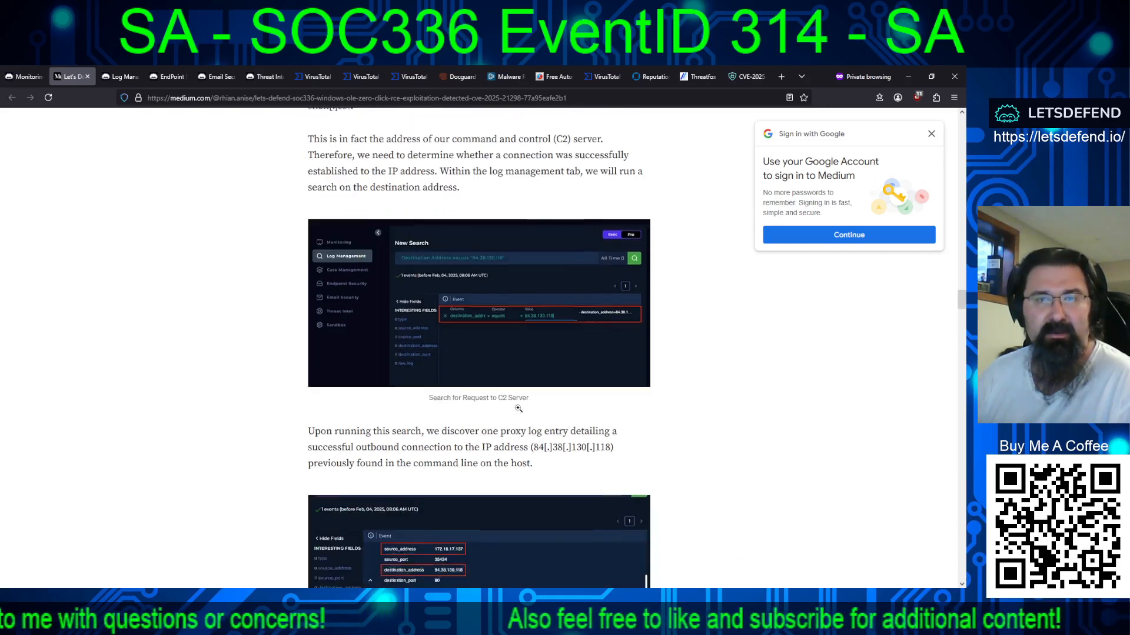
scroll(519, 408, "down", 3)
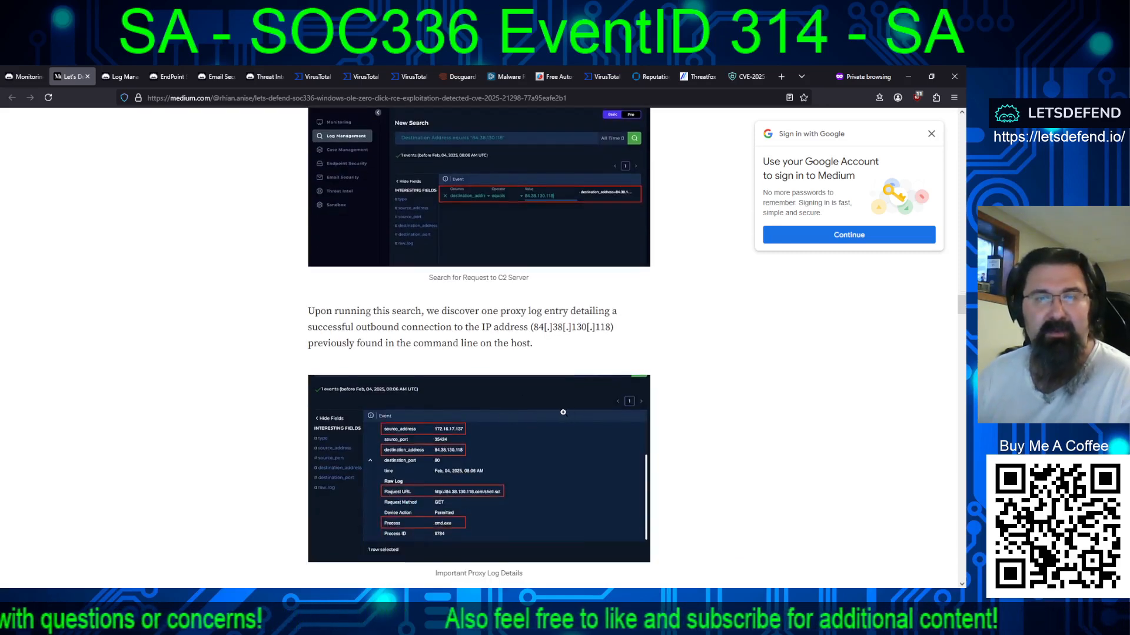
scroll(559, 447, "down", 15)
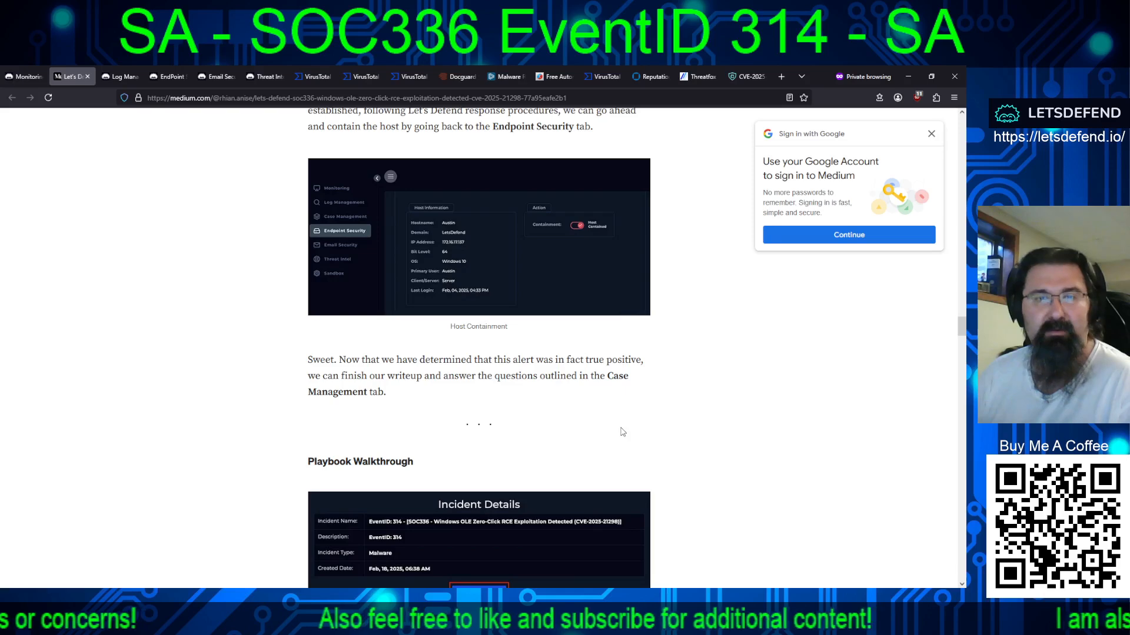
- Review the walkthrough's playbook answers, from defining the threat indicator through containment to the added artifacts
scroll(622, 433, "down", 5)
scroll(594, 431, "down", 3)
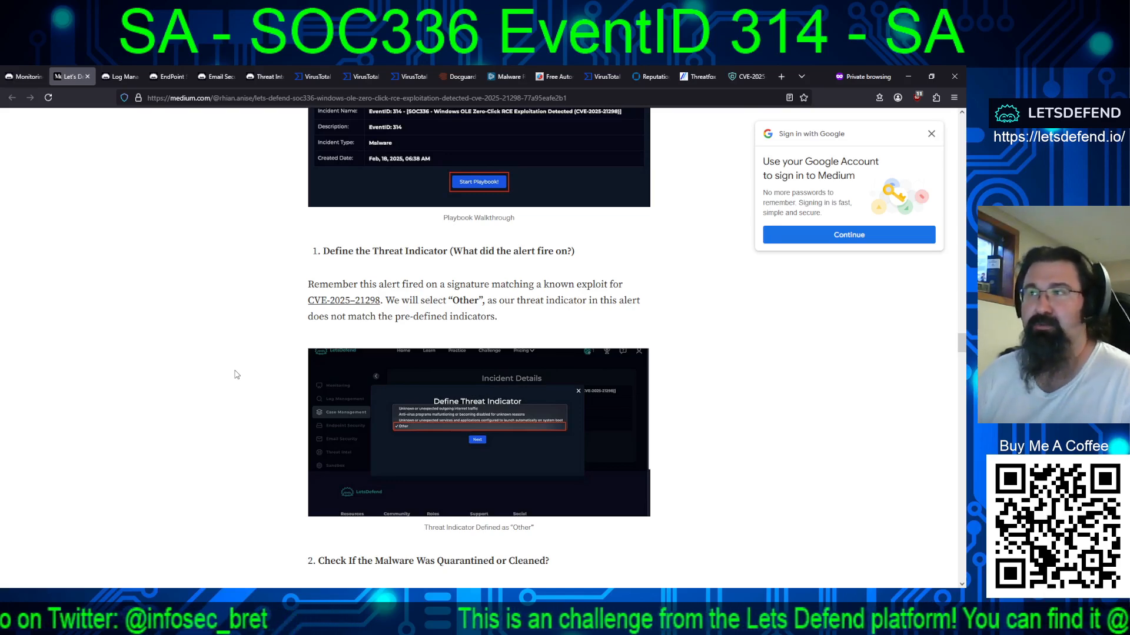
scroll(236, 375, "down", 6)
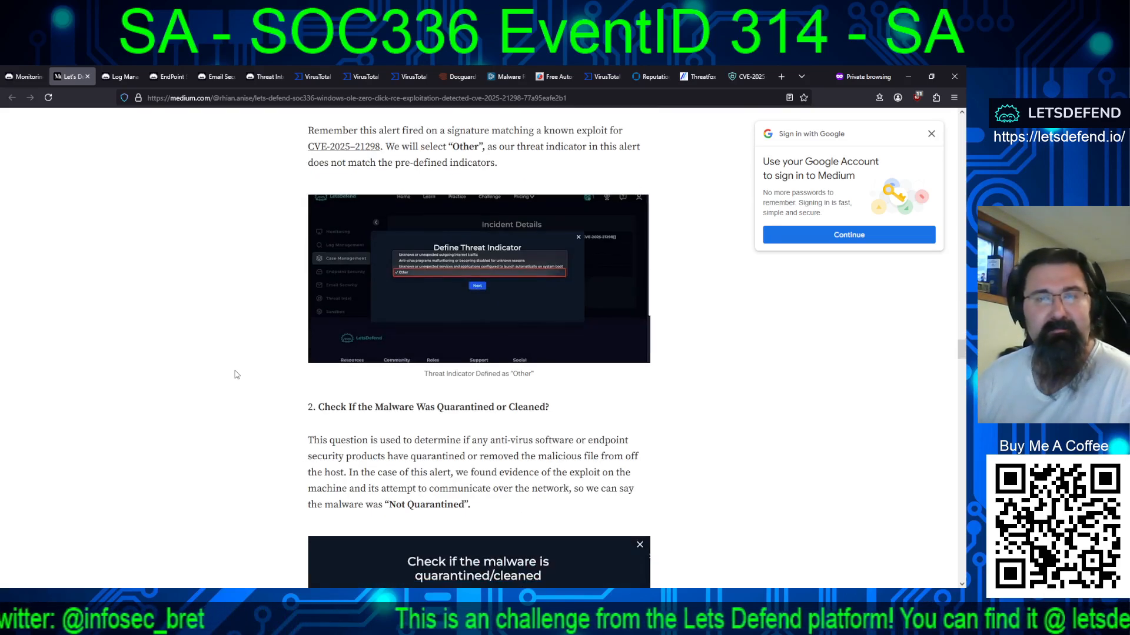
scroll(504, 408, "down", 4)
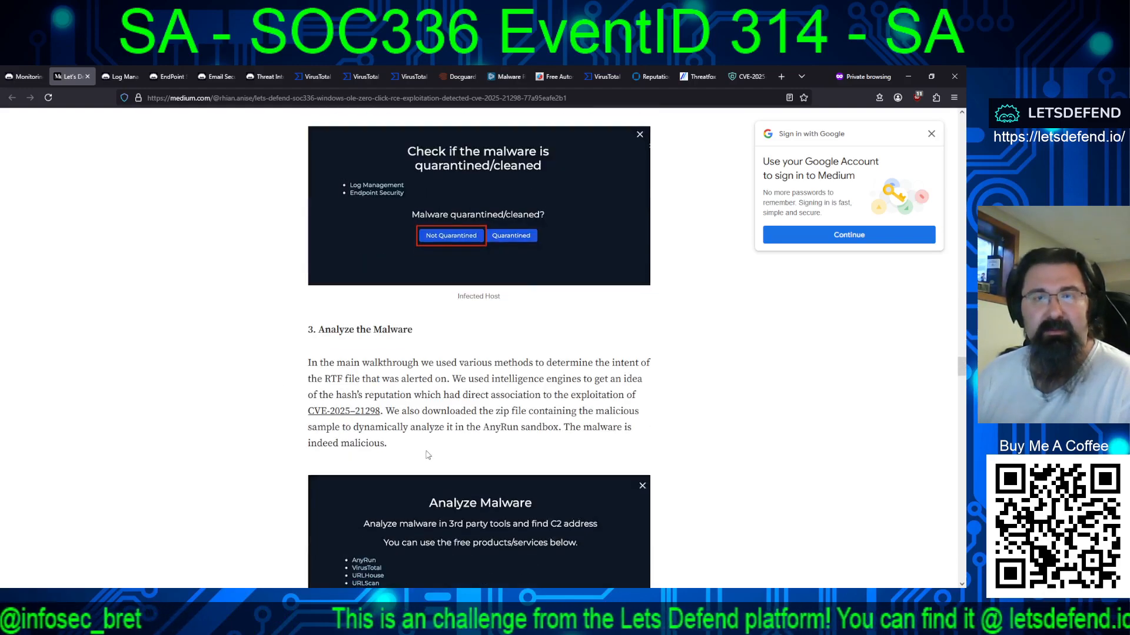
scroll(411, 408, "down", 2)
scroll(412, 408, "down", 1)
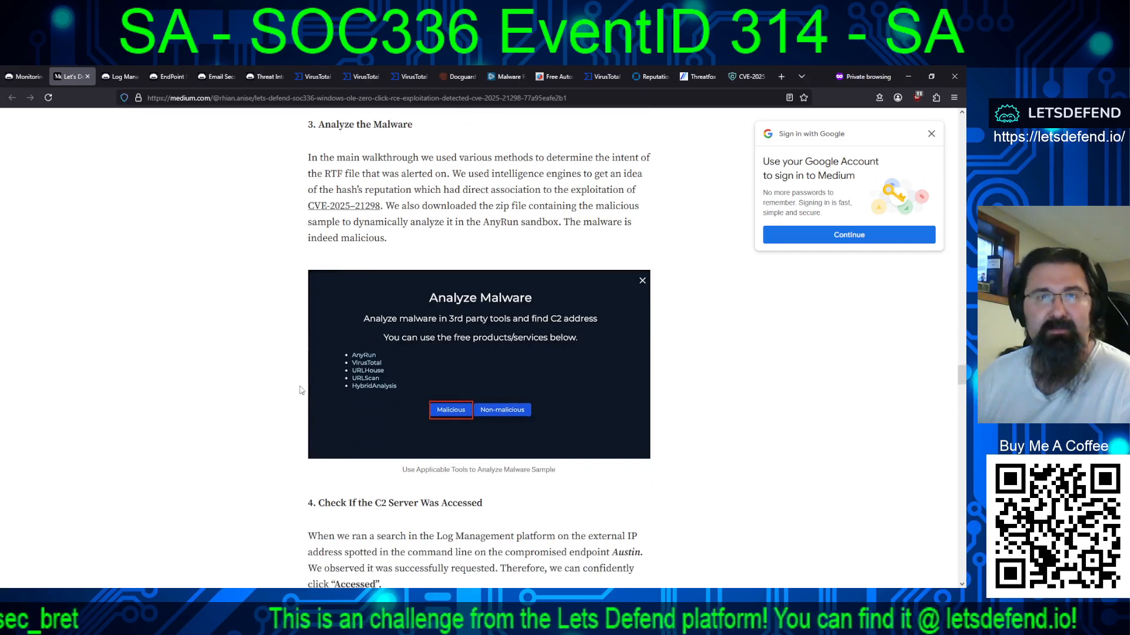
scroll(283, 413, "down", 8)
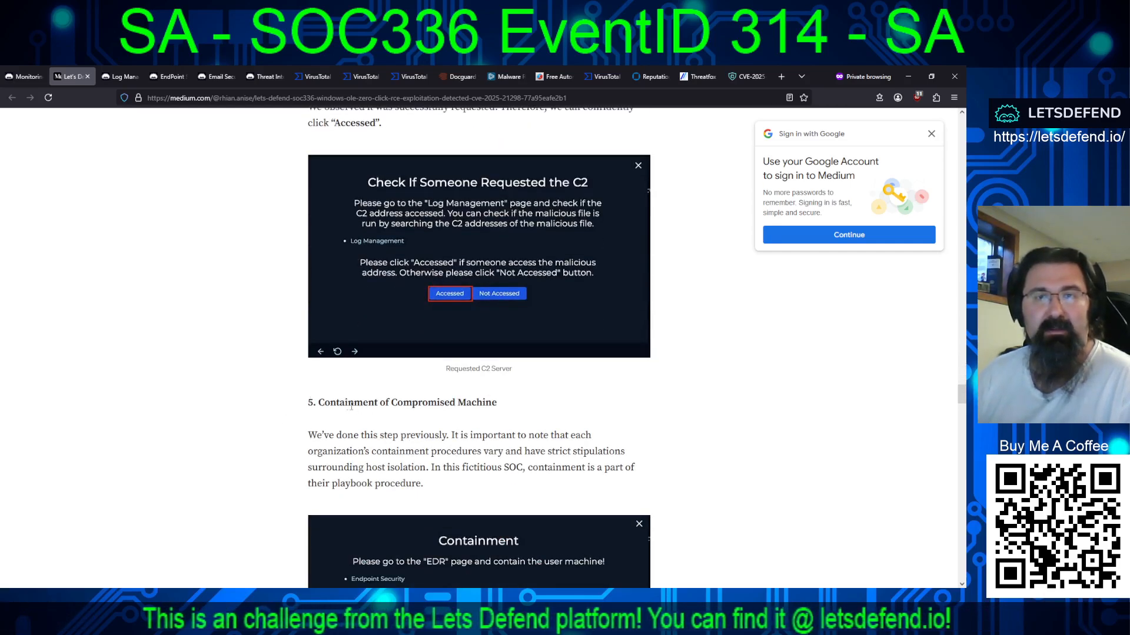
scroll(332, 402, "down", 1)
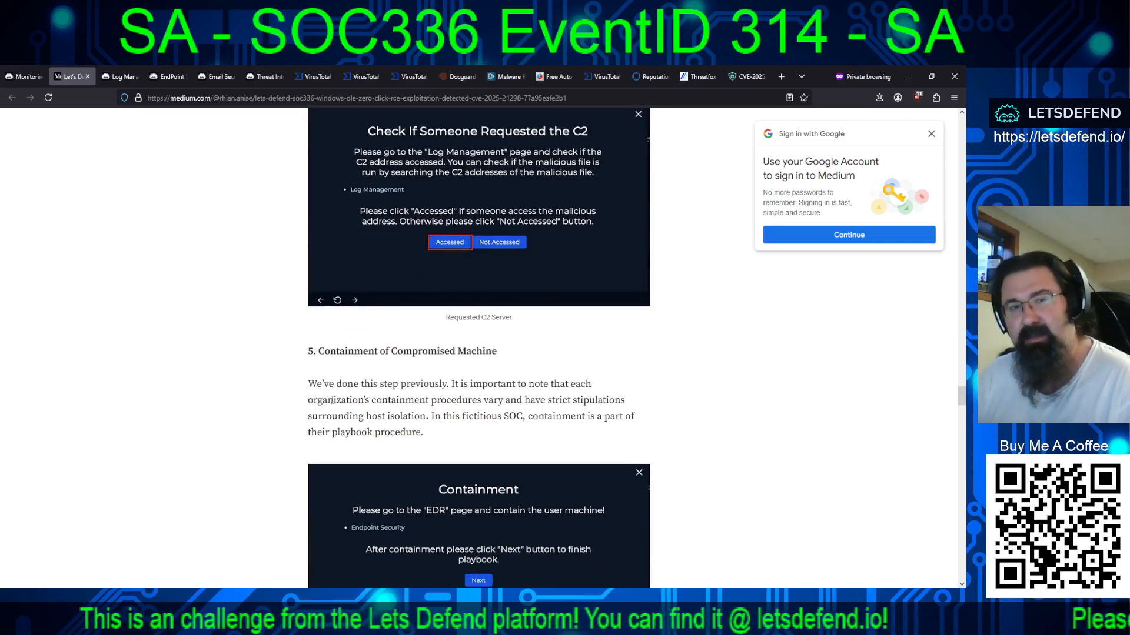
scroll(332, 401, "down", 5)
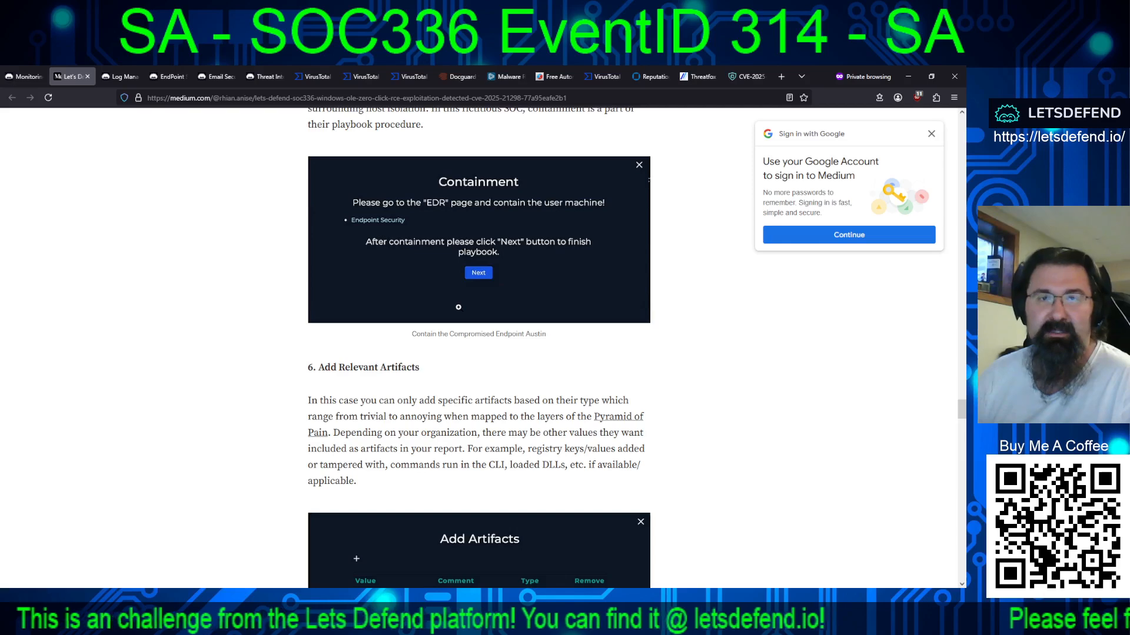
scroll(459, 307, "down", 4)
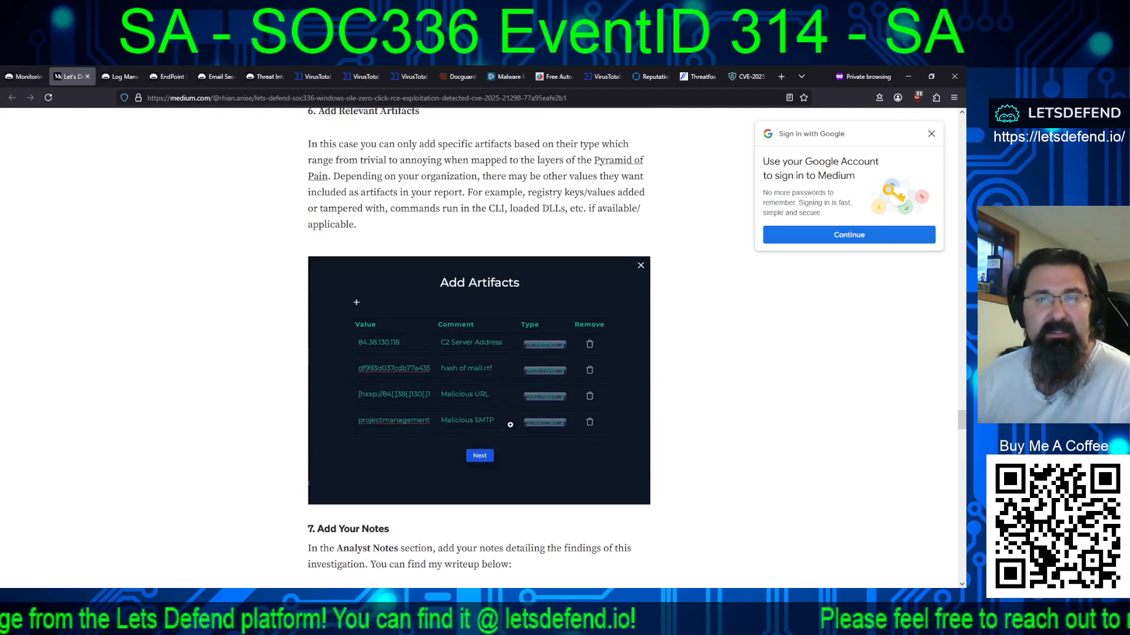
- Read the walkthrough's analyst notes, covering the Executive Summary, Investigation and Timeline sections
scroll(487, 396, "down", 3)
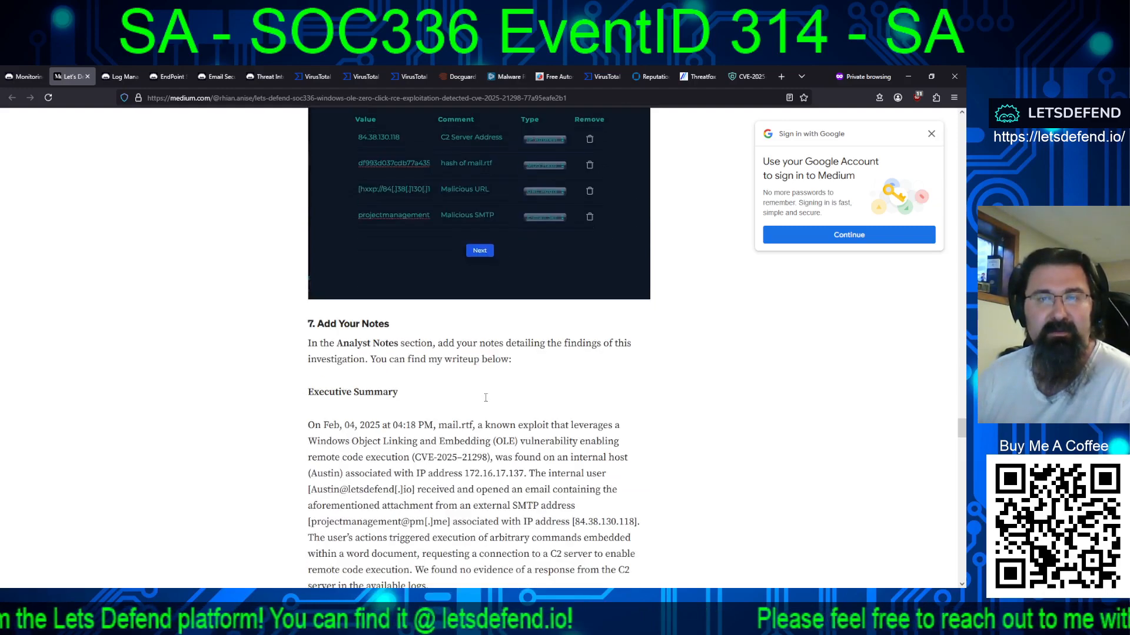
scroll(592, 401, "down", 4)
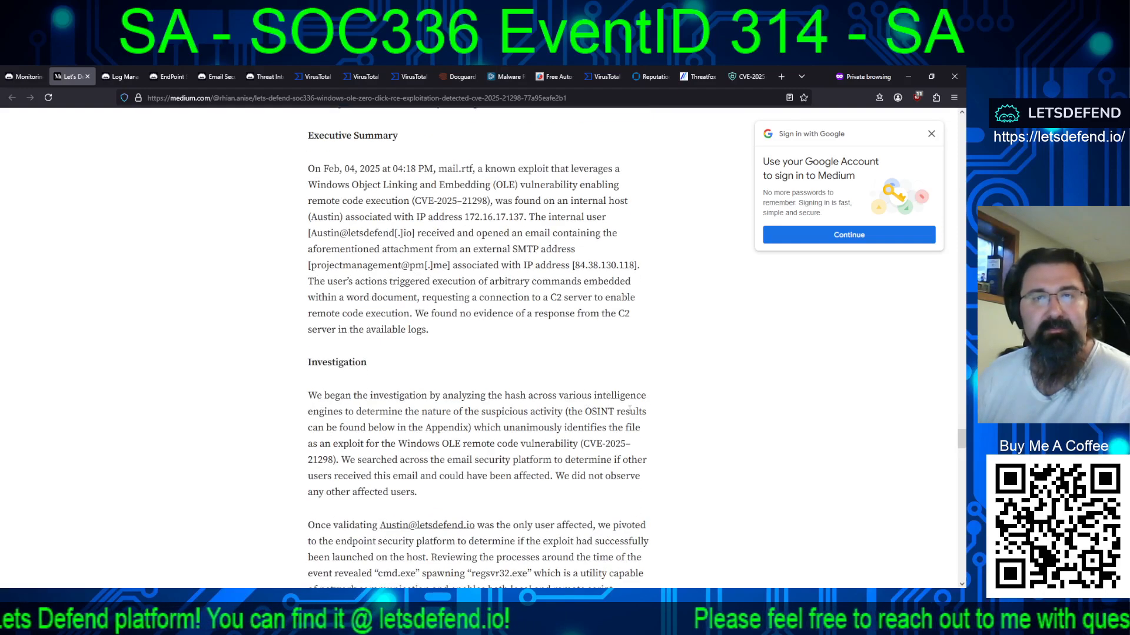
scroll(629, 410, "up", 3)
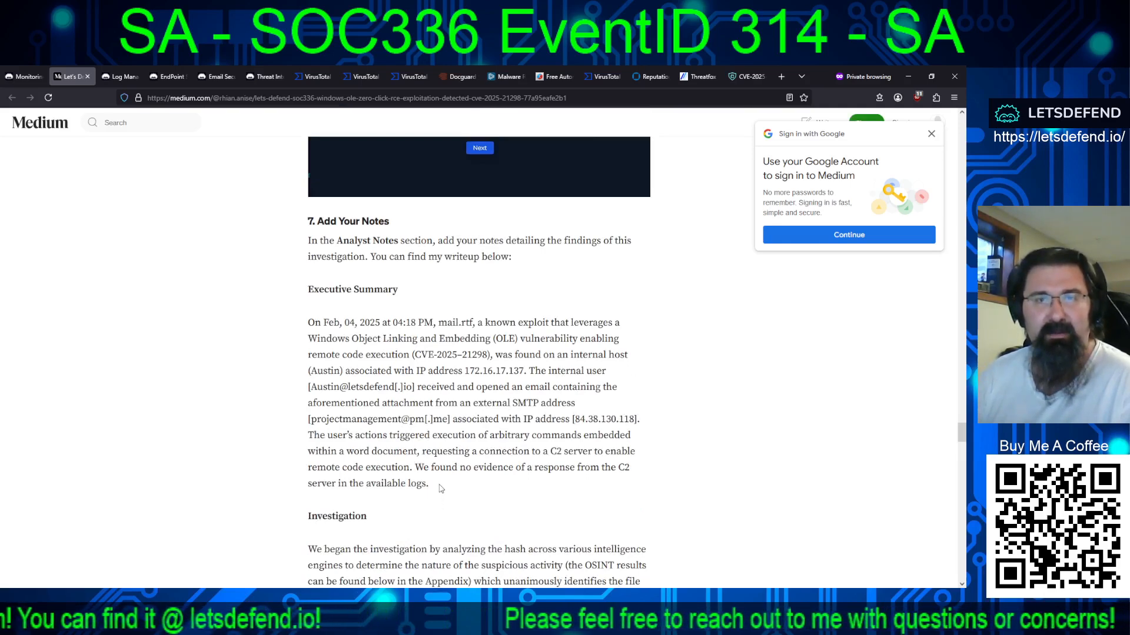
scroll(444, 438, "down", 9)
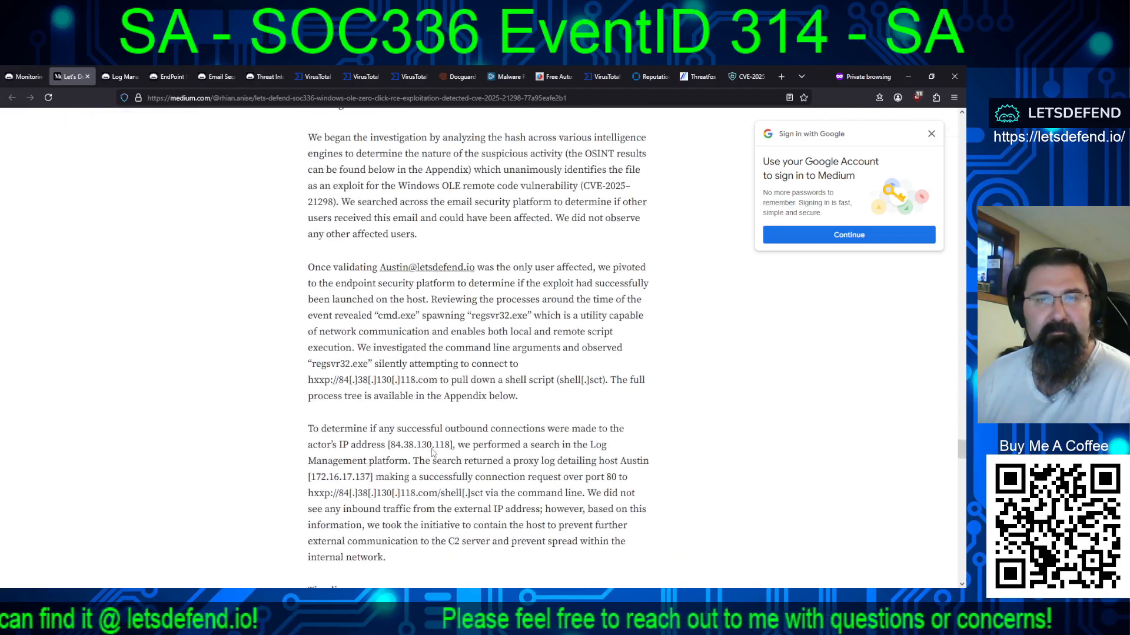
scroll(504, 458, "down", 3)
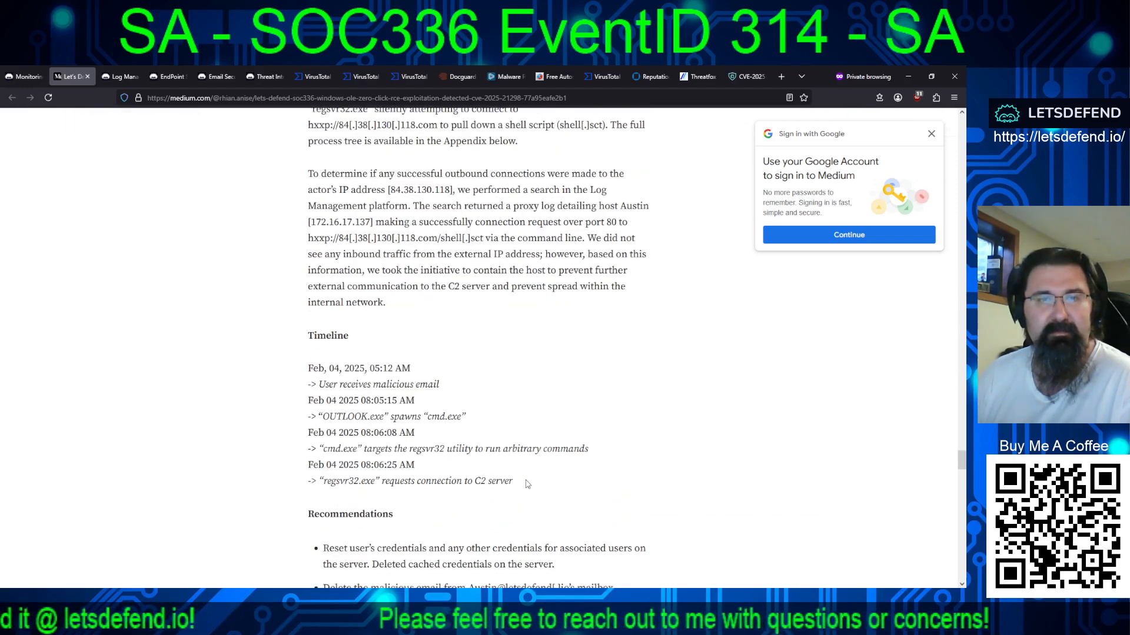
- Read the walkthrough's Recommendations and its Appendix, including the artifacts, OSINT results, process tree and references
scroll(514, 474, "down", 3)
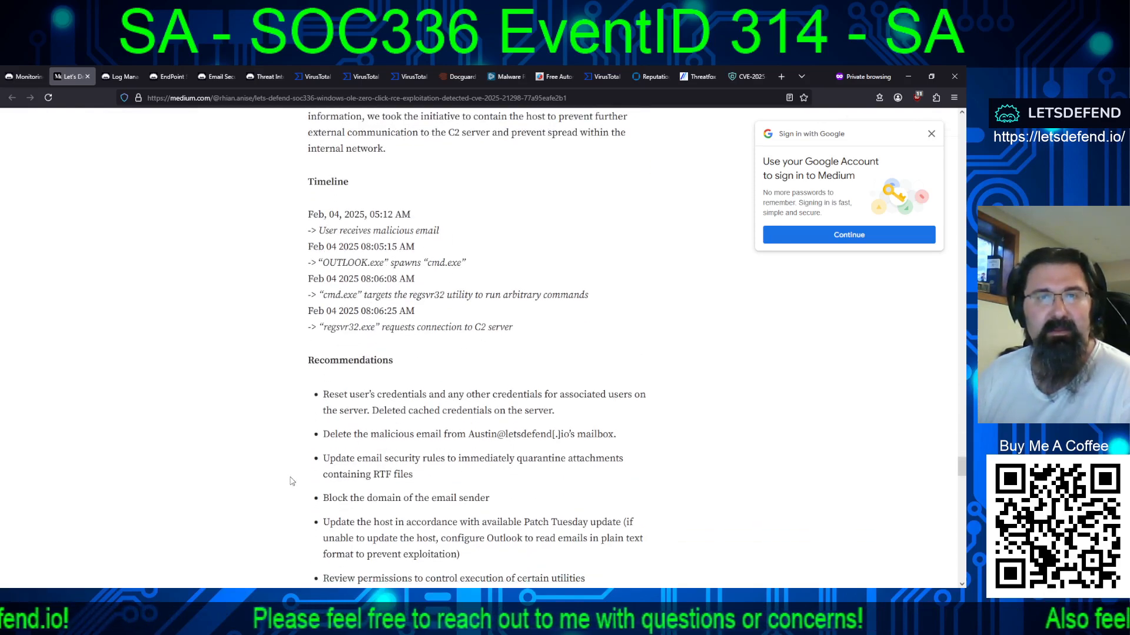
scroll(302, 423, "down", 3)
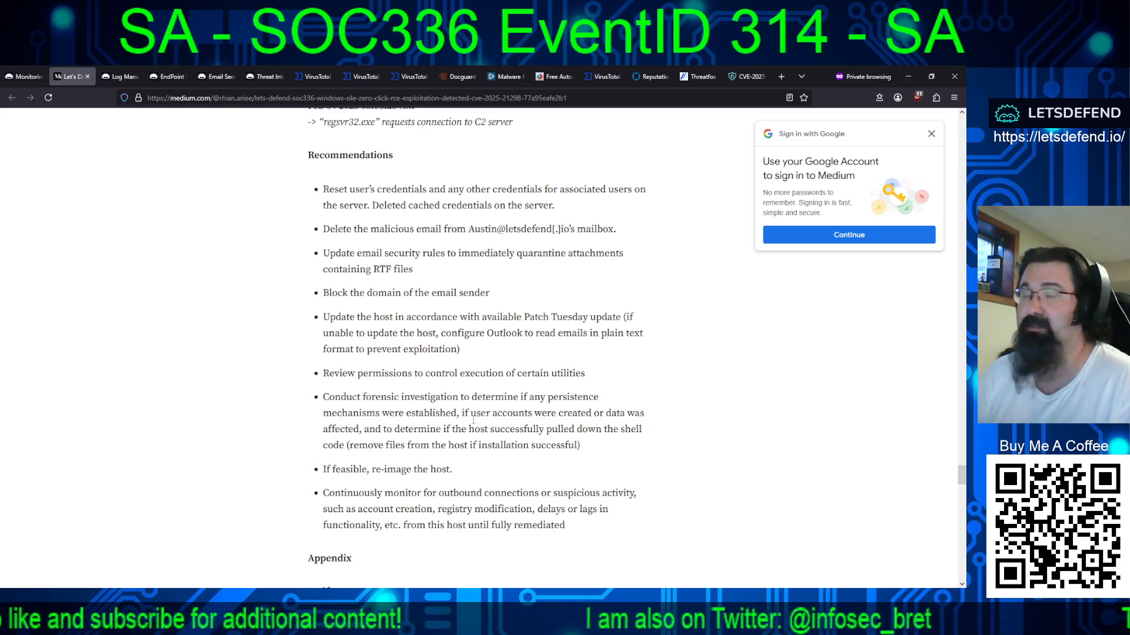
scroll(451, 444, "down", 1)
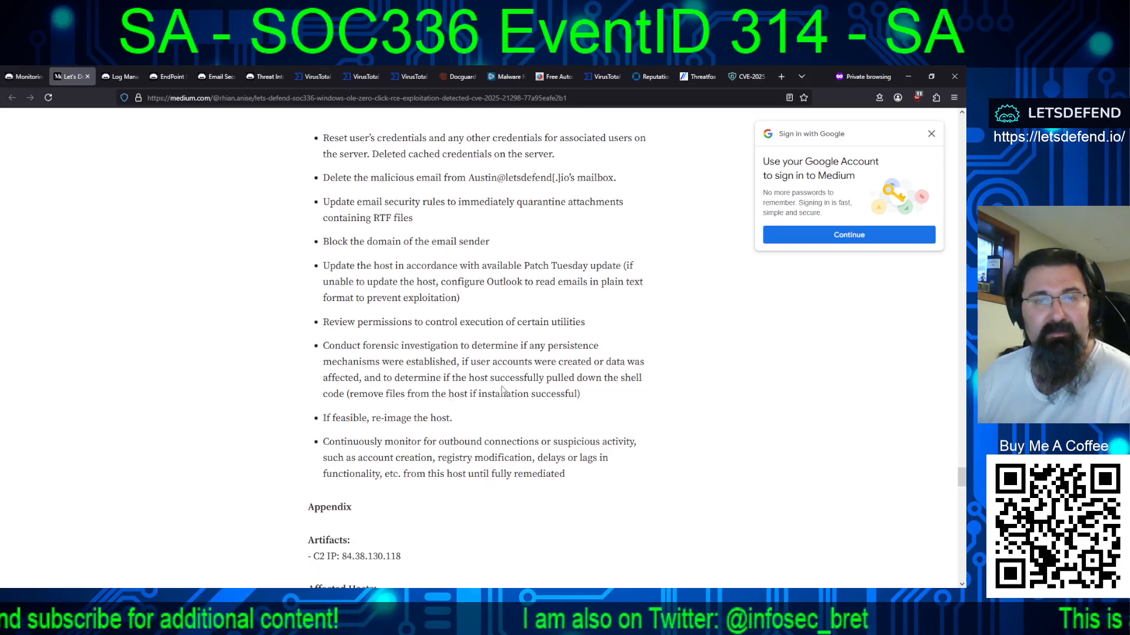
scroll(503, 389, "down", 1)
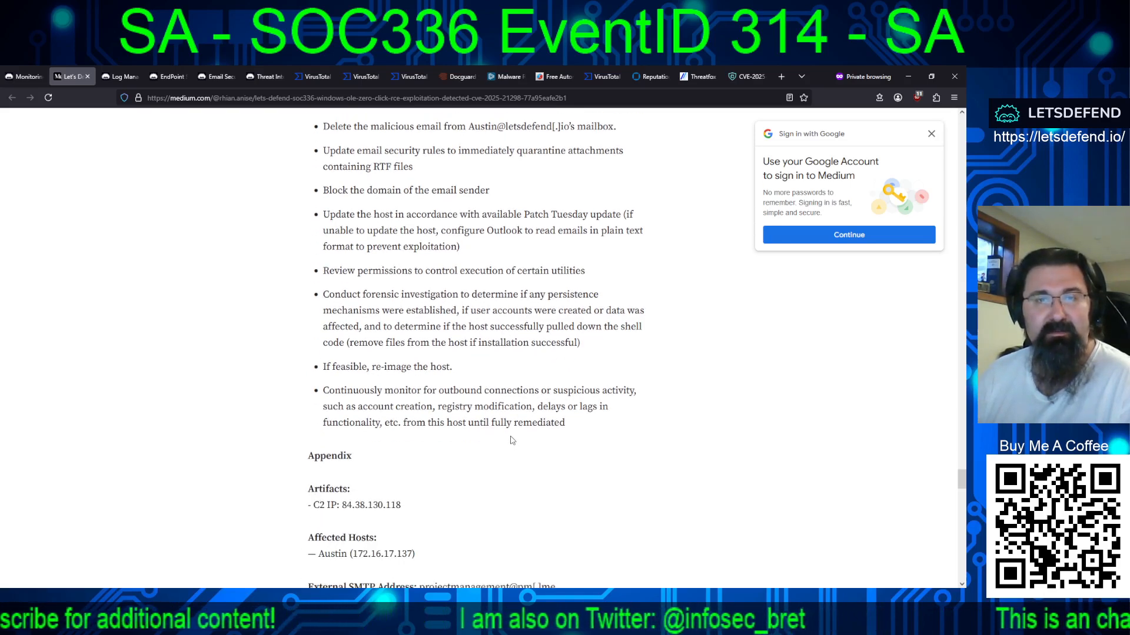
scroll(512, 435, "down", 3)
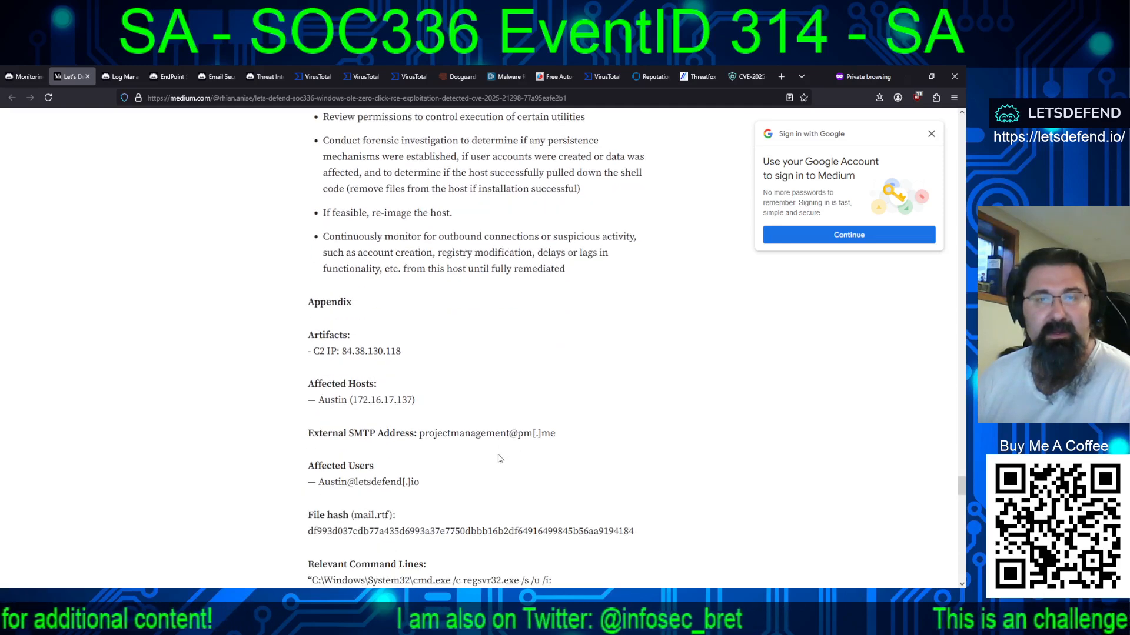
scroll(497, 454, "down", 7)
scroll(493, 450, "down", 3)
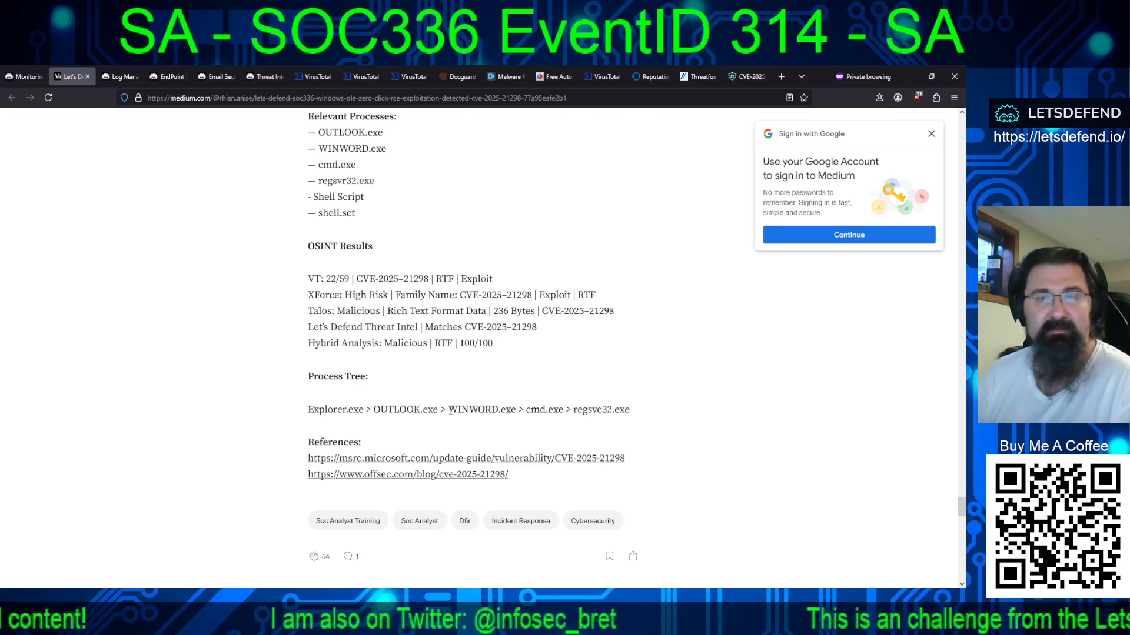
- Open the referenced OffSec blog article on CVE-2025-21298, and return to the closed SOC336 alert in LetsDefend
middle_click(396, 475)
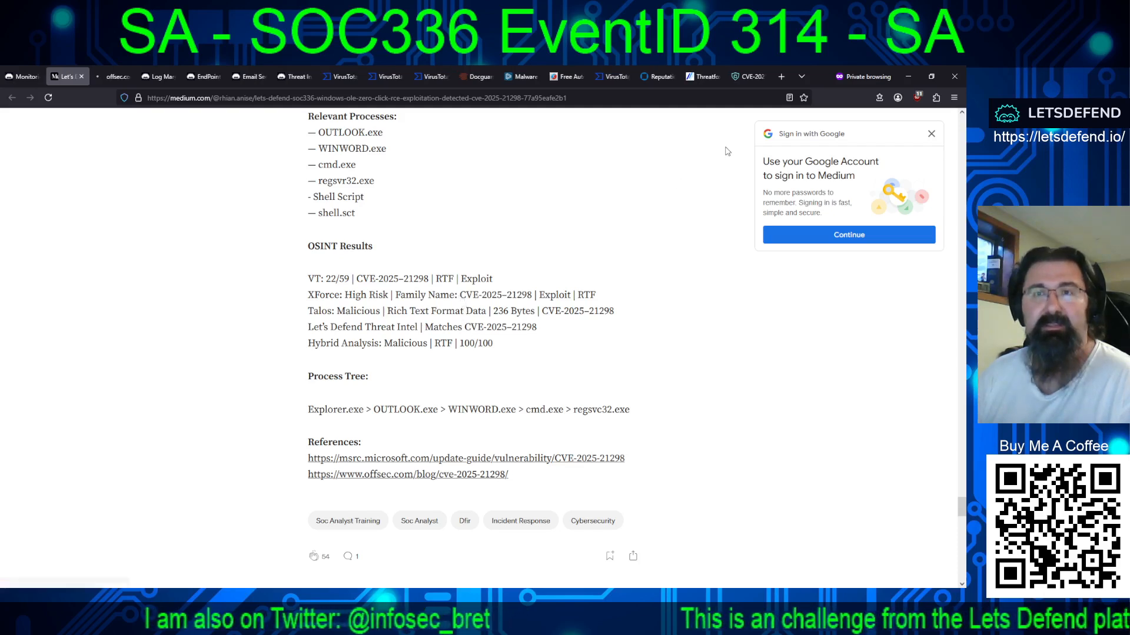
left_click(115, 77)
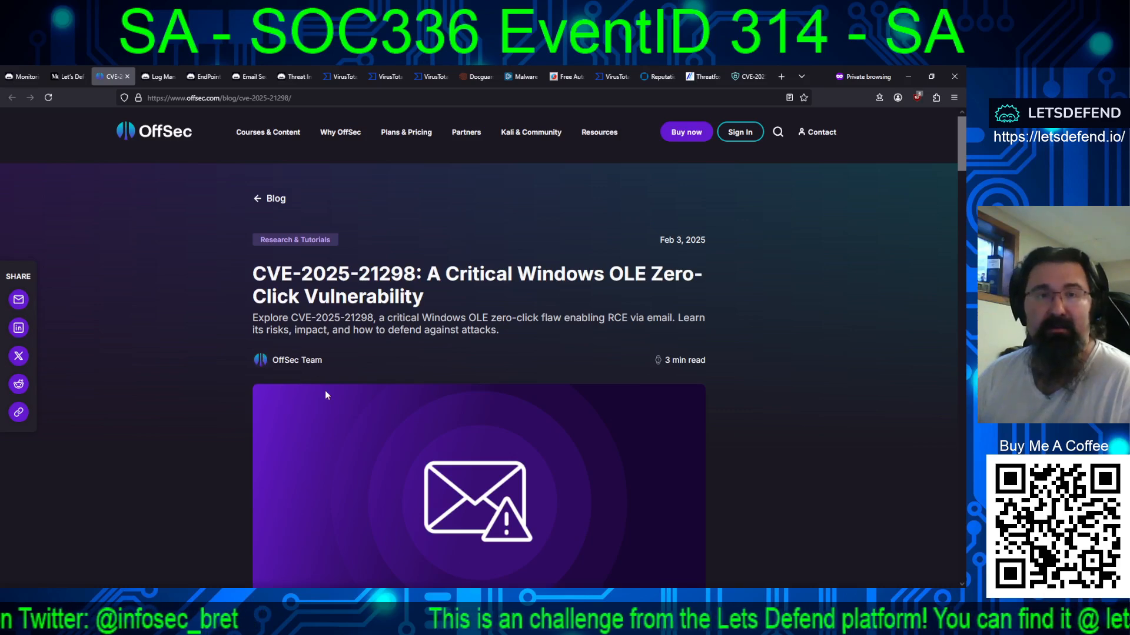
left_click(20, 76)
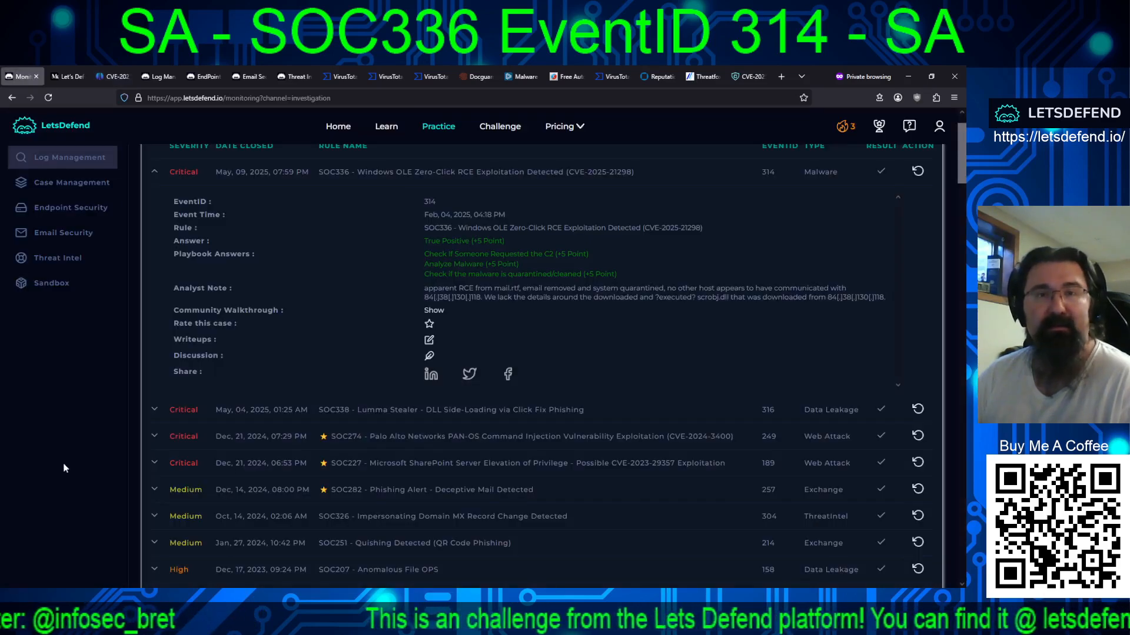